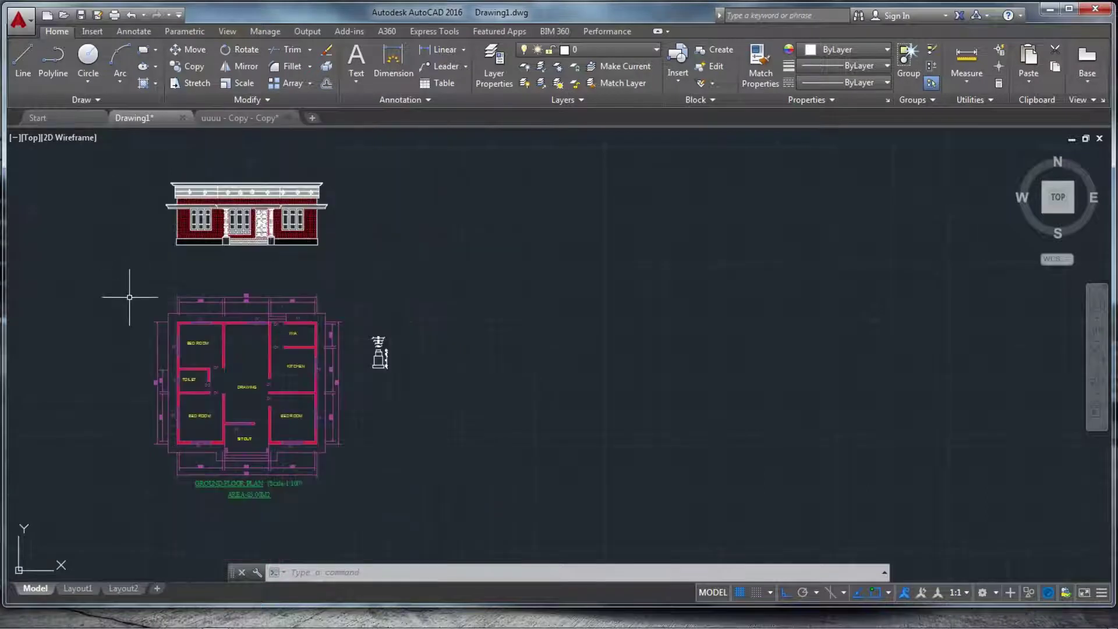
- Draw a horizontal ray extending right from the lower right corner of the front elevation's stone base
{"action": "scroll", "coordinate": [282, 248], "scroll_direction": "up", "scroll_amount": 2}
{"action": "scroll", "coordinate": [153, 290], "scroll_direction": "down", "scroll_amount": 2}
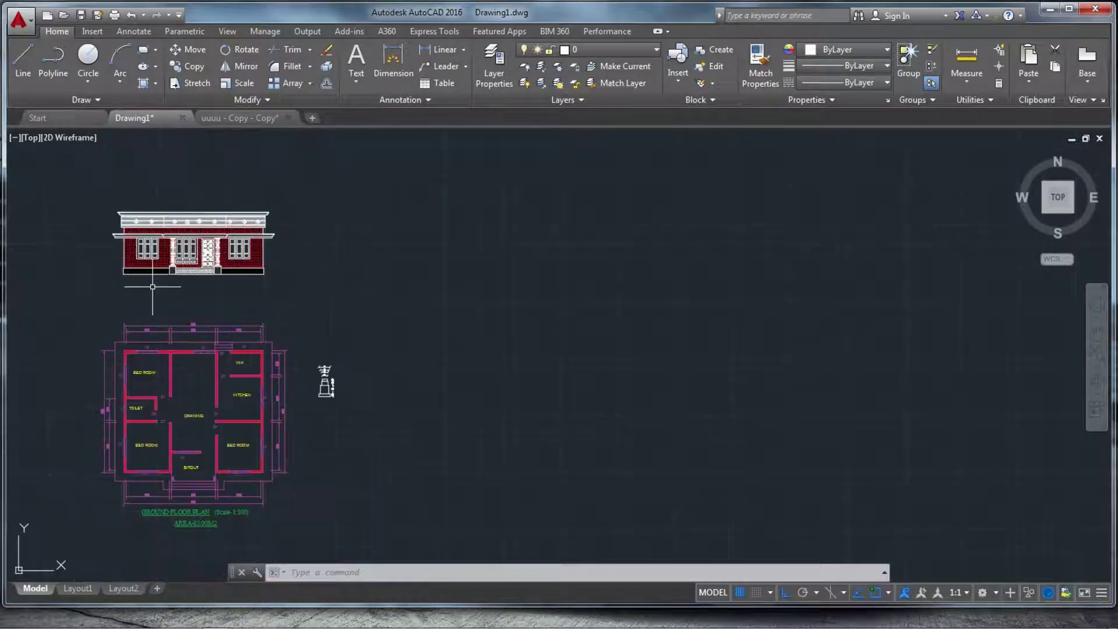
{"action": "type", "text": "y"}
{"action": "key", "text": "Return"}
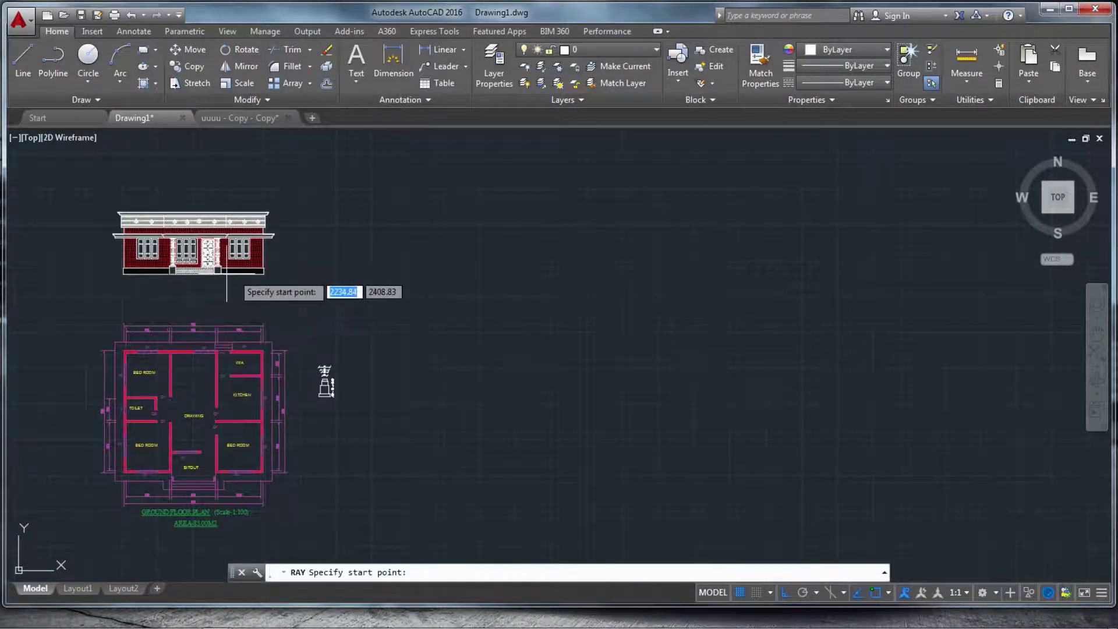
{"action": "scroll", "coordinate": [230, 257], "scroll_direction": "up", "scroll_amount": 3}
{"action": "scroll", "coordinate": [322, 166], "scroll_direction": "up", "scroll_amount": 4}
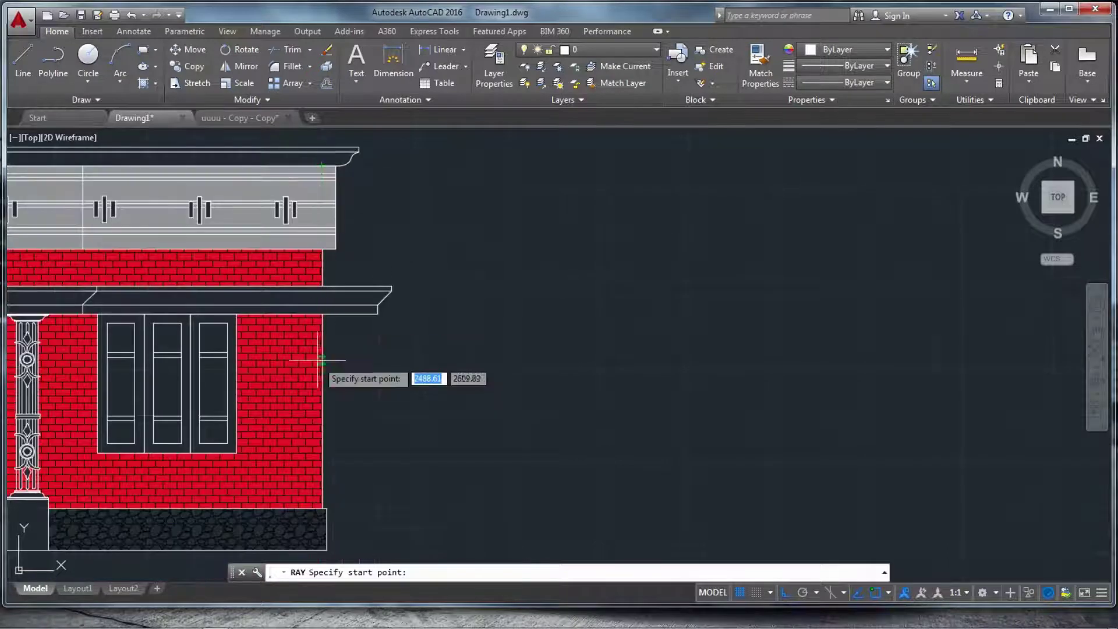
{"action": "scroll", "coordinate": [249, 247], "scroll_direction": "down", "scroll_amount": 2}
{"action": "scroll", "coordinate": [294, 433], "scroll_direction": "up", "scroll_amount": 3}
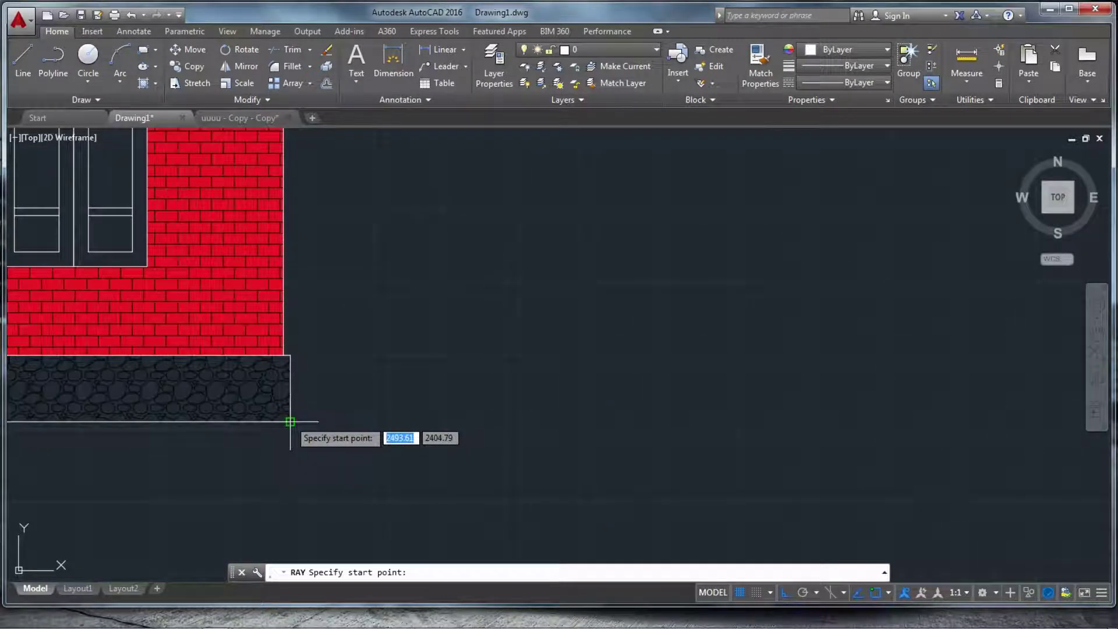
{"action": "left_click", "coordinate": [290, 422]}
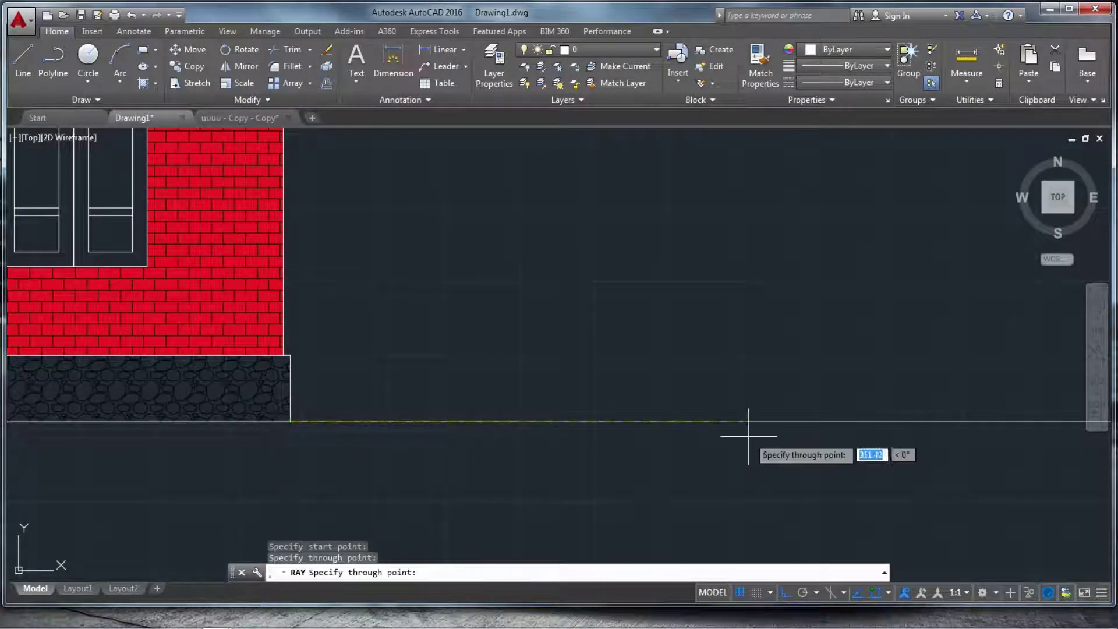
{"action": "key", "text": "Return"}
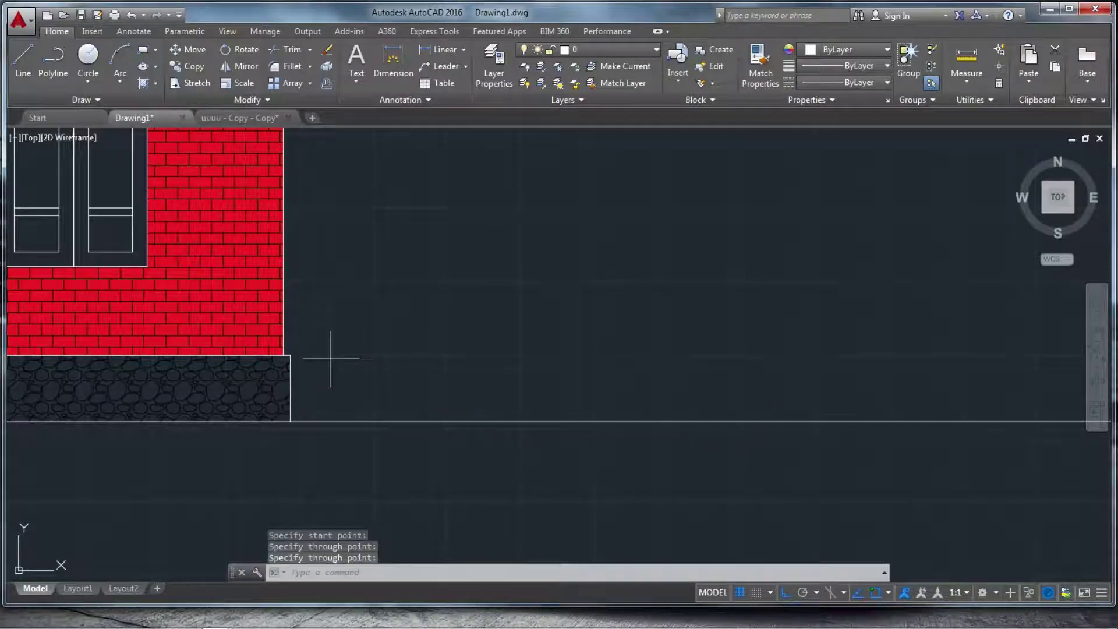
- Draw a horizontal ray extending right from the upper right corner of the elevation's stone base
{"action": "key", "text": "Return"}
{"action": "left_click", "coordinate": [290, 355]}
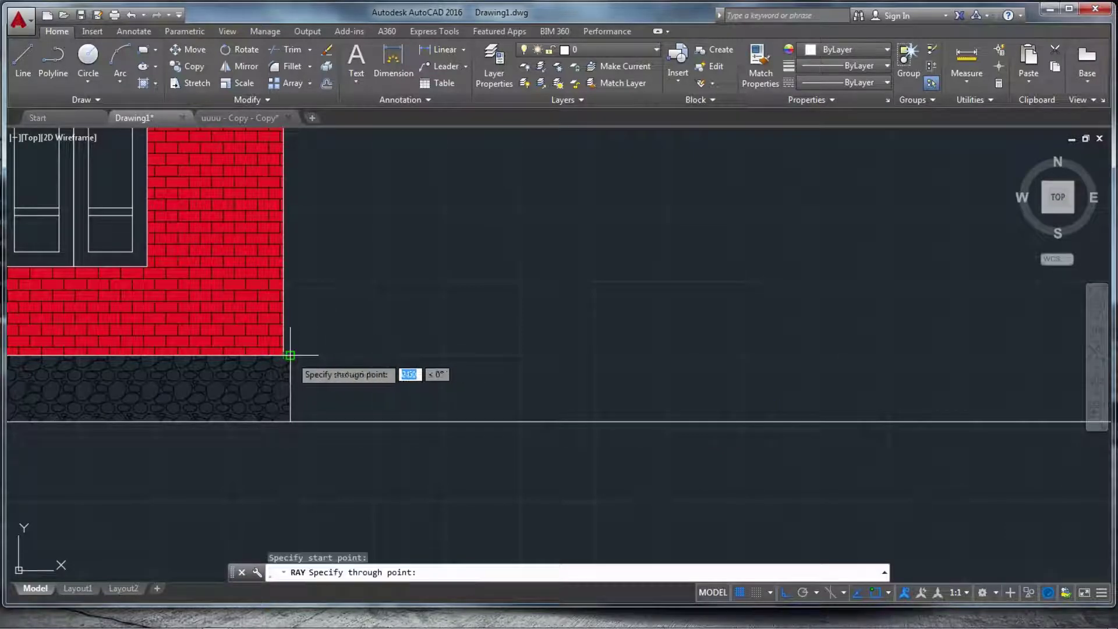
{"action": "left_click", "coordinate": [631, 369]}
{"action": "key", "text": "Return"}
- Draw horizontal rays extending right from the lower and upper corners of the vertical edge at the sunshade's right end
{"action": "scroll", "coordinate": [617, 449], "scroll_direction": "down", "scroll_amount": 3}
{"action": "scroll", "coordinate": [455, 350], "scroll_direction": "up", "scroll_amount": 5}
{"action": "scroll", "coordinate": [513, 292], "scroll_direction": "up", "scroll_amount": 2}
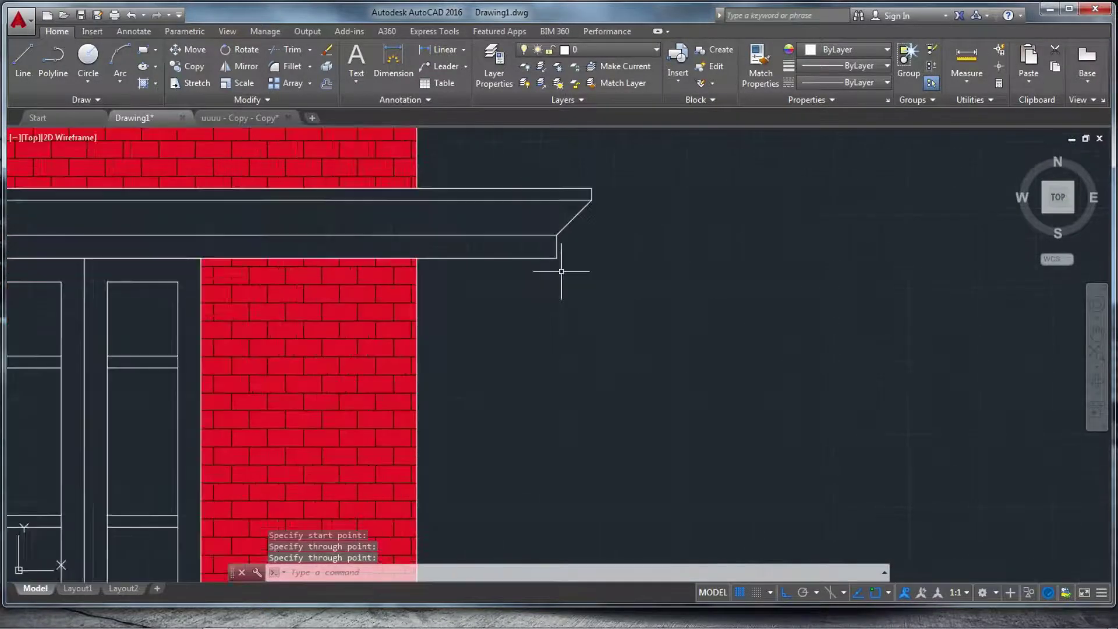
{"action": "key", "text": "Return"}
{"action": "left_click", "coordinate": [557, 258]}
{"action": "left_click", "coordinate": [829, 276]}
{"action": "key", "text": "Return"}
{"action": "key", "text": "Return"}
{"action": "left_click", "coordinate": [556, 236]}
{"action": "left_click", "coordinate": [813, 236]}
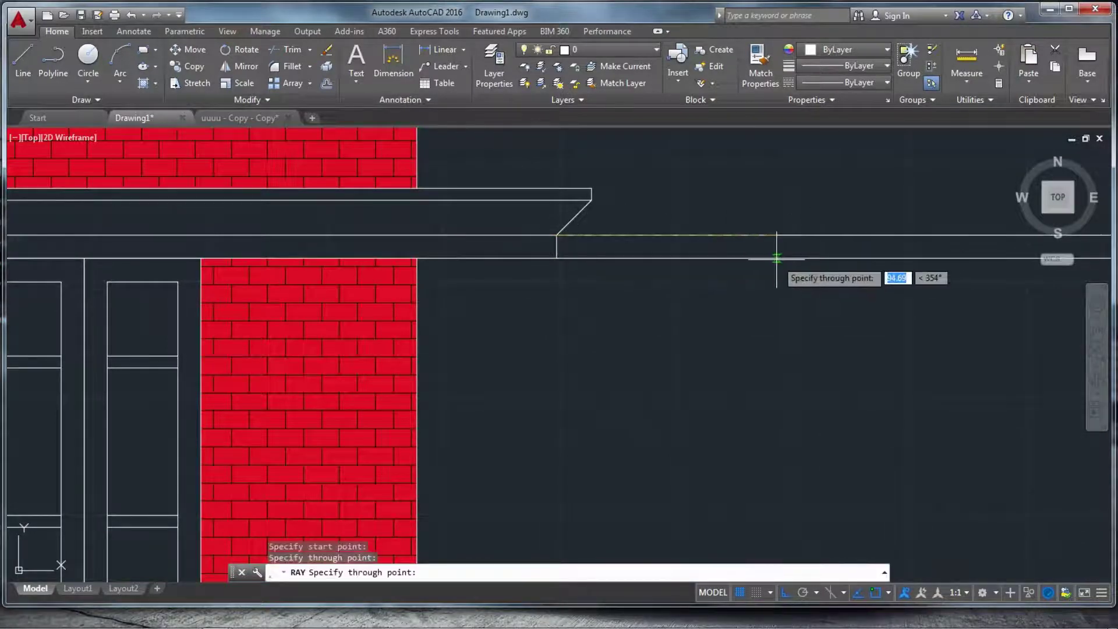
{"action": "key", "text": "Return"}
- Draw horizontal rays extending right from the top and bottom right corners of the elevation's grey parapet
{"action": "scroll", "coordinate": [711, 386], "scroll_direction": "down", "scroll_amount": 3}
{"action": "scroll", "coordinate": [673, 273], "scroll_direction": "up", "scroll_amount": 3}
{"action": "key", "text": "Return"}
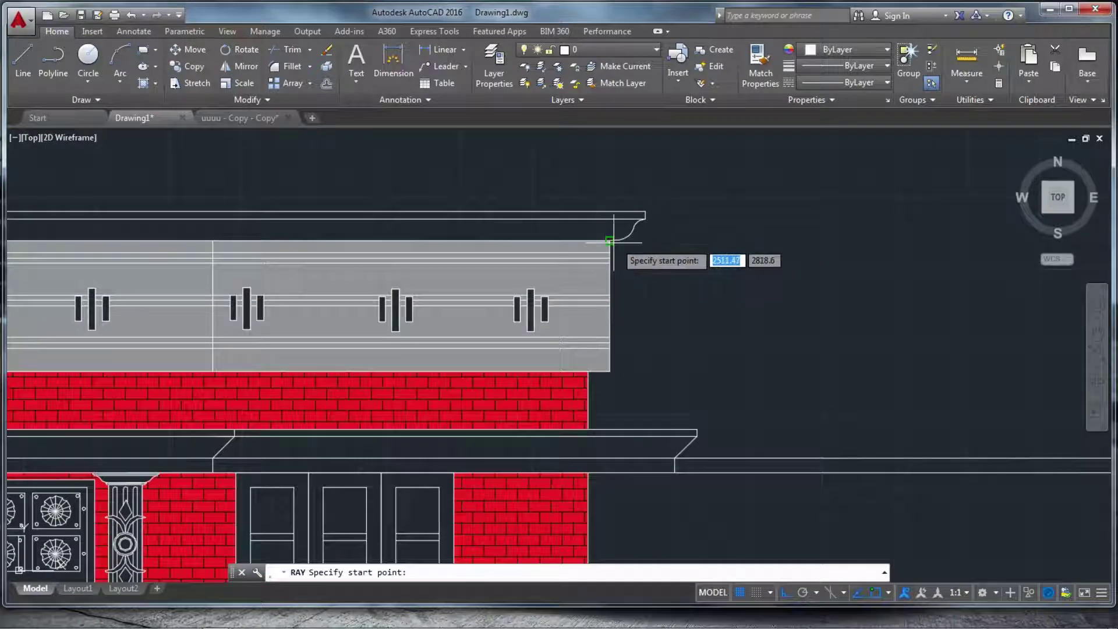
{"action": "left_click", "coordinate": [610, 240]}
{"action": "left_click", "coordinate": [827, 247]}
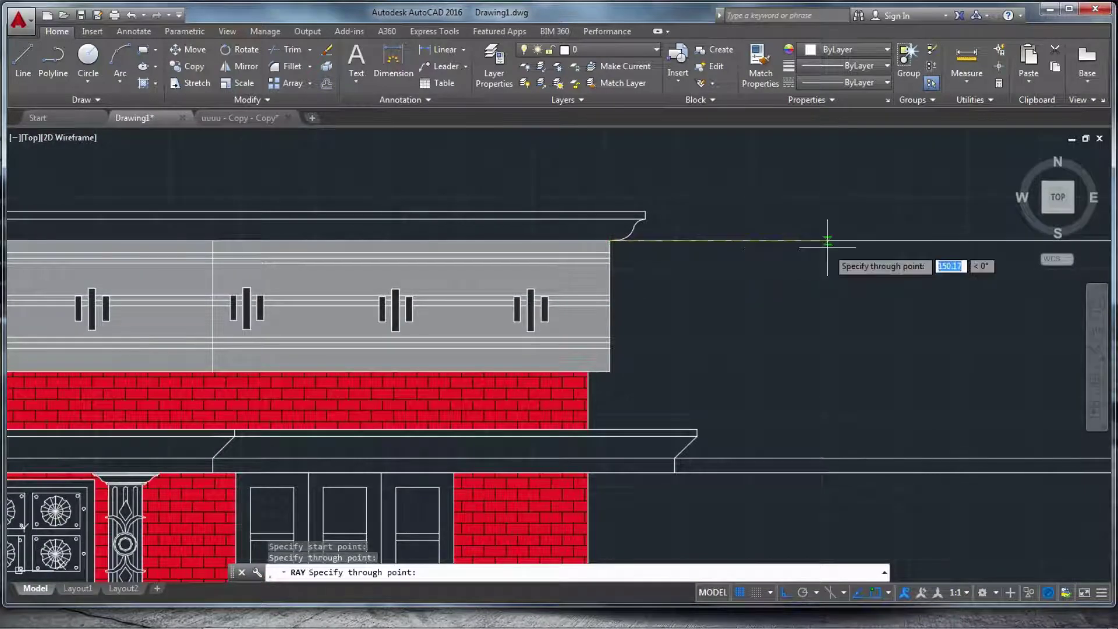
{"action": "key", "text": "Return"}
{"action": "key", "text": "Return"}
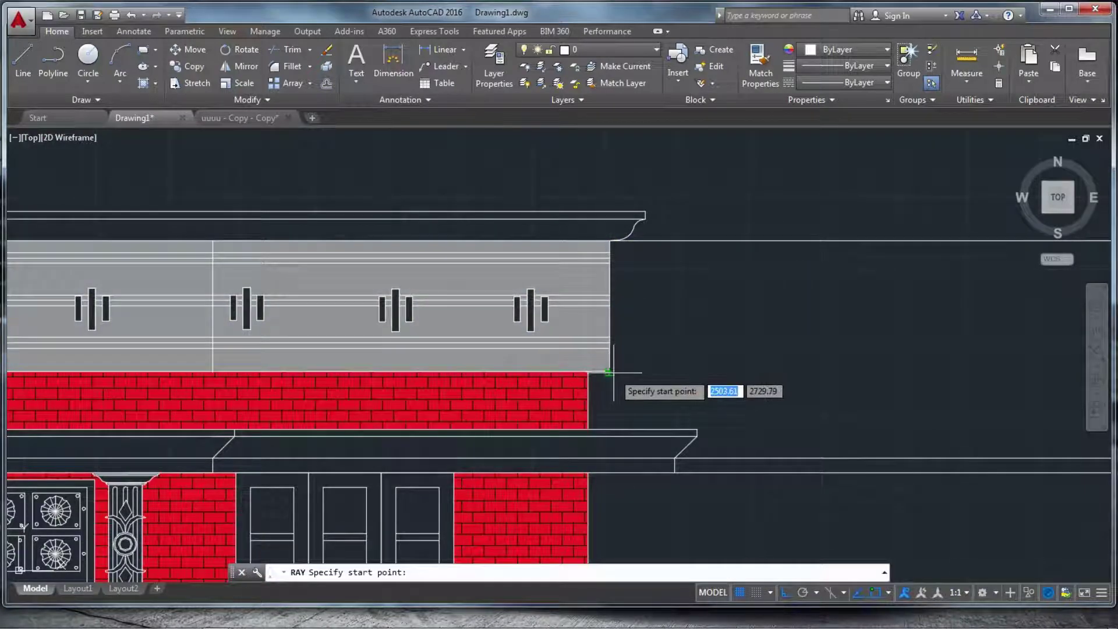
{"action": "left_click", "coordinate": [610, 372]}
{"action": "left_click", "coordinate": [741, 362]}
{"action": "key", "text": "Escape"}
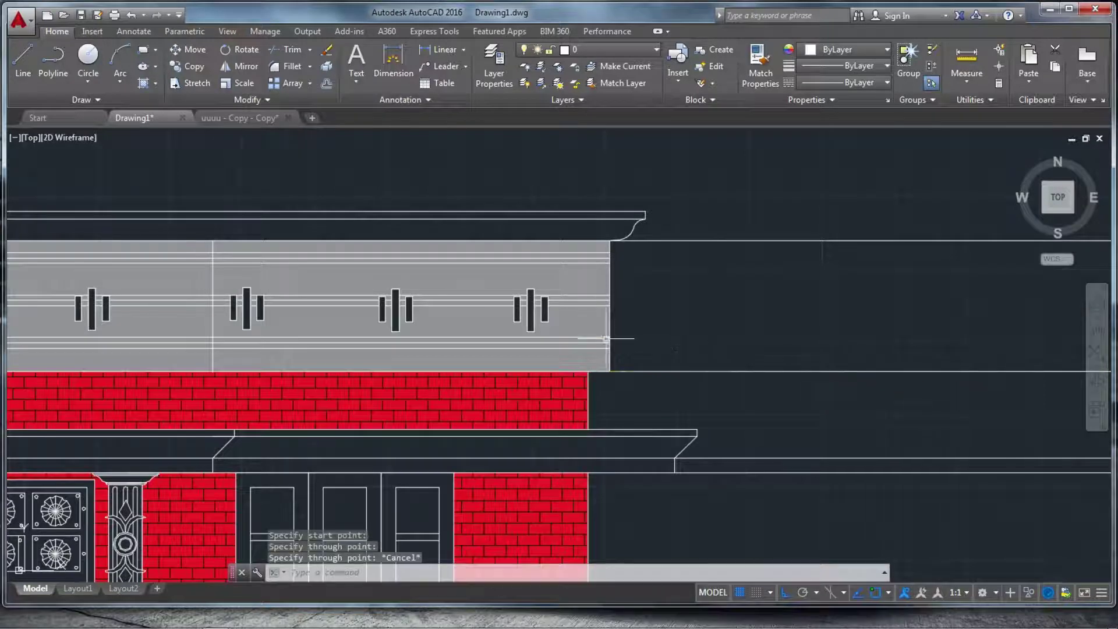
{"action": "scroll", "coordinate": [483, 327], "scroll_direction": "down", "scroll_amount": 4}
{"action": "scroll", "coordinate": [482, 327], "scroll_direction": "down", "scroll_amount": 2}
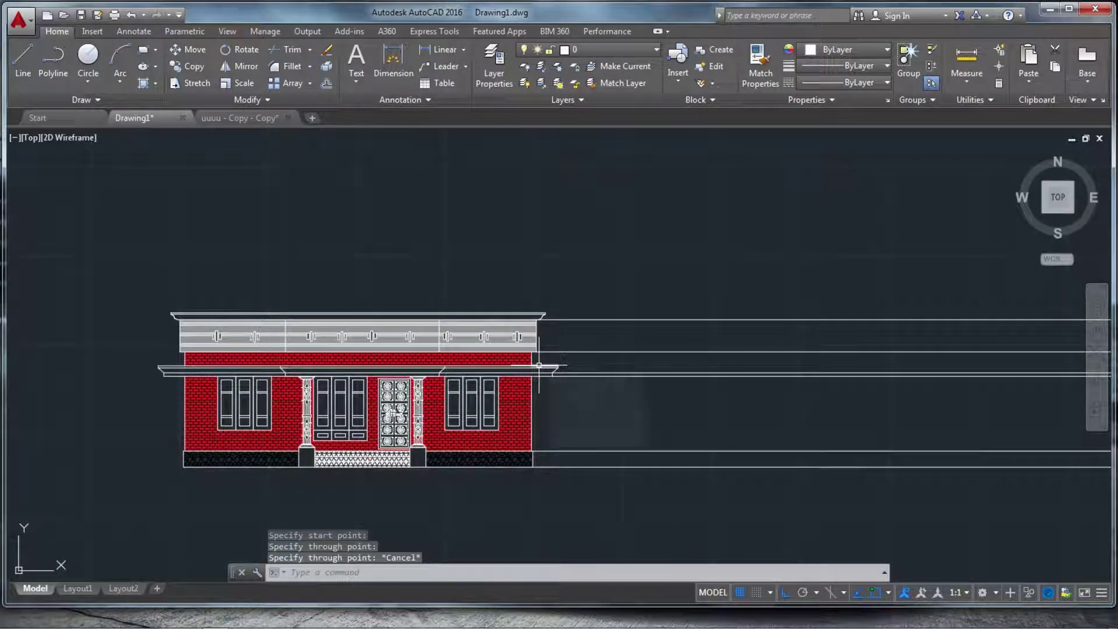
{"action": "key", "text": "Escape"}
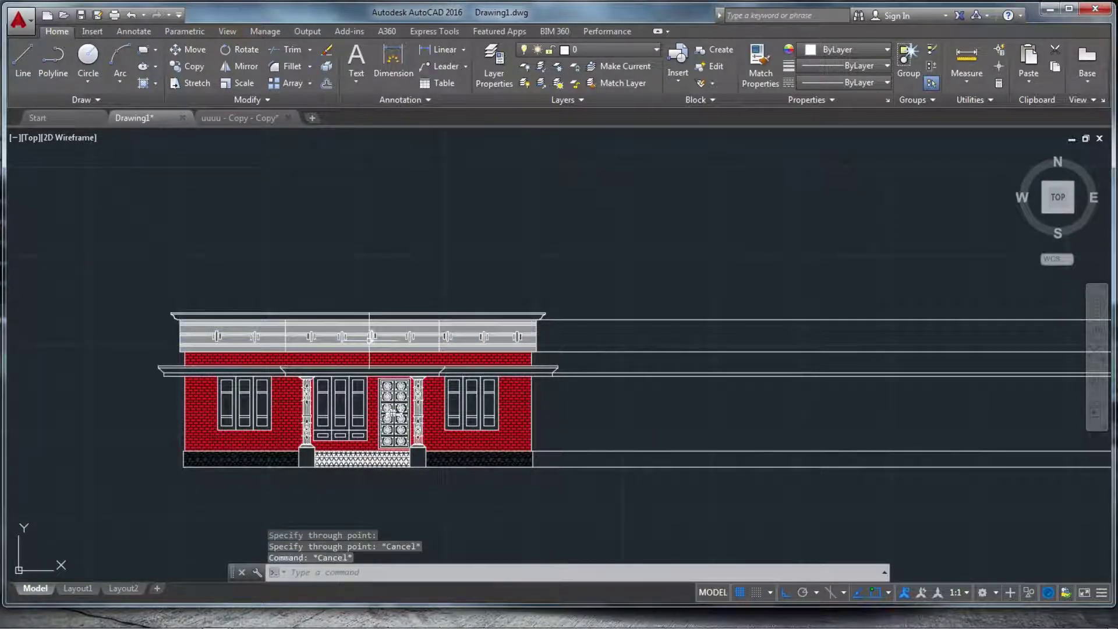
{"action": "scroll", "coordinate": [385, 322], "scroll_direction": "down", "scroll_amount": 3}
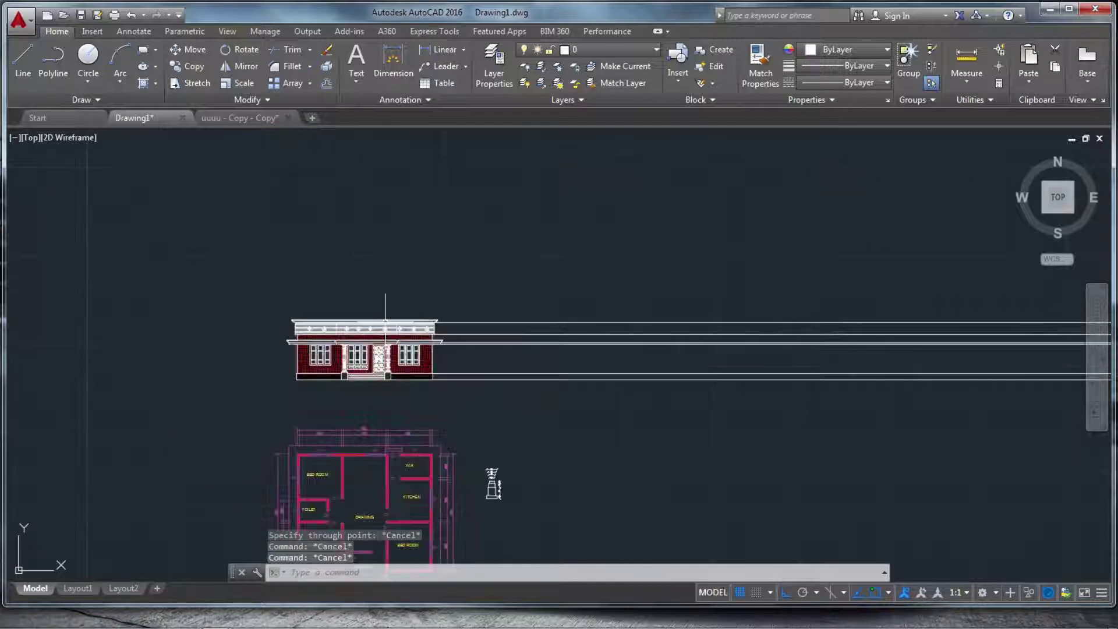
{"action": "scroll", "coordinate": [451, 397], "scroll_direction": "down", "scroll_amount": 2}
{"action": "scroll", "coordinate": [470, 356], "scroll_direction": "up", "scroll_amount": 2}
{"action": "scroll", "coordinate": [450, 337], "scroll_direction": "up", "scroll_amount": 2}
{"action": "scroll", "coordinate": [449, 326], "scroll_direction": "down", "scroll_amount": 2}
{"action": "scroll", "coordinate": [250, 387], "scroll_direction": "down", "scroll_amount": 2}
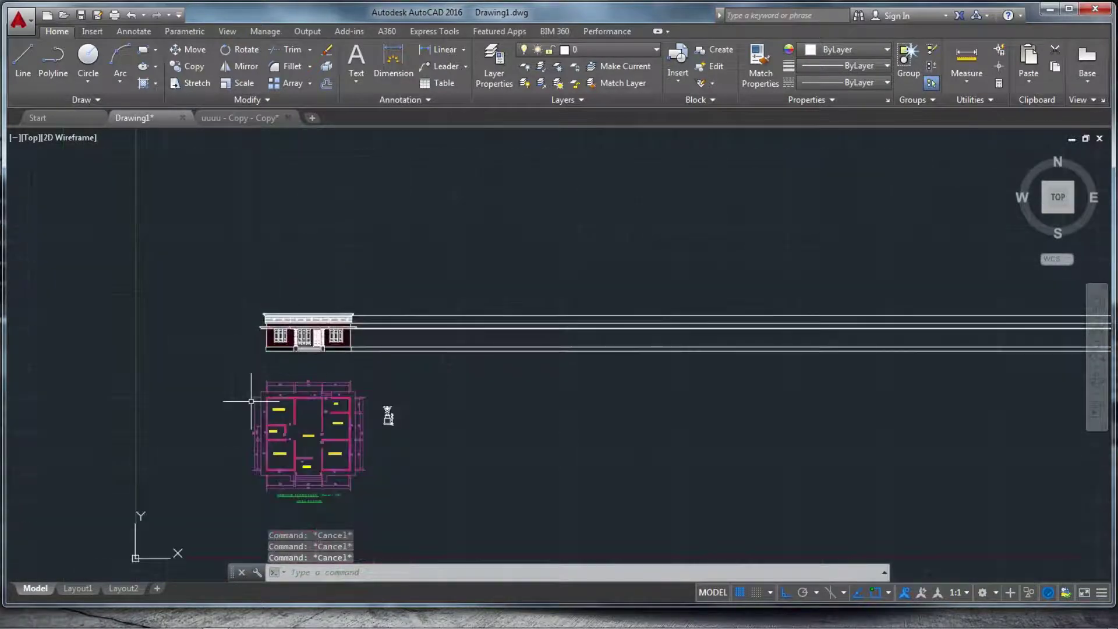
- Cut the small detail drawing beside the floor plan and paste it into empty space far left of the drawings
{"action": "scroll", "coordinate": [251, 399], "scroll_direction": "up", "scroll_amount": 4}
{"action": "left_click", "coordinate": [560, 395]}
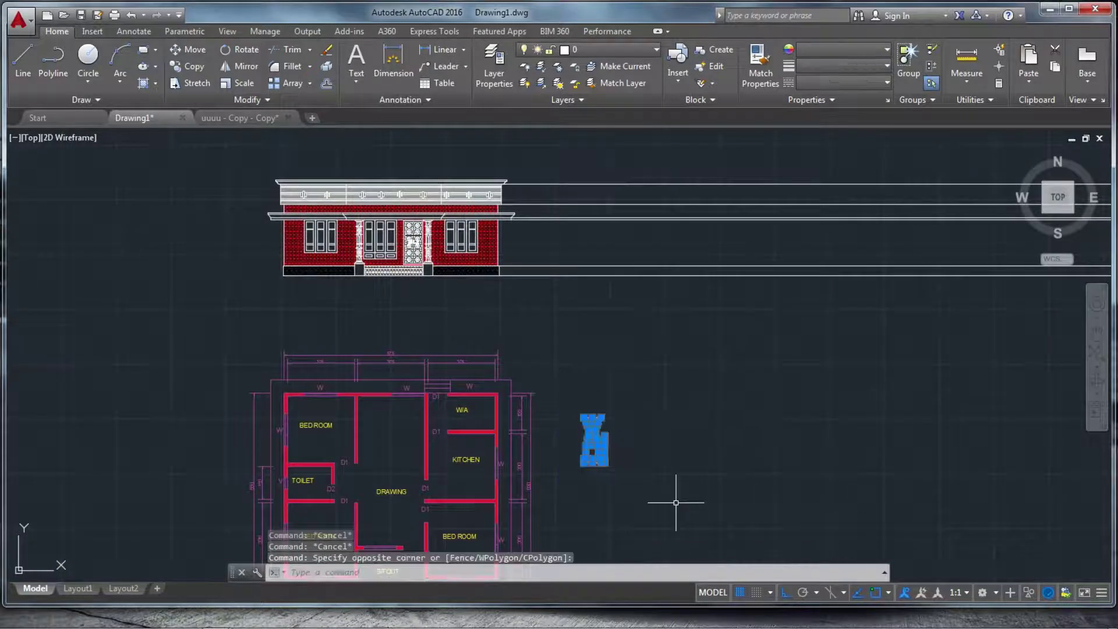
{"action": "scroll", "coordinate": [679, 499], "scroll_direction": "down", "scroll_amount": 5}
{"action": "key", "text": "ctrl+v"}
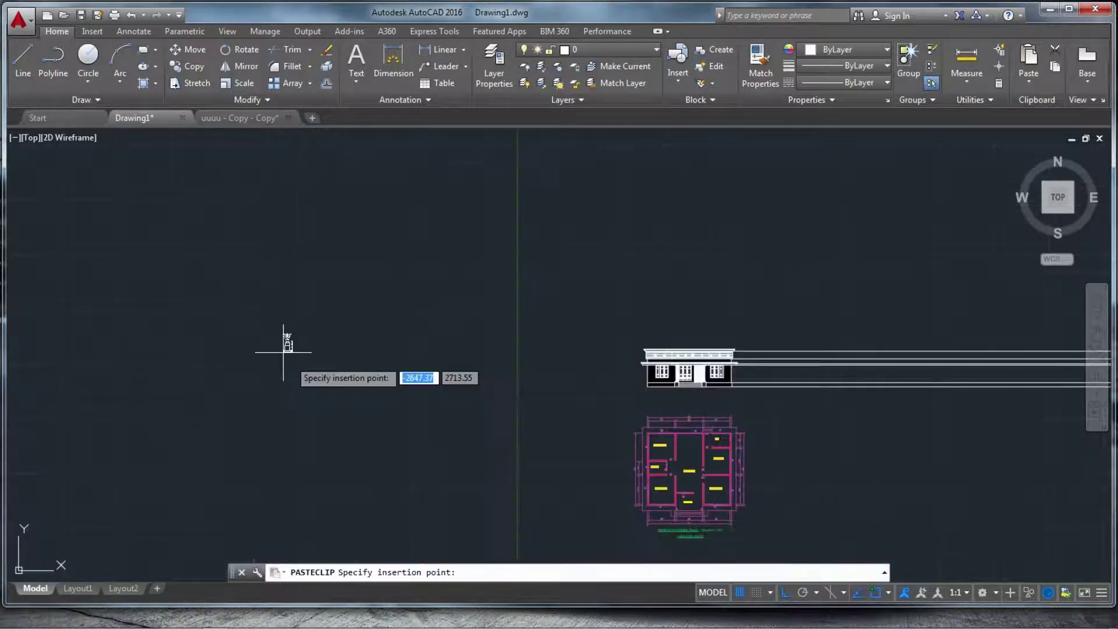
{"action": "scroll", "coordinate": [367, 332], "scroll_direction": "down", "scroll_amount": 5}
{"action": "scroll", "coordinate": [521, 385], "scroll_direction": "up", "scroll_amount": 6}
{"action": "scroll", "coordinate": [431, 402], "scroll_direction": "down", "scroll_amount": 4}
- Copy the complete ground floor plan with its dimensions and title, and place the copy to the right of the original
{"action": "left_click", "coordinate": [313, 249]}
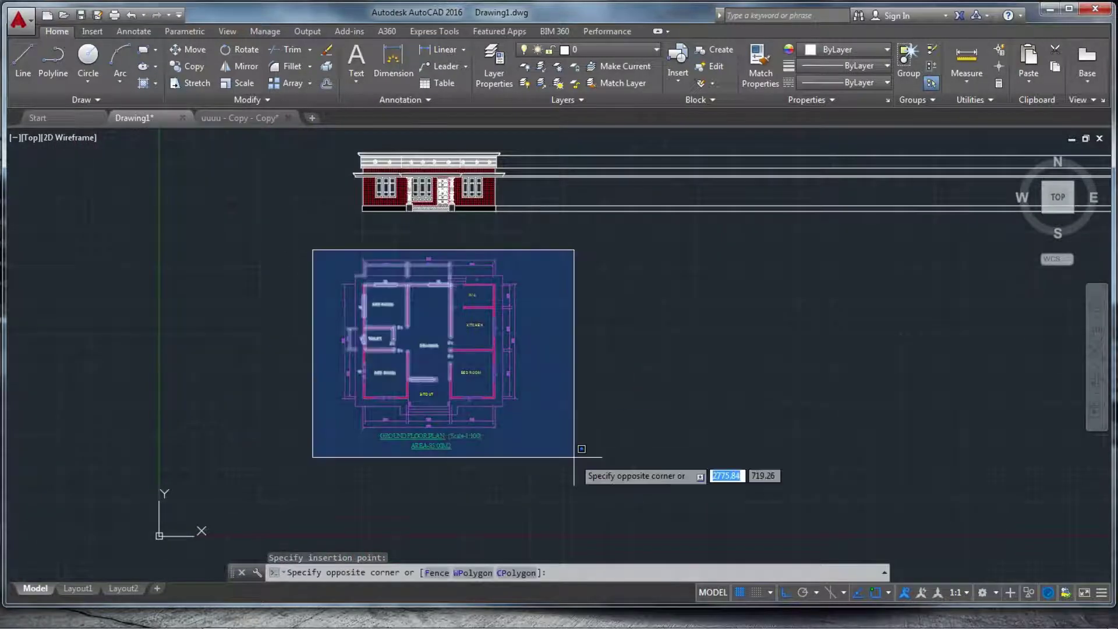
{"action": "left_click", "coordinate": [592, 470]}
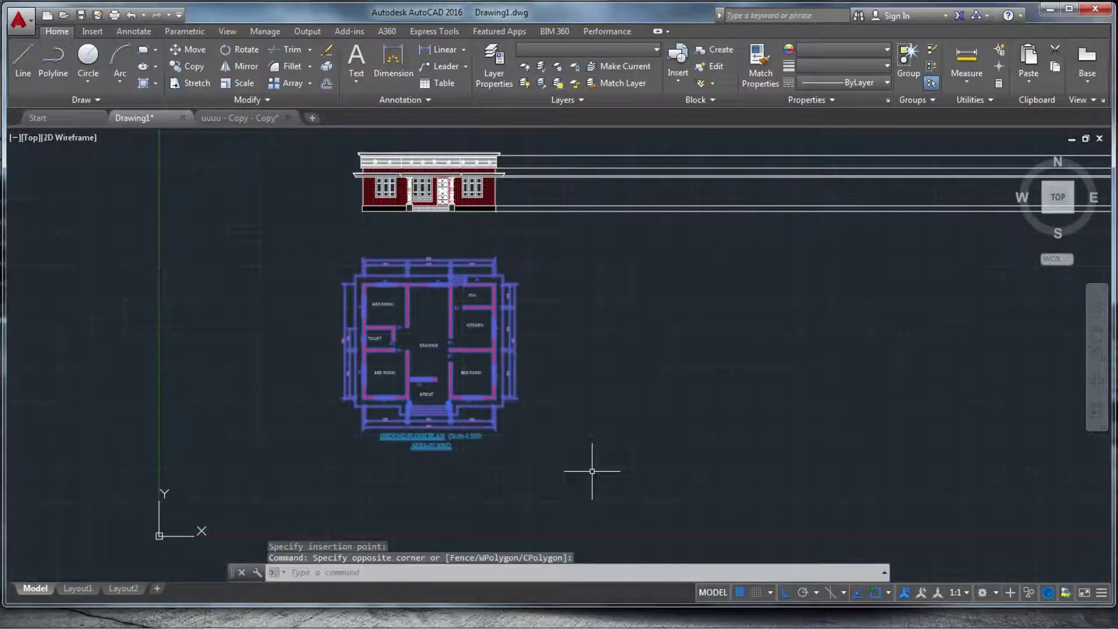
{"action": "key", "text": "ctrl+c"}
{"action": "key", "text": "ctrl+v"}
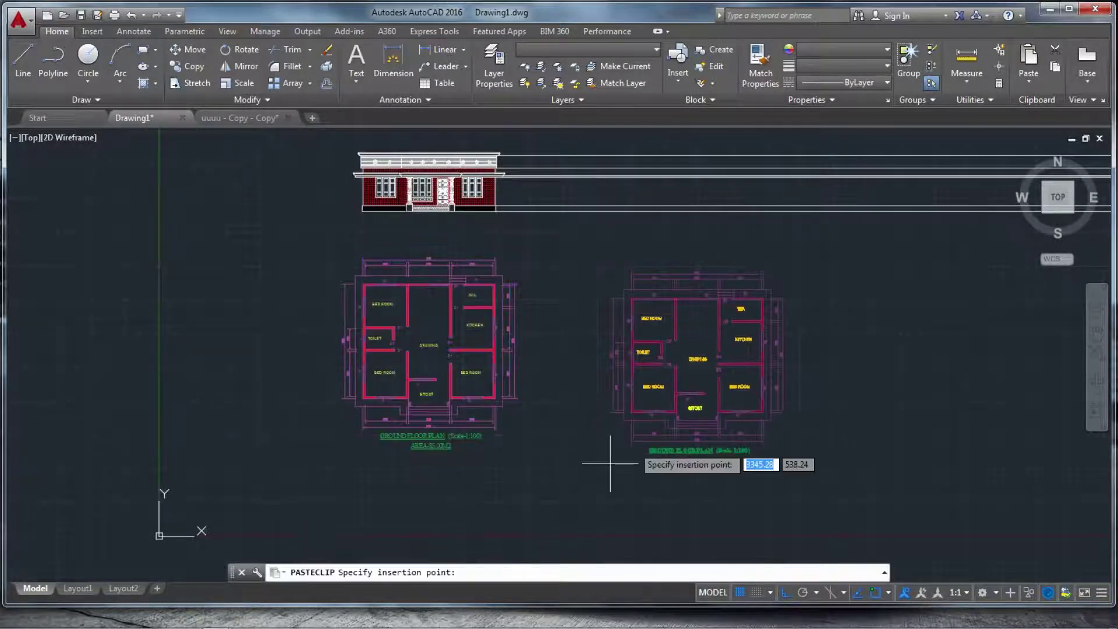
{"action": "left_click", "coordinate": [582, 444]}
{"action": "key", "text": "Escape"}
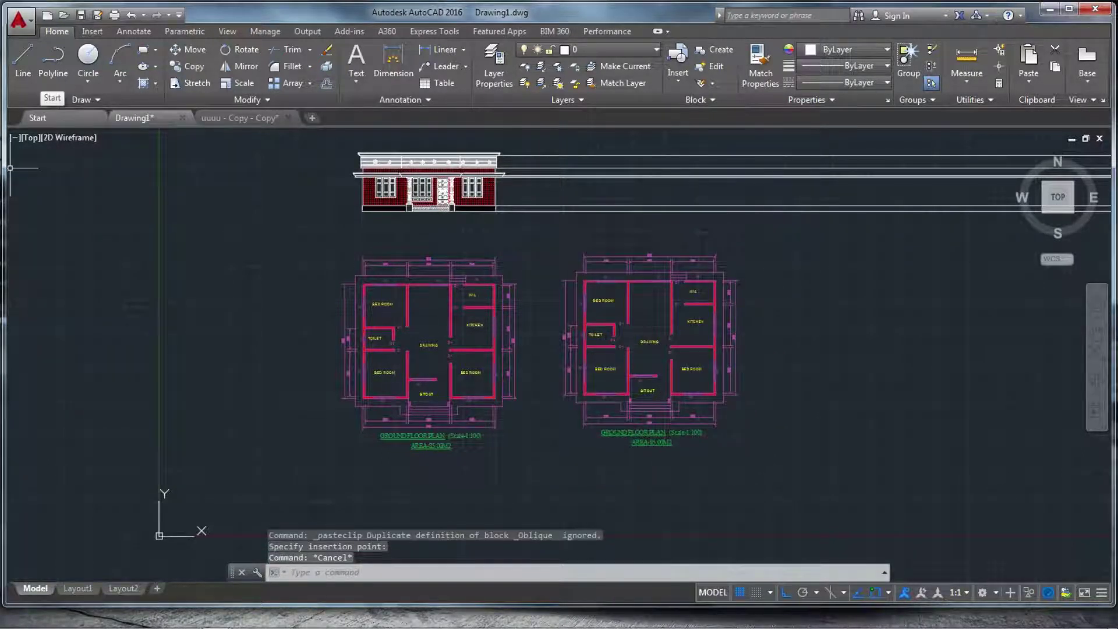
- Draw a horizontal ray as a section line across the copied plan, starting left of the toilet and passing through the drawing room
{"action": "type", "text": "ray"}
{"action": "key", "text": "Return"}
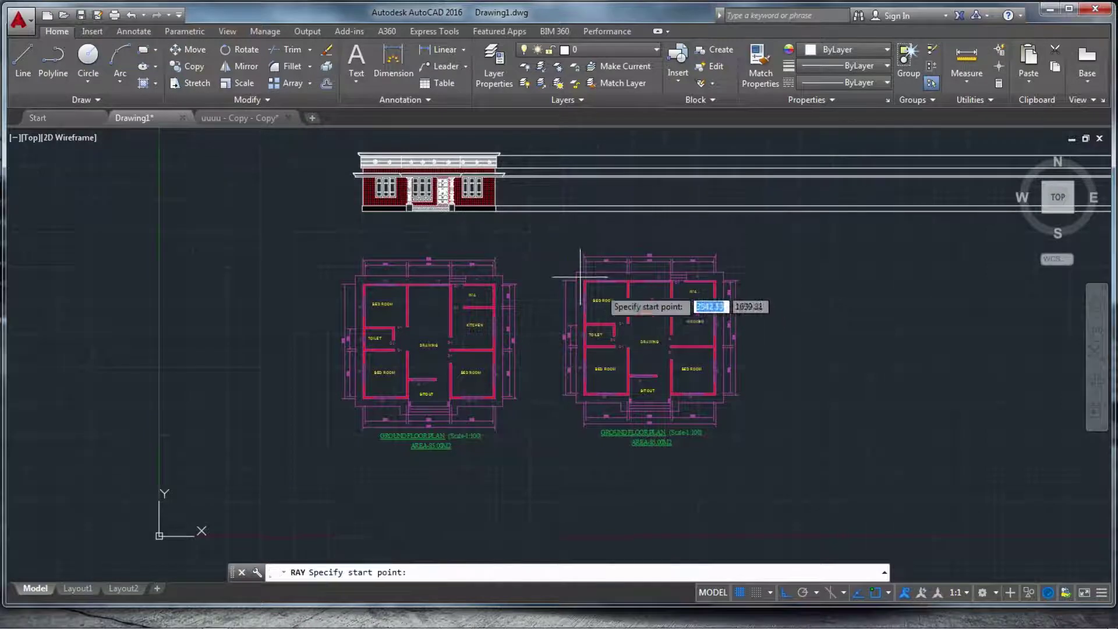
{"action": "scroll", "coordinate": [581, 277], "scroll_direction": "up", "scroll_amount": 5}
{"action": "scroll", "coordinate": [586, 324], "scroll_direction": "down", "scroll_amount": 6}
{"action": "scroll", "coordinate": [530, 367], "scroll_direction": "up", "scroll_amount": 4}
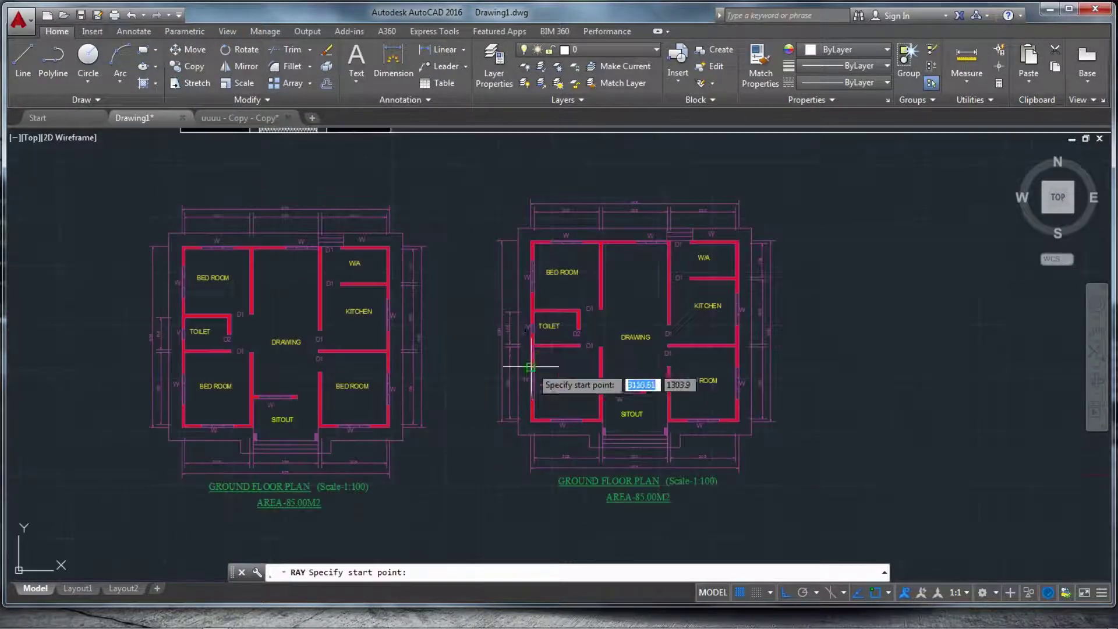
{"action": "left_click", "coordinate": [480, 329]}
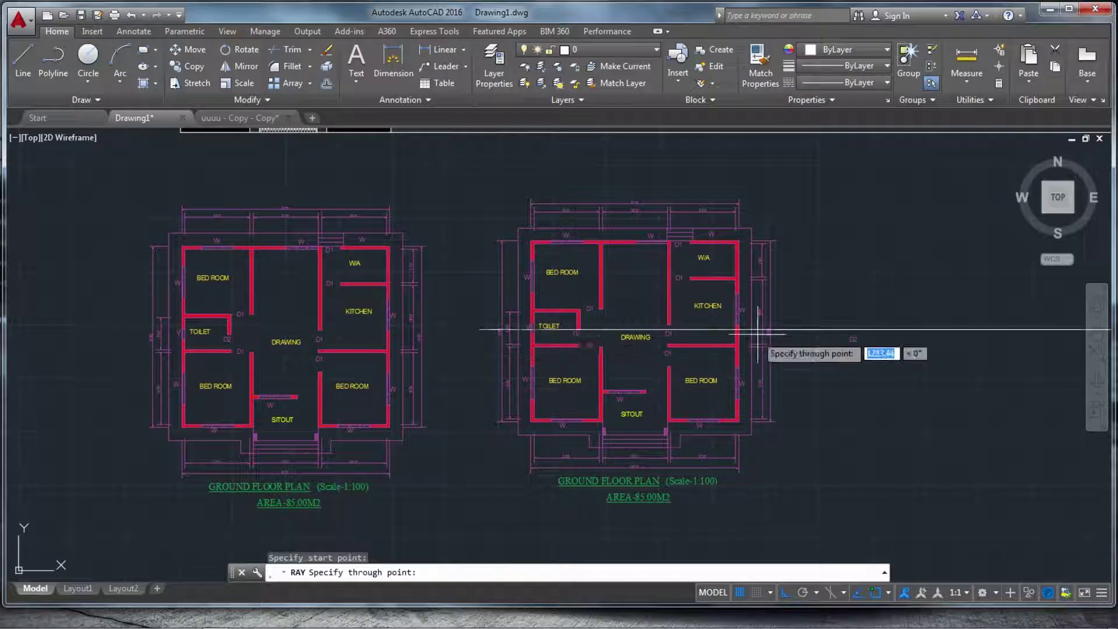
{"action": "left_click", "coordinate": [834, 318]}
{"action": "key", "text": "Escape"}
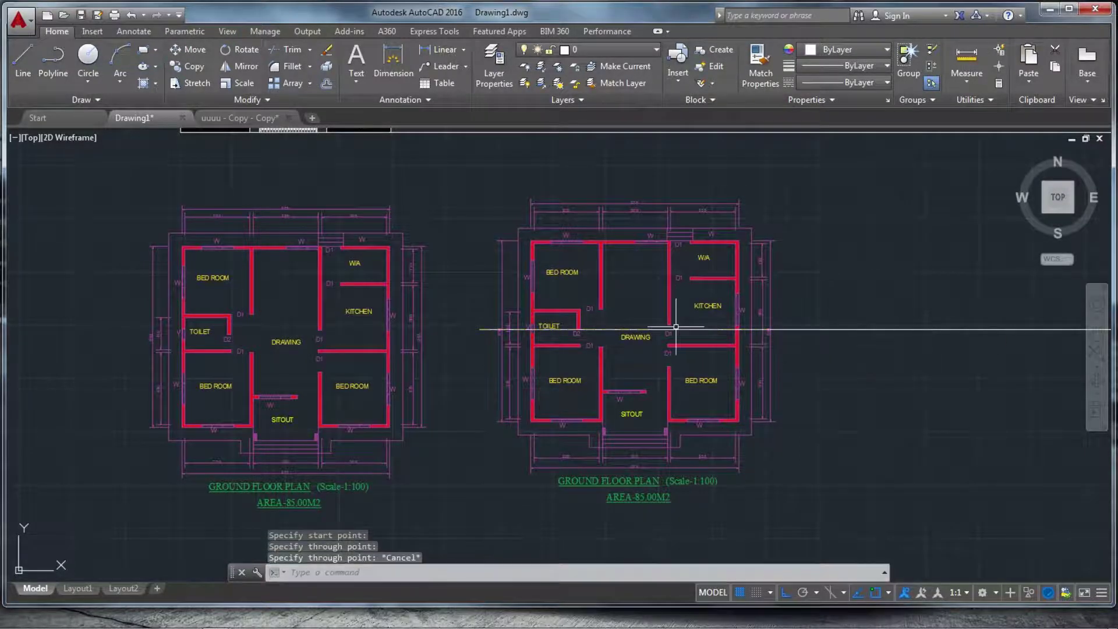
- Nudge the horizontal section ray down so it runs between the toilet's D2 opening and the wall above the lower bedroom
{"action": "scroll", "coordinate": [676, 326], "scroll_direction": "up", "scroll_amount": 6}
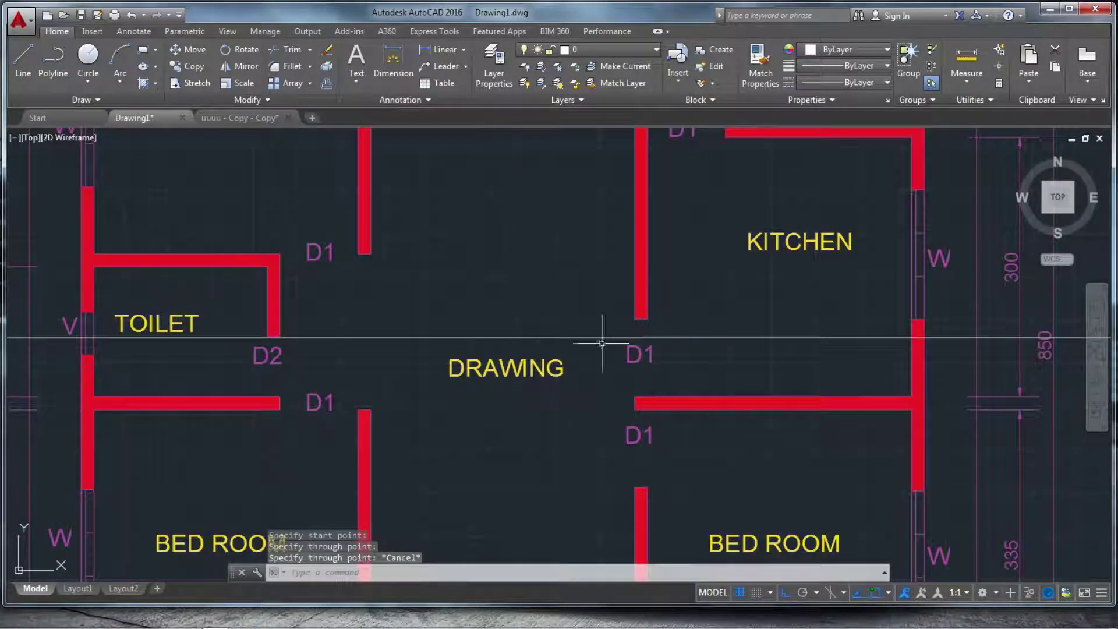
{"action": "left_click", "coordinate": [485, 337]}
{"action": "key", "text": "ctrl+Down"}
{"action": "key", "text": "ctrl+Down"}
{"action": "key", "text": "ctrl+Down"}
{"action": "key", "text": "ctrl+Down"}
{"action": "key", "text": "ctrl+Down"}
{"action": "key", "text": "ctrl+Down"}
{"action": "key", "text": "ctrl+Down"}
{"action": "key", "text": "ctrl+Down"}
{"action": "key", "text": "ctrl+Down"}
{"action": "key", "text": "ctrl+Down"}
{"action": "key", "text": "ctrl+Down"}
{"action": "key", "text": "ctrl+Down"}
{"action": "key", "text": "ctrl+Down"}
{"action": "key", "text": "ctrl+Down"}
{"action": "key", "text": "ctrl+Down"}
{"action": "key", "text": "ctrl+Down"}
{"action": "key", "text": "ctrl+Down"}
{"action": "key", "text": "ctrl+Down"}
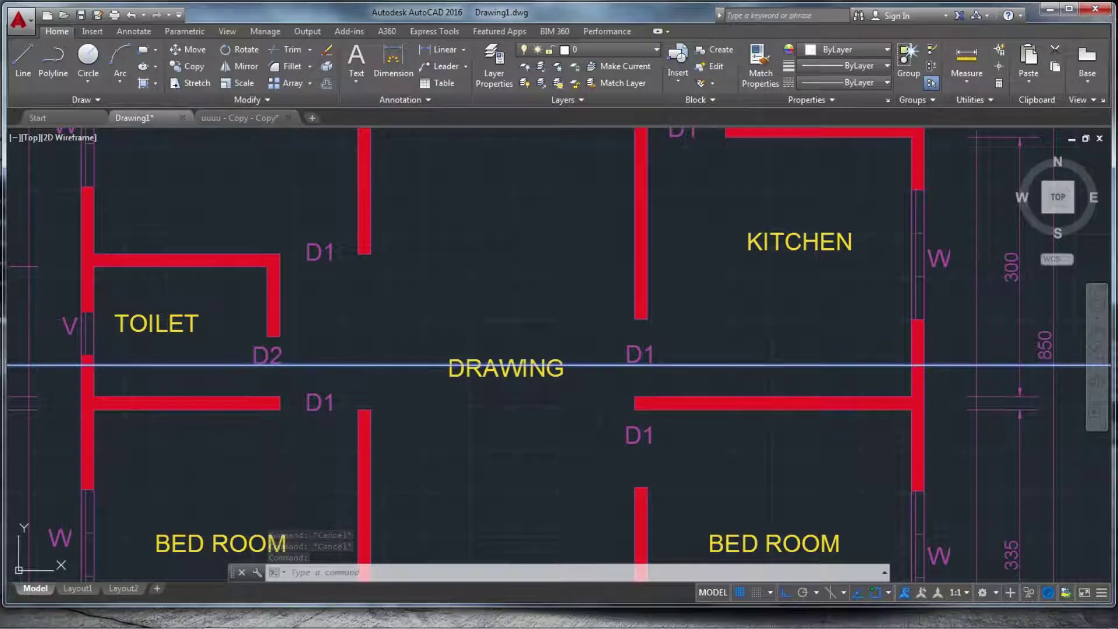
{"action": "key", "text": "Escape"}
- Project a vertical ray upward from where the section line meets the outer face of the toilet's exterior wall
{"action": "scroll", "coordinate": [396, 333], "scroll_direction": "down", "scroll_amount": 4}
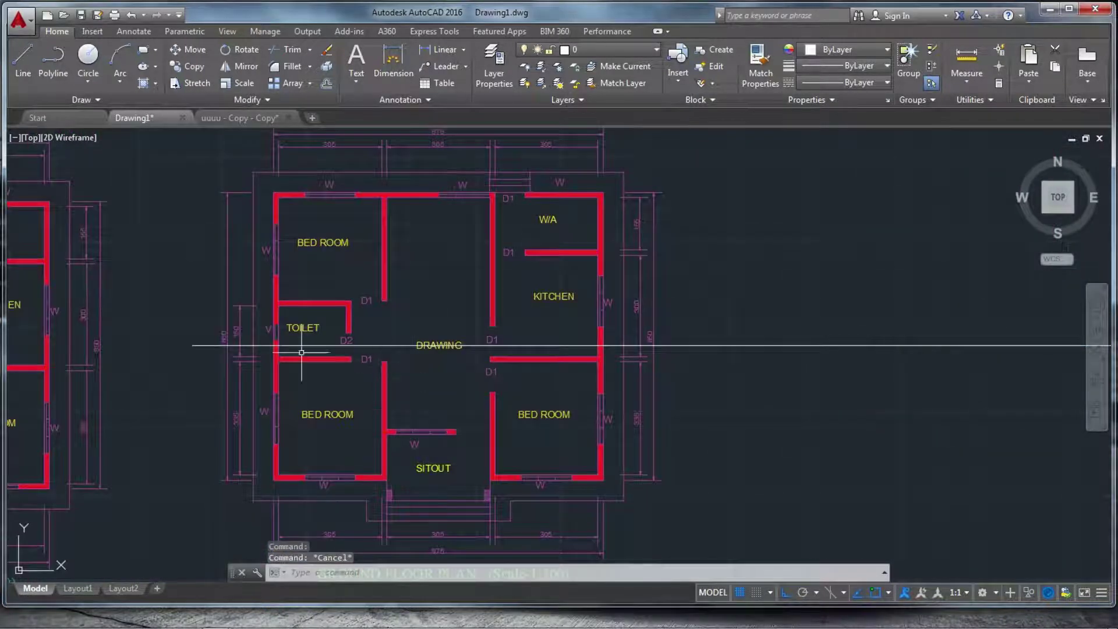
{"action": "scroll", "coordinate": [432, 388], "scroll_direction": "down", "scroll_amount": 4}
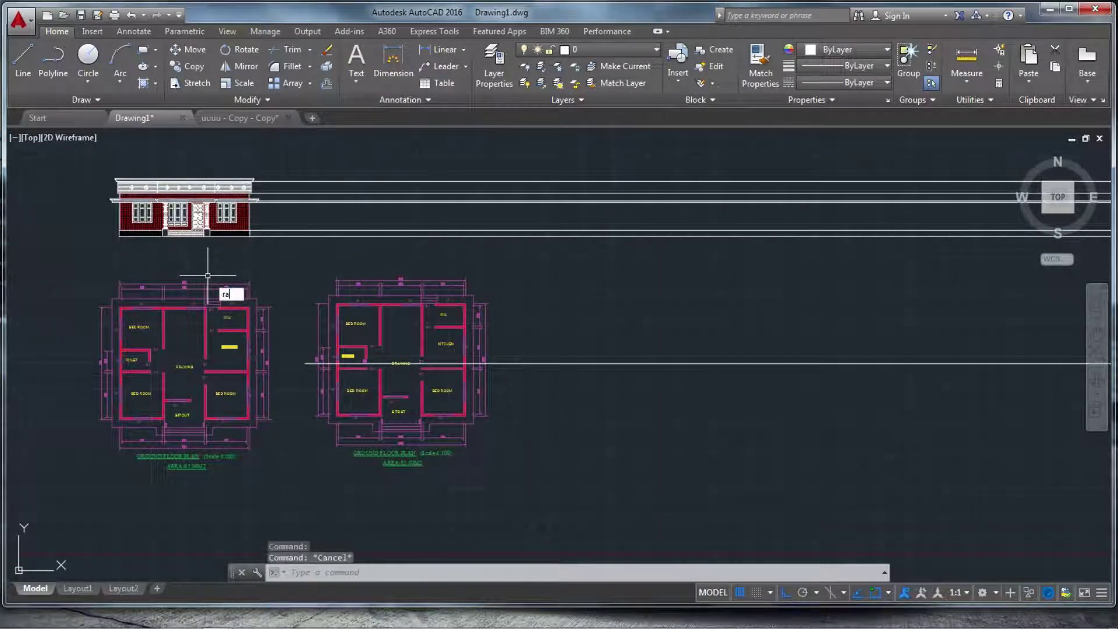
{"action": "type", "text": "y"}
{"action": "key", "text": "Return"}
{"action": "scroll", "coordinate": [335, 369], "scroll_direction": "up", "scroll_amount": 5}
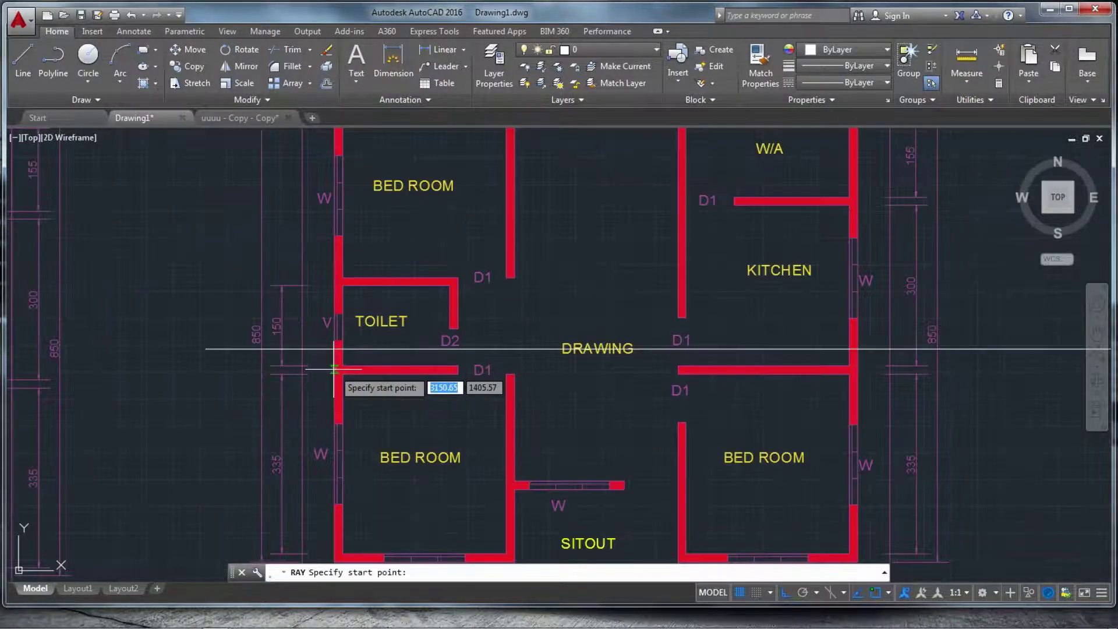
{"action": "scroll", "coordinate": [410, 376], "scroll_direction": "down", "scroll_amount": 3}
{"action": "scroll", "coordinate": [375, 353], "scroll_direction": "up", "scroll_amount": 7}
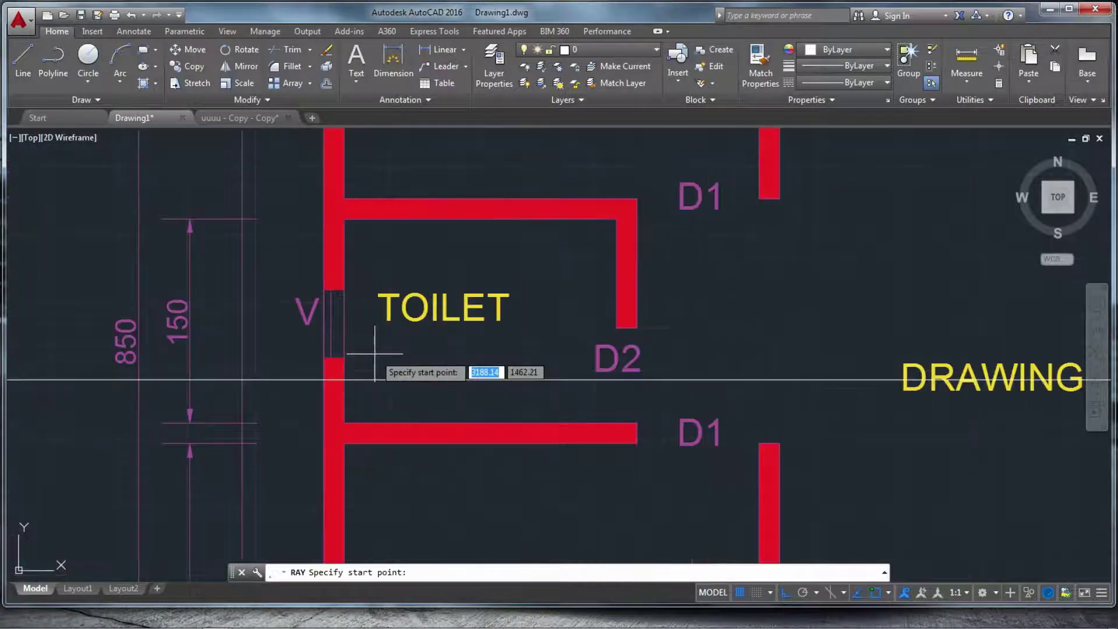
{"action": "scroll", "coordinate": [382, 378], "scroll_direction": "down", "scroll_amount": 2}
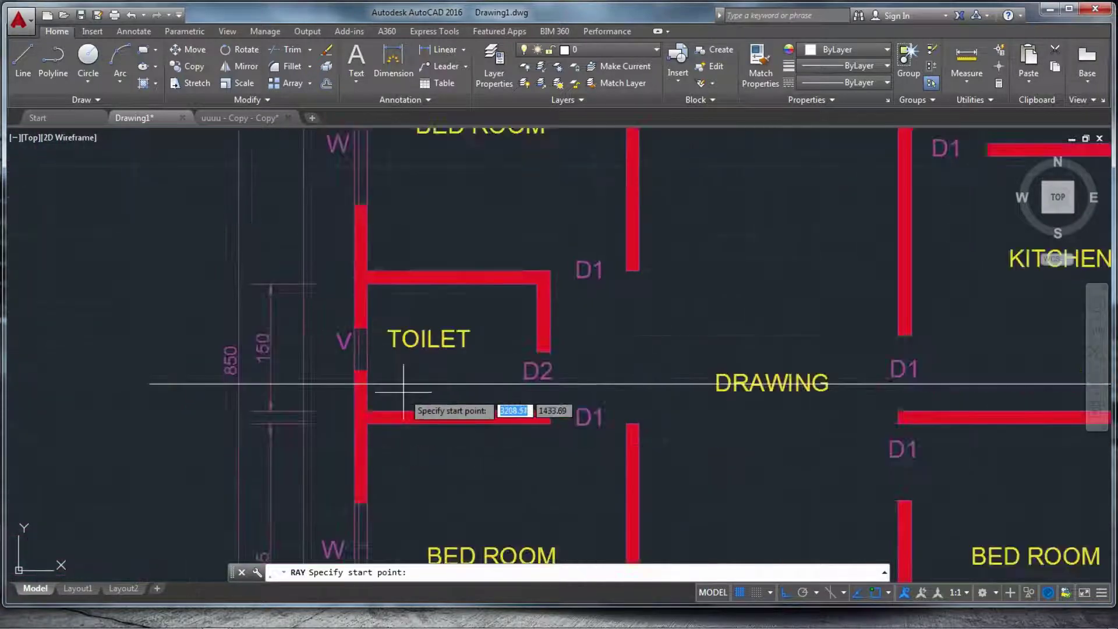
{"action": "left_click", "coordinate": [354, 384]}
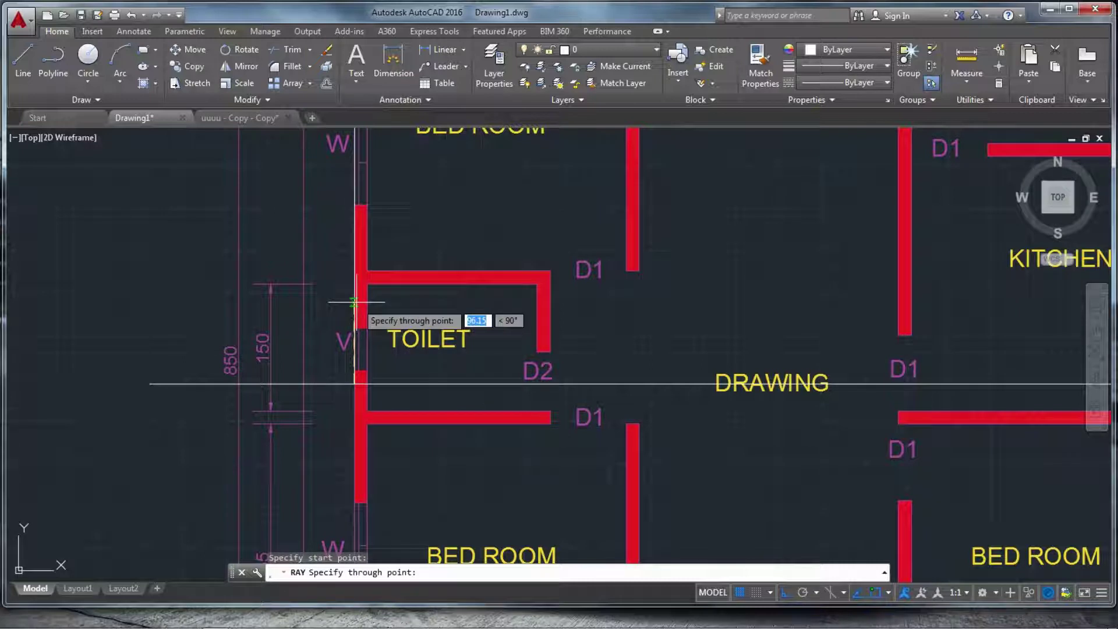
{"action": "key", "text": "Return"}
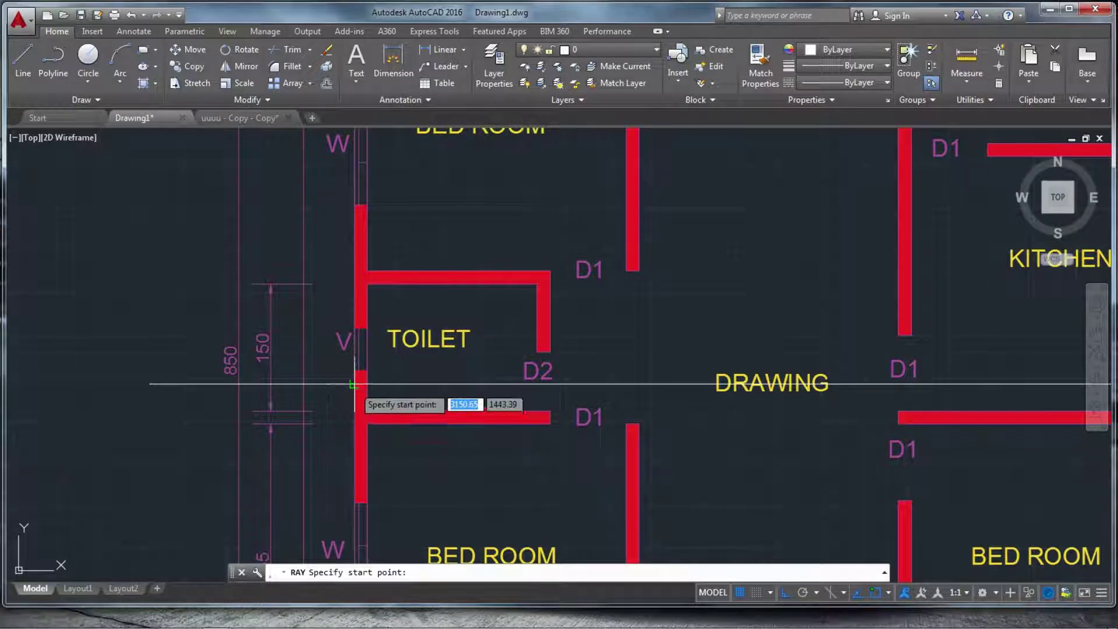
{"action": "left_click", "coordinate": [354, 384]}
{"action": "left_click", "coordinate": [355, 319]}
{"action": "key", "text": "Return"}
- Project a vertical ray upward from where the section line meets the inner face of the toilet's exterior wall
{"action": "key", "text": "Return"}
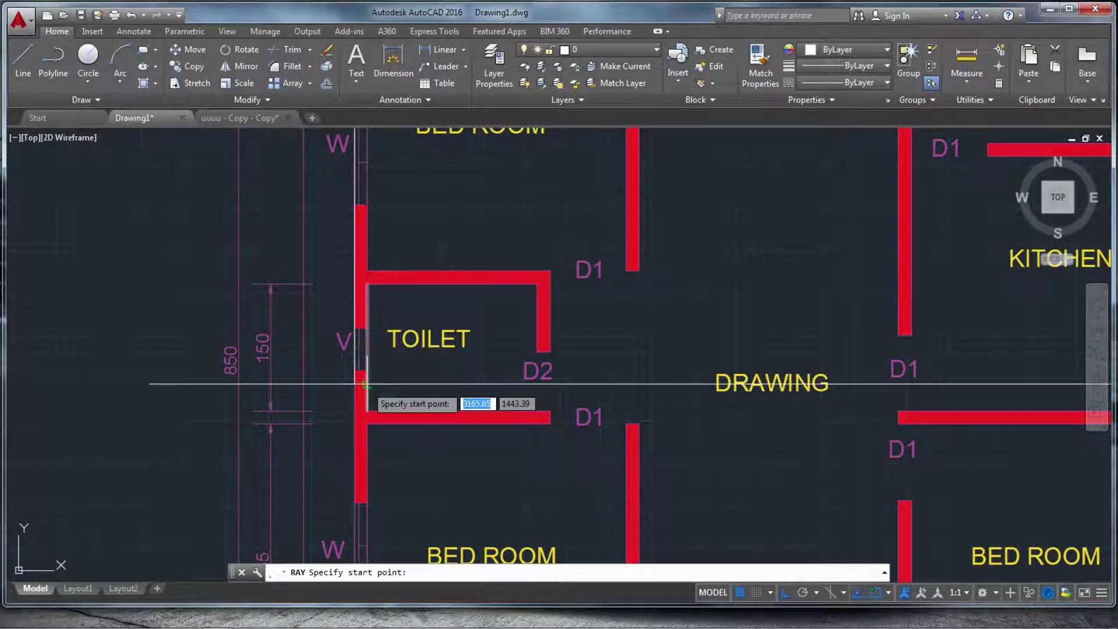
{"action": "left_click", "coordinate": [366, 384]}
{"action": "left_click", "coordinate": [366, 329]}
{"action": "key", "text": "Return"}
- Project vertical rays upward from both faces of the toilet's short wall above the D2 opening
{"action": "key", "text": "Return"}
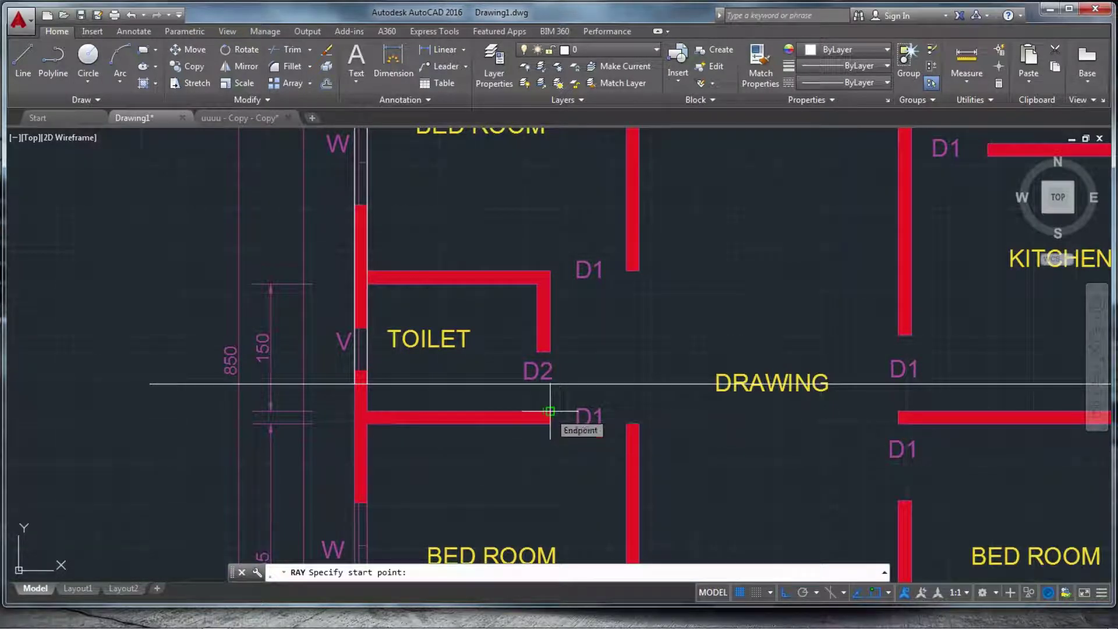
{"action": "left_click", "coordinate": [550, 353]}
{"action": "left_click", "coordinate": [550, 287]}
{"action": "key", "text": "Return"}
{"action": "key", "text": "Return"}
{"action": "left_click", "coordinate": [537, 274]}
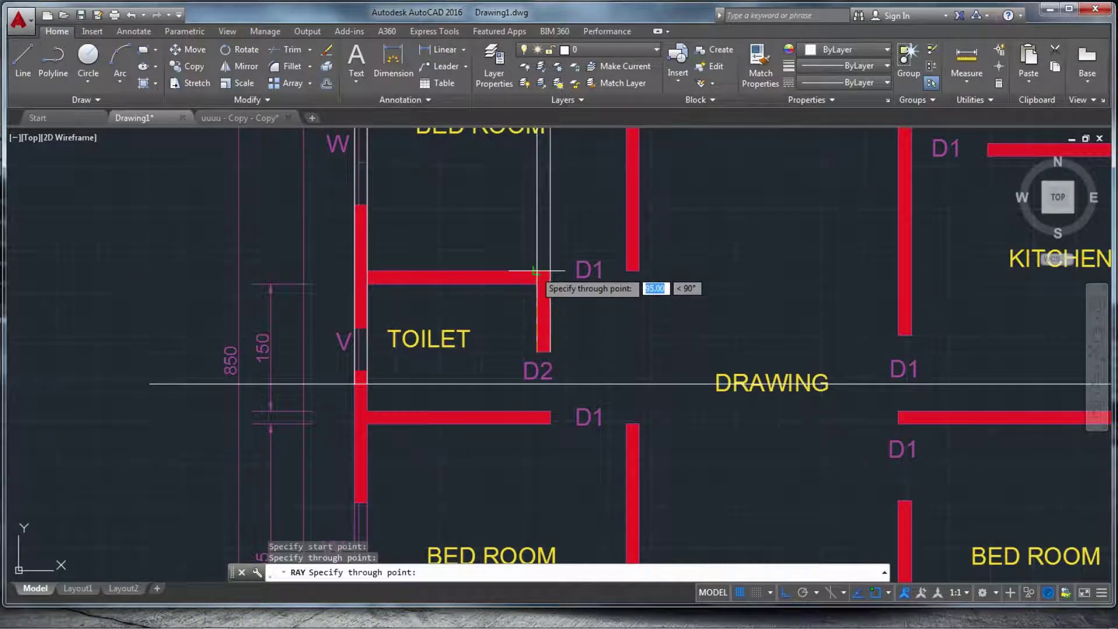
{"action": "key", "text": "Return"}
- Project vertical rays upward from both end corners of the wall between the upper-left bedroom and the drawing room
{"action": "scroll", "coordinate": [577, 384], "scroll_direction": "down", "scroll_amount": 3}
{"action": "scroll", "coordinate": [641, 391], "scroll_direction": "up", "scroll_amount": 3}
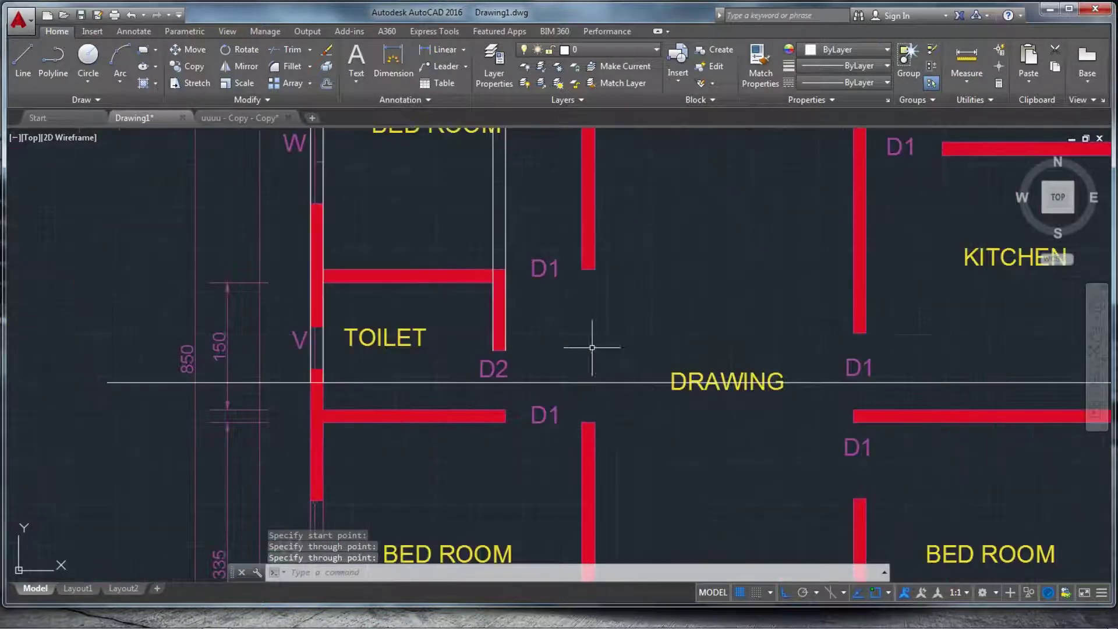
{"action": "key", "text": "Return"}
{"action": "left_click", "coordinate": [591, 269]}
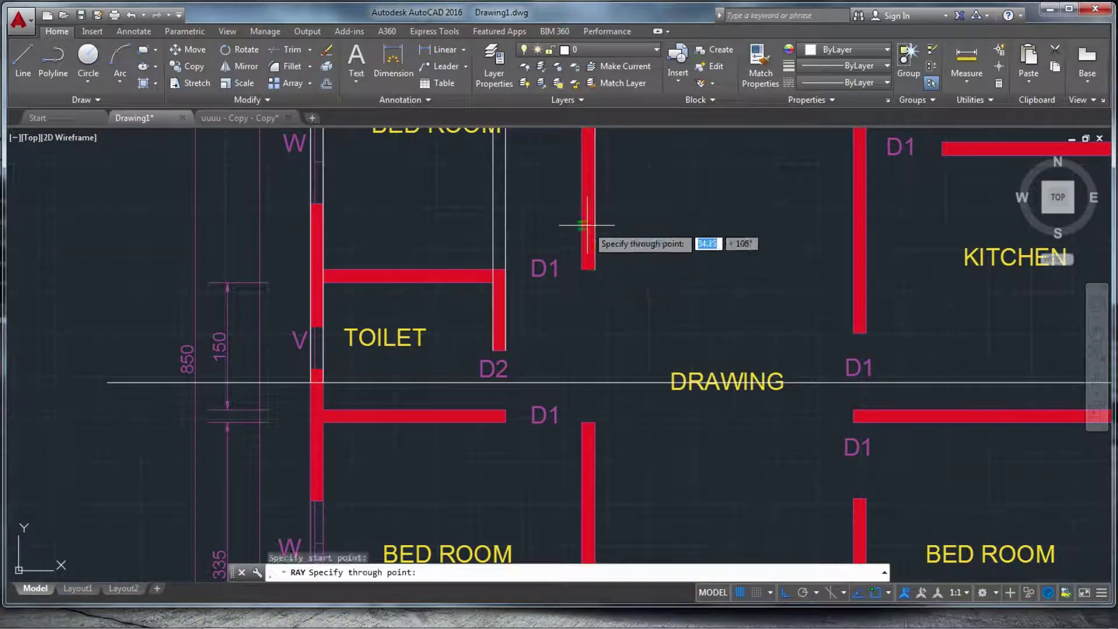
{"action": "key", "text": "Return"}
{"action": "key", "text": "Return"}
{"action": "left_click", "coordinate": [581, 269]}
{"action": "left_click", "coordinate": [581, 225]}
{"action": "key", "text": "Return"}
- Project vertical rays upward from both end corners of the wall between the drawing room and the kitchen
{"action": "scroll", "coordinate": [860, 337], "scroll_direction": "up", "scroll_amount": 5}
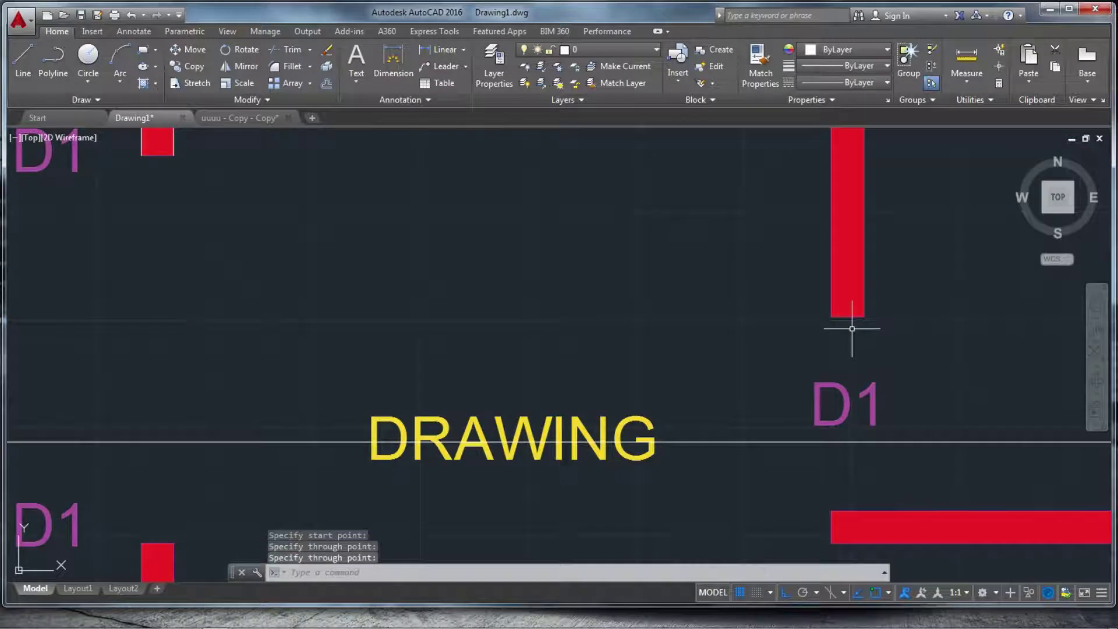
{"action": "key", "text": "Return"}
{"action": "left_click", "coordinate": [827, 319]}
{"action": "left_click", "coordinate": [830, 271]}
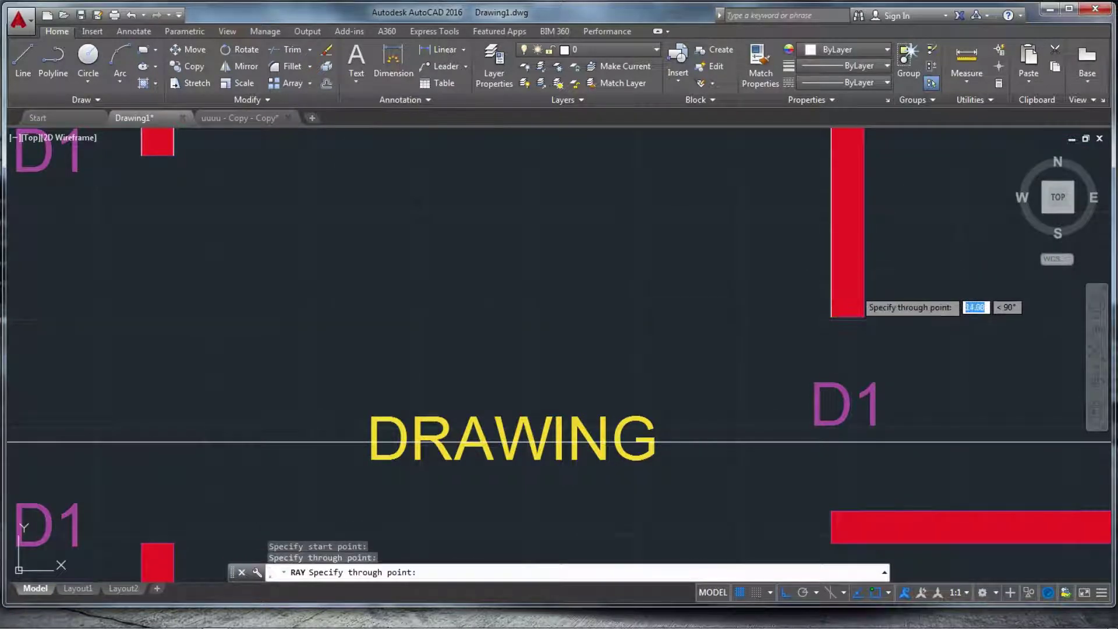
{"action": "key", "text": "Return"}
{"action": "key", "text": "Return"}
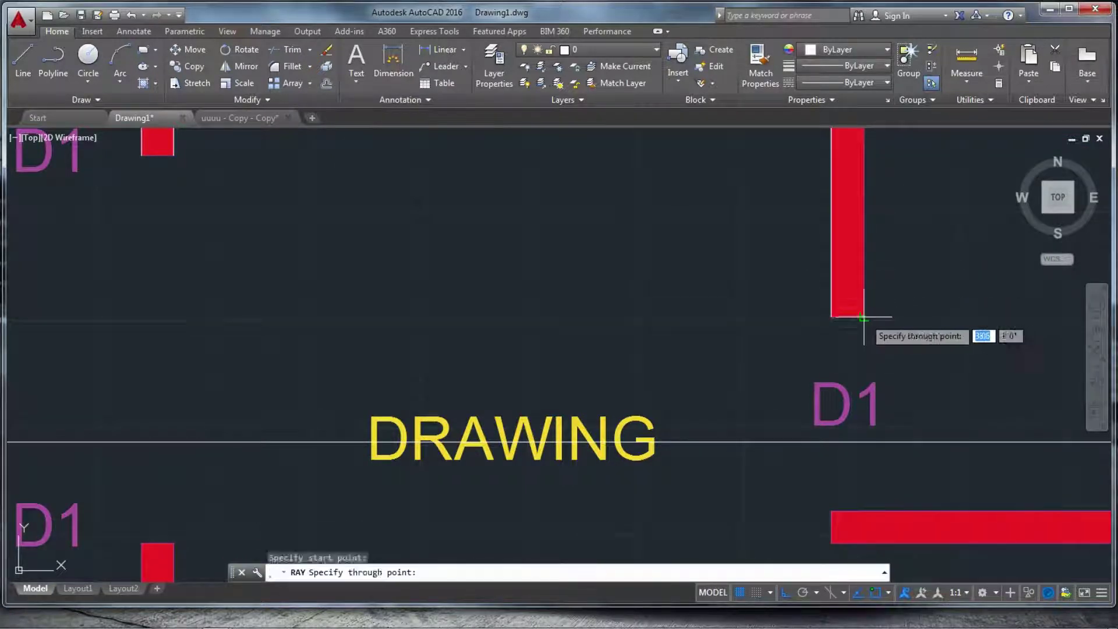
{"action": "left_click", "coordinate": [863, 265]}
{"action": "scroll", "coordinate": [470, 374], "scroll_direction": "down", "scroll_amount": 5}
{"action": "key", "text": "Return"}
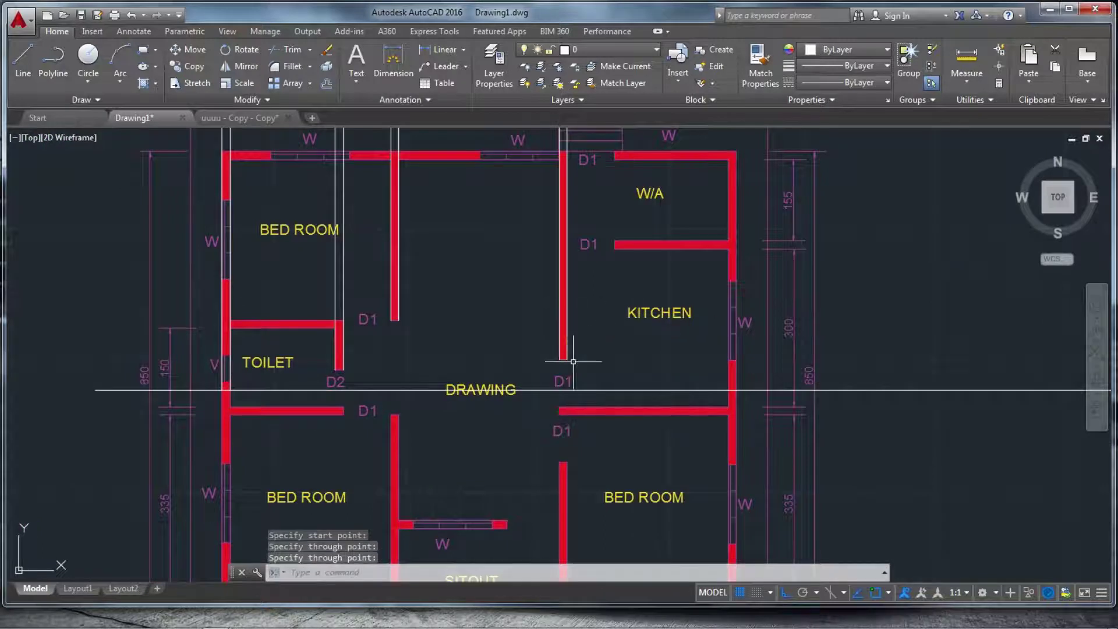
- Project vertical rays upward from both faces of the kitchen's exterior wall, starting where the section line crosses it
{"action": "scroll", "coordinate": [466, 380], "scroll_direction": "down", "scroll_amount": 2}
{"action": "scroll", "coordinate": [644, 384], "scroll_direction": "up", "scroll_amount": 6}
{"action": "key", "text": "Return"}
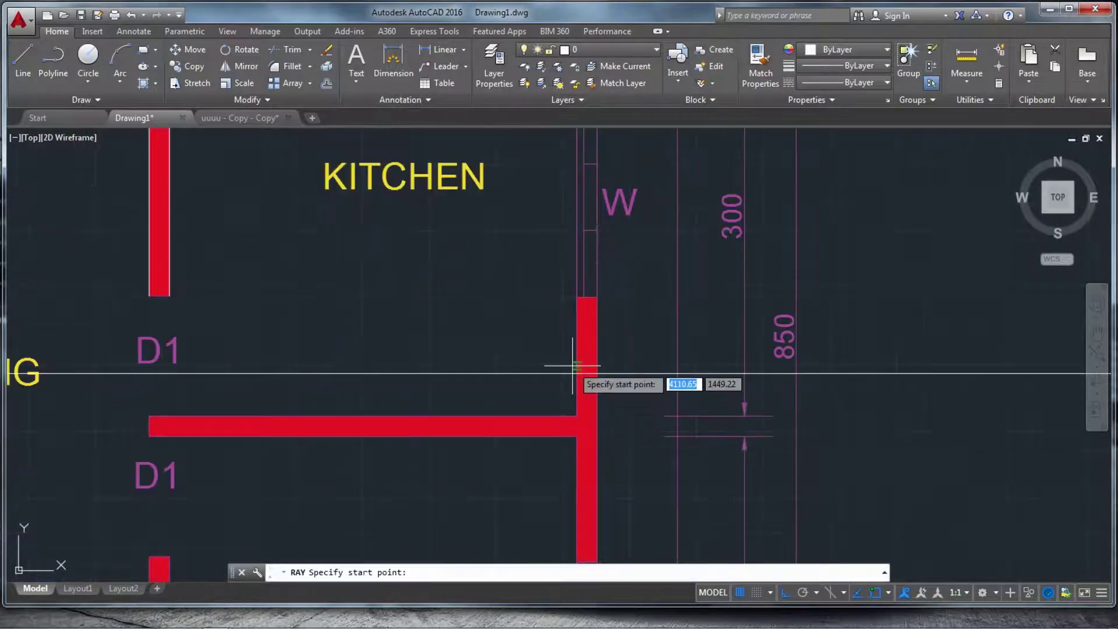
{"action": "left_click", "coordinate": [577, 373]}
{"action": "left_click", "coordinate": [582, 308]}
{"action": "key", "text": "Return"}
{"action": "key", "text": "Return"}
{"action": "left_click", "coordinate": [597, 299]}
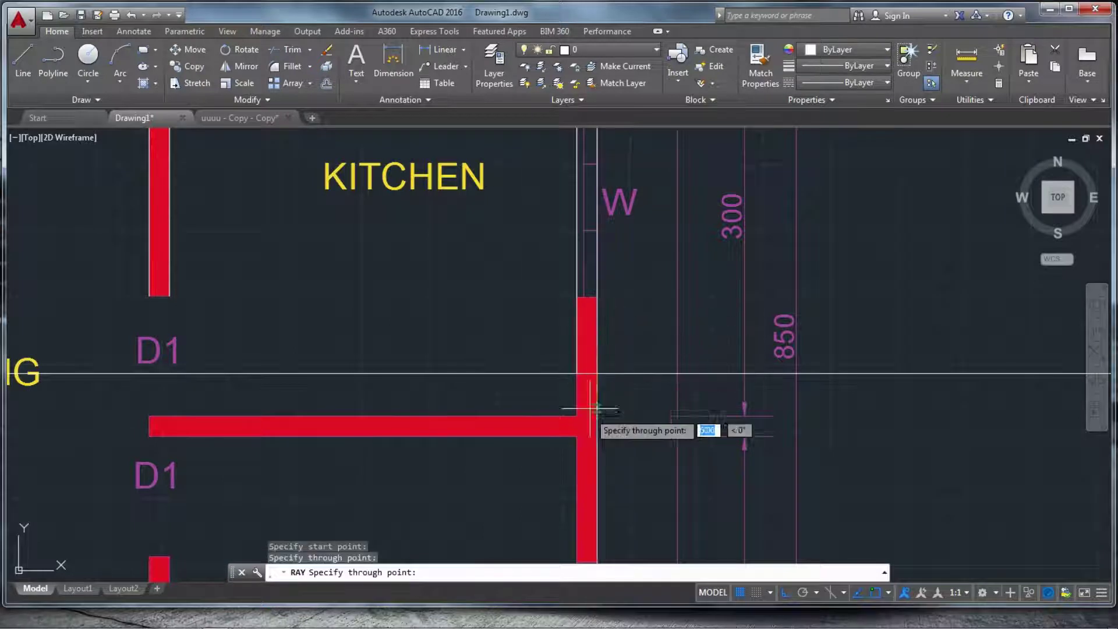
{"action": "key", "text": "Escape"}
- Project a vertical ray upward from the left jamb of the window in the drawing room's rear wall
{"action": "scroll", "coordinate": [612, 507], "scroll_direction": "down", "scroll_amount": 5}
{"action": "scroll", "coordinate": [462, 460], "scroll_direction": "down", "scroll_amount": 5}
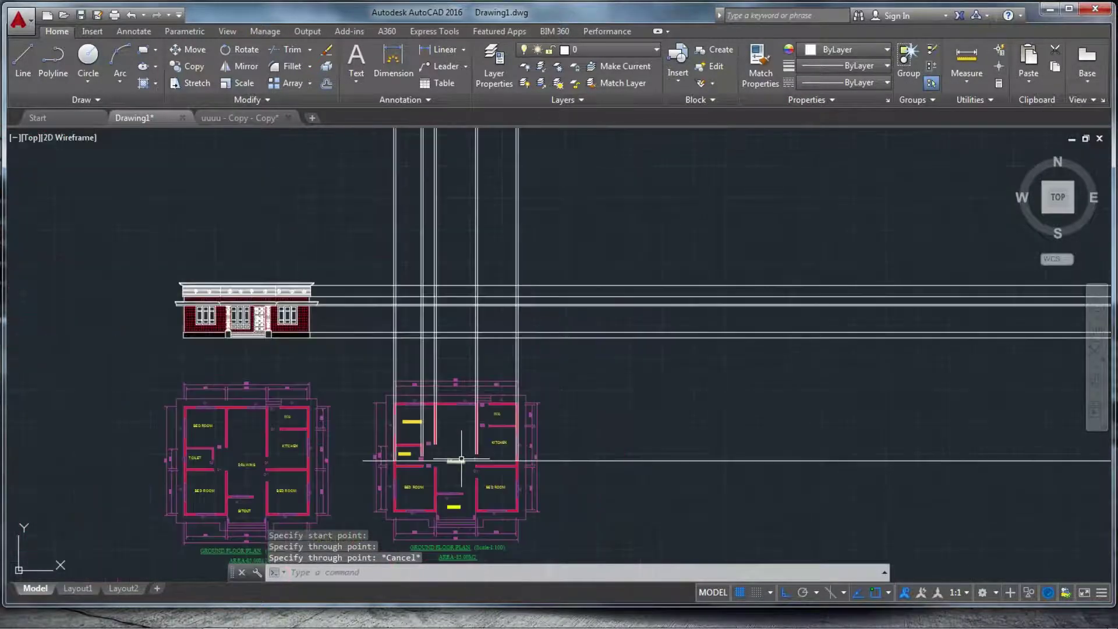
{"action": "scroll", "coordinate": [443, 404], "scroll_direction": "up", "scroll_amount": 2}
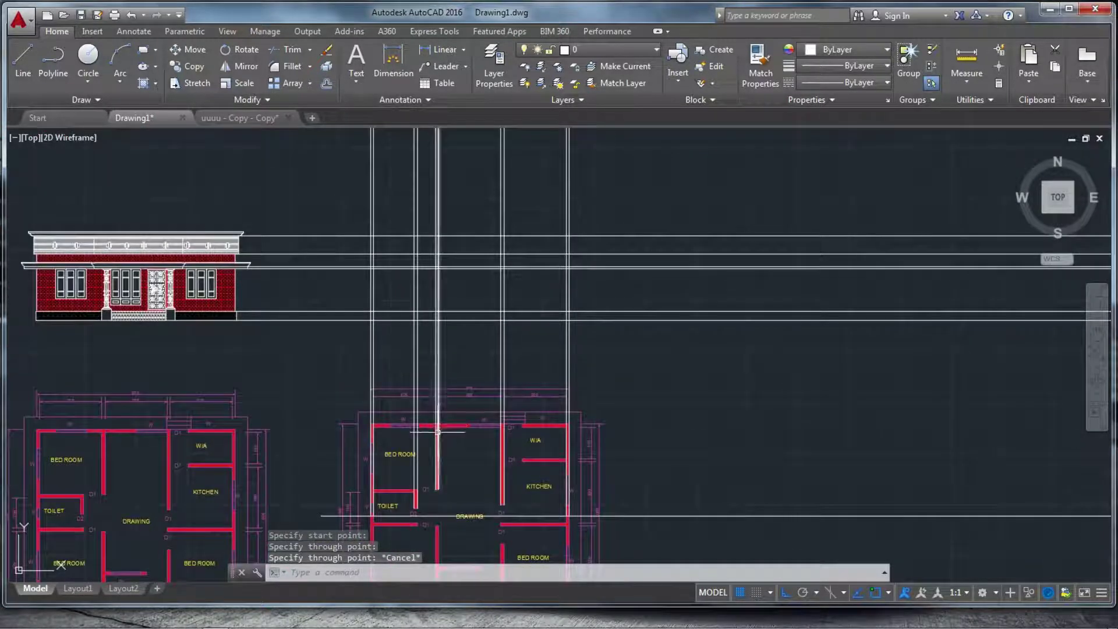
{"action": "scroll", "coordinate": [431, 408], "scroll_direction": "down", "scroll_amount": 2}
{"action": "scroll", "coordinate": [437, 467], "scroll_direction": "up", "scroll_amount": 3}
{"action": "scroll", "coordinate": [437, 476], "scroll_direction": "down", "scroll_amount": 3}
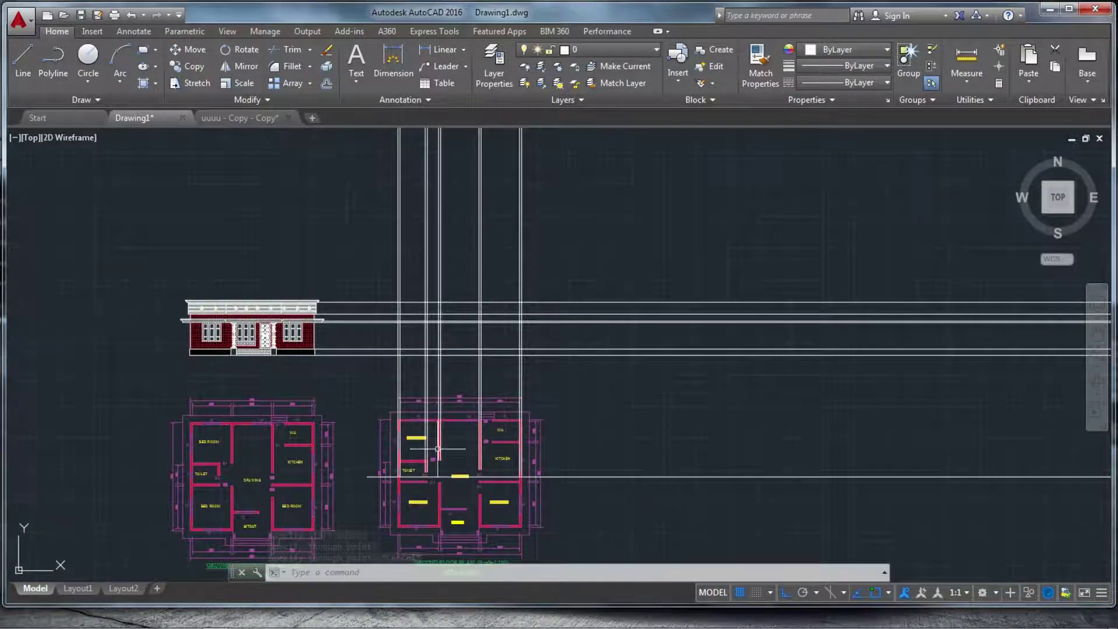
{"action": "scroll", "coordinate": [437, 449], "scroll_direction": "up", "scroll_amount": 3}
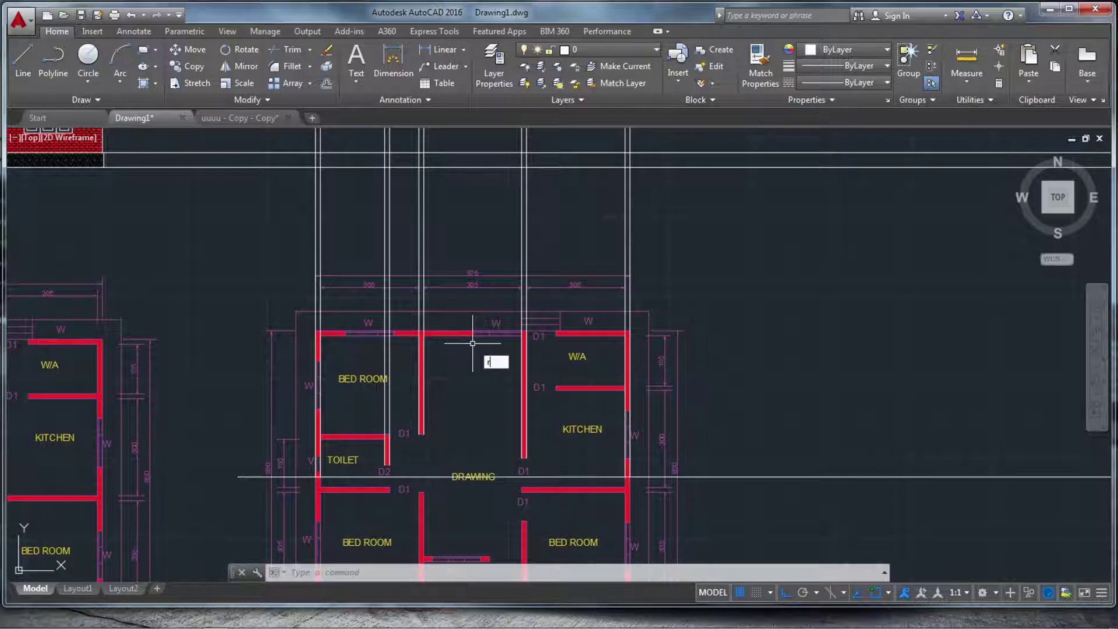
{"action": "type", "text": "ay"}
{"action": "key", "text": "Return"}
{"action": "scroll", "coordinate": [568, 342], "scroll_direction": "up", "scroll_amount": 4}
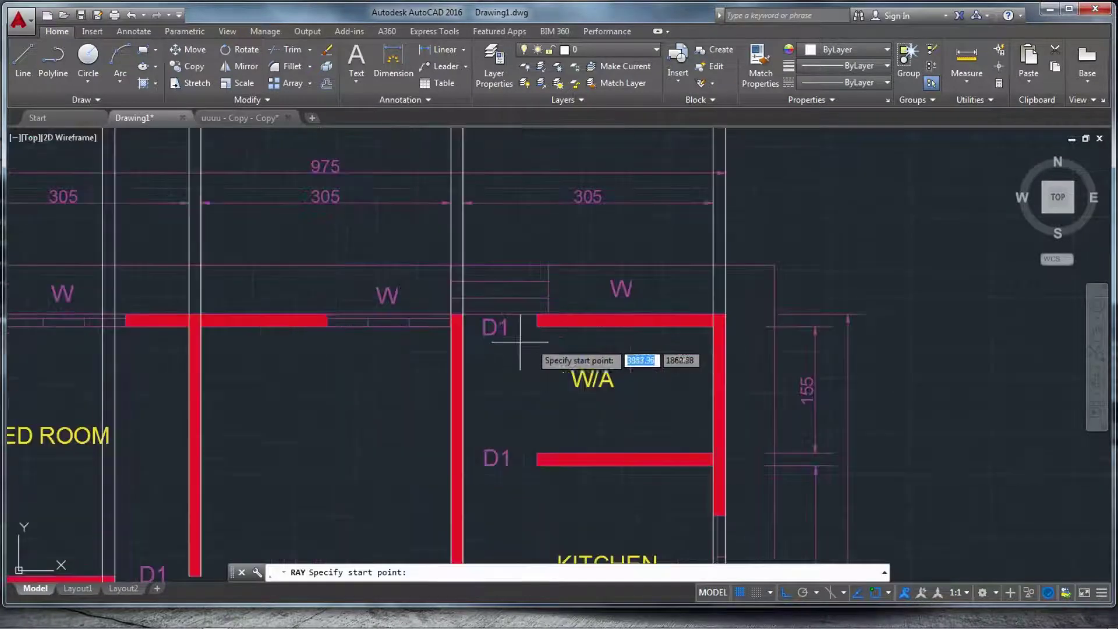
{"action": "left_click", "coordinate": [328, 326]}
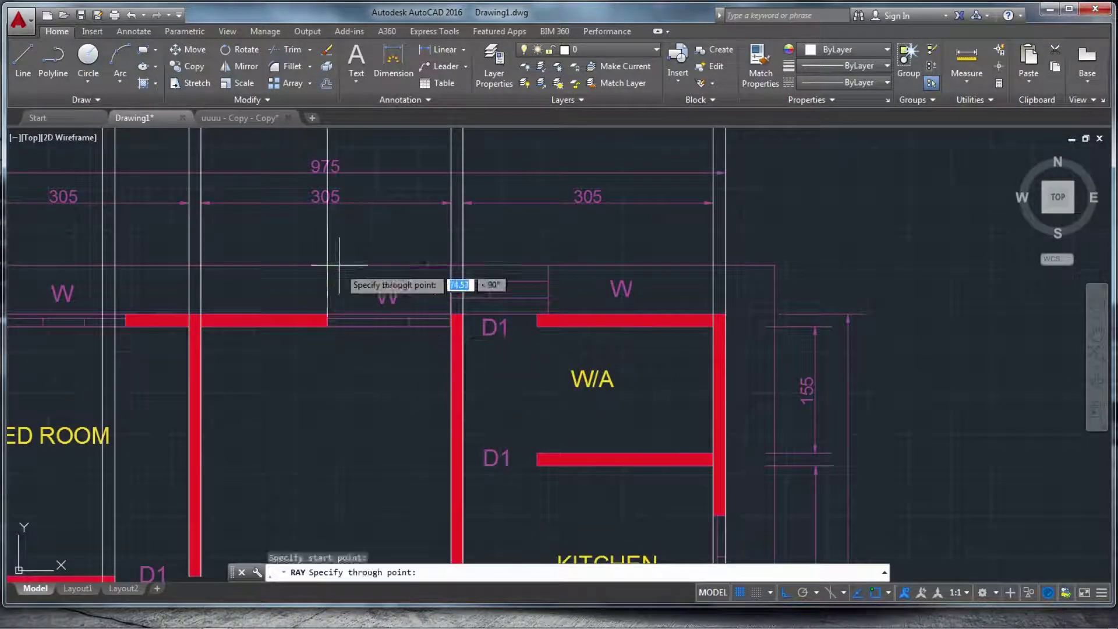
{"action": "left_click", "coordinate": [335, 249]}
{"action": "key", "text": "Return"}
{"action": "scroll", "coordinate": [419, 384], "scroll_direction": "down", "scroll_amount": 3}
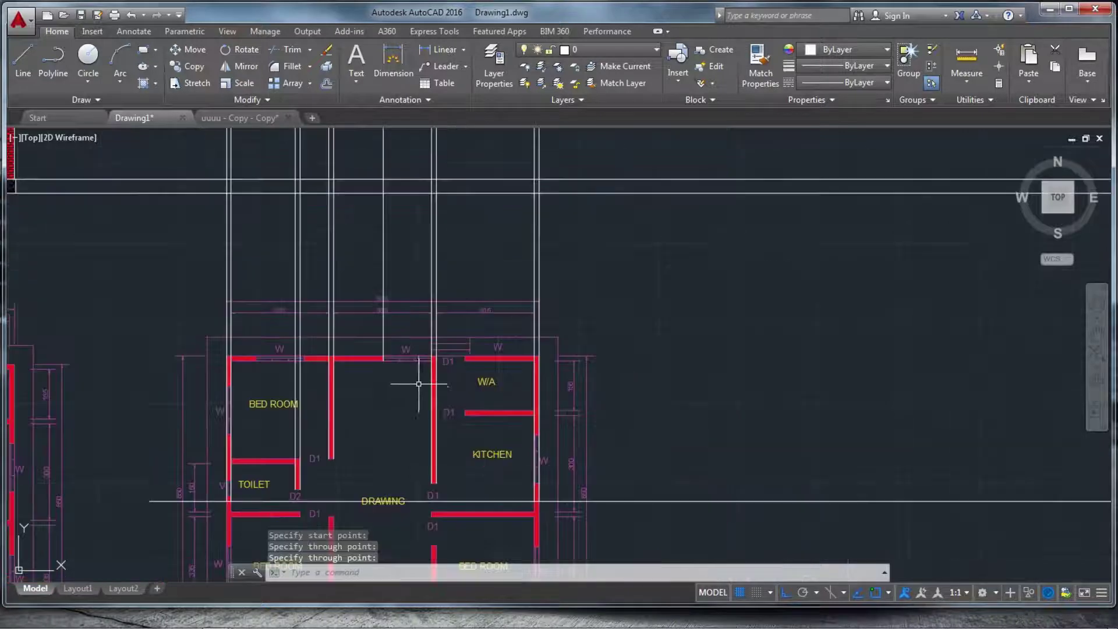
{"action": "scroll", "coordinate": [420, 386], "scroll_direction": "down", "scroll_amount": 4}
{"action": "scroll", "coordinate": [401, 466], "scroll_direction": "up", "scroll_amount": 4}
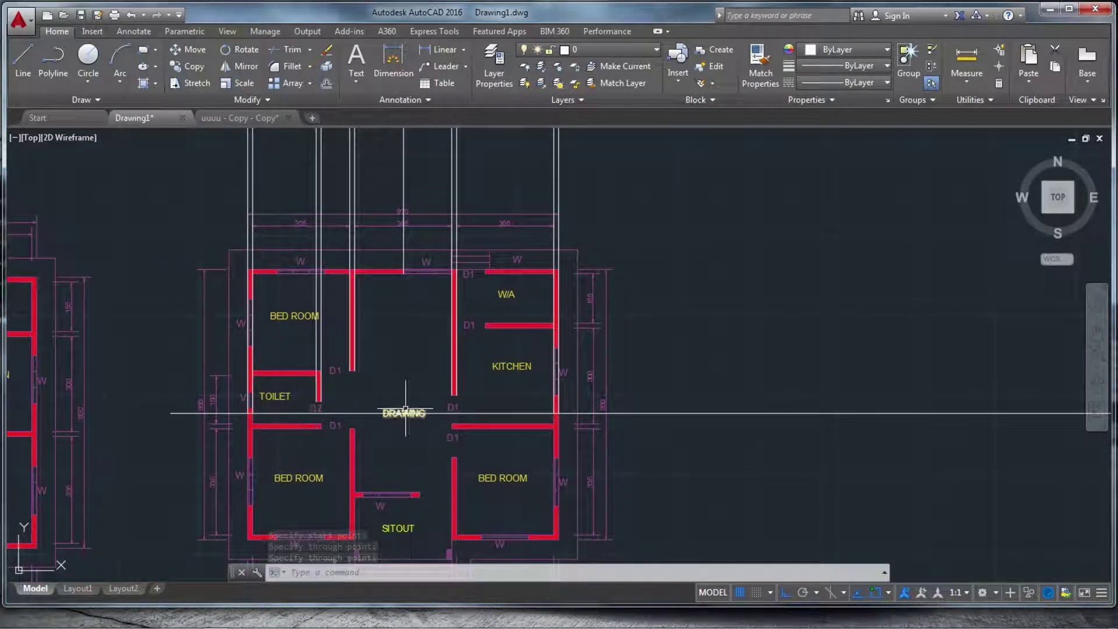
{"action": "scroll", "coordinate": [273, 420], "scroll_direction": "up", "scroll_amount": 3}
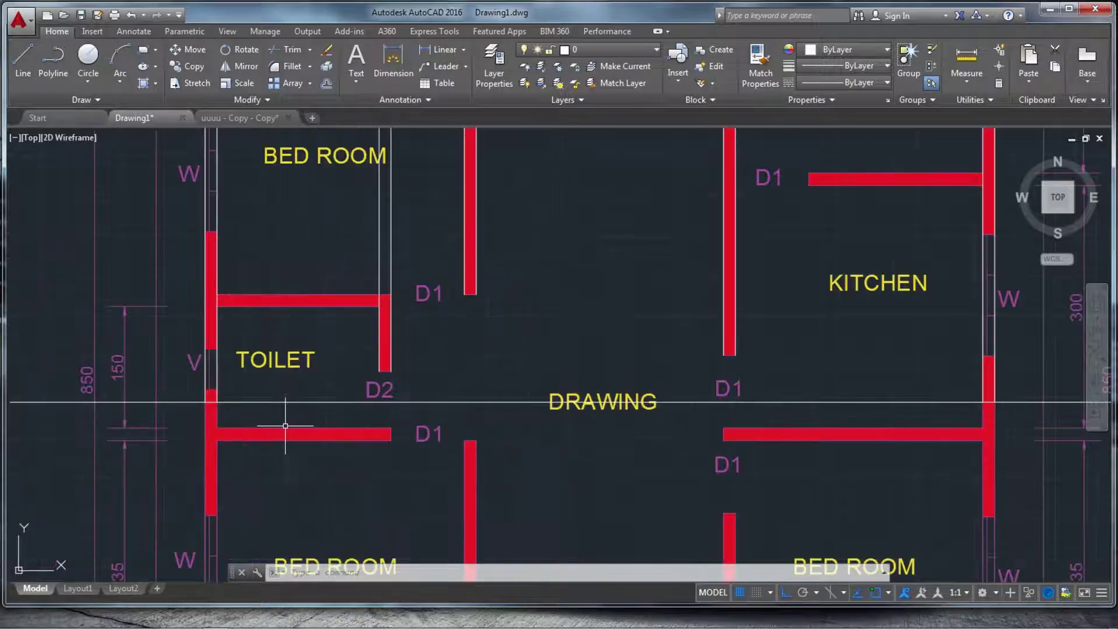
{"action": "scroll", "coordinate": [349, 437], "scroll_direction": "down", "scroll_amount": 5}
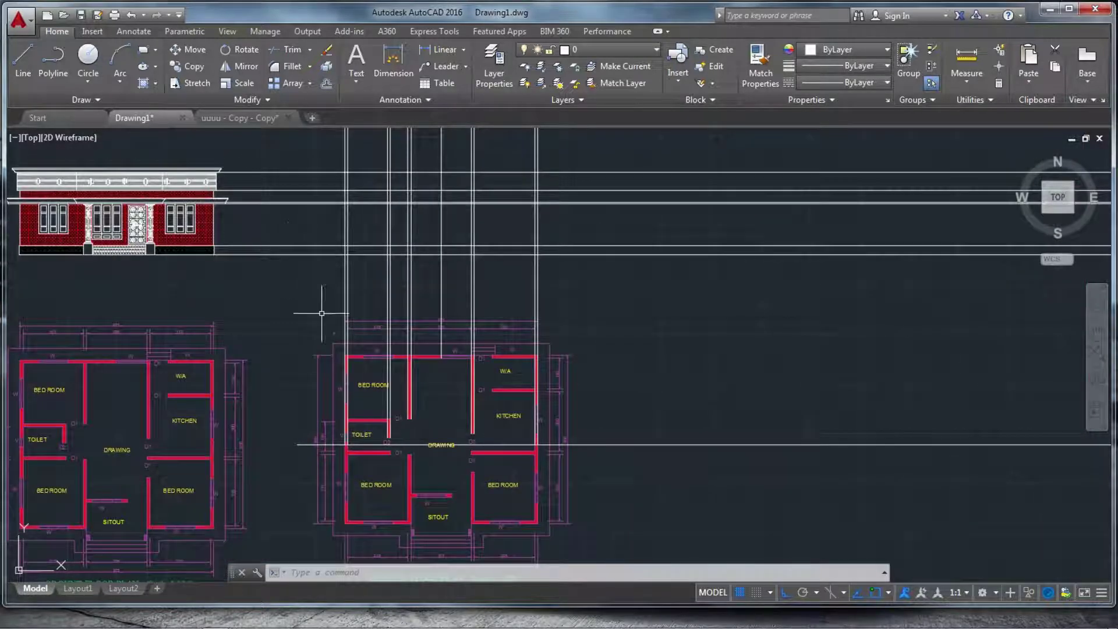
{"action": "scroll", "coordinate": [317, 332], "scroll_direction": "down", "scroll_amount": 2}
- Trim the horizontal elevation rays on both sides so they span only between the outermost vertical rays
{"action": "scroll", "coordinate": [305, 304], "scroll_direction": "up", "scroll_amount": 5}
{"action": "key", "text": "Escape"}
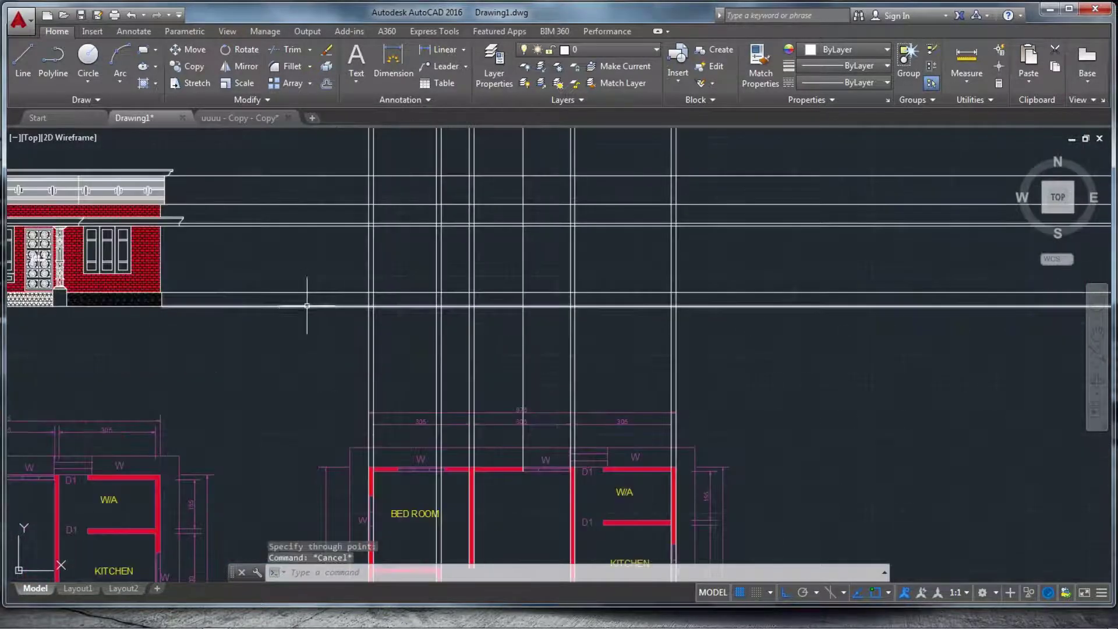
{"action": "type", "text": "te cor"}
{"action": "key", "text": "Return"}
{"action": "key", "text": "Return"}
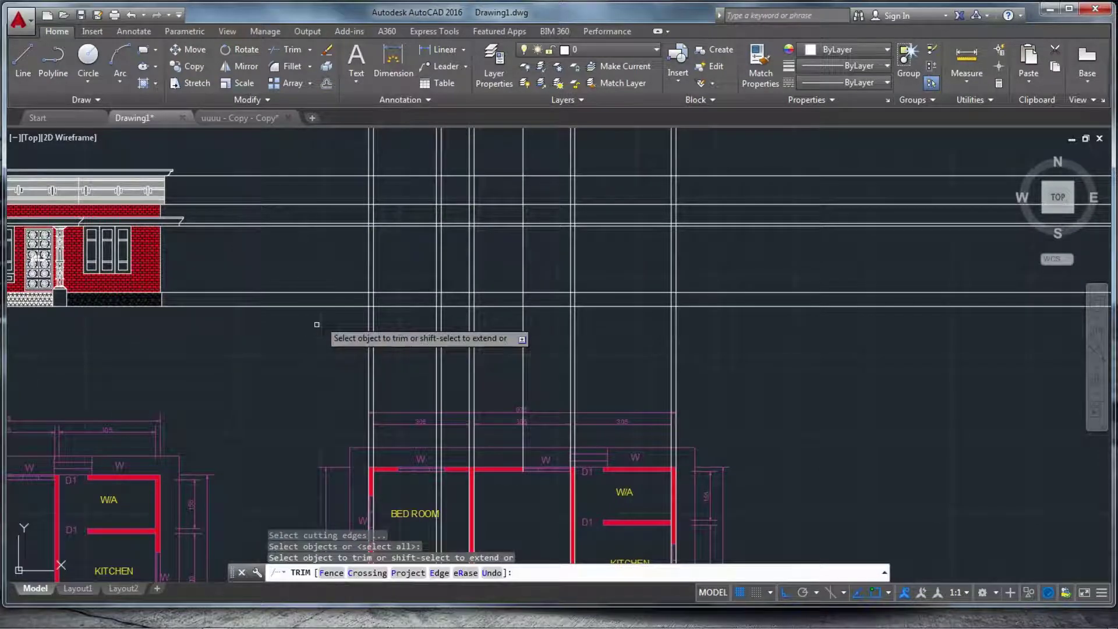
{"action": "left_click", "coordinate": [326, 346]}
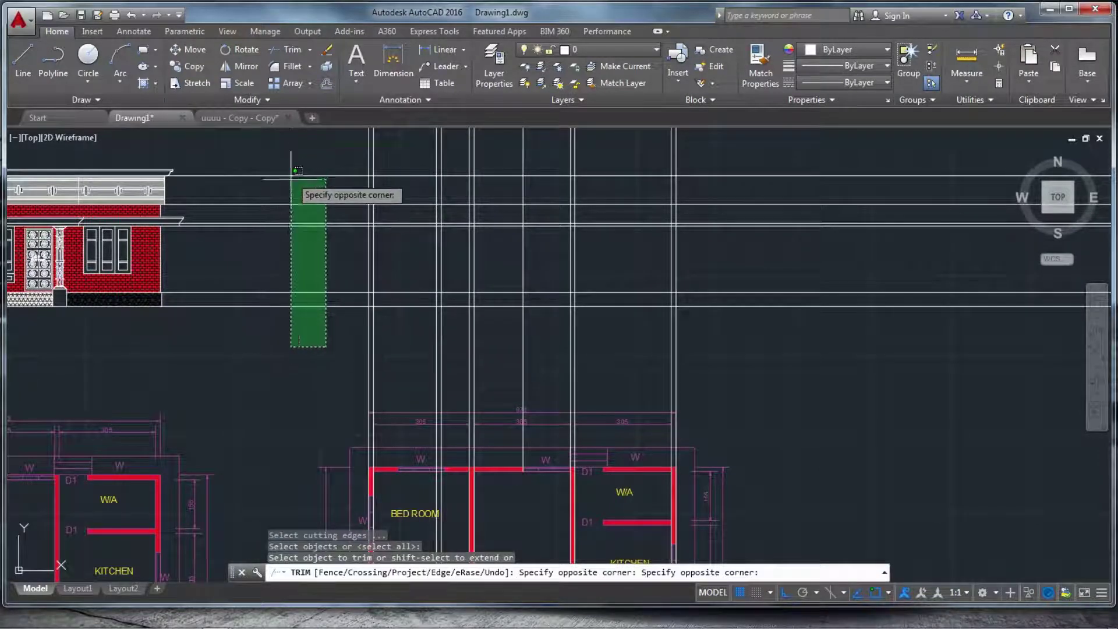
{"action": "left_click", "coordinate": [294, 173]}
{"action": "left_click", "coordinate": [804, 333]}
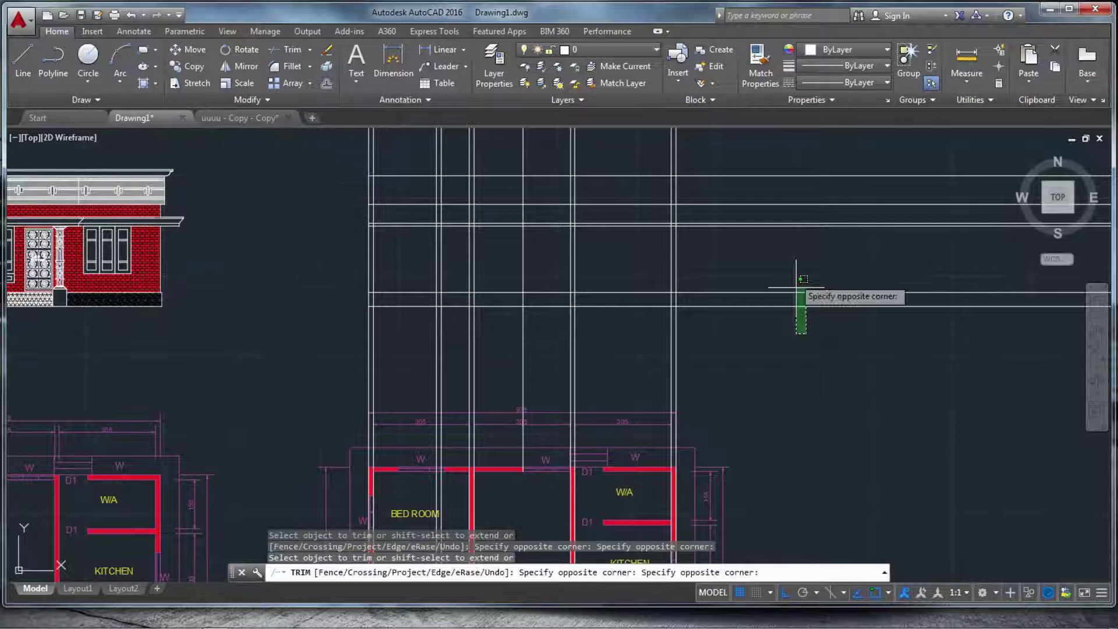
{"action": "left_click", "coordinate": [744, 161]}
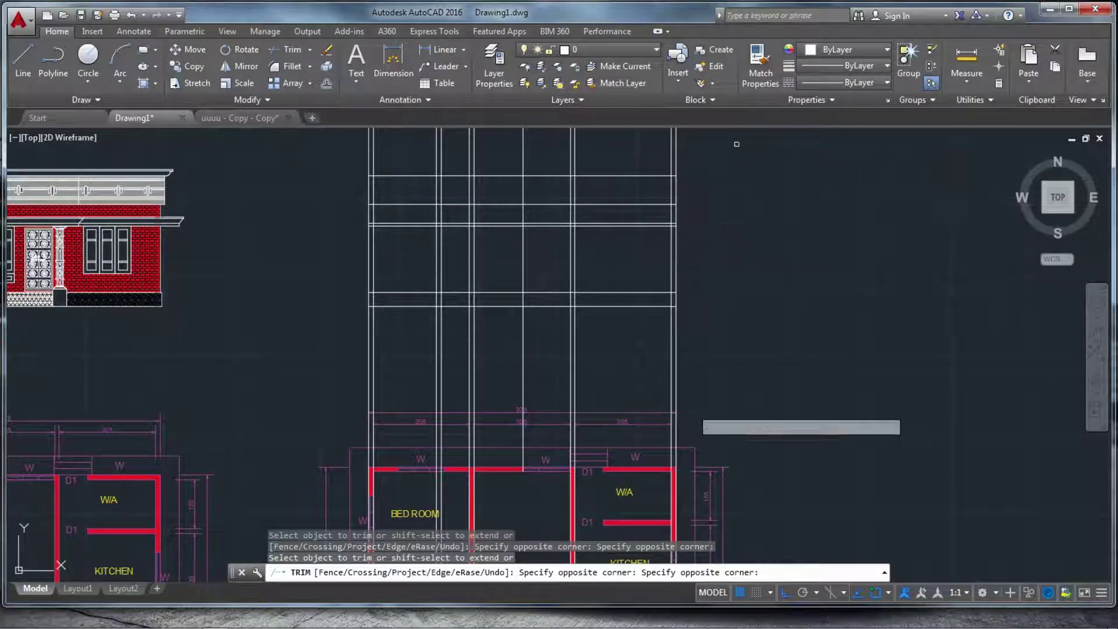
- Trim the vertical rays below the lowest horizontal elevation line, in the gap above the copied plan
{"action": "left_click", "coordinate": [705, 349]}
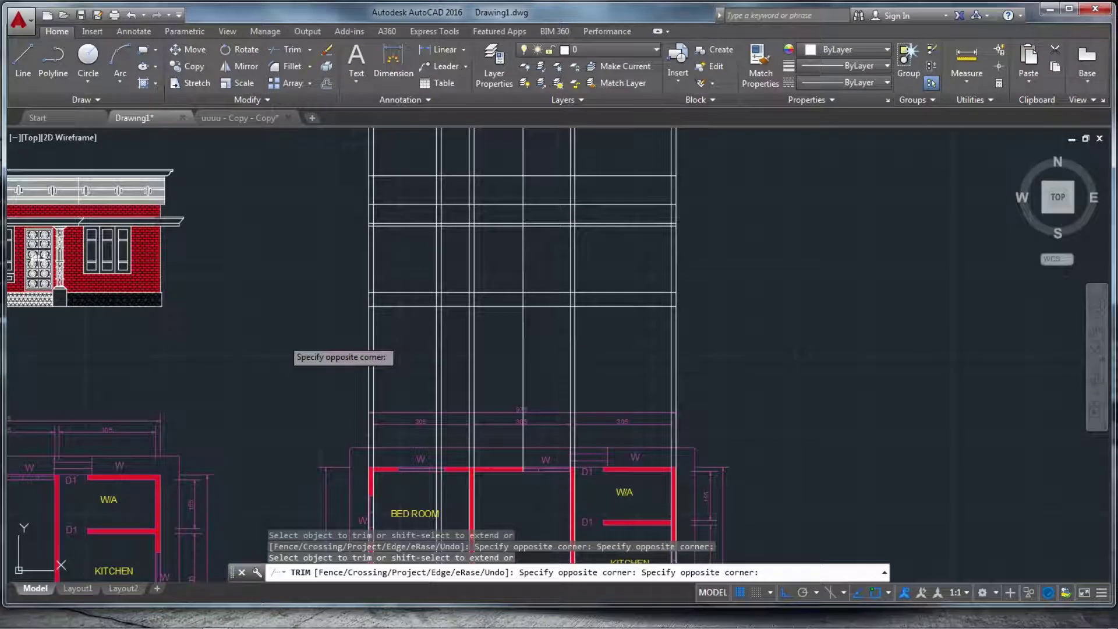
{"action": "left_click", "coordinate": [285, 344]}
{"action": "scroll", "coordinate": [609, 375], "scroll_direction": "down", "scroll_amount": 5}
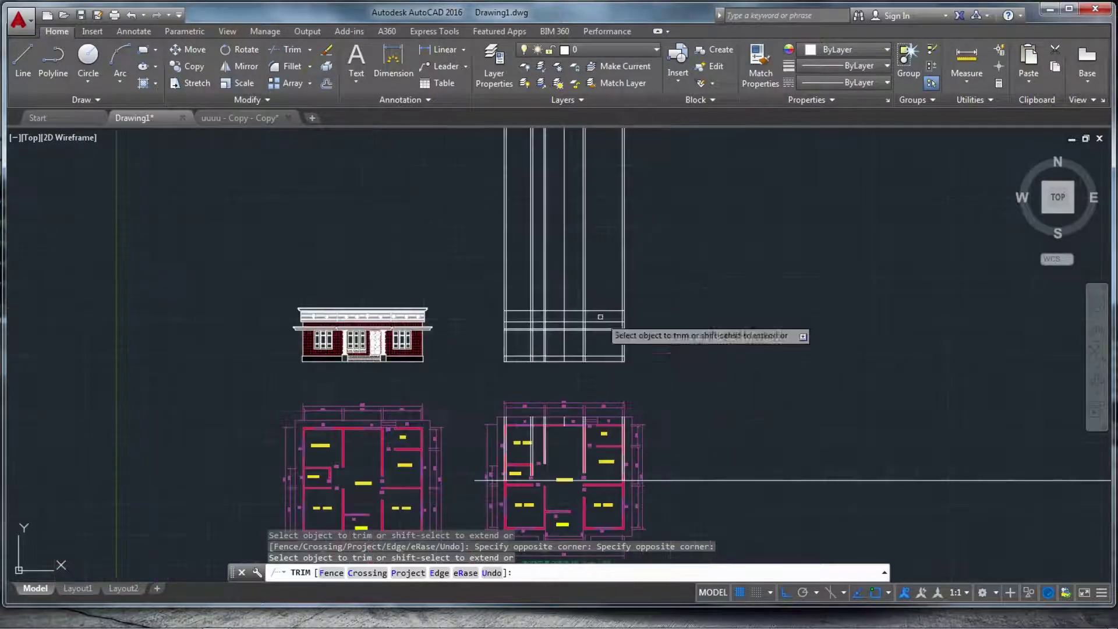
- Trim the vertical rays above the uppermost horizontal elevation line so the section grid is closed at that height
{"action": "scroll", "coordinate": [635, 293], "scroll_direction": "up", "scroll_amount": 5}
{"action": "left_click", "coordinate": [635, 293]}
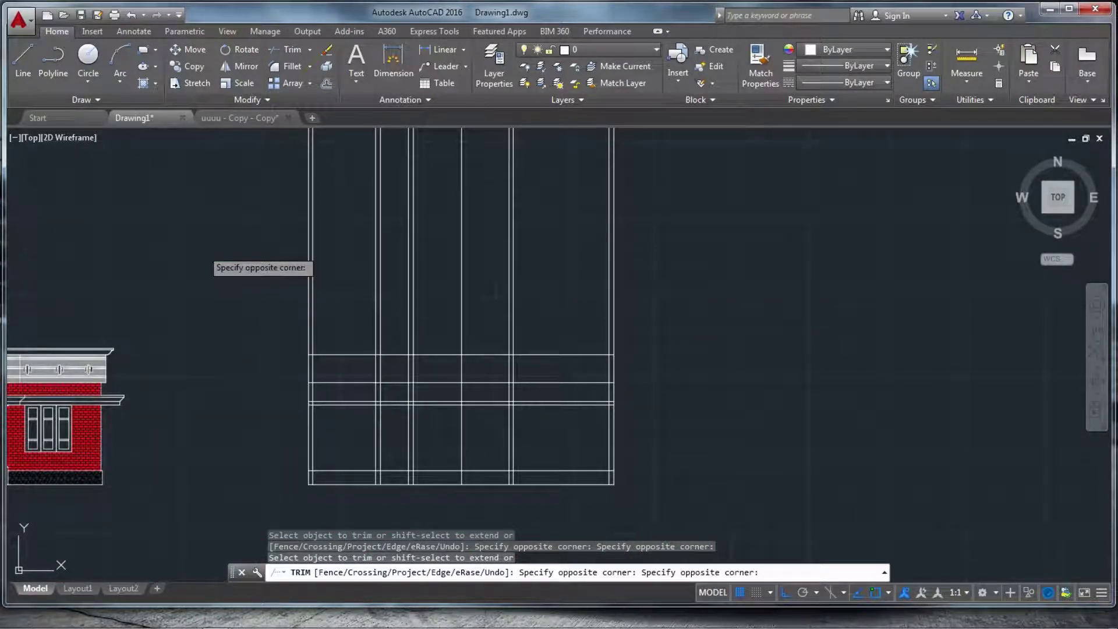
{"action": "left_click", "coordinate": [223, 271]}
{"action": "scroll", "coordinate": [392, 294], "scroll_direction": "down", "scroll_amount": 3}
{"action": "scroll", "coordinate": [332, 387], "scroll_direction": "up", "scroll_amount": 4}
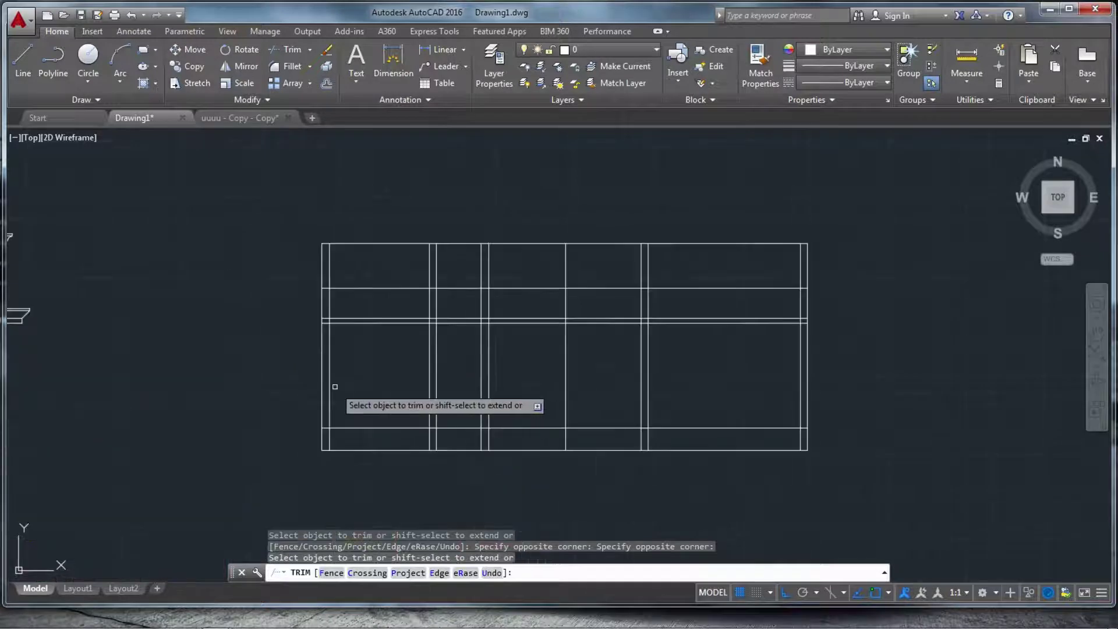
{"action": "scroll", "coordinate": [499, 368], "scroll_direction": "down", "scroll_amount": 3}
{"action": "scroll", "coordinate": [444, 390], "scroll_direction": "up", "scroll_amount": 7}
{"action": "scroll", "coordinate": [386, 372], "scroll_direction": "down", "scroll_amount": 2}
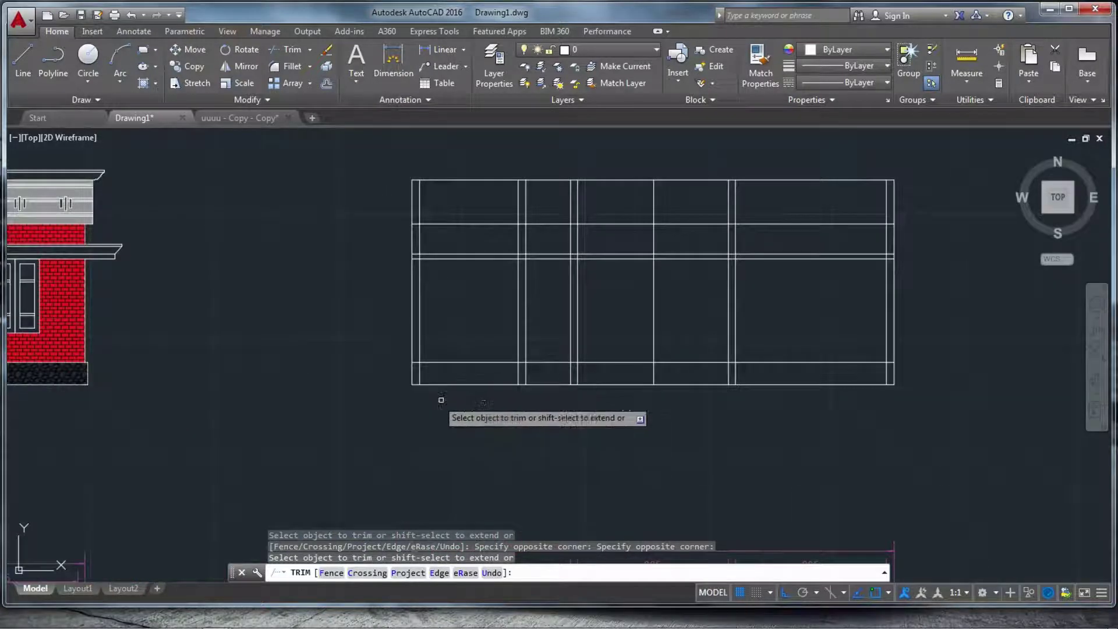
{"action": "scroll", "coordinate": [429, 393], "scroll_direction": "down", "scroll_amount": 2}
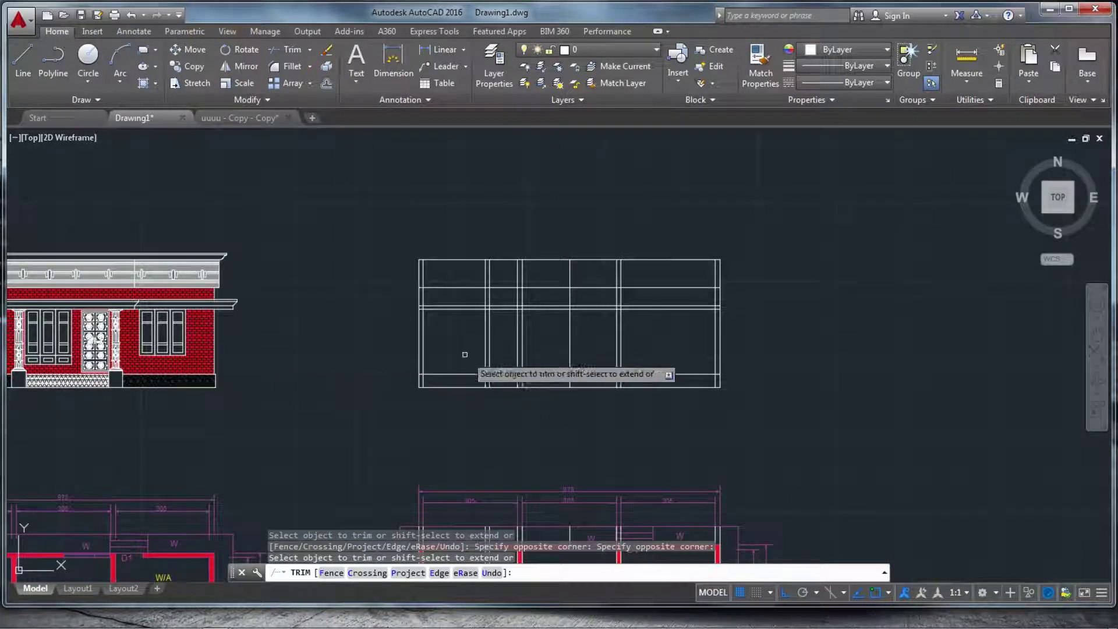
{"action": "scroll", "coordinate": [412, 316], "scroll_direction": "up", "scroll_amount": 2}
{"action": "key", "text": "Escape"}
- Draw a sunshade projection outward from the left outer wall at the upper of the closely spaced lintel-level lines, 60 long and 10 deep
{"action": "left_click", "coordinate": [23, 58]}
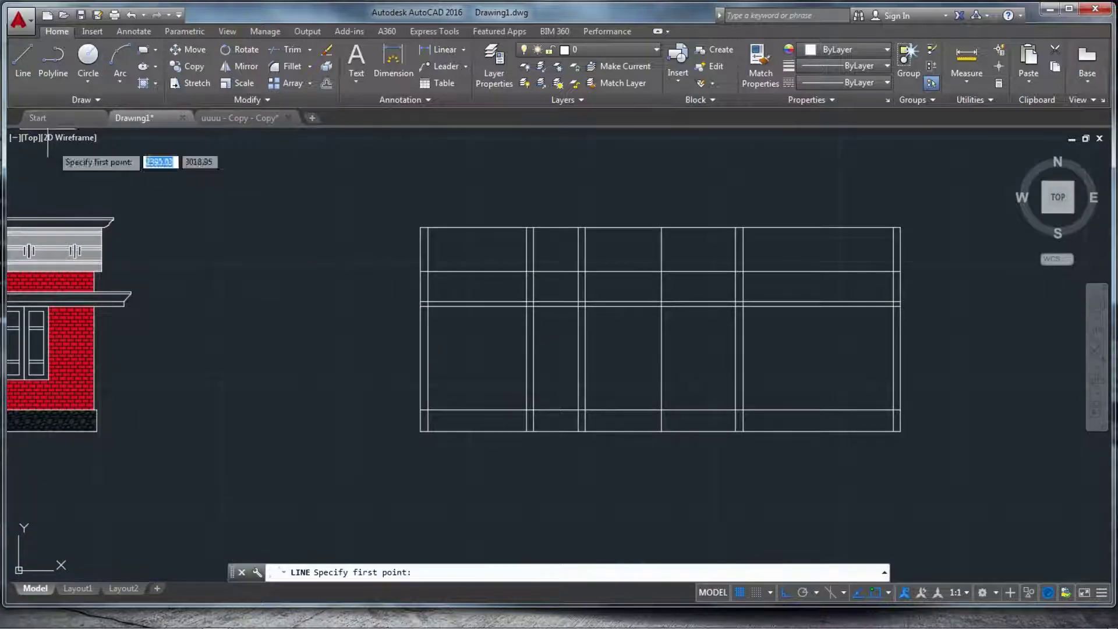
{"action": "scroll", "coordinate": [353, 283], "scroll_direction": "up", "scroll_amount": 4}
{"action": "scroll", "coordinate": [354, 284], "scroll_direction": "down", "scroll_amount": 1}
{"action": "scroll", "coordinate": [300, 338], "scroll_direction": "down", "scroll_amount": 3}
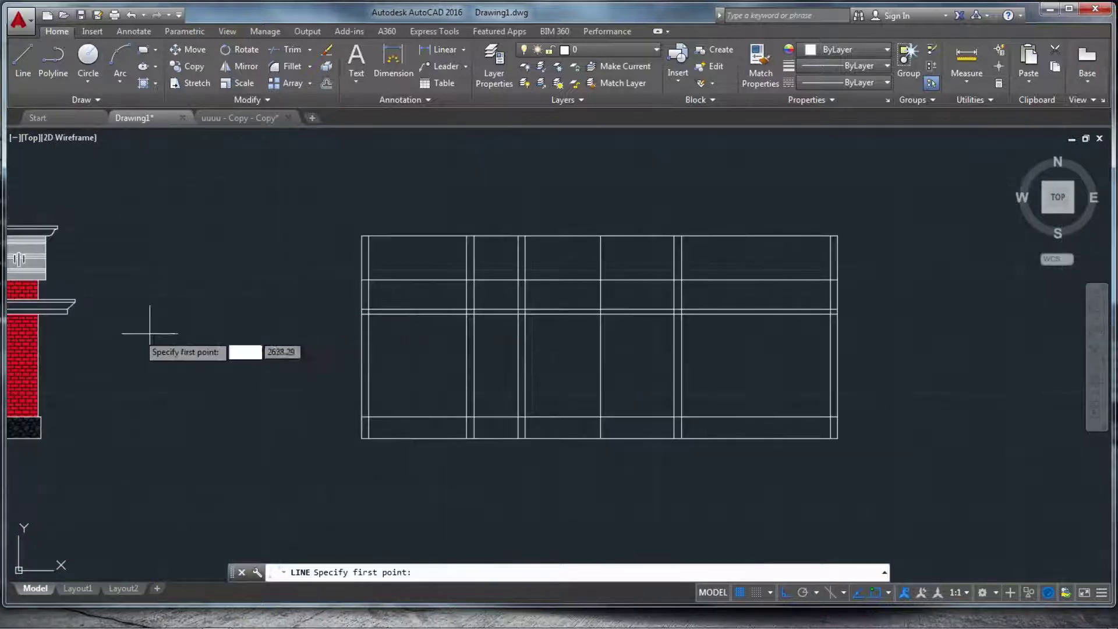
{"action": "scroll", "coordinate": [353, 323], "scroll_direction": "up", "scroll_amount": 4}
{"action": "left_click", "coordinate": [378, 285]}
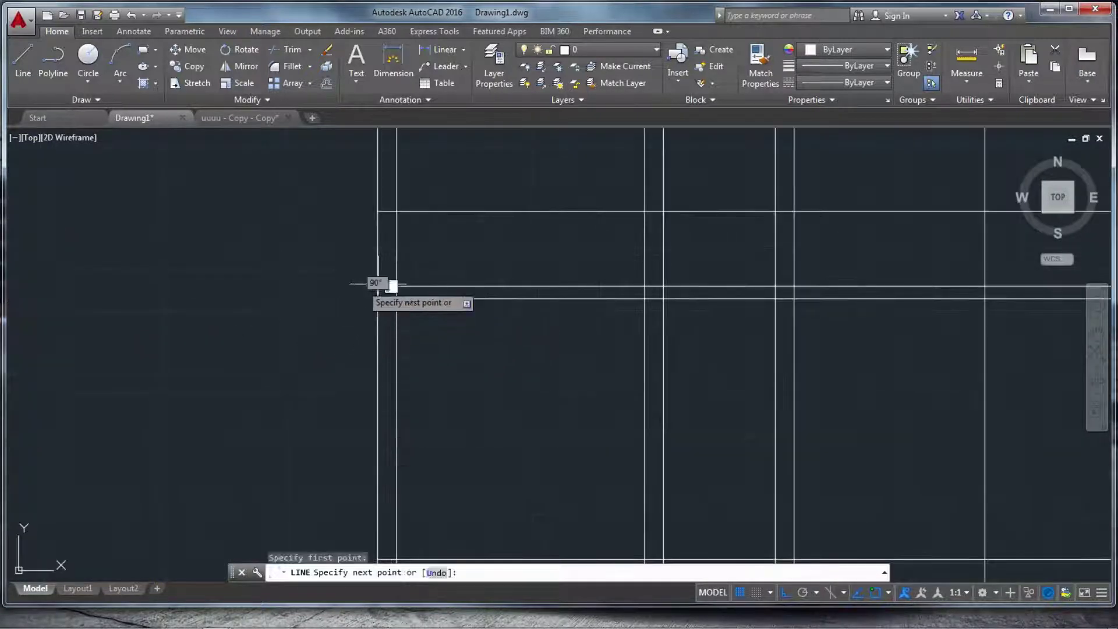
{"action": "type", "text": "60"}
{"action": "key", "text": "Return"}
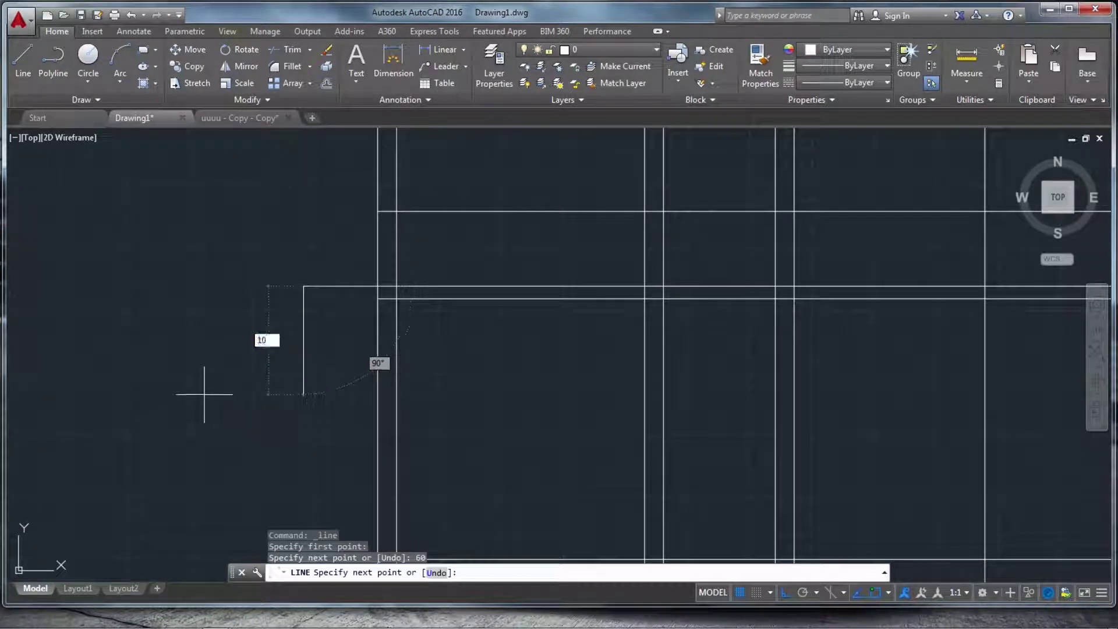
{"action": "type", "text": "10"}
{"action": "key", "text": "Return"}
{"action": "key", "text": "Escape"}
- Draw a matching sunshade from the right outer wall at the same level, projecting 60 outward and 10 deep
{"action": "scroll", "coordinate": [138, 299], "scroll_direction": "down", "scroll_amount": 2}
{"action": "scroll", "coordinate": [138, 299], "scroll_direction": "down", "scroll_amount": 2}
{"action": "scroll", "coordinate": [431, 334], "scroll_direction": "down", "scroll_amount": 2}
{"action": "scroll", "coordinate": [574, 327], "scroll_direction": "up", "scroll_amount": 6}
{"action": "key", "text": "Return"}
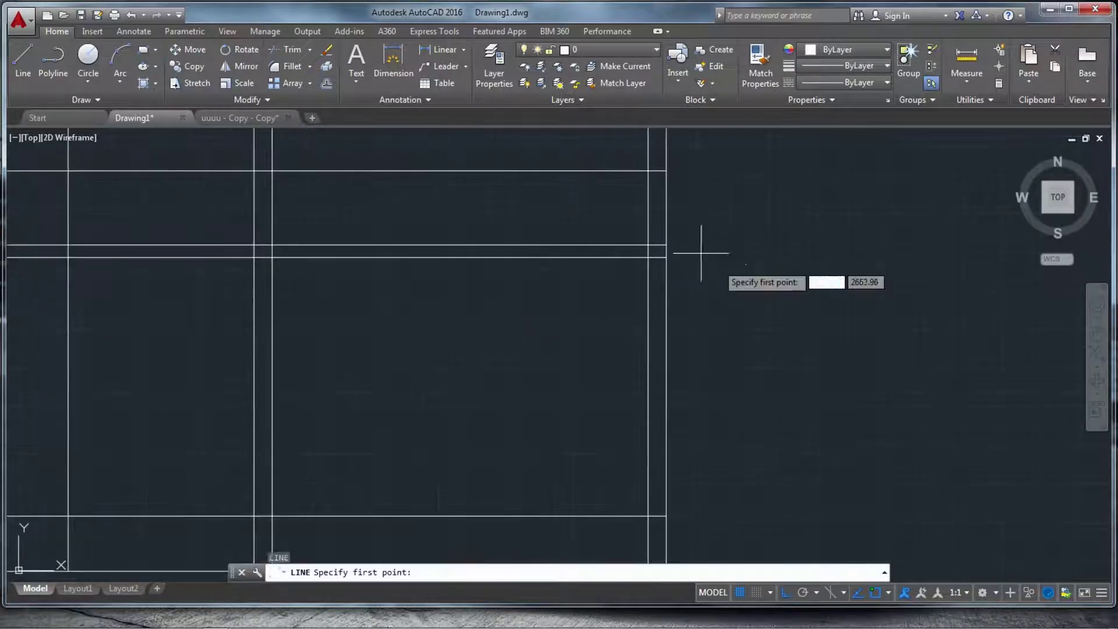
{"action": "left_click", "coordinate": [667, 245]}
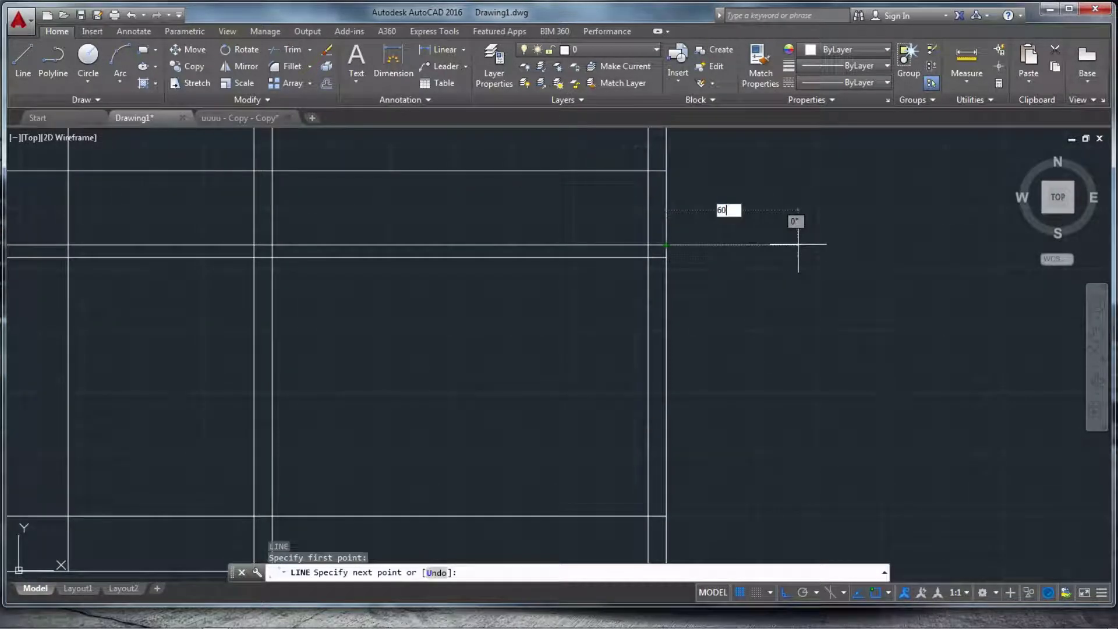
{"action": "key", "text": "Return"}
{"action": "type", "text": "10"}
{"action": "key", "text": "Return"}
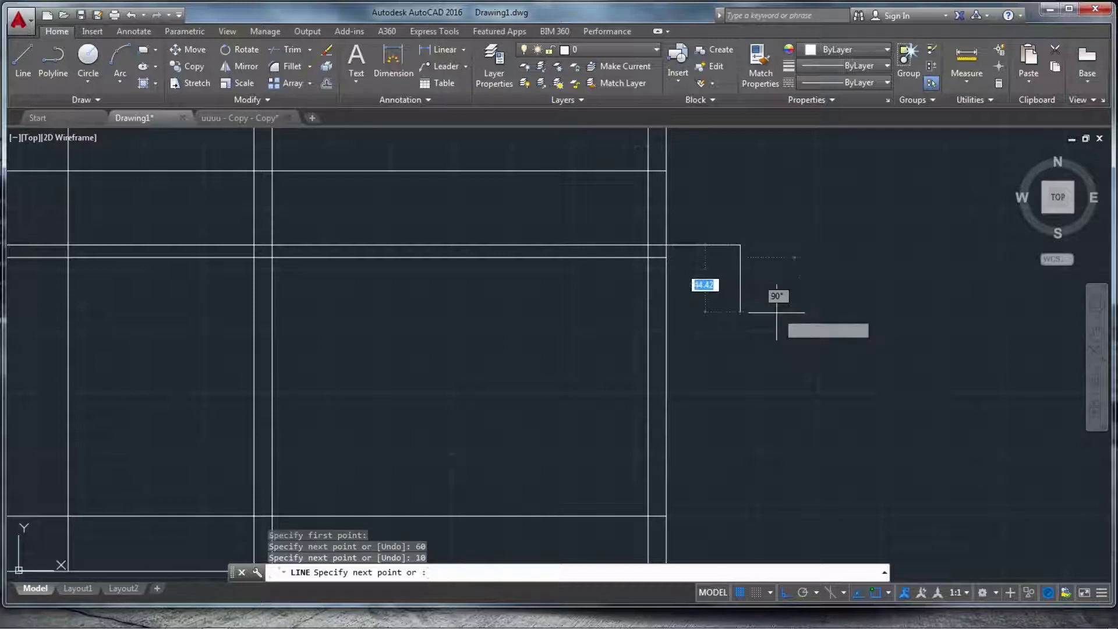
{"action": "scroll", "coordinate": [641, 280], "scroll_direction": "down", "scroll_amount": 8}
{"action": "key", "text": "Escape"}
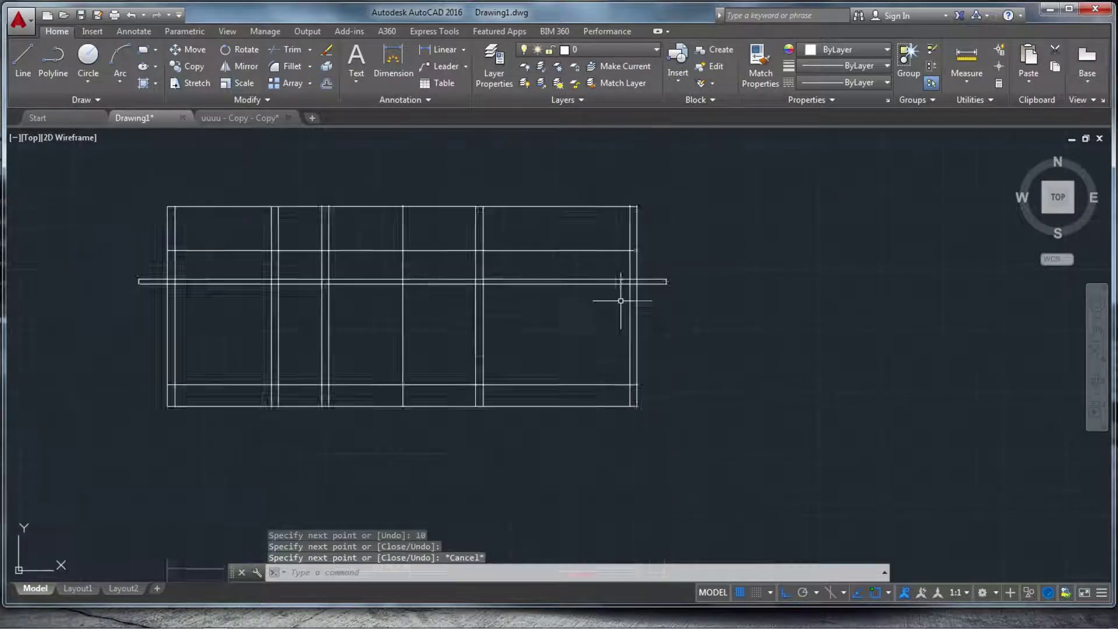
- Trim the paired lintel-level lines across the open rooms, keeping them only within the wall thicknesses and sunshades
{"action": "scroll", "coordinate": [631, 449], "scroll_direction": "up", "scroll_amount": 5}
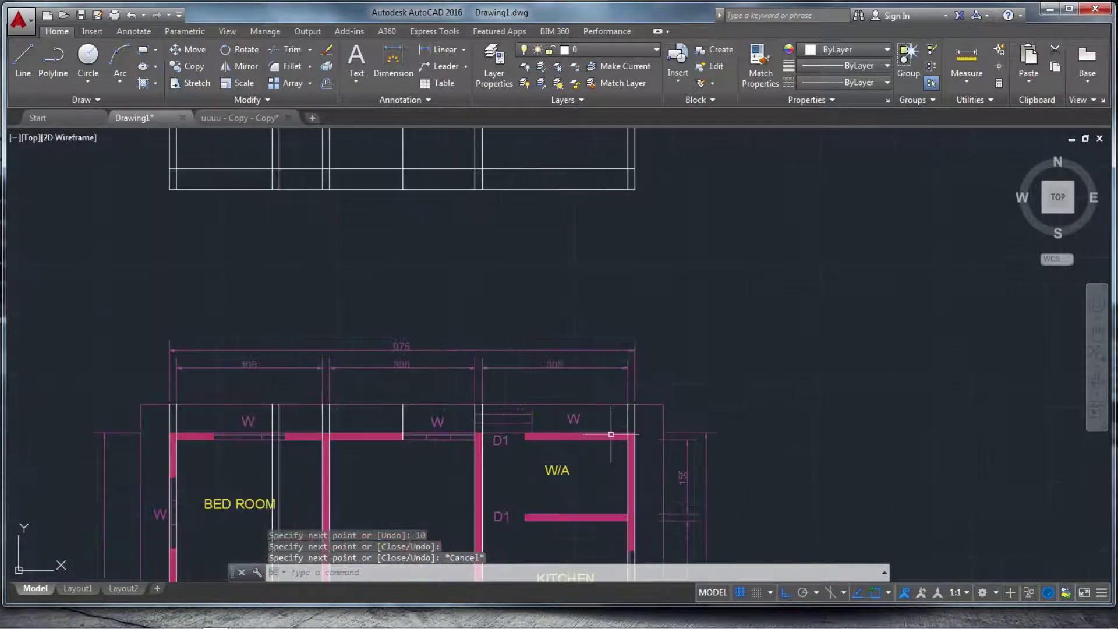
{"action": "scroll", "coordinate": [507, 413], "scroll_direction": "down", "scroll_amount": 3}
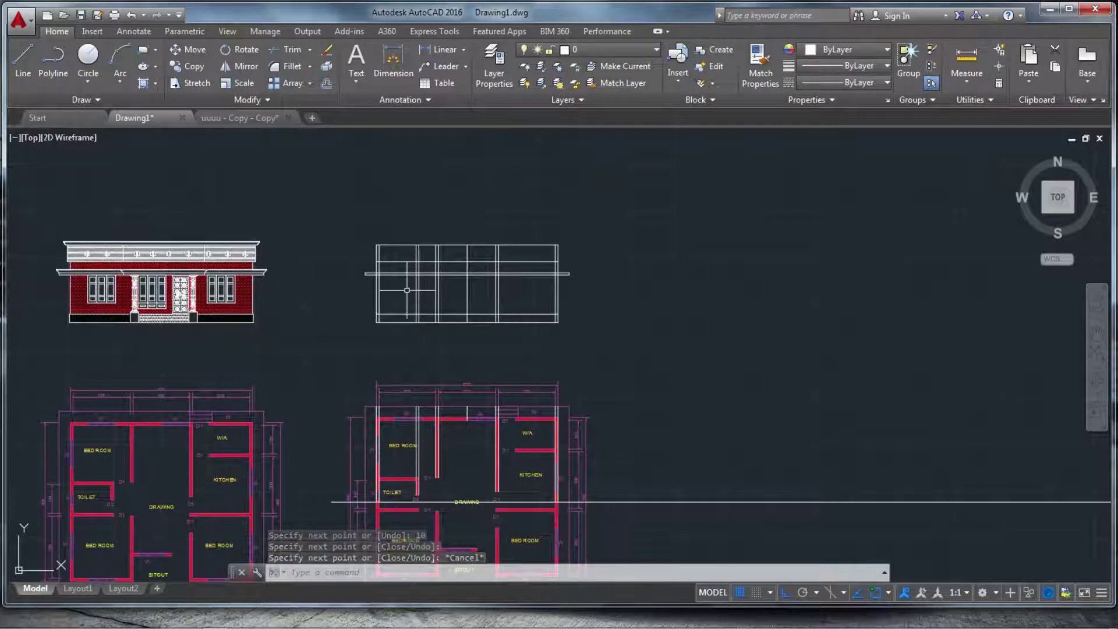
{"action": "scroll", "coordinate": [425, 290], "scroll_direction": "up", "scroll_amount": 4}
{"action": "key", "text": "Escape"}
{"action": "type", "text": "tr"}
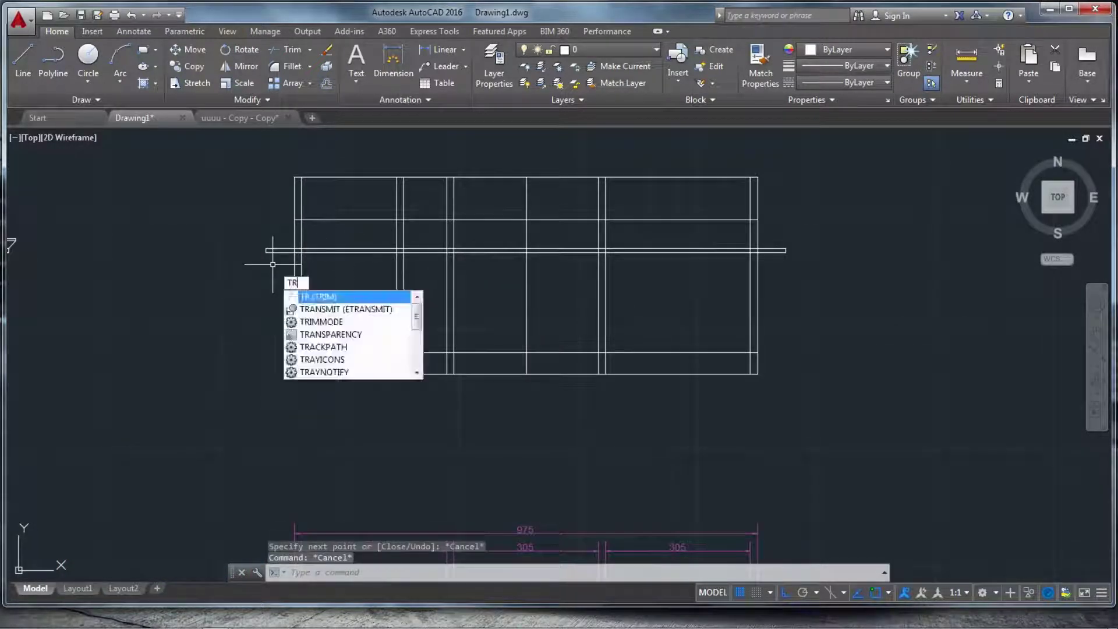
{"action": "key", "text": "Return"}
{"action": "key", "text": "Return"}
{"action": "scroll", "coordinate": [344, 258], "scroll_direction": "up", "scroll_amount": 4}
{"action": "left_click", "coordinate": [357, 282]}
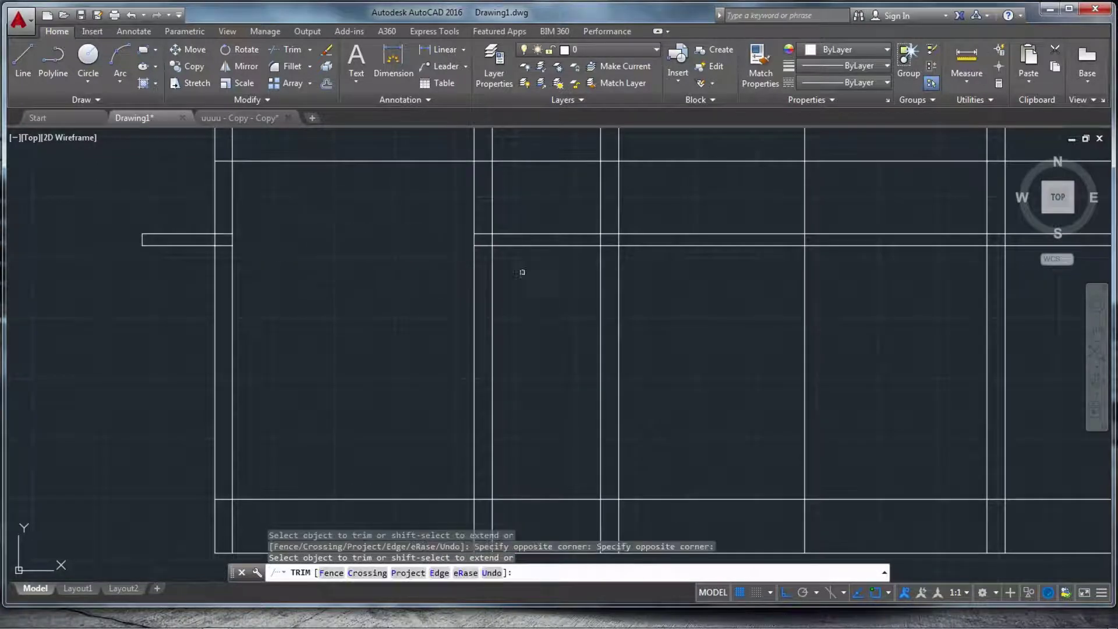
{"action": "left_click", "coordinate": [704, 274]}
{"action": "left_click", "coordinate": [674, 232]}
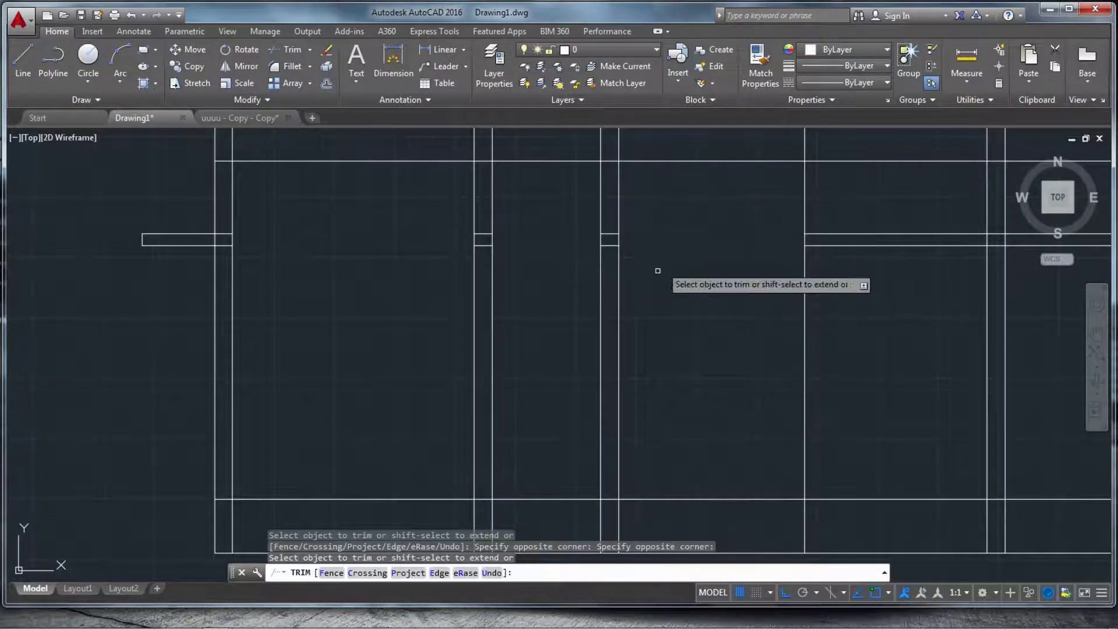
{"action": "scroll", "coordinate": [655, 274], "scroll_direction": "down", "scroll_amount": 3}
{"action": "left_click", "coordinate": [752, 282]}
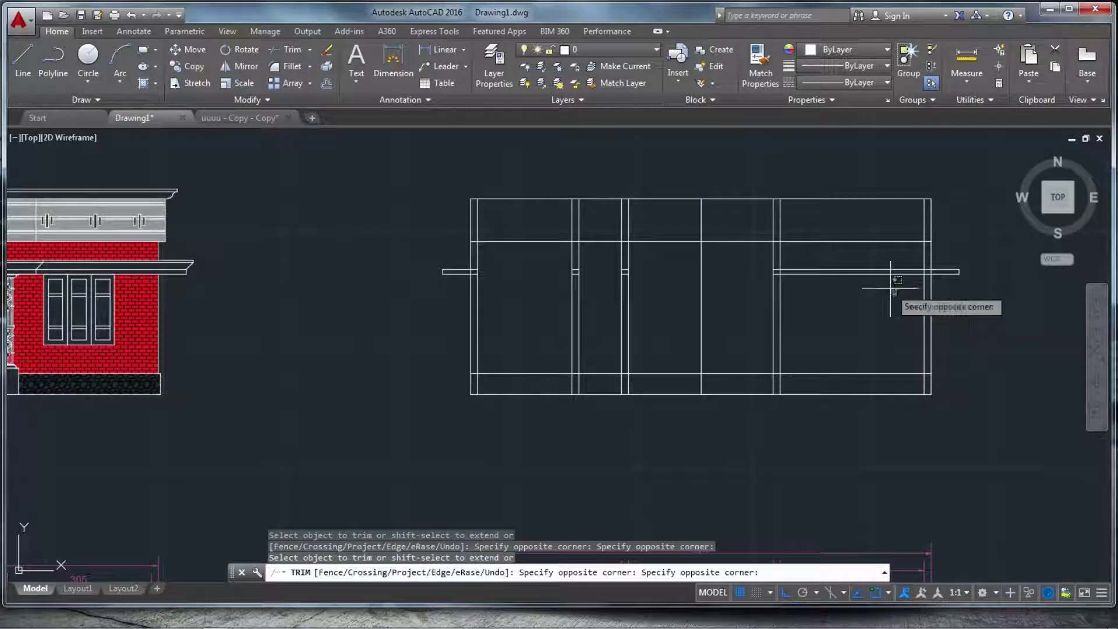
{"action": "left_click", "coordinate": [821, 256]}
{"action": "scroll", "coordinate": [619, 302], "scroll_direction": "down", "scroll_amount": 2}
{"action": "scroll", "coordinate": [619, 302], "scroll_direction": "up", "scroll_amount": 9}
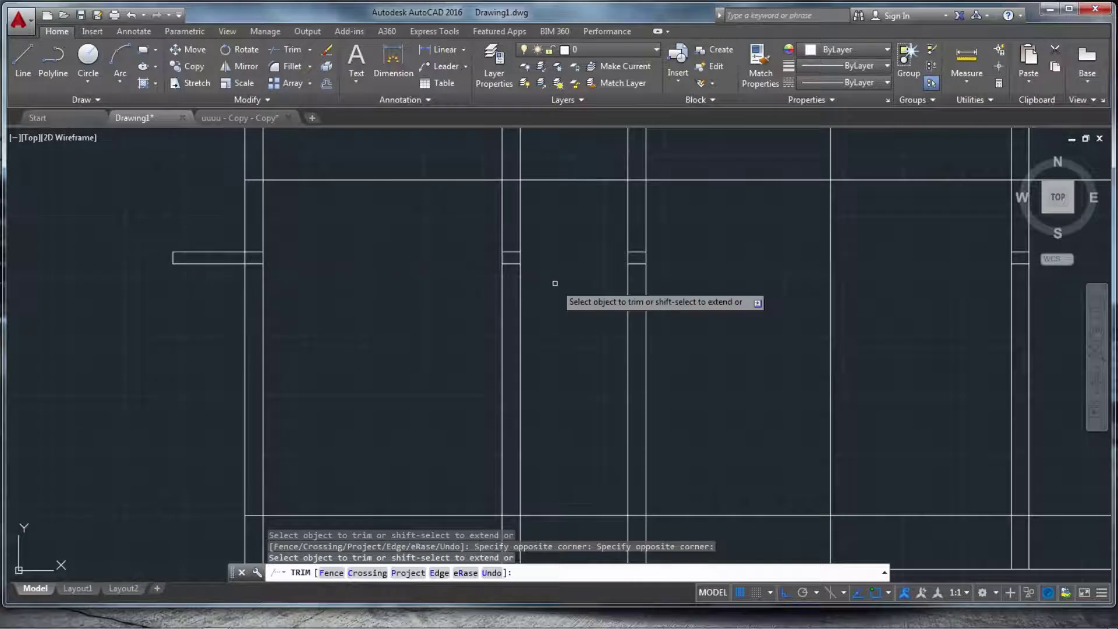
- Offset the horizontal roof line above the lintel level upward by 10 to form the slab thickness
{"action": "scroll", "coordinate": [615, 270], "scroll_direction": "down", "scroll_amount": 4}
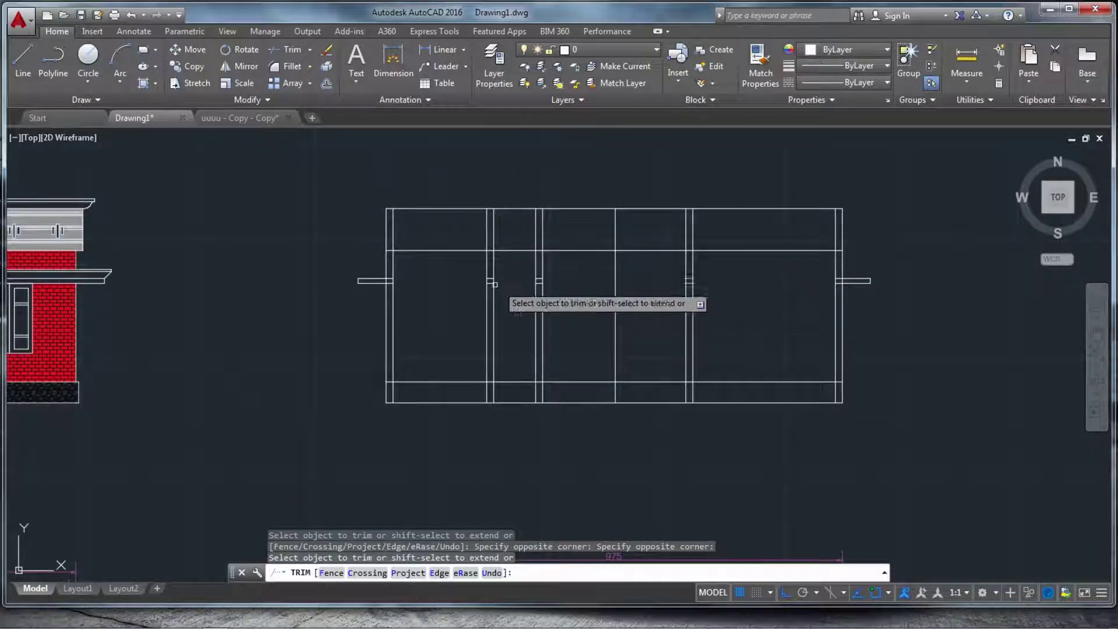
{"action": "scroll", "coordinate": [731, 269], "scroll_direction": "down", "scroll_amount": 2}
{"action": "scroll", "coordinate": [559, 260], "scroll_direction": "up", "scroll_amount": 4}
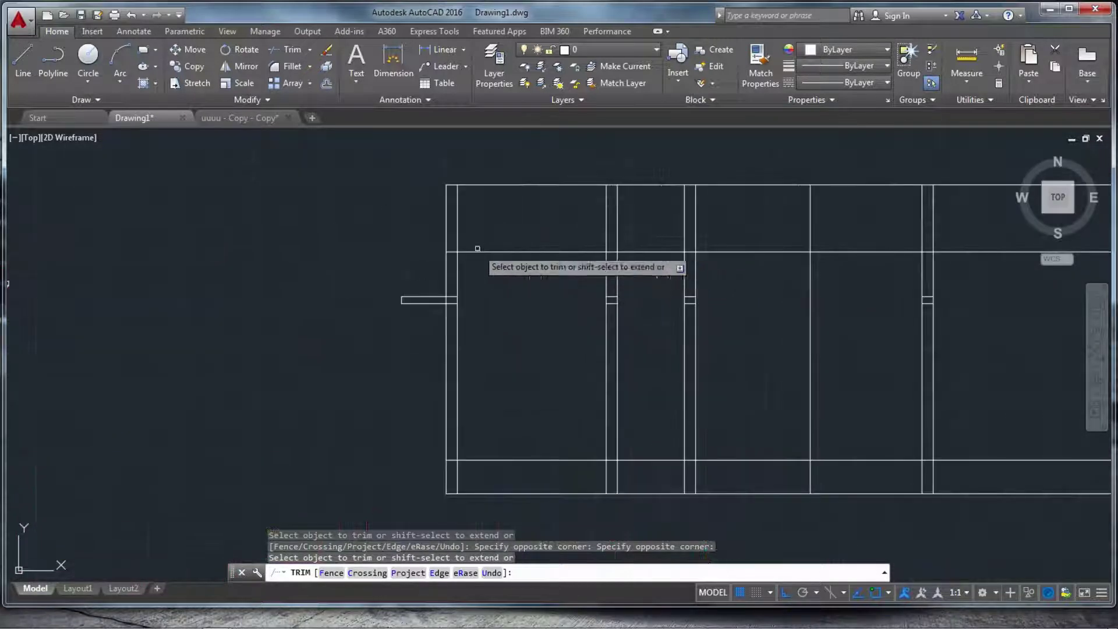
{"action": "key", "text": "Escape"}
{"action": "key", "text": "Escape"}
{"action": "key", "text": "Escape"}
{"action": "type", "text": "Of"}
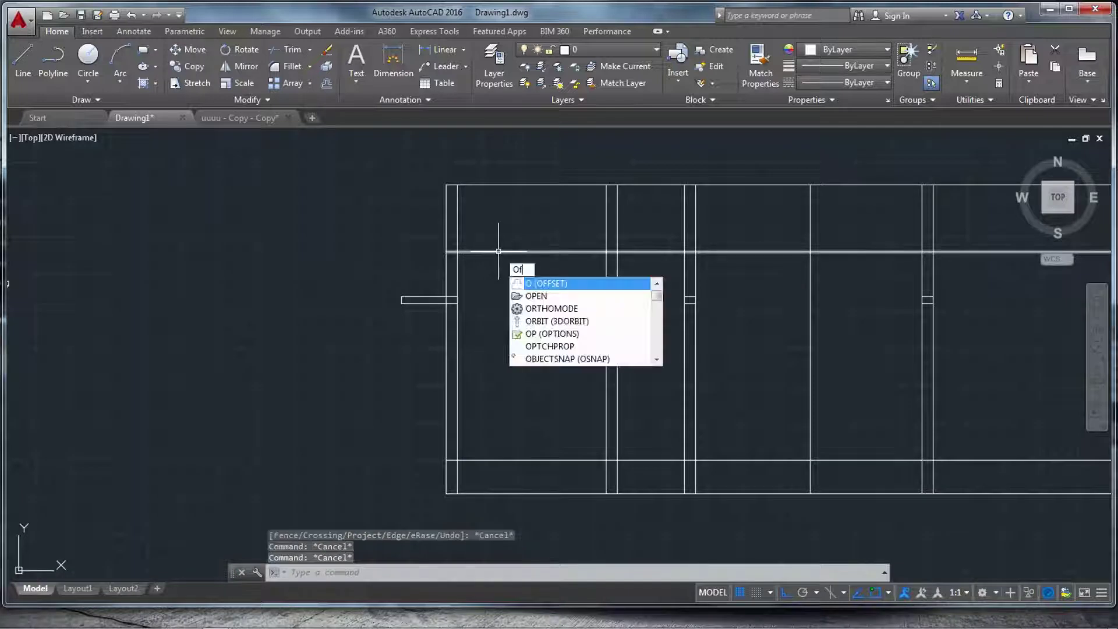
{"action": "type", "text": "f"}
{"action": "key", "text": "Return"}
{"action": "key", "text": "Return"}
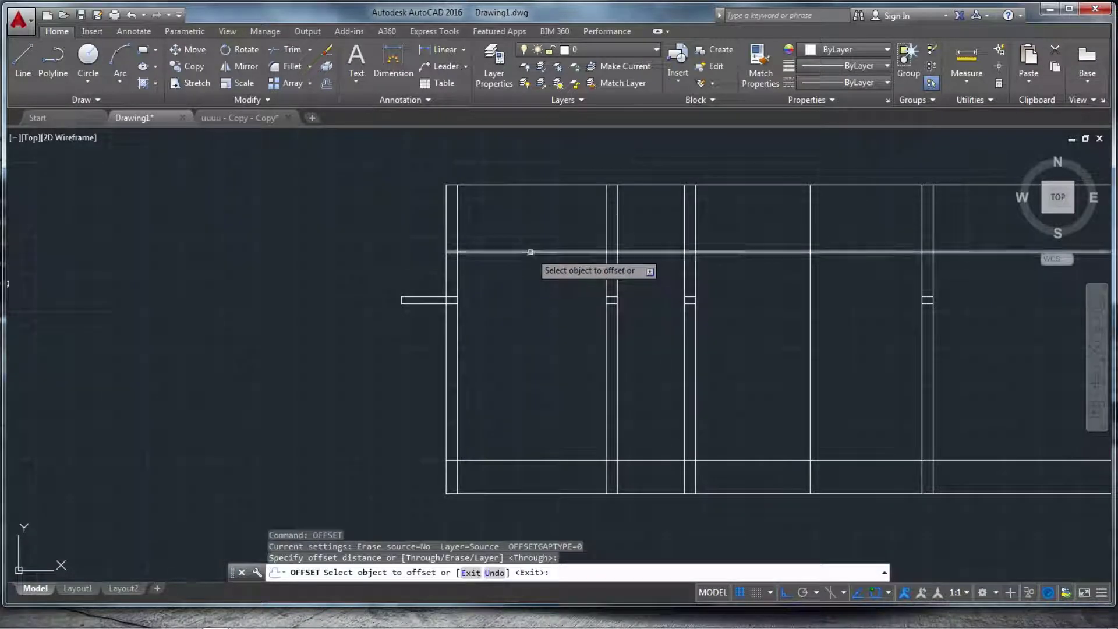
{"action": "left_click", "coordinate": [530, 252]}
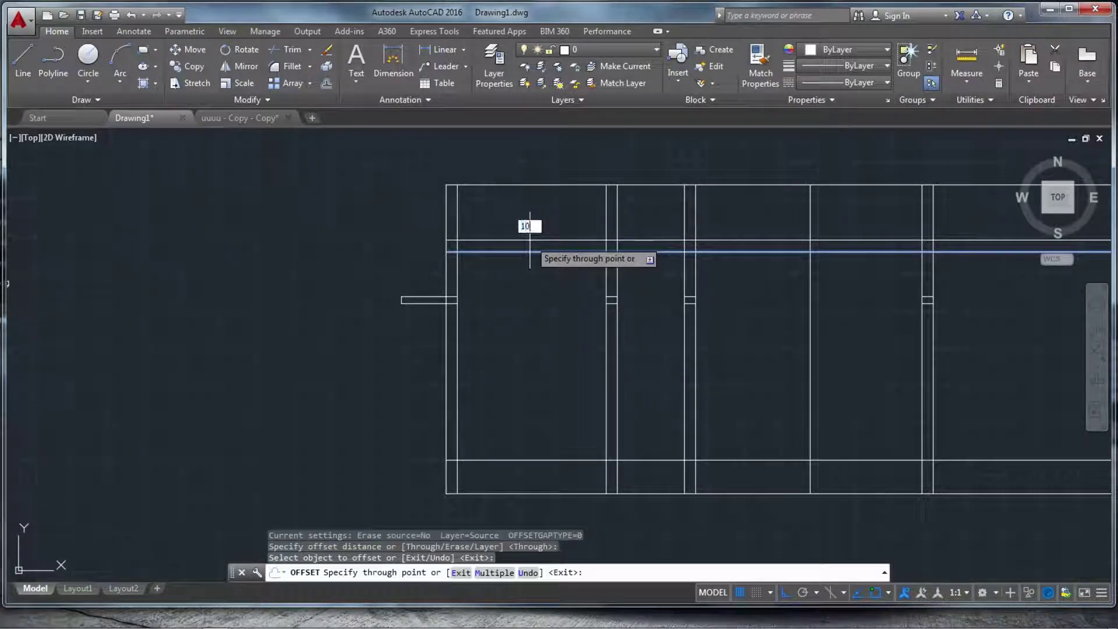
{"action": "type", "text": "10"}
{"action": "key", "text": "Return"}
{"action": "scroll", "coordinate": [482, 292], "scroll_direction": "down", "scroll_amount": 2}
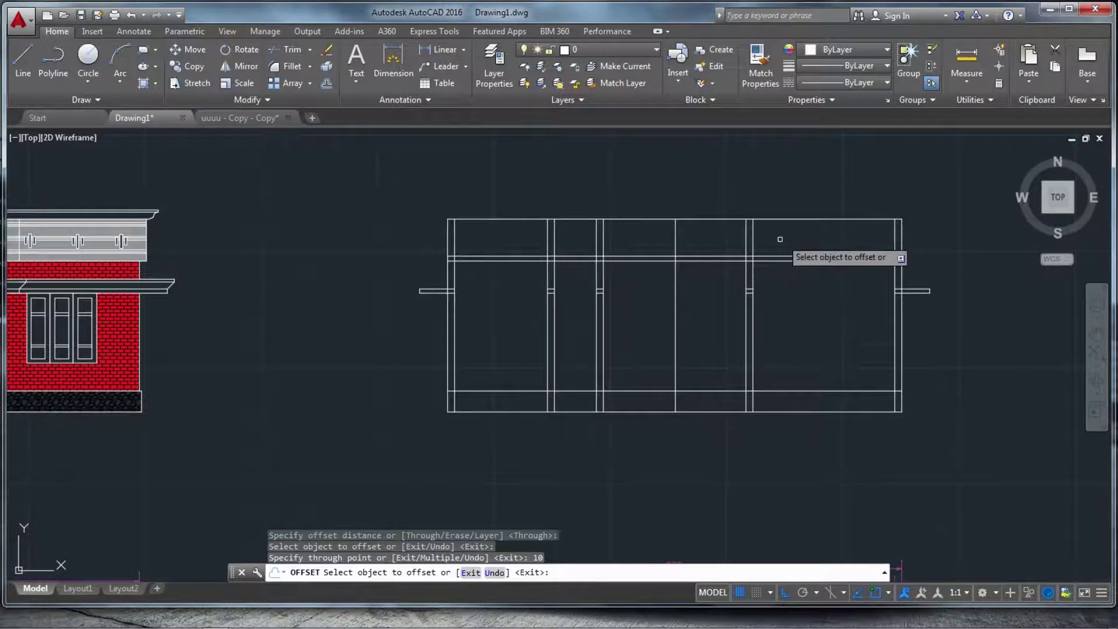
{"action": "key", "text": "Escape"}
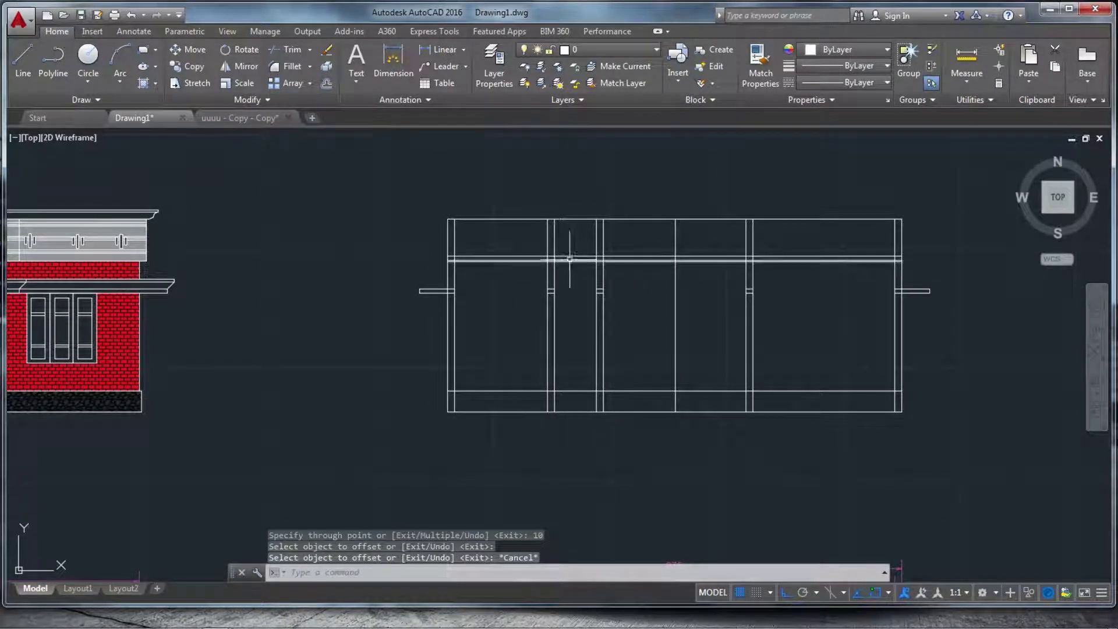
- Trim the interior vertical lines between the two lowest horizontal lines, leaving the outer walls in place
{"action": "scroll", "coordinate": [589, 293], "scroll_direction": "down", "scroll_amount": 2}
{"action": "scroll", "coordinate": [569, 346], "scroll_direction": "up", "scroll_amount": 2}
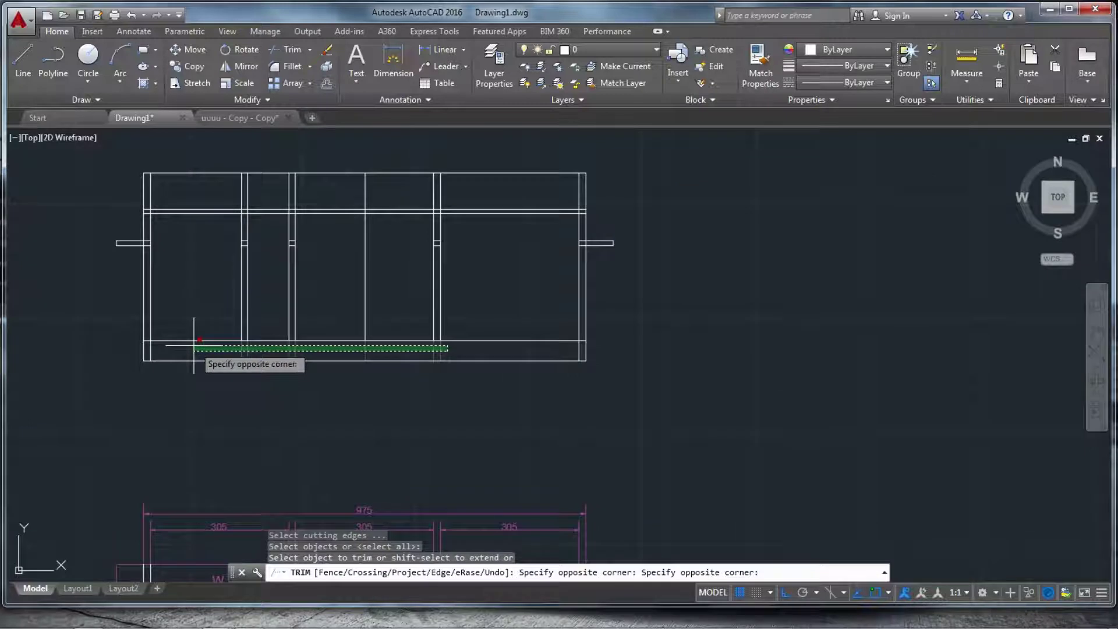
{"action": "left_click", "coordinate": [194, 345]}
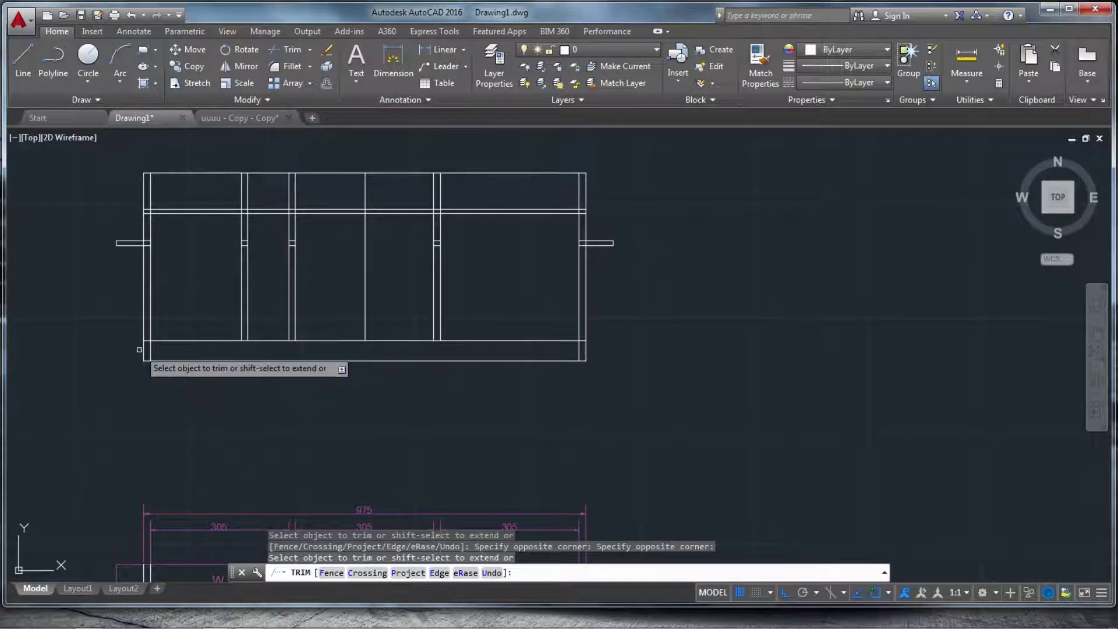
{"action": "scroll", "coordinate": [164, 349], "scroll_direction": "up", "scroll_amount": 2}
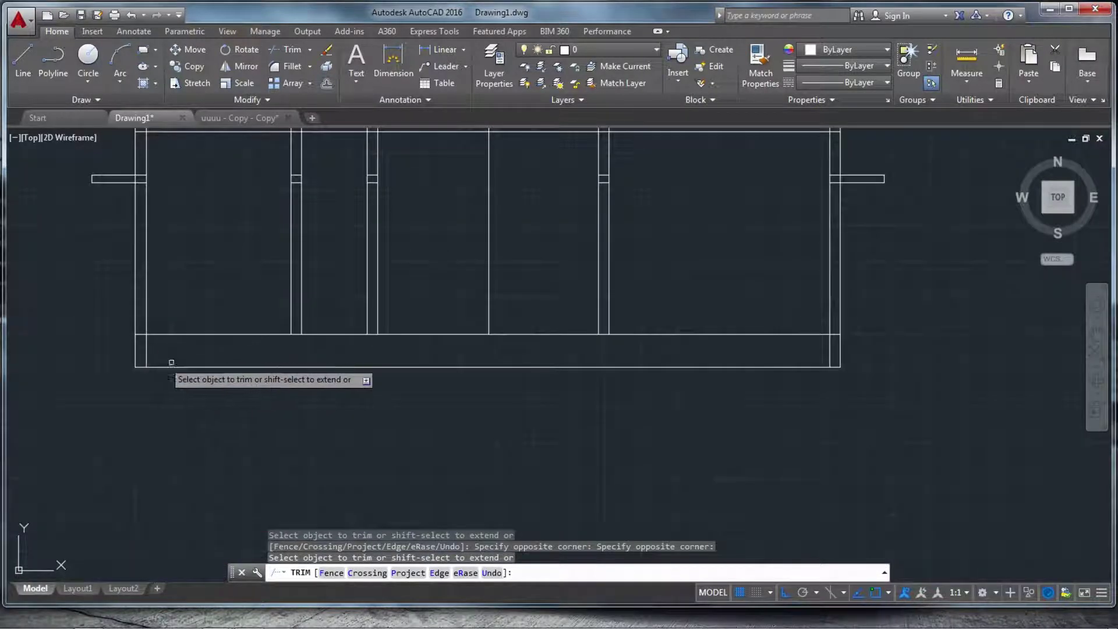
{"action": "scroll", "coordinate": [228, 367], "scroll_direction": "down", "scroll_amount": 4}
{"action": "scroll", "coordinate": [382, 282], "scroll_direction": "up", "scroll_amount": 4}
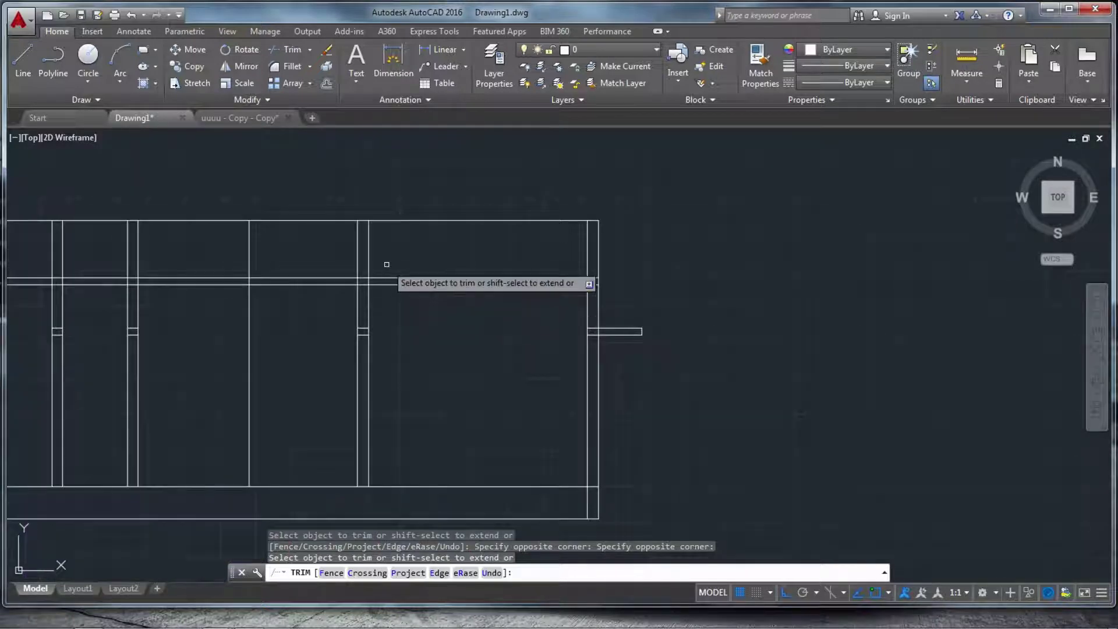
- Trim the interior vertical lines above the roof slab, keeping only the outer walls in the parapet band
{"action": "scroll", "coordinate": [262, 263], "scroll_direction": "down", "scroll_amount": 4}
{"action": "left_click", "coordinate": [325, 252]}
{"action": "scroll", "coordinate": [283, 250], "scroll_direction": "down", "scroll_amount": 2}
{"action": "scroll", "coordinate": [200, 253], "scroll_direction": "up", "scroll_amount": 2}
{"action": "left_click", "coordinate": [201, 252]}
{"action": "key", "text": "Escape"}
- Copy the dimensioned wall footing detail to the clipboard and paste it beside the building section
{"action": "scroll", "coordinate": [187, 355], "scroll_direction": "up", "scroll_amount": 4}
{"action": "scroll", "coordinate": [186, 355], "scroll_direction": "down", "scroll_amount": 6}
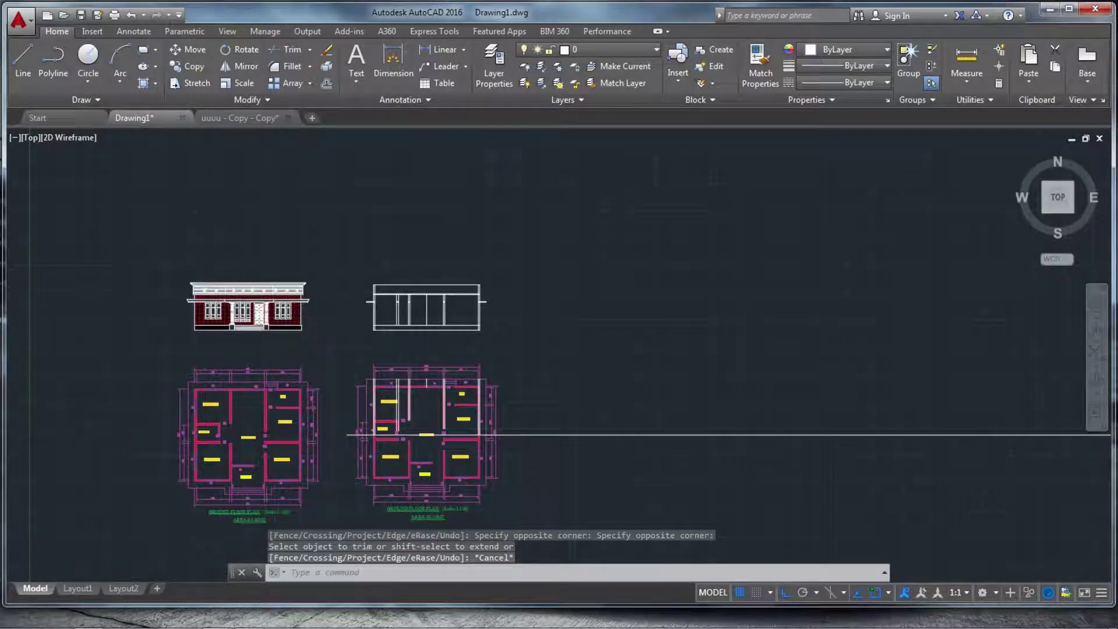
{"action": "scroll", "coordinate": [586, 270], "scroll_direction": "down", "scroll_amount": 4}
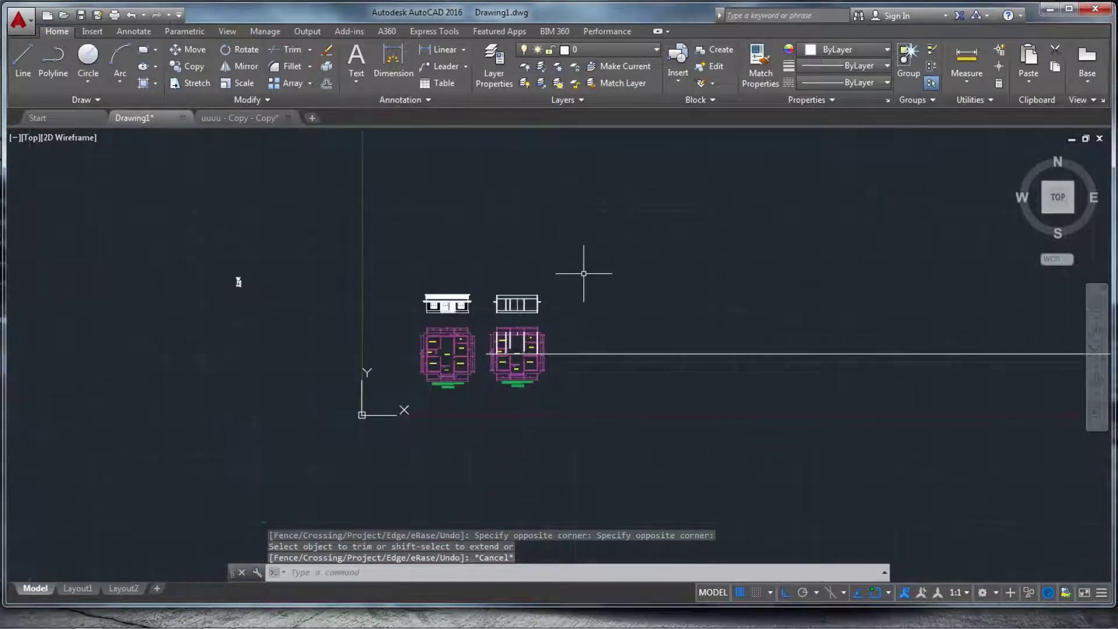
{"action": "scroll", "coordinate": [194, 291], "scroll_direction": "up", "scroll_amount": 5}
{"action": "scroll", "coordinate": [287, 267], "scroll_direction": "up", "scroll_amount": 8}
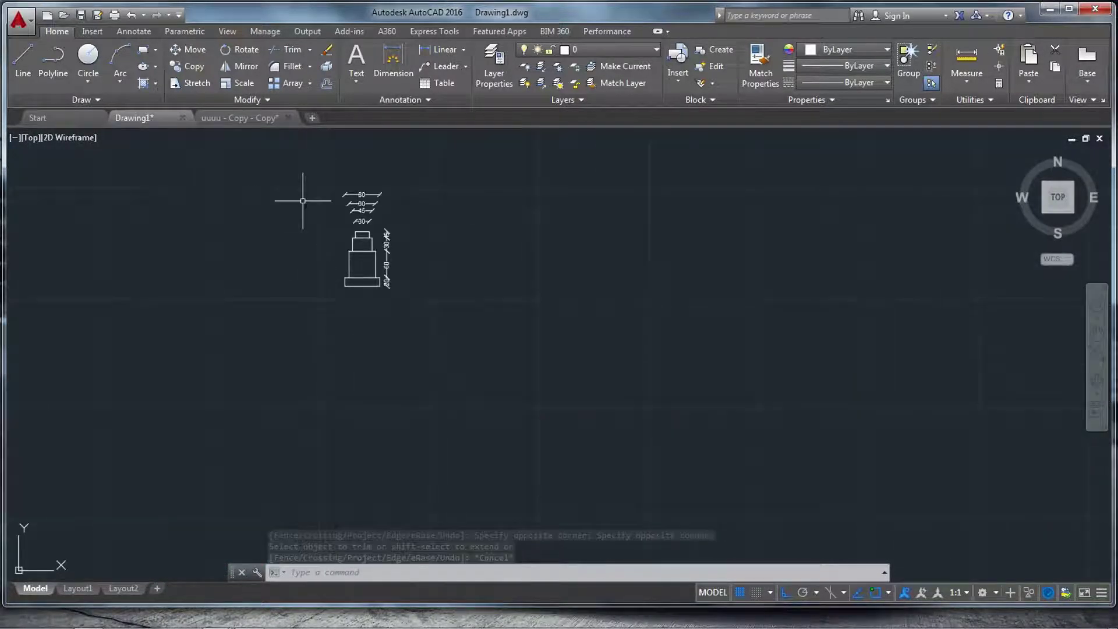
{"action": "left_click", "coordinate": [303, 201]}
{"action": "left_click", "coordinate": [522, 357]}
{"action": "key", "text": "ctrl+c"}
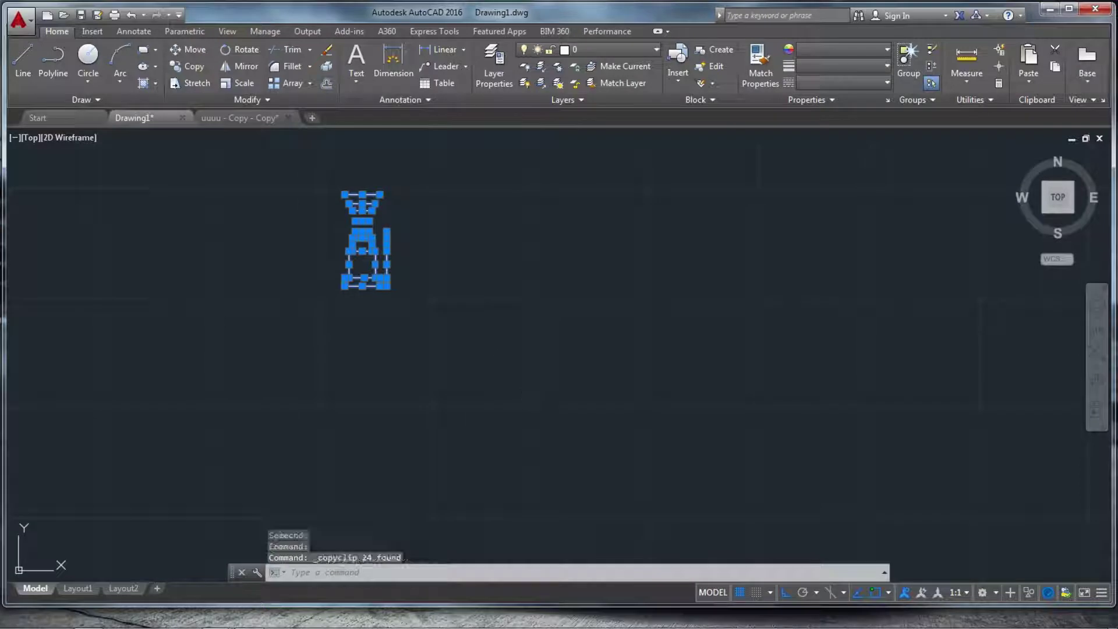
{"action": "key", "text": "ctrl+v"}
{"action": "scroll", "coordinate": [523, 358], "scroll_direction": "down", "scroll_amount": 6}
{"action": "scroll", "coordinate": [412, 341], "scroll_direction": "up", "scroll_amount": 3}
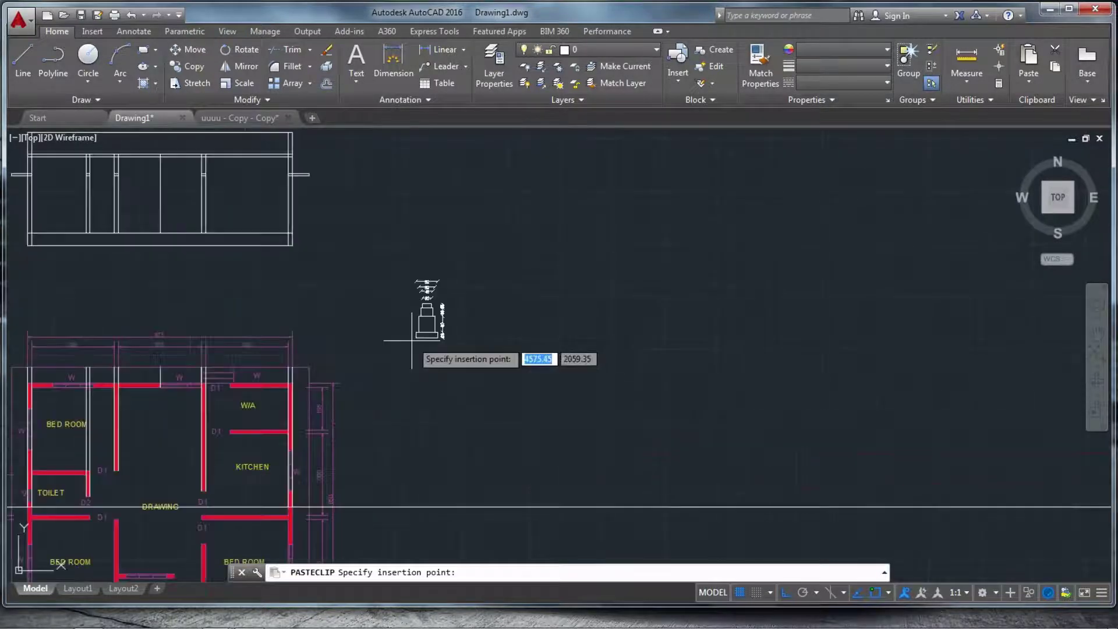
{"action": "left_click", "coordinate": [349, 328]}
- Examine the width and height dimensions of each tier in the pasted footing detail
{"action": "scroll", "coordinate": [351, 245], "scroll_direction": "up", "scroll_amount": 6}
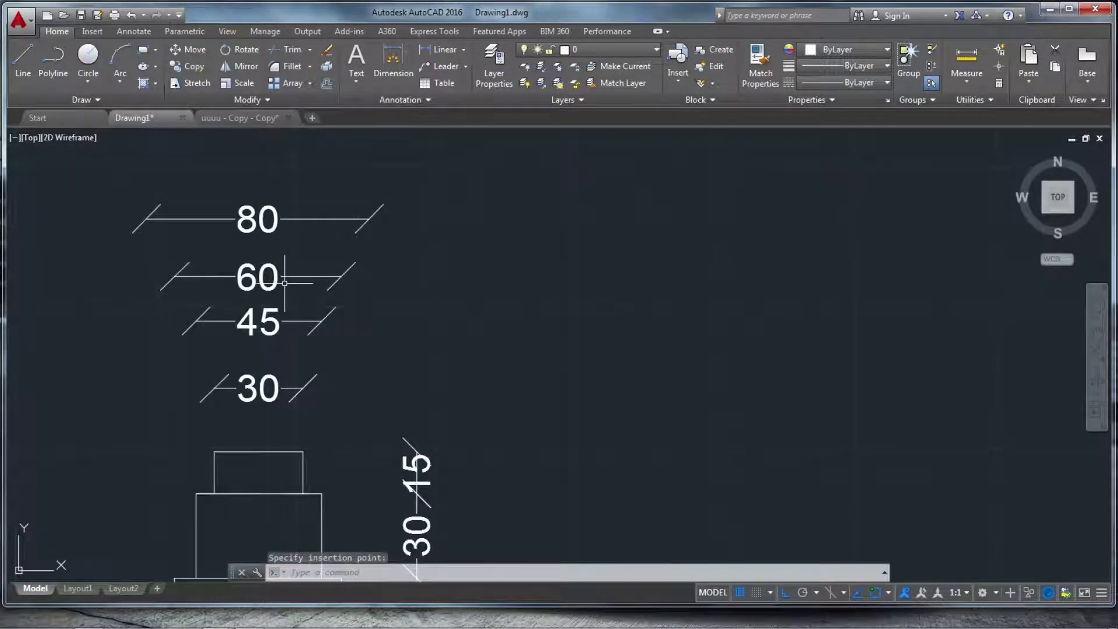
{"action": "scroll", "coordinate": [284, 284], "scroll_direction": "down", "scroll_amount": 2}
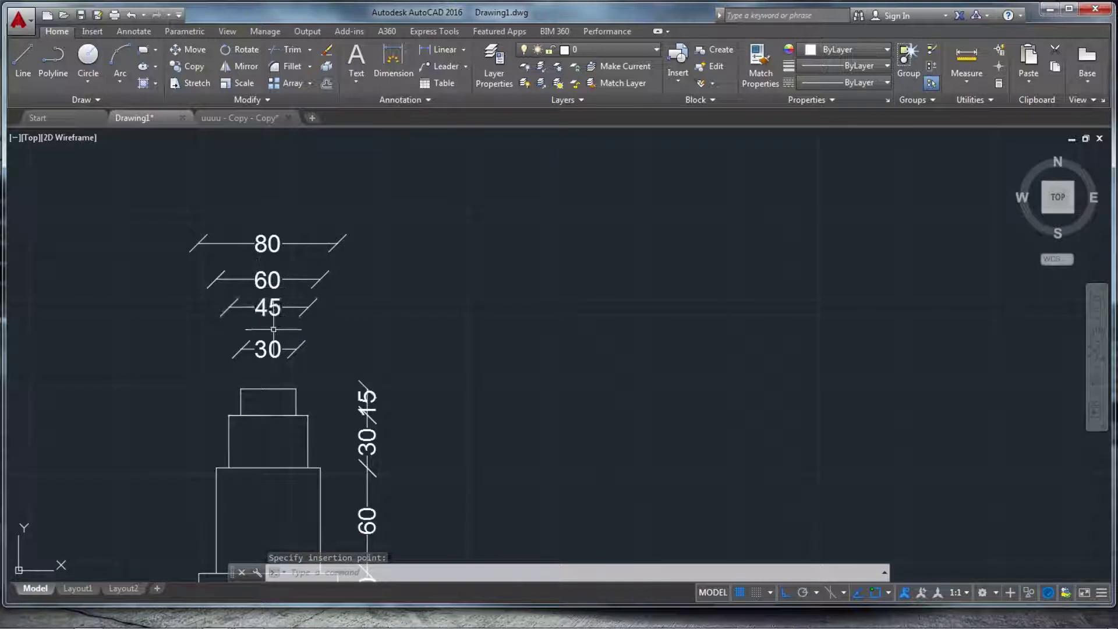
{"action": "scroll", "coordinate": [279, 352], "scroll_direction": "down", "scroll_amount": 2}
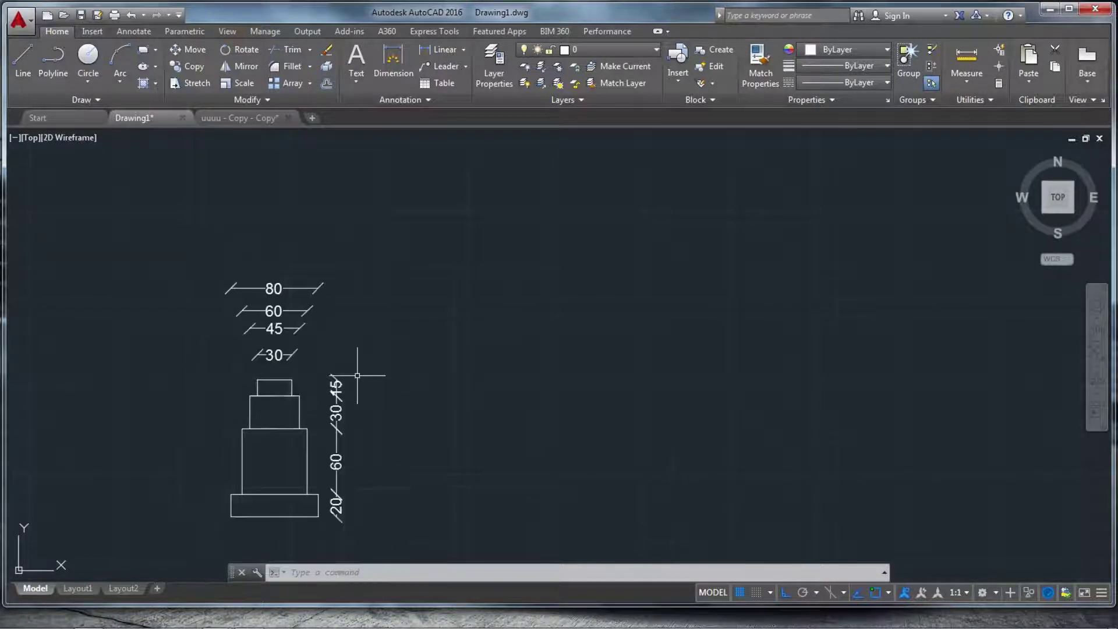
{"action": "scroll", "coordinate": [342, 483], "scroll_direction": "up", "scroll_amount": 4}
{"action": "scroll", "coordinate": [297, 510], "scroll_direction": "down", "scroll_amount": 2}
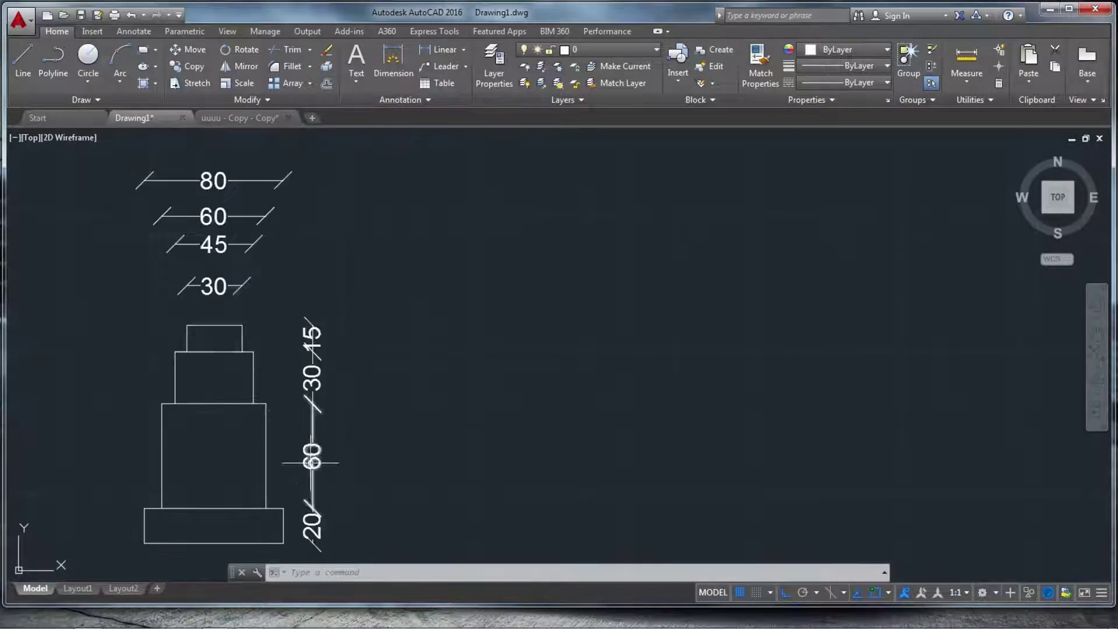
{"action": "scroll", "coordinate": [343, 308], "scroll_direction": "down", "scroll_amount": 4}
{"action": "scroll", "coordinate": [355, 307], "scroll_direction": "up", "scroll_amount": 3}
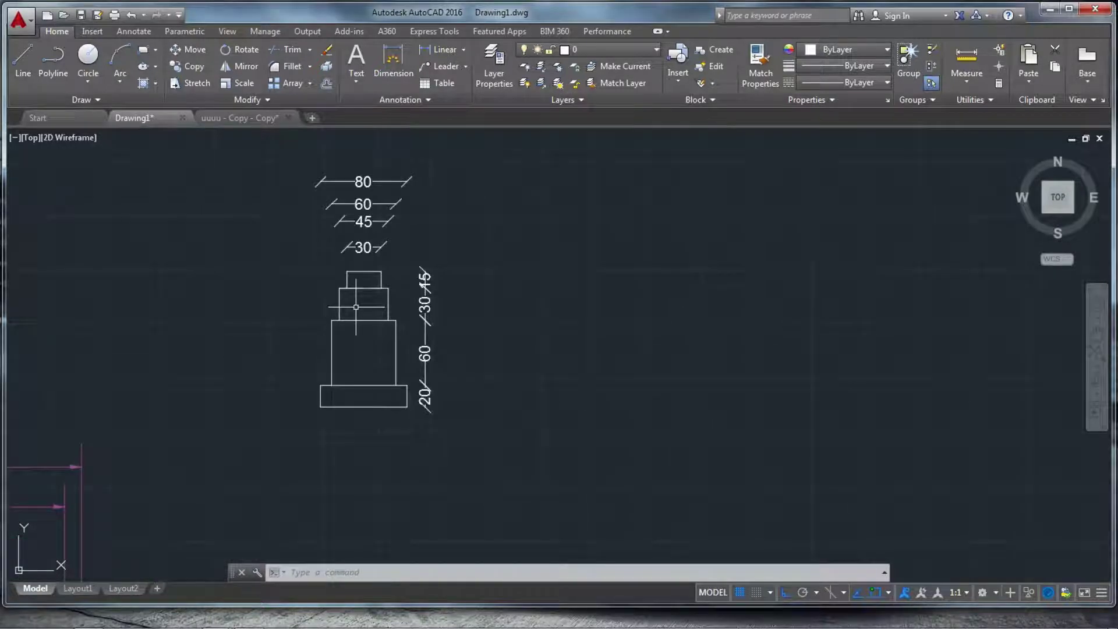
- Copy the stepped footing outline, without its dimensions, from the detail to beneath an interior wall at floor level
{"action": "left_click", "coordinate": [322, 264]}
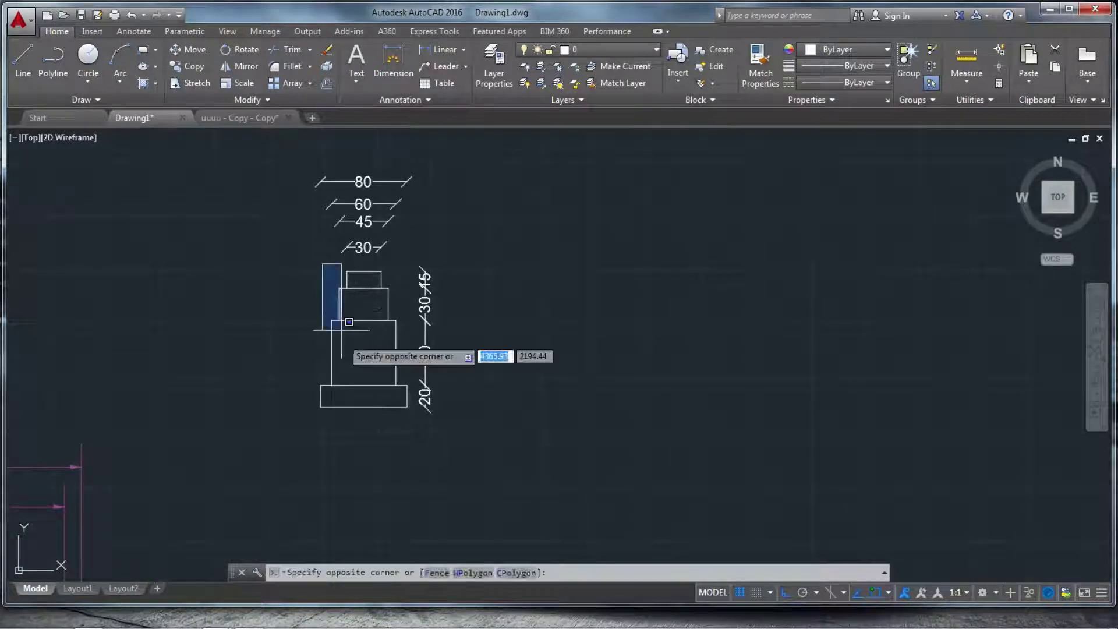
{"action": "left_click", "coordinate": [419, 452]}
{"action": "left_click", "coordinate": [289, 271]}
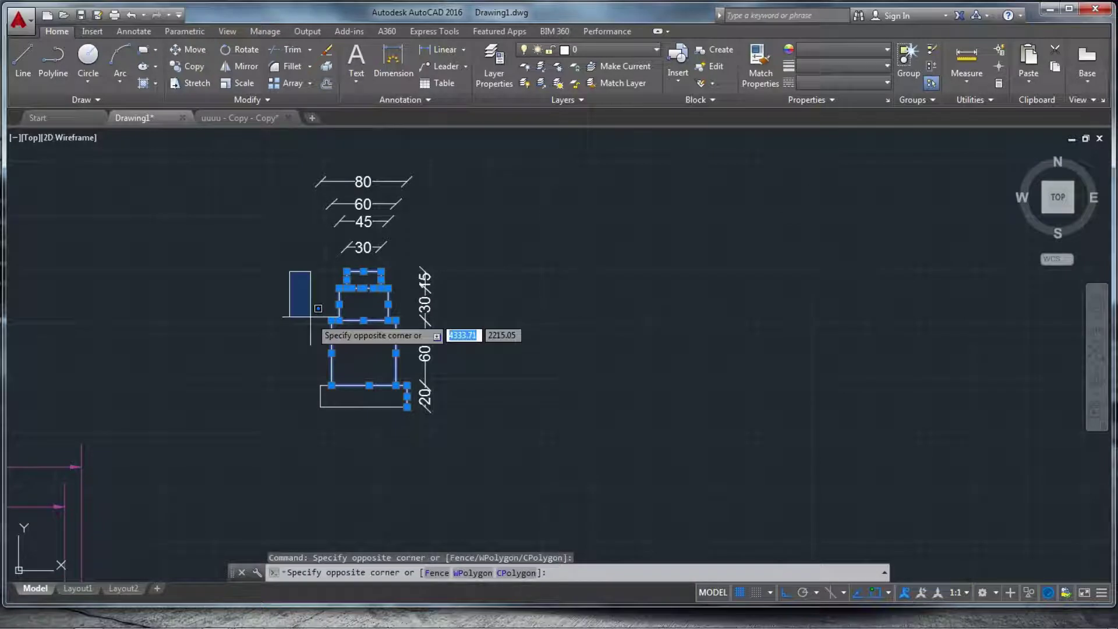
{"action": "left_click", "coordinate": [410, 447]}
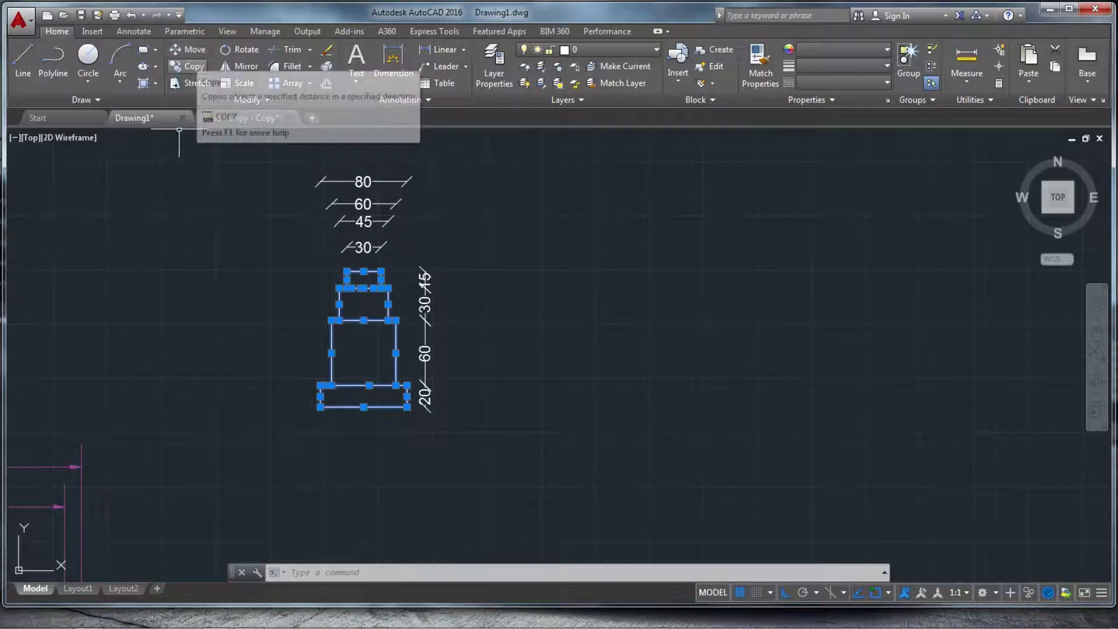
{"action": "left_click", "coordinate": [189, 66]}
{"action": "scroll", "coordinate": [410, 361], "scroll_direction": "down", "scroll_amount": 4}
{"action": "scroll", "coordinate": [410, 361], "scroll_direction": "up", "scroll_amount": 4}
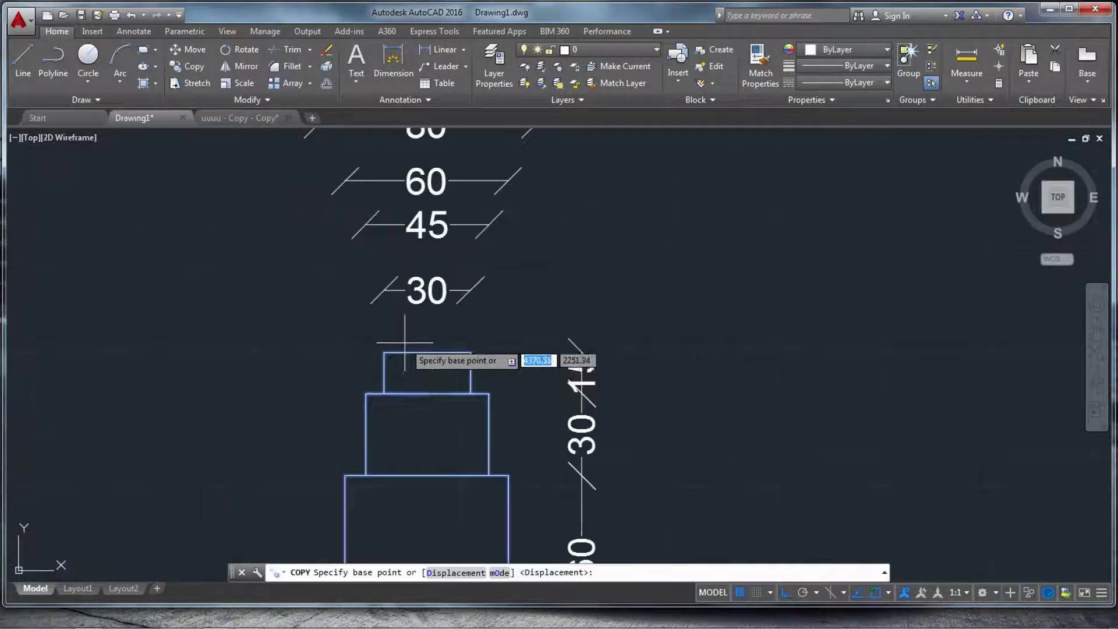
{"action": "left_click", "coordinate": [380, 359]}
{"action": "scroll", "coordinate": [533, 351], "scroll_direction": "down", "scroll_amount": 4}
{"action": "scroll", "coordinate": [265, 285], "scroll_direction": "up", "scroll_amount": 5}
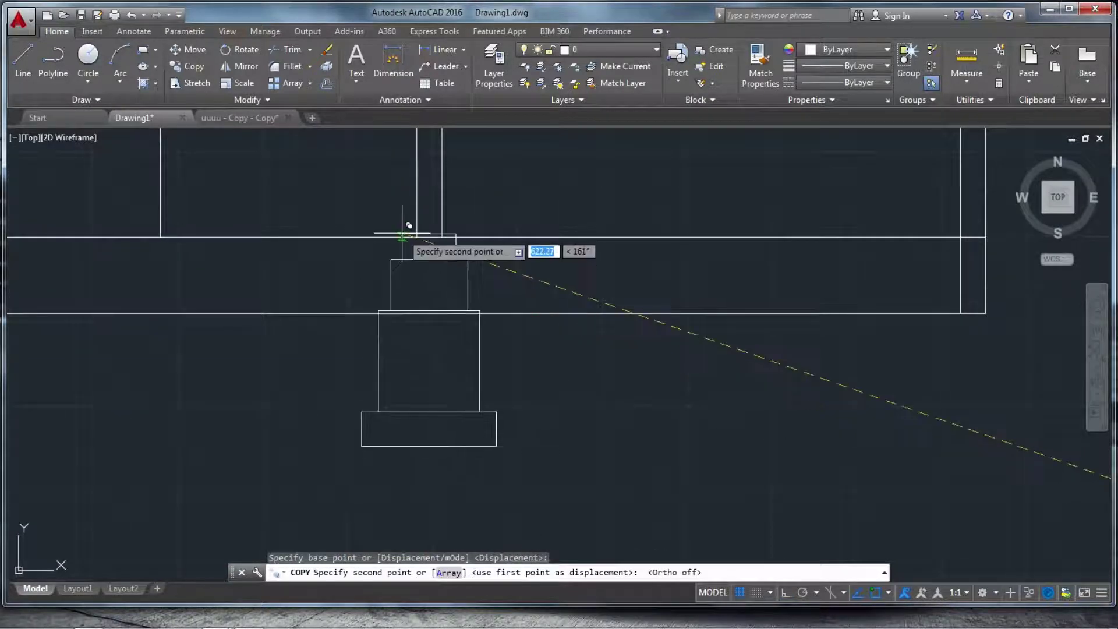
{"action": "left_click", "coordinate": [428, 339]}
{"action": "key", "text": "Escape"}
{"action": "key", "text": "ctrl+z"}
{"action": "key", "text": "ctrl+z"}
{"action": "key", "text": "ctrl+z"}
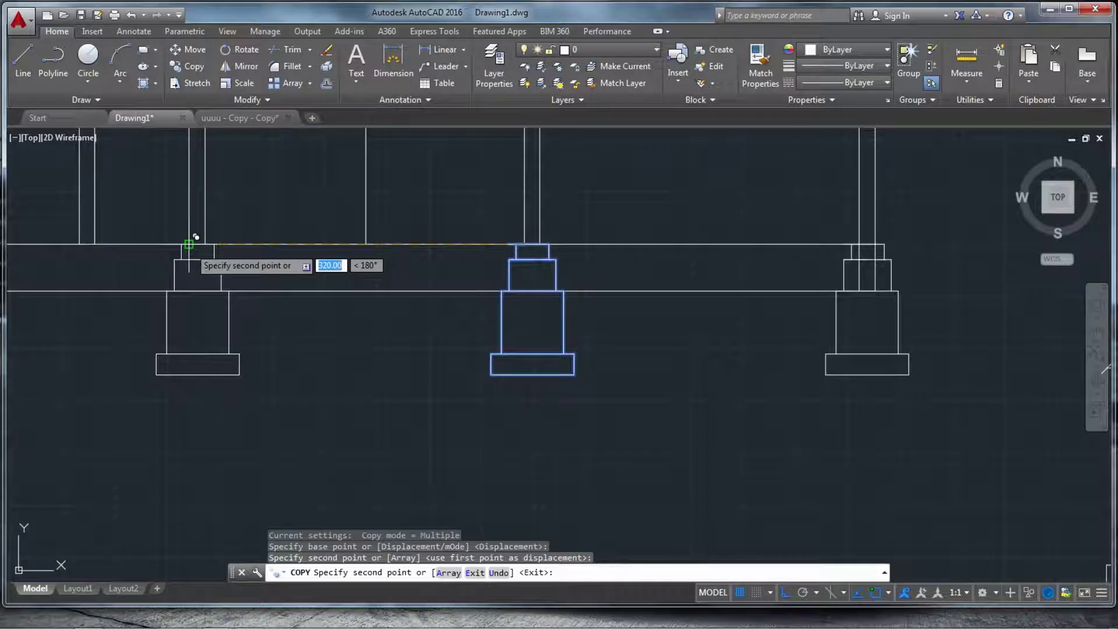
- Copy the placed footing along the floor line to beneath each of the remaining walls
{"action": "left_click", "coordinate": [189, 244]}
{"action": "scroll", "coordinate": [642, 432], "scroll_direction": "down", "scroll_amount": 2}
{"action": "scroll", "coordinate": [426, 359], "scroll_direction": "up", "scroll_amount": 5}
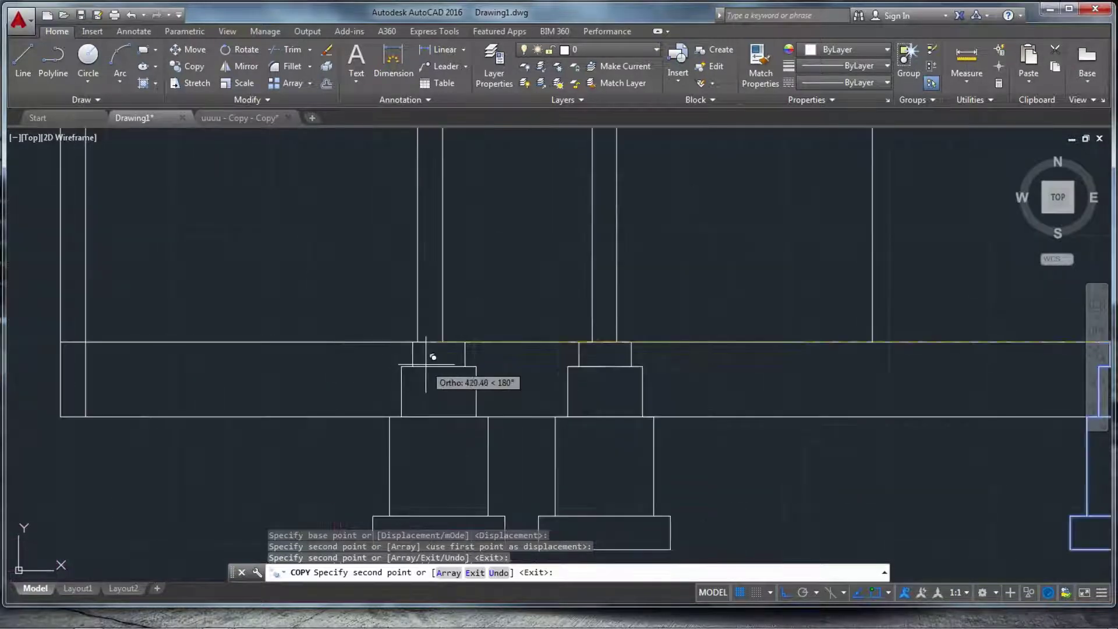
{"action": "left_click", "coordinate": [425, 335]}
{"action": "scroll", "coordinate": [533, 362], "scroll_direction": "down", "scroll_amount": 5}
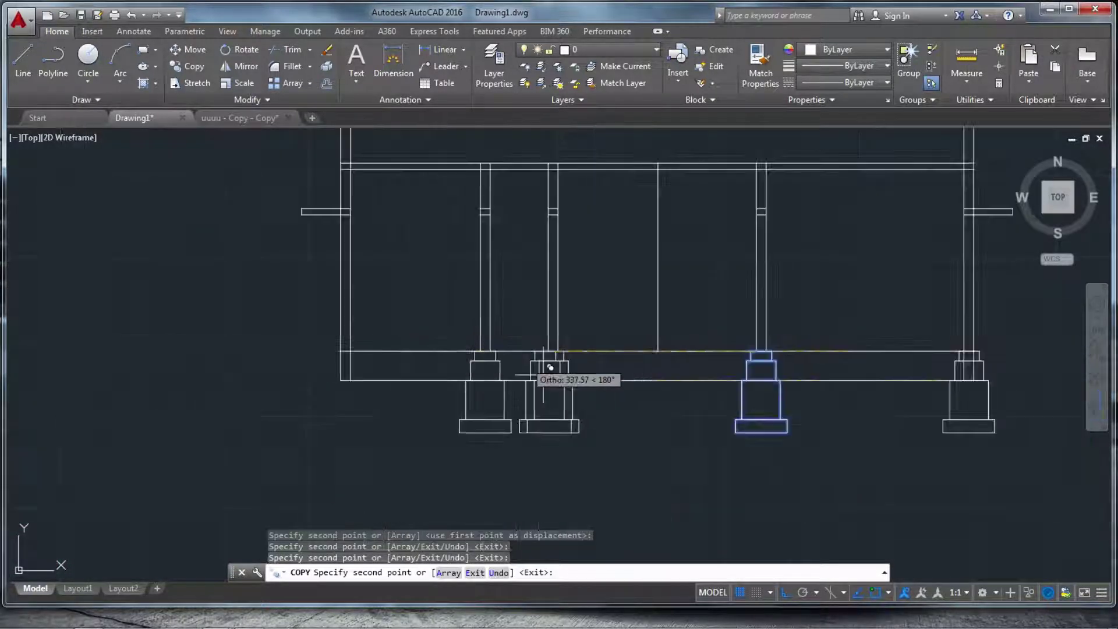
{"action": "scroll", "coordinate": [430, 355], "scroll_direction": "up", "scroll_amount": 5}
{"action": "key", "text": "Escape"}
{"action": "scroll", "coordinate": [444, 357], "scroll_direction": "down", "scroll_amount": 3}
{"action": "scroll", "coordinate": [437, 350], "scroll_direction": "up", "scroll_amount": 3}
{"action": "key", "text": "Escape"}
{"action": "key", "text": "Escape"}
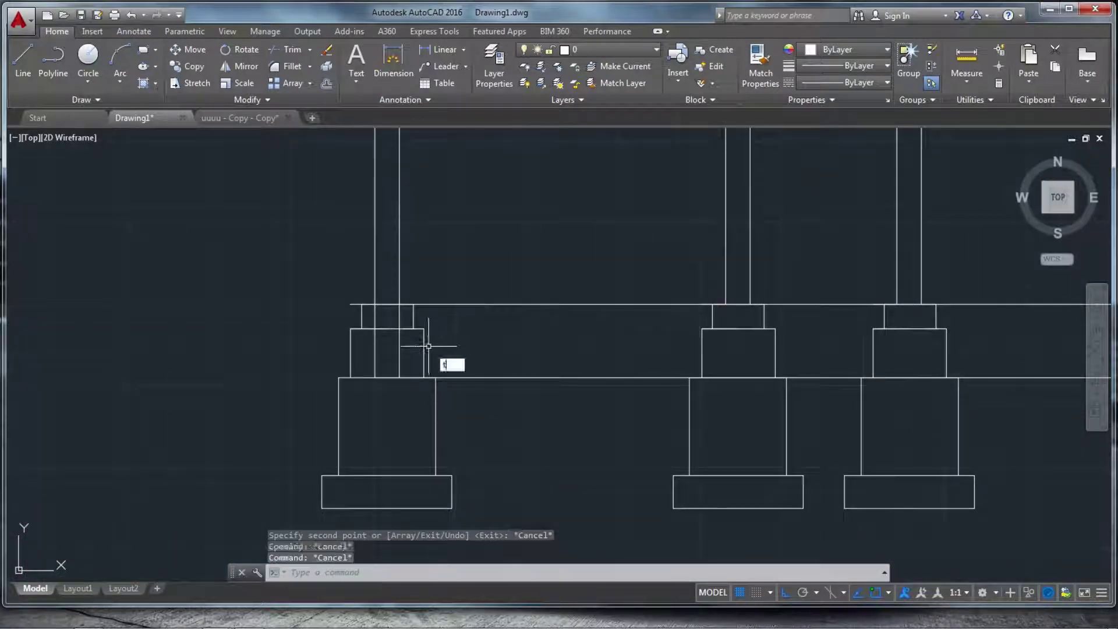
- Trim the left outer wall's vertical lines out of the two upper tiers of its footing
{"action": "key", "text": "Return"}
{"action": "key", "text": "Return"}
{"action": "scroll", "coordinate": [419, 357], "scroll_direction": "up", "scroll_amount": 3}
{"action": "left_click", "coordinate": [404, 374]}
{"action": "left_click", "coordinate": [270, 347]}
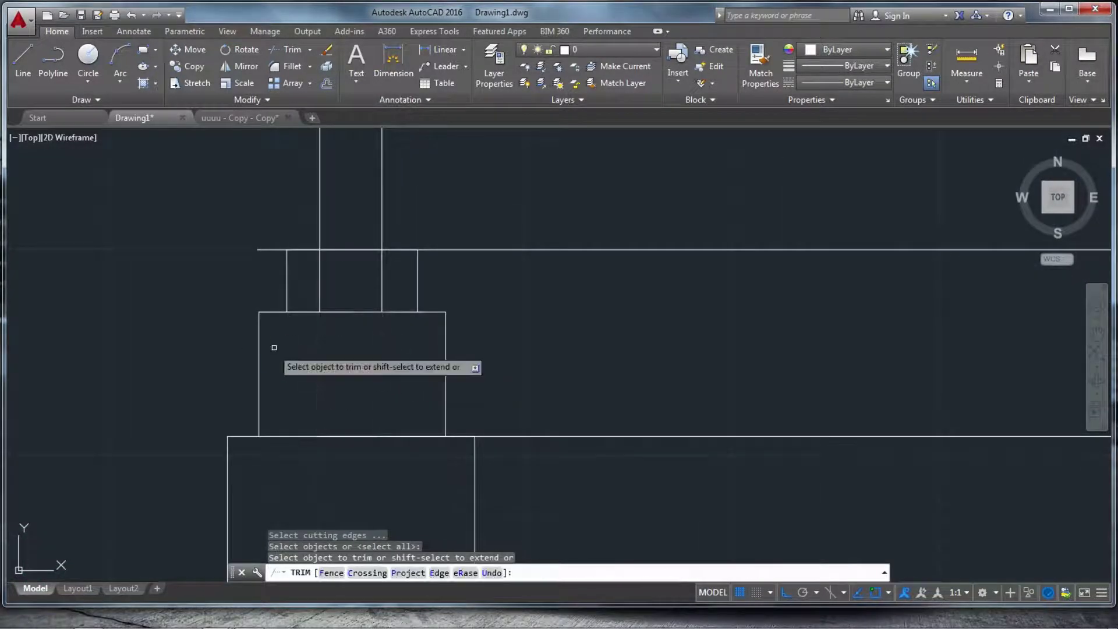
{"action": "left_click", "coordinate": [390, 282]}
{"action": "left_click", "coordinate": [312, 277]}
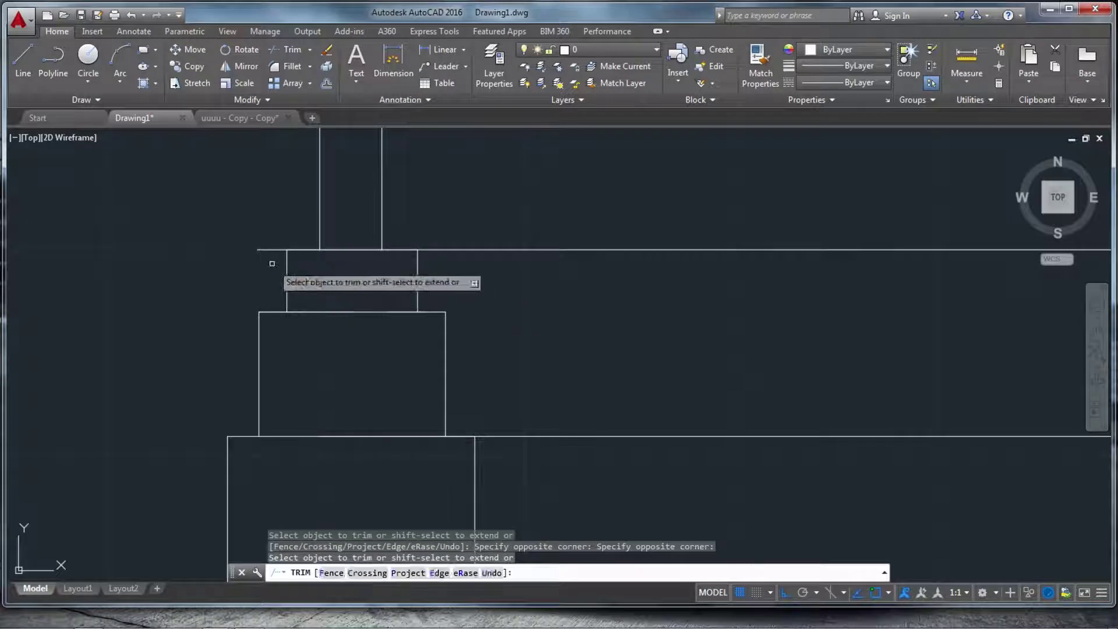
- Trim the right outer wall's vertical lines out of the two upper tiers of its footing
{"action": "scroll", "coordinate": [253, 226], "scroll_direction": "down", "scroll_amount": 6}
{"action": "scroll", "coordinate": [355, 310], "scroll_direction": "up", "scroll_amount": 3}
{"action": "scroll", "coordinate": [420, 352], "scroll_direction": "up", "scroll_amount": 6}
{"action": "left_click", "coordinate": [451, 381]}
{"action": "left_click", "coordinate": [368, 372]}
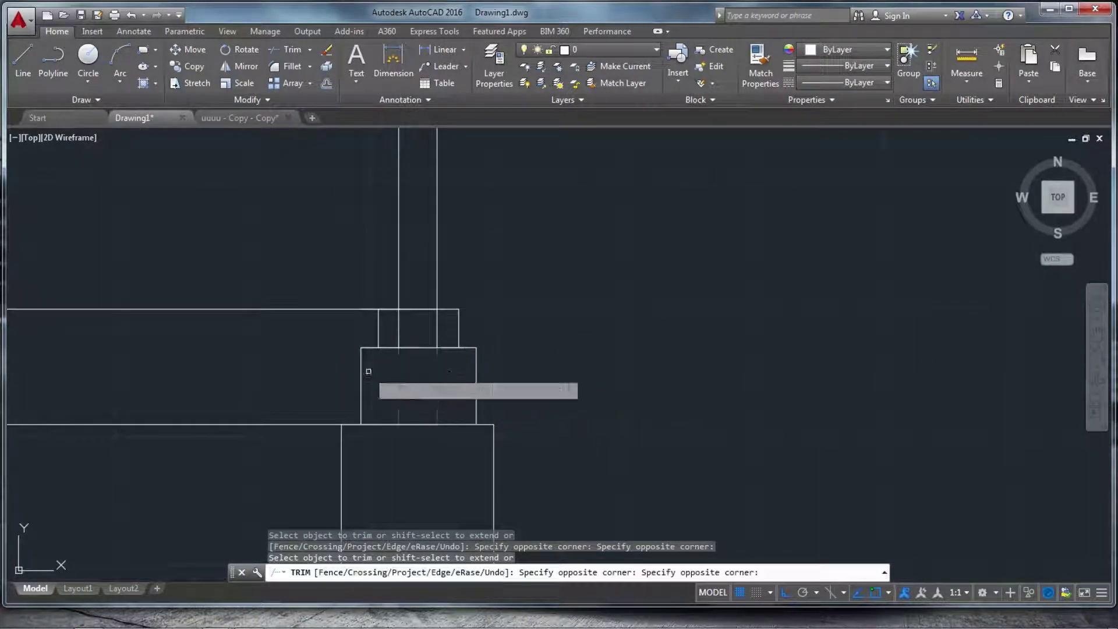
{"action": "left_click", "coordinate": [448, 331]}
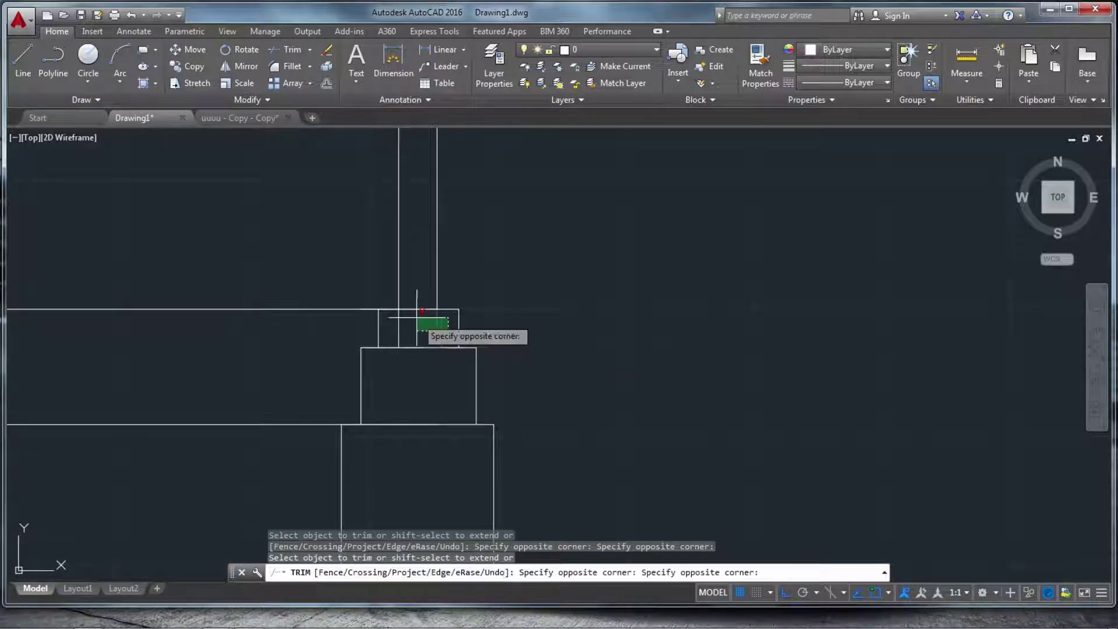
{"action": "scroll", "coordinate": [391, 322], "scroll_direction": "down", "scroll_amount": 4}
{"action": "left_click", "coordinate": [513, 330]}
{"action": "scroll", "coordinate": [513, 331], "scroll_direction": "down", "scroll_amount": 3}
{"action": "key", "text": "Escape"}
{"action": "key", "text": "Escape"}
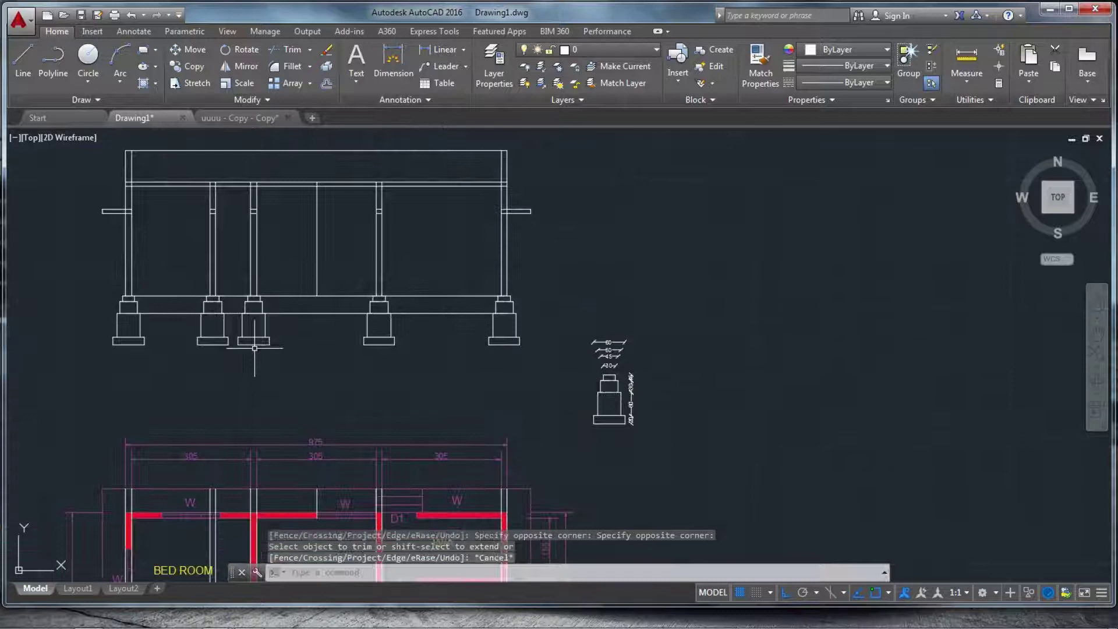
- Offset the floor line at the base of the walls downward by 10 to form the floor slab thickness
{"action": "scroll", "coordinate": [150, 306], "scroll_direction": "up", "scroll_amount": 4}
{"action": "key", "text": "Escape"}
{"action": "type", "text": "off"}
{"action": "key", "text": "Return"}
{"action": "key", "text": "Return"}
{"action": "left_click", "coordinate": [191, 286]}
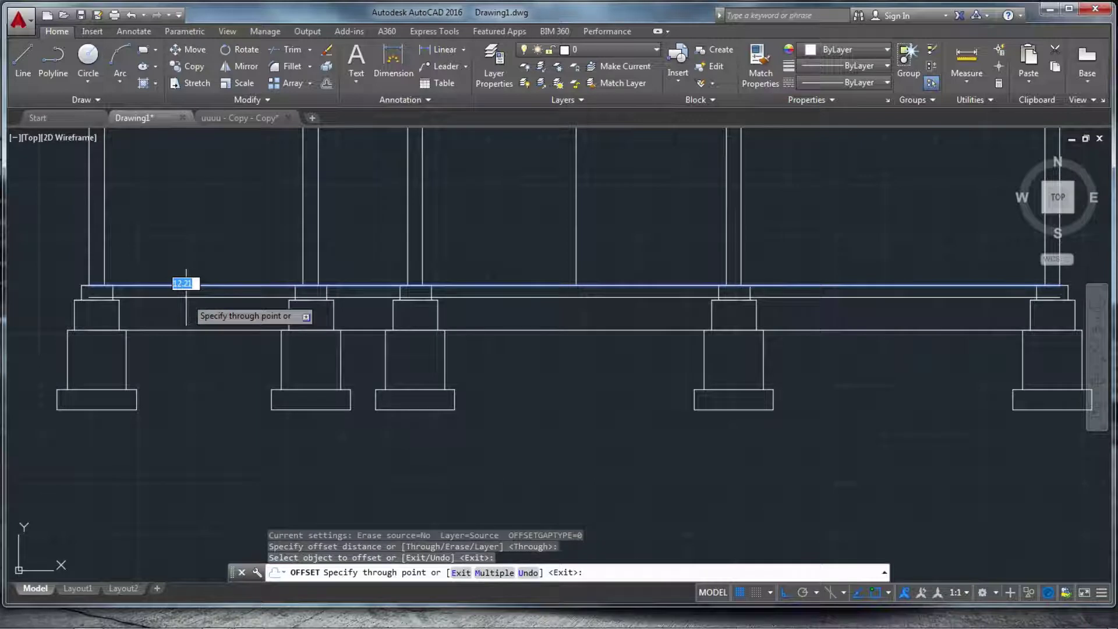
{"action": "key", "text": "Return"}
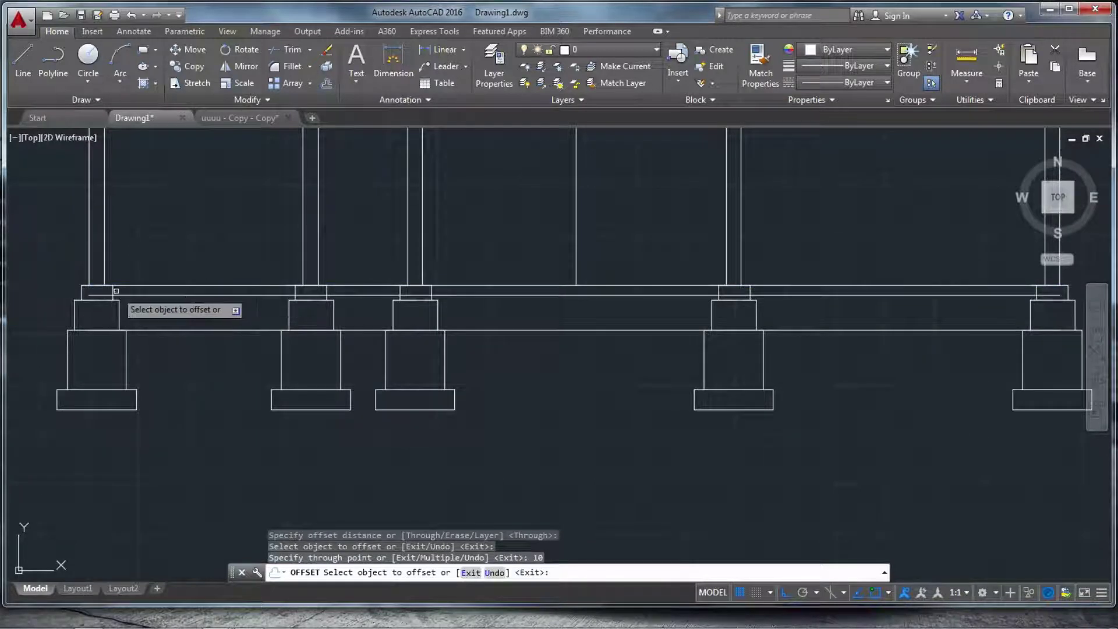
{"action": "key", "text": "Escape"}
{"action": "key", "text": "Return"}
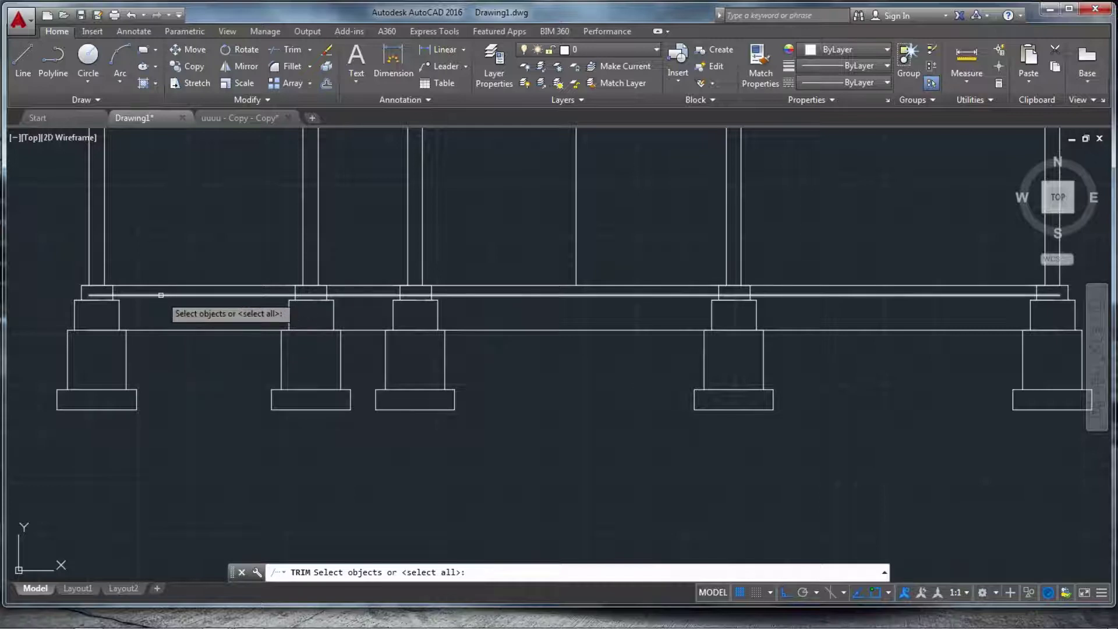
{"action": "left_click", "coordinate": [104, 294]}
{"action": "key", "text": "Escape"}
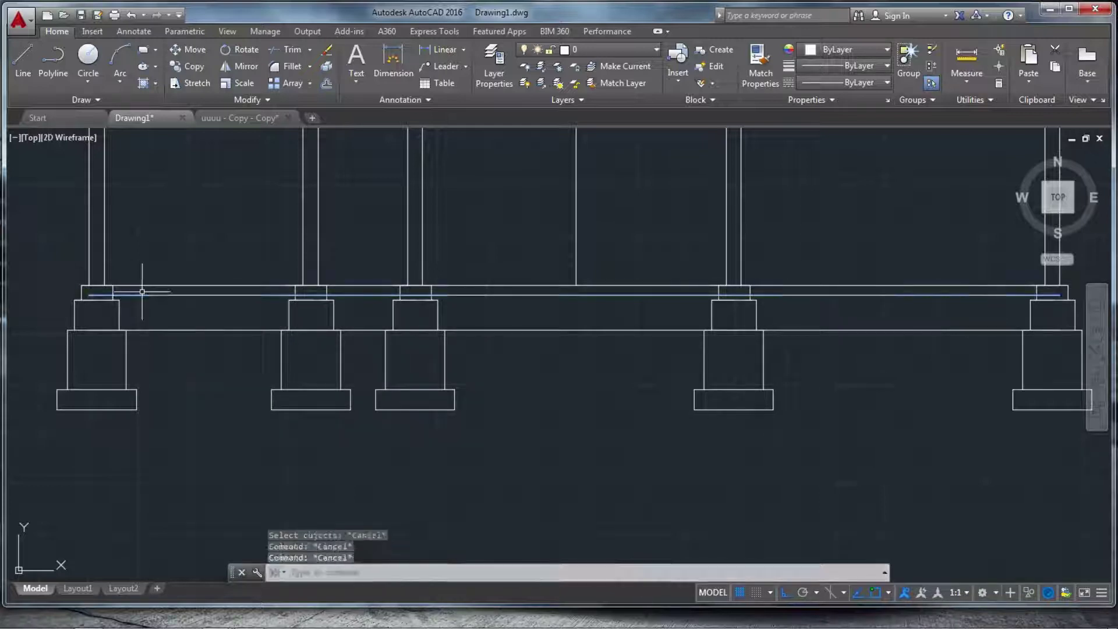
- Trim the offset floor slab line inside the top tier of each footing
{"action": "key", "text": "Return"}
{"action": "key", "text": "Return"}
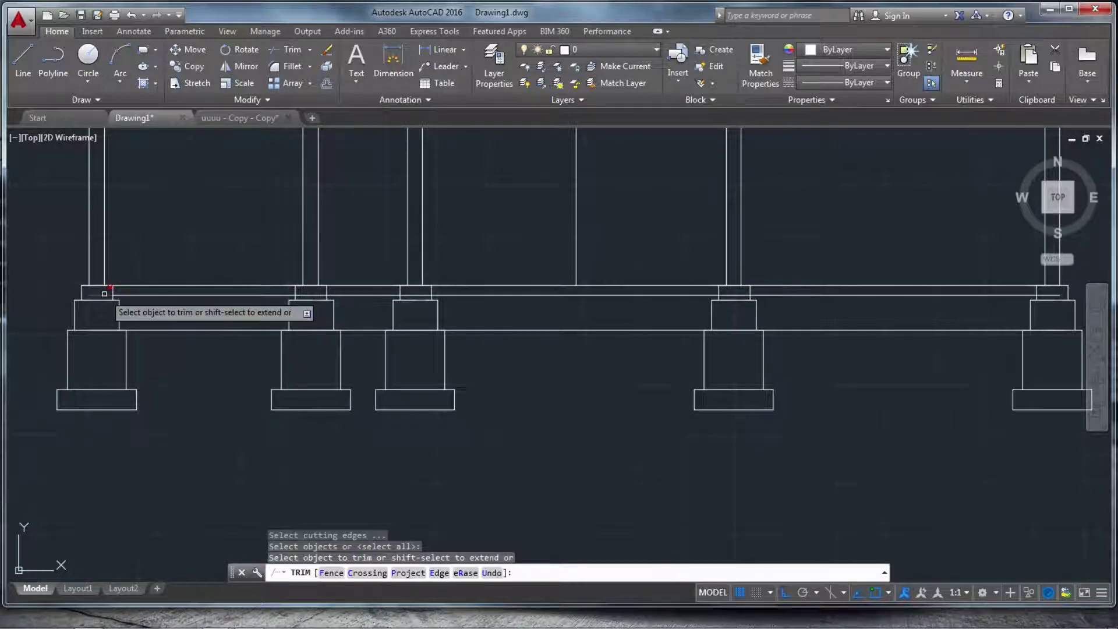
{"action": "scroll", "coordinate": [317, 297], "scroll_direction": "up", "scroll_amount": 5}
{"action": "left_click", "coordinate": [279, 290]}
{"action": "left_click", "coordinate": [675, 290]}
{"action": "scroll", "coordinate": [62, 291], "scroll_direction": "down", "scroll_amount": 3}
{"action": "scroll", "coordinate": [604, 309], "scroll_direction": "up", "scroll_amount": 2}
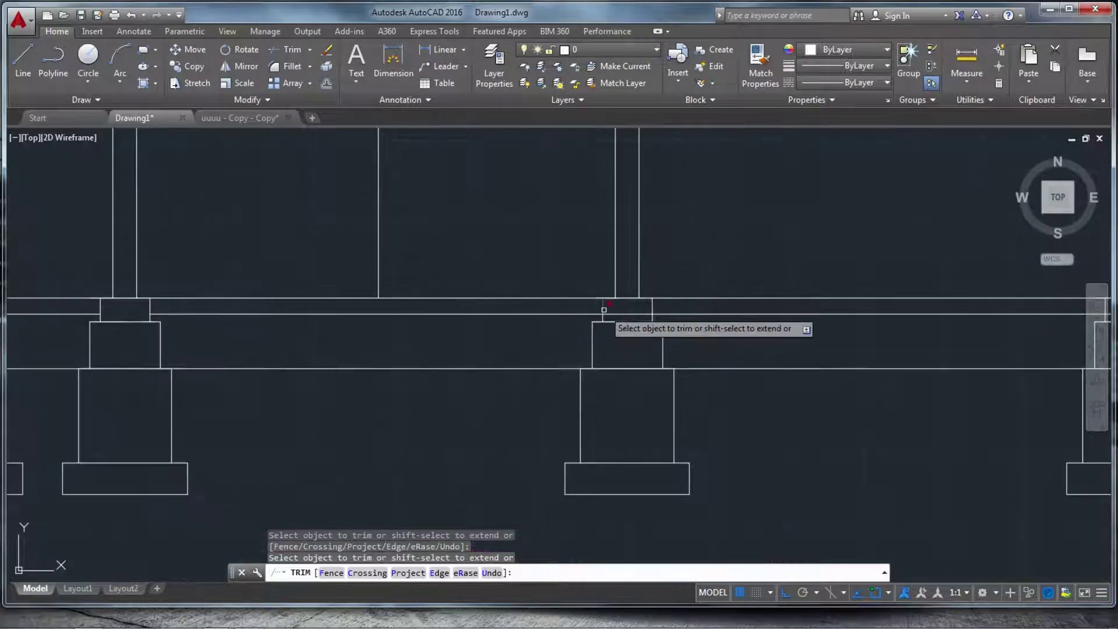
{"action": "scroll", "coordinate": [604, 309], "scroll_direction": "up", "scroll_amount": 3}
{"action": "scroll", "coordinate": [624, 341], "scroll_direction": "down", "scroll_amount": 5}
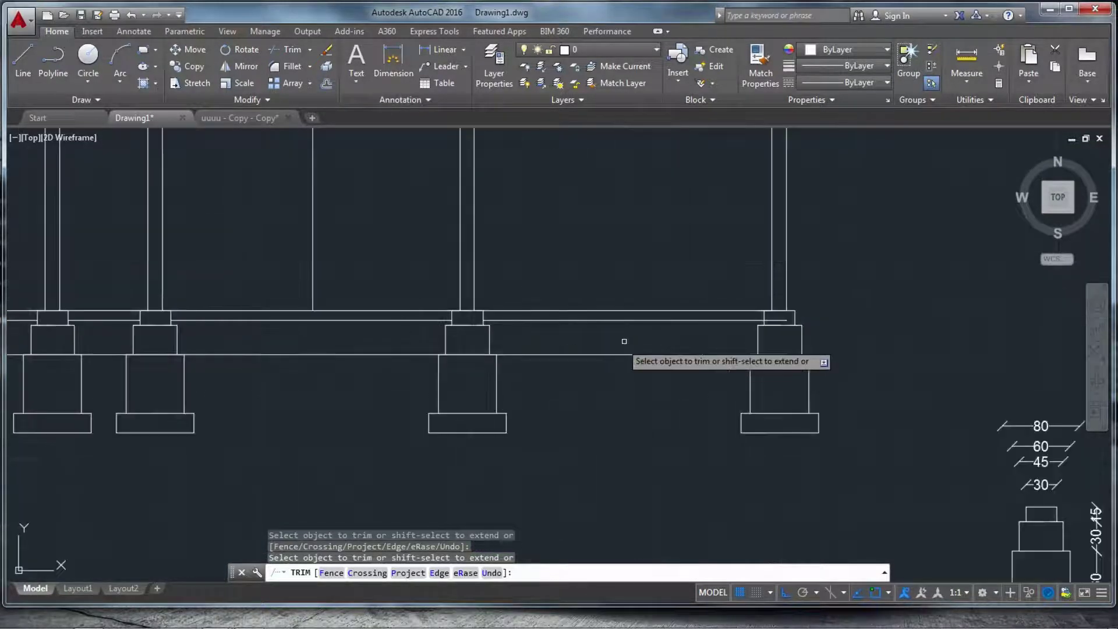
{"action": "scroll", "coordinate": [842, 392], "scroll_direction": "down", "scroll_amount": 4}
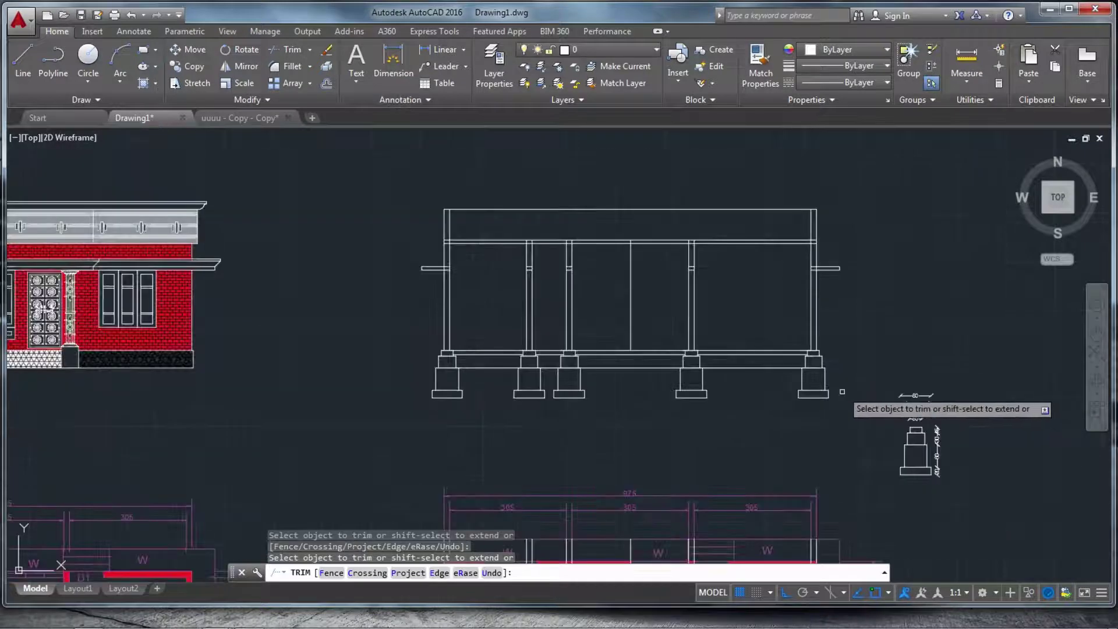
{"action": "scroll", "coordinate": [501, 384], "scroll_direction": "up", "scroll_amount": 3}
{"action": "scroll", "coordinate": [361, 373], "scroll_direction": "down", "scroll_amount": 3}
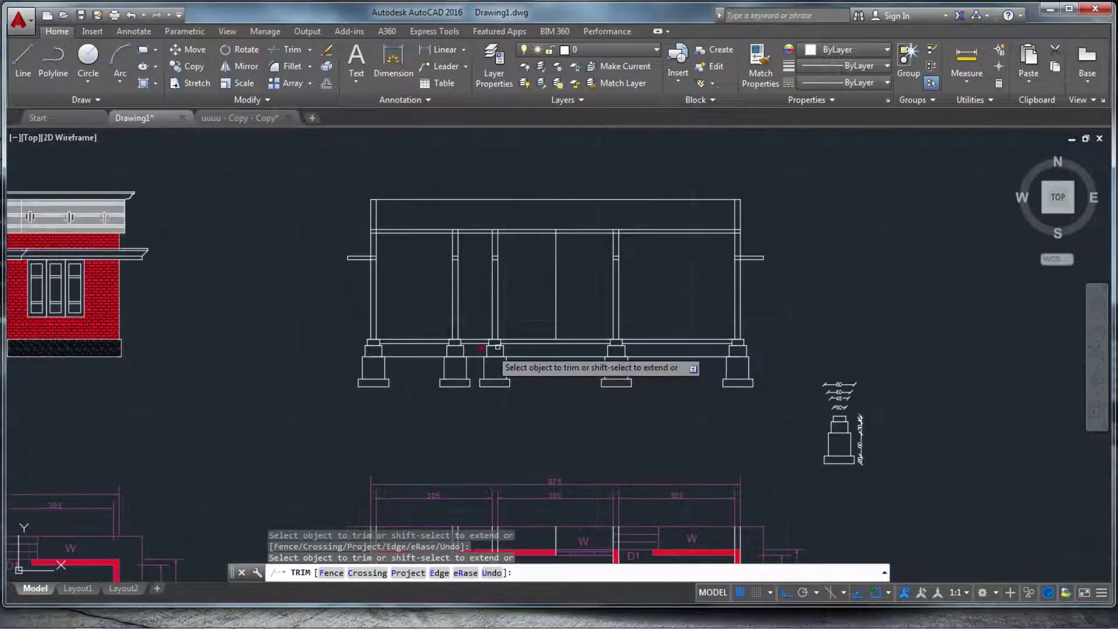
- Trim the outer face line of each outer wall where the sunshade passes through it
{"action": "scroll", "coordinate": [460, 260], "scroll_direction": "up", "scroll_amount": 4}
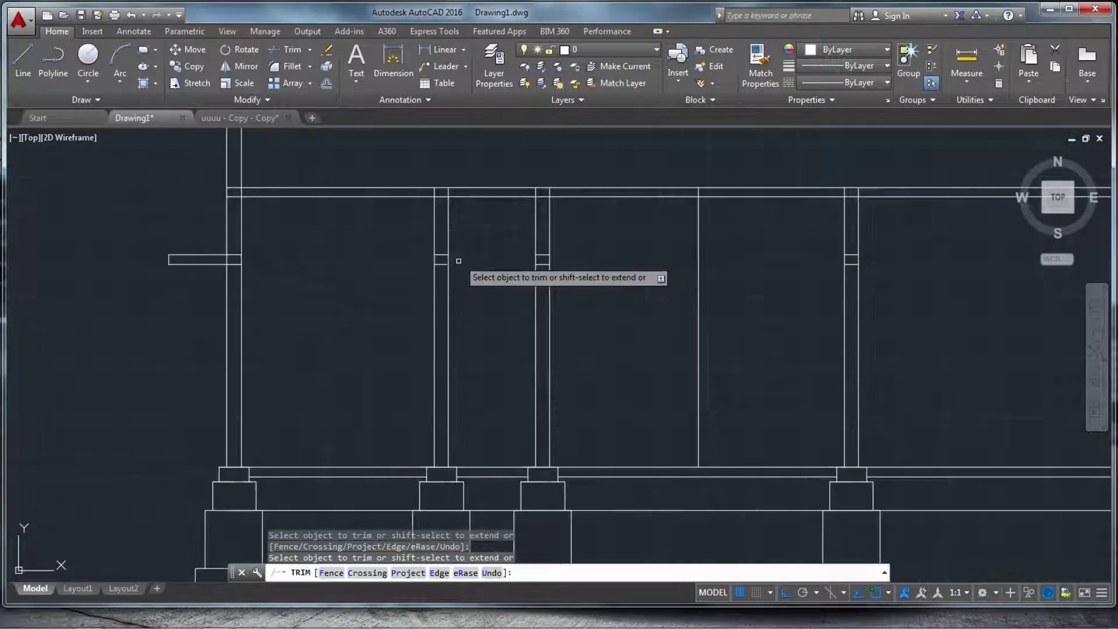
{"action": "scroll", "coordinate": [417, 294], "scroll_direction": "down", "scroll_amount": 5}
{"action": "scroll", "coordinate": [416, 291], "scroll_direction": "up", "scroll_amount": 9}
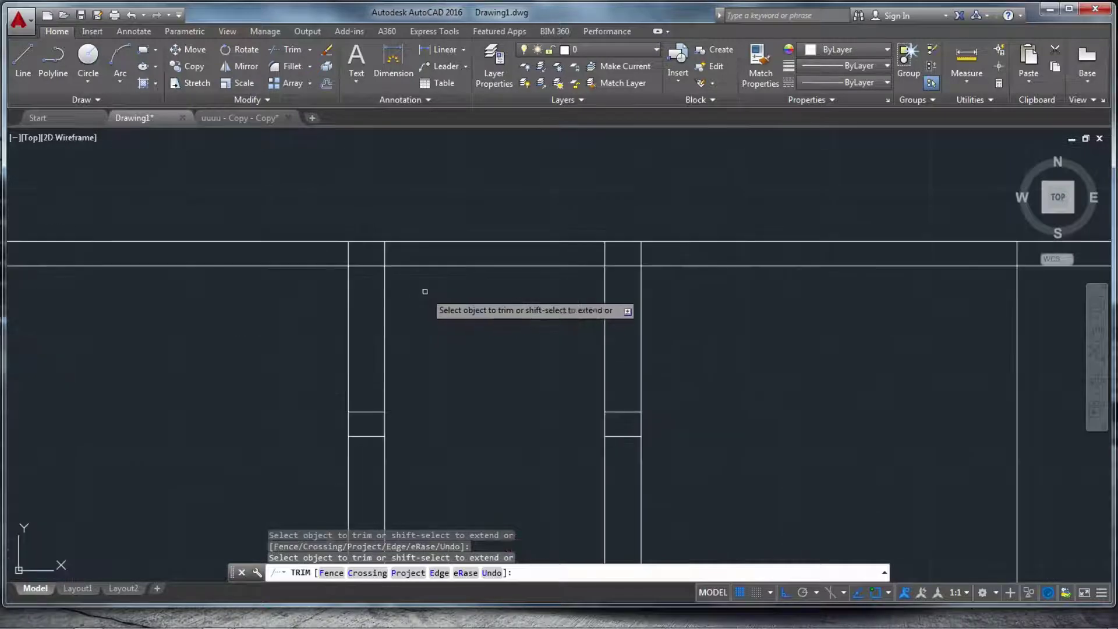
{"action": "scroll", "coordinate": [425, 291], "scroll_direction": "down", "scroll_amount": 5}
{"action": "scroll", "coordinate": [273, 356], "scroll_direction": "down", "scroll_amount": 1}
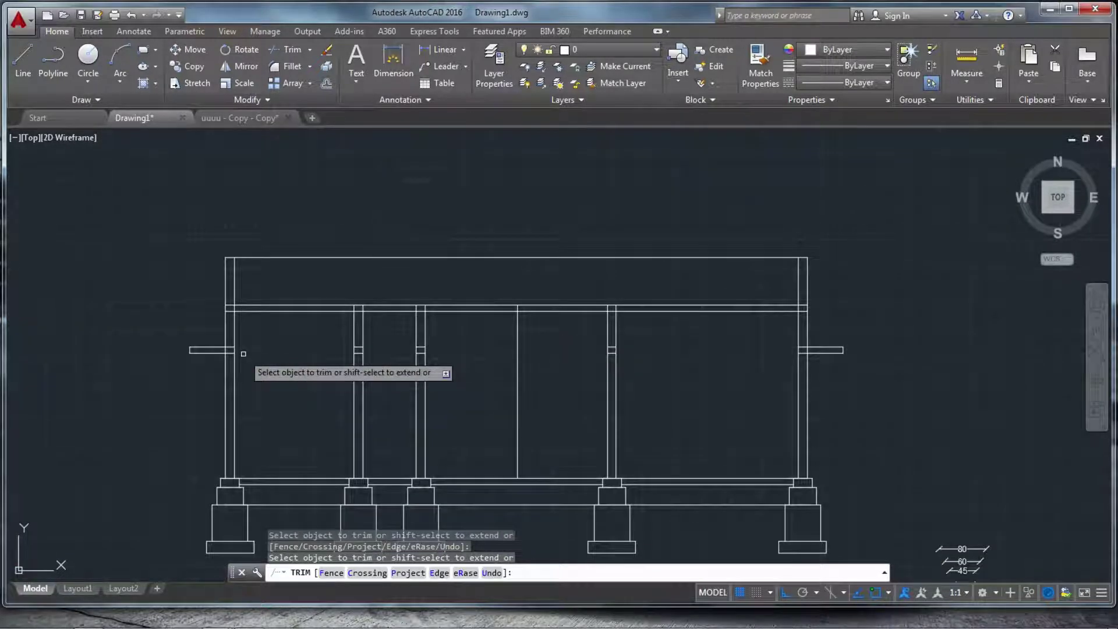
{"action": "scroll", "coordinate": [243, 353], "scroll_direction": "up", "scroll_amount": 6}
{"action": "scroll", "coordinate": [182, 331], "scroll_direction": "down", "scroll_amount": 8}
{"action": "scroll", "coordinate": [445, 330], "scroll_direction": "up", "scroll_amount": 8}
{"action": "left_click", "coordinate": [499, 336]}
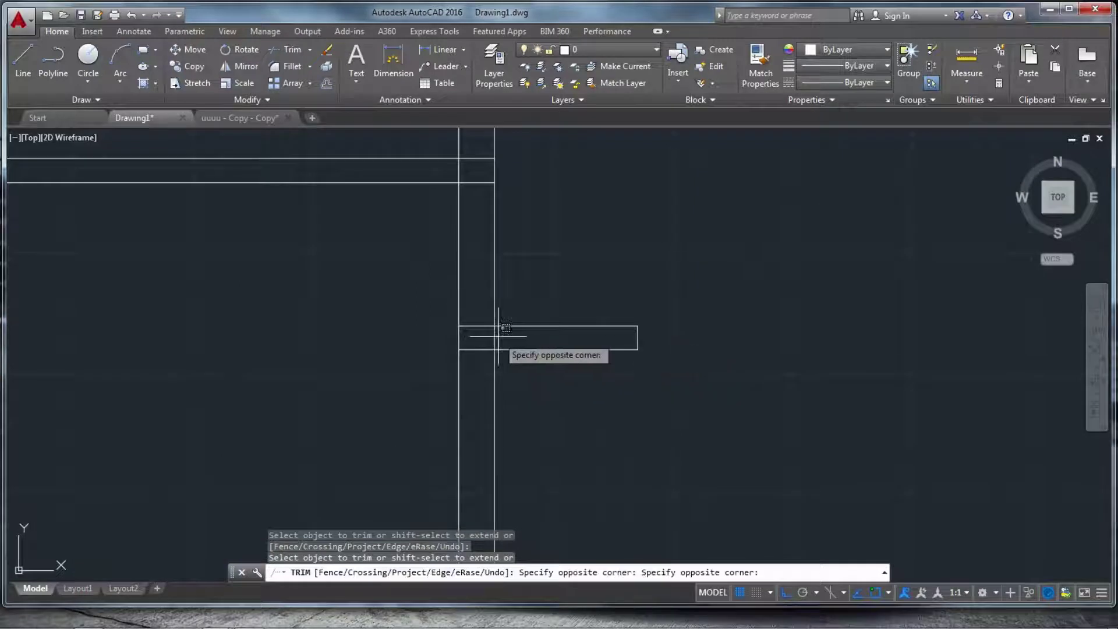
{"action": "left_click", "coordinate": [505, 329]}
{"action": "scroll", "coordinate": [492, 327], "scroll_direction": "down", "scroll_amount": 6}
{"action": "scroll", "coordinate": [457, 321], "scroll_direction": "down", "scroll_amount": 4}
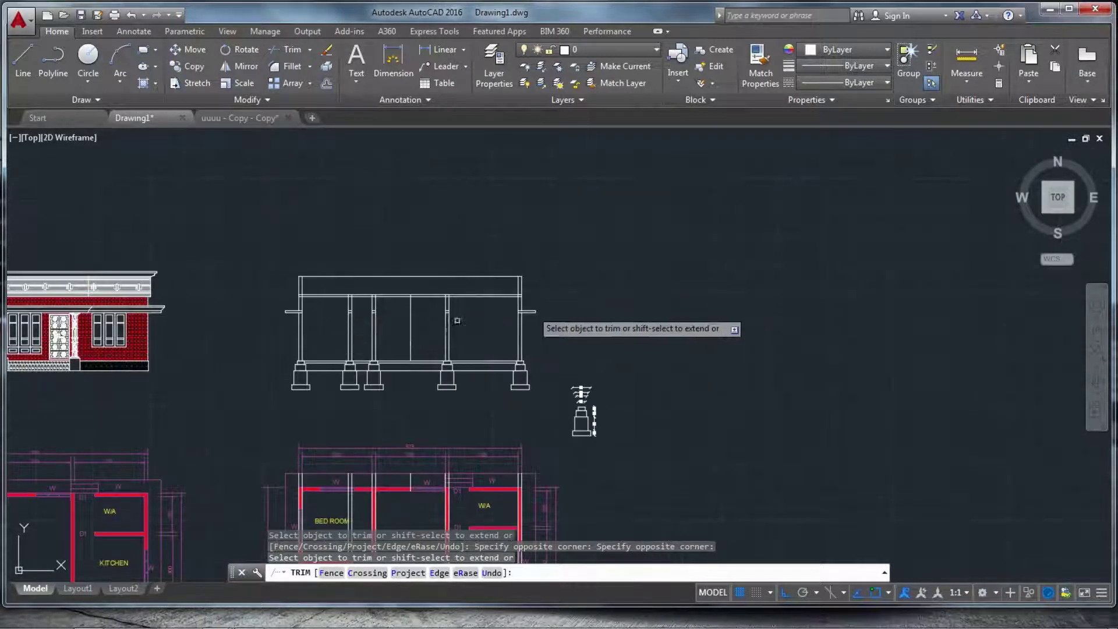
{"action": "scroll", "coordinate": [349, 376], "scroll_direction": "up", "scroll_amount": 5}
{"action": "scroll", "coordinate": [495, 386], "scroll_direction": "down", "scroll_amount": 1}
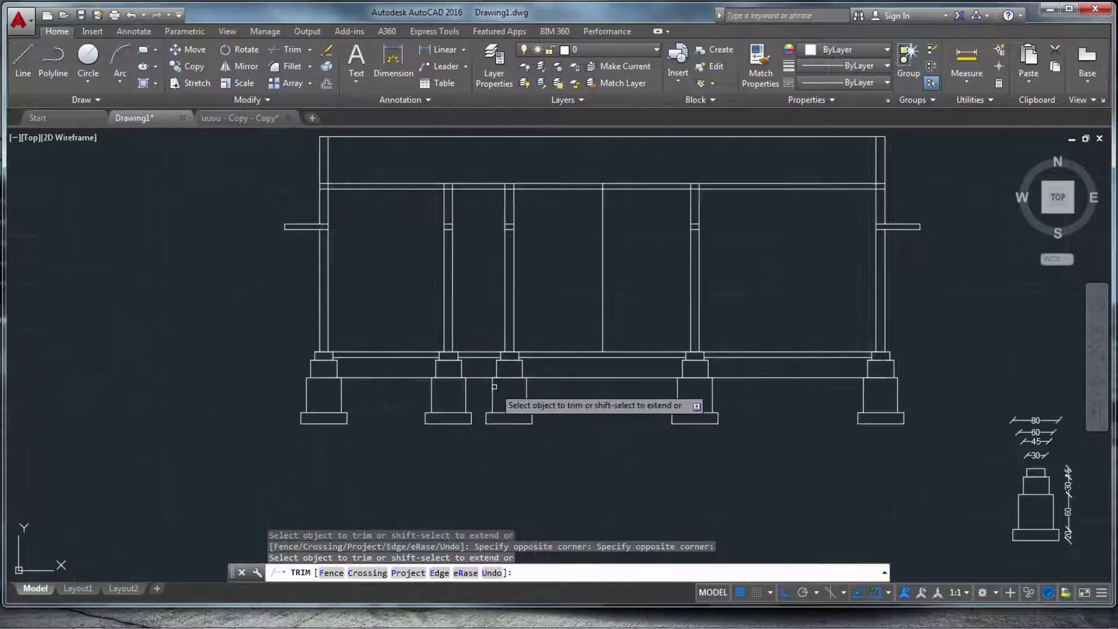
{"action": "scroll", "coordinate": [594, 367], "scroll_direction": "down", "scroll_amount": 6}
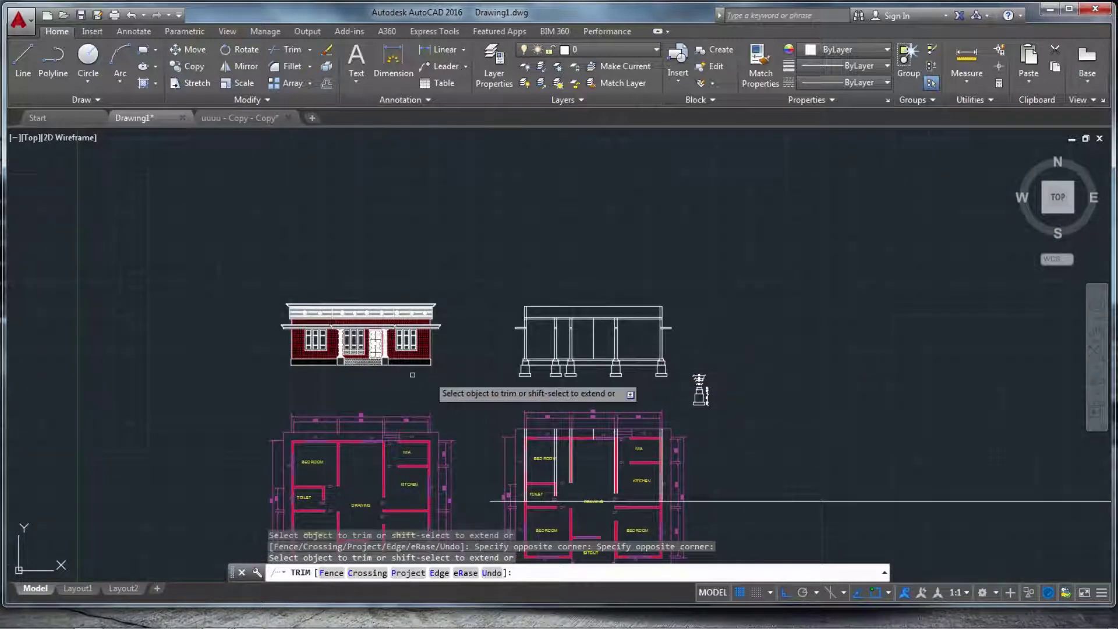
{"action": "scroll", "coordinate": [483, 354], "scroll_direction": "up", "scroll_amount": 4}
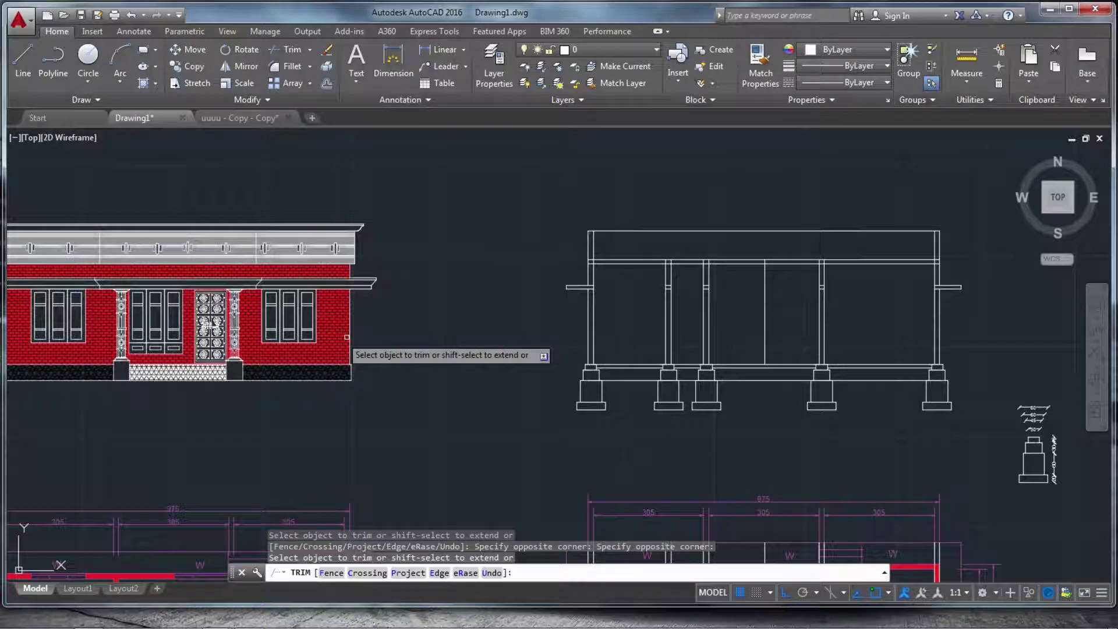
{"action": "key", "text": "Escape"}
{"action": "key", "text": "Escape"}
- Copy the three-panel window at the elevation's right end into the section, with its upper left corner on the single vertical line in the drawing room
{"action": "scroll", "coordinate": [225, 276], "scroll_direction": "up", "scroll_amount": 8}
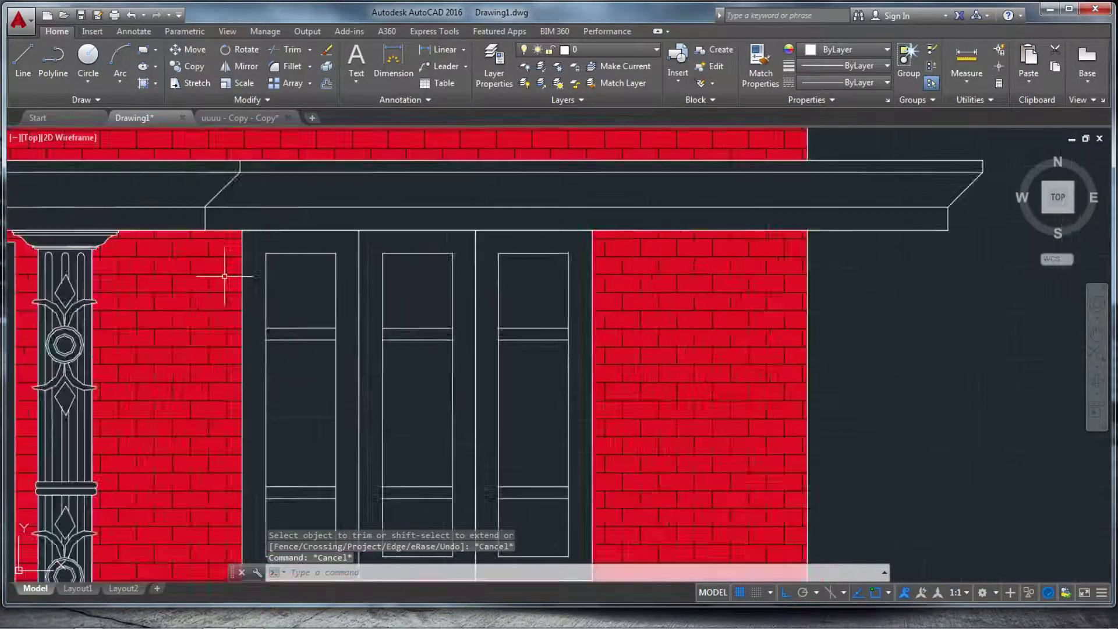
{"action": "scroll", "coordinate": [225, 276], "scroll_direction": "up", "scroll_amount": 2}
{"action": "scroll", "coordinate": [237, 194], "scroll_direction": "down", "scroll_amount": 4}
{"action": "left_click", "coordinate": [241, 198]}
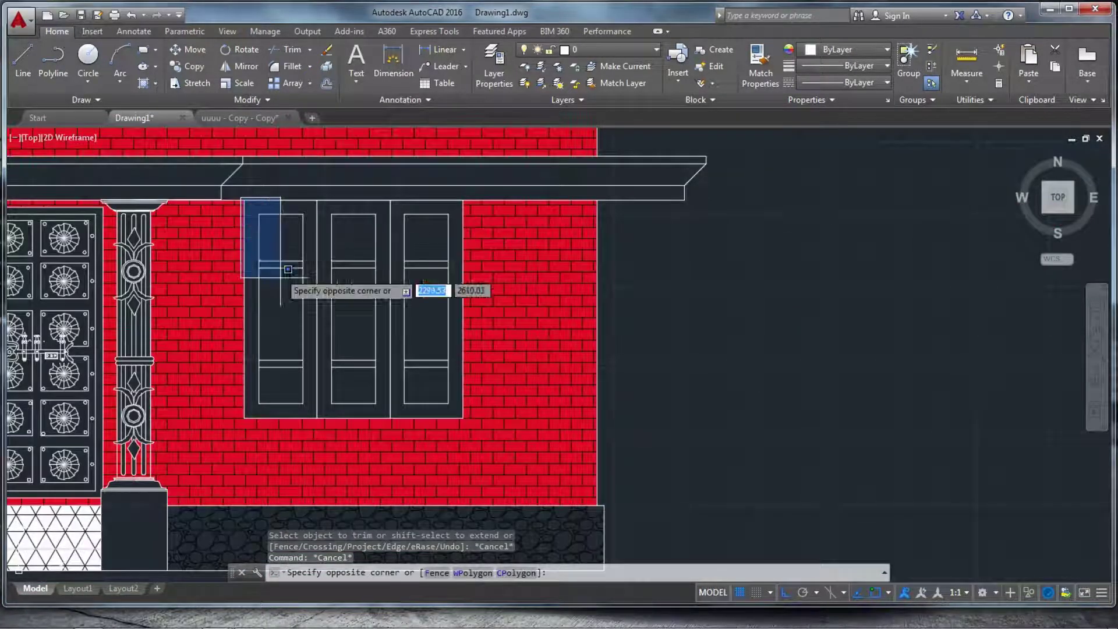
{"action": "left_click", "coordinate": [480, 441]}
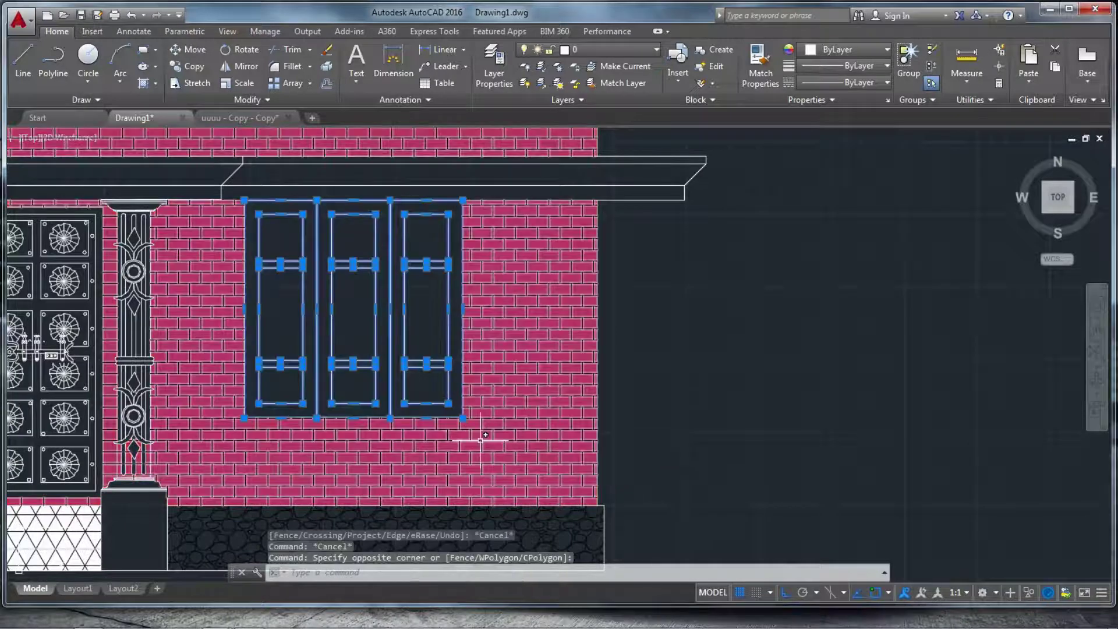
{"action": "type", "text": "co"}
{"action": "key", "text": "Return"}
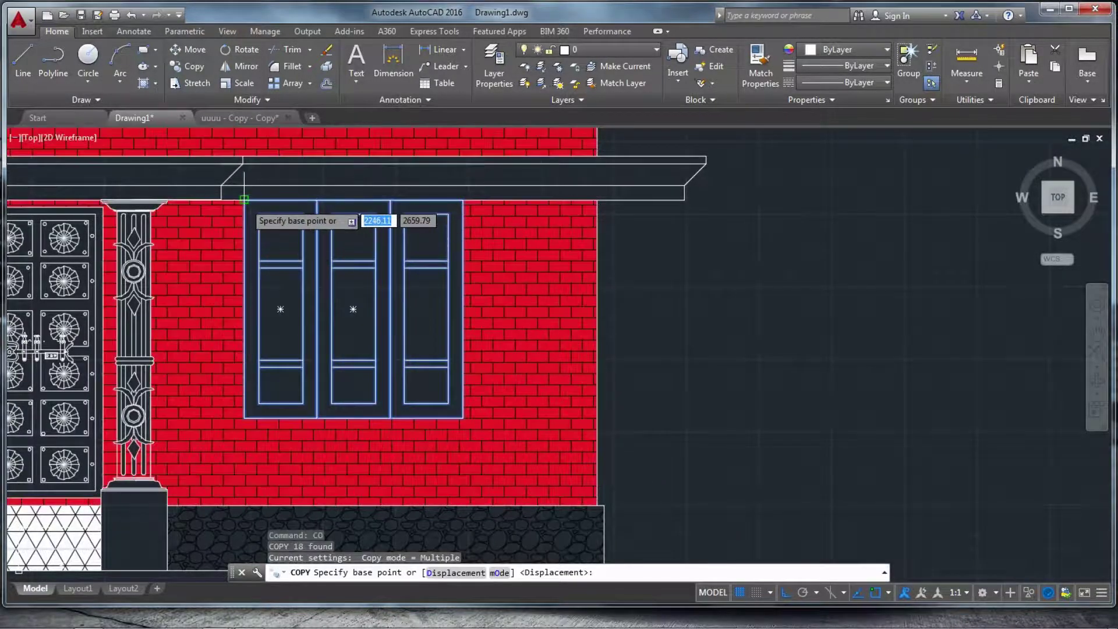
{"action": "left_click", "coordinate": [244, 199]}
{"action": "scroll", "coordinate": [400, 325], "scroll_direction": "down", "scroll_amount": 5}
{"action": "scroll", "coordinate": [714, 278], "scroll_direction": "up", "scroll_amount": 4}
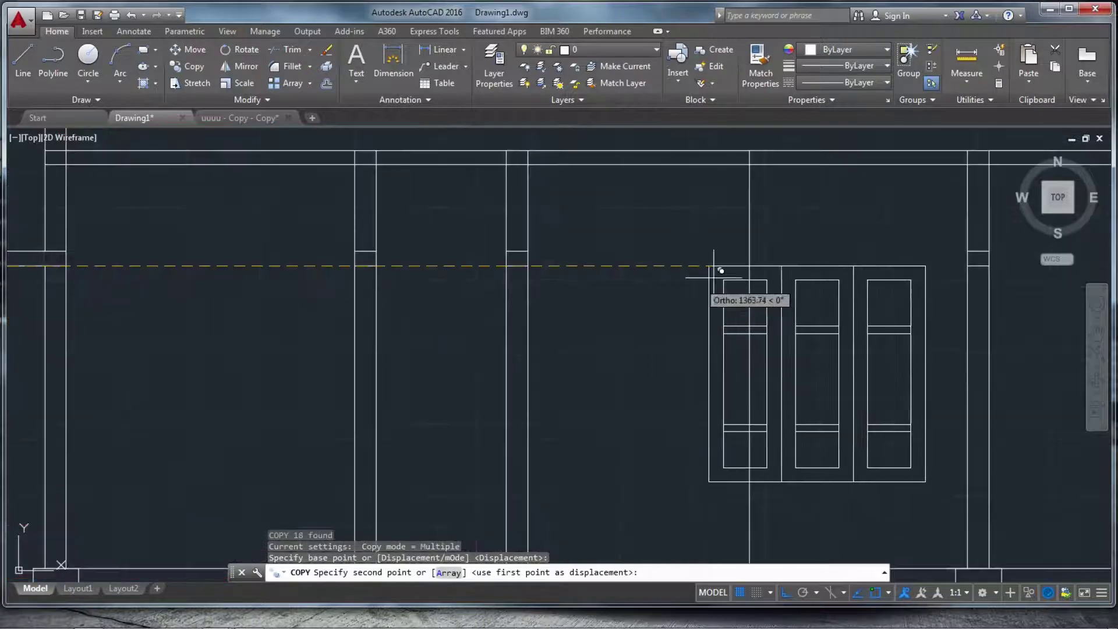
{"action": "left_click", "coordinate": [750, 266]}
{"action": "key", "text": "Escape"}
{"action": "key", "text": "Escape"}
{"action": "scroll", "coordinate": [404, 304], "scroll_direction": "down", "scroll_amount": 5}
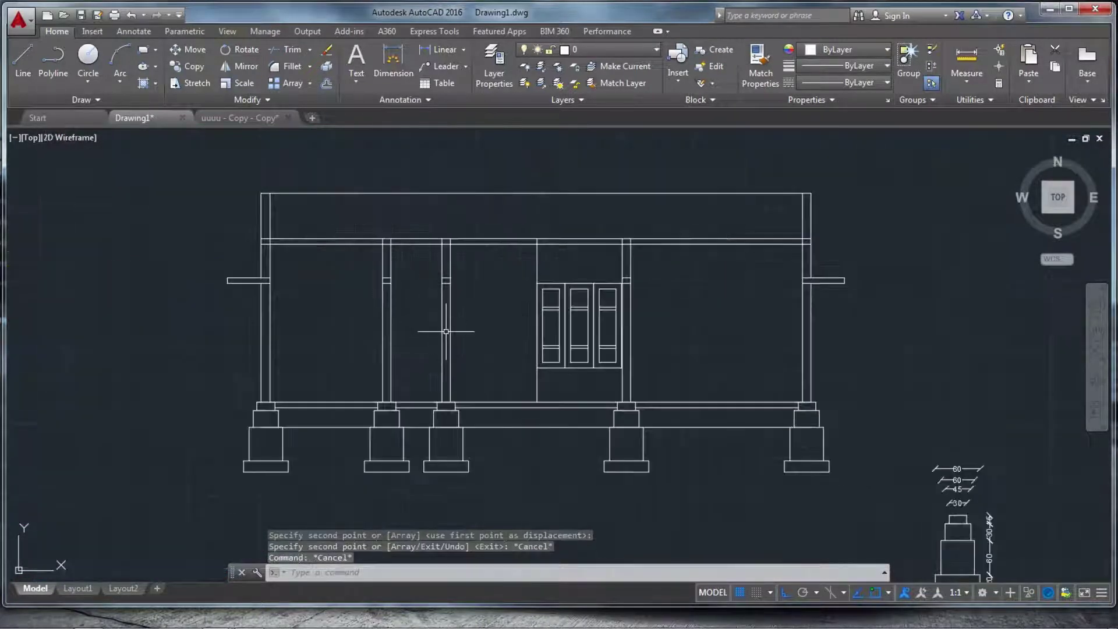
- Try to trim away the vertical lines of the first inner wall below its lintel, and undo the trim
{"action": "scroll", "coordinate": [555, 340], "scroll_direction": "down", "scroll_amount": 4}
{"action": "scroll", "coordinate": [510, 347], "scroll_direction": "up", "scroll_amount": 4}
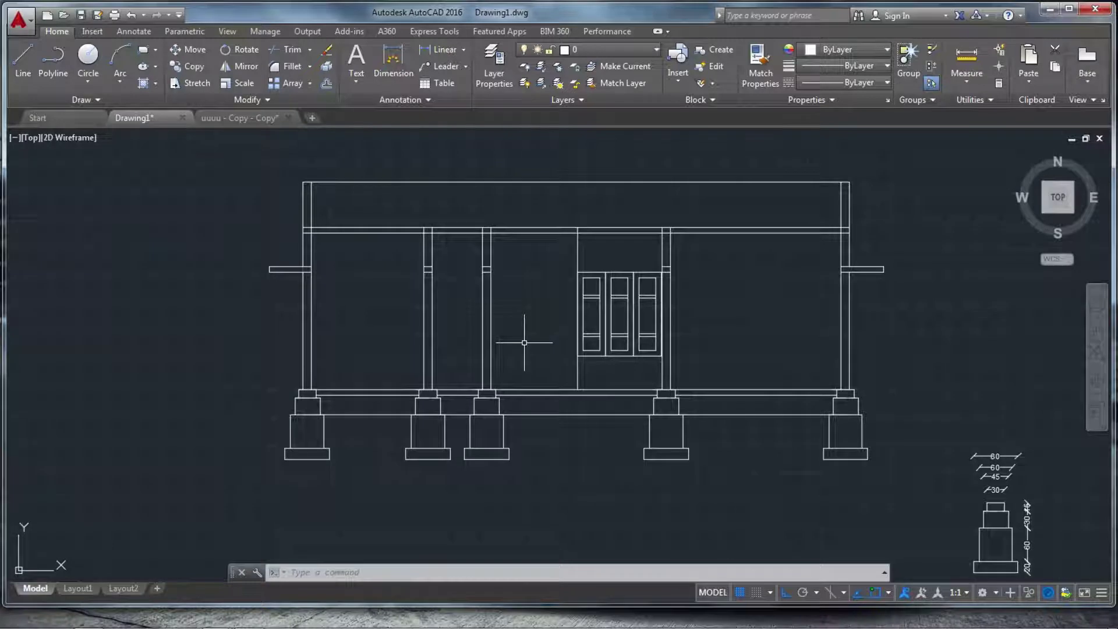
{"action": "scroll", "coordinate": [559, 344], "scroll_direction": "down", "scroll_amount": 4}
{"action": "scroll", "coordinate": [527, 343], "scroll_direction": "up", "scroll_amount": 4}
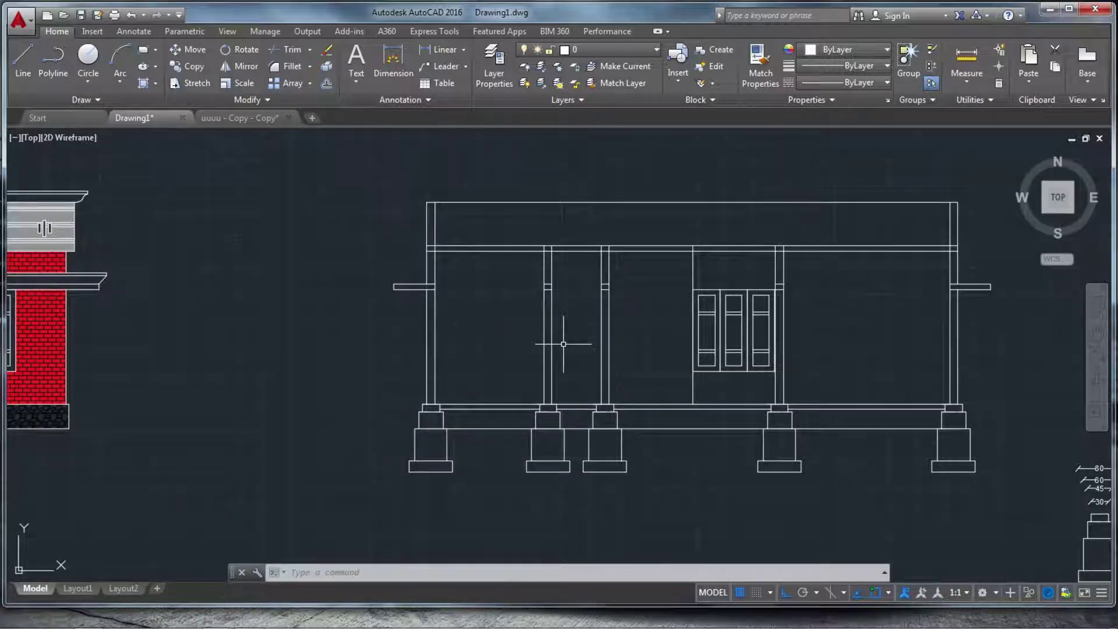
{"action": "key", "text": "Return"}
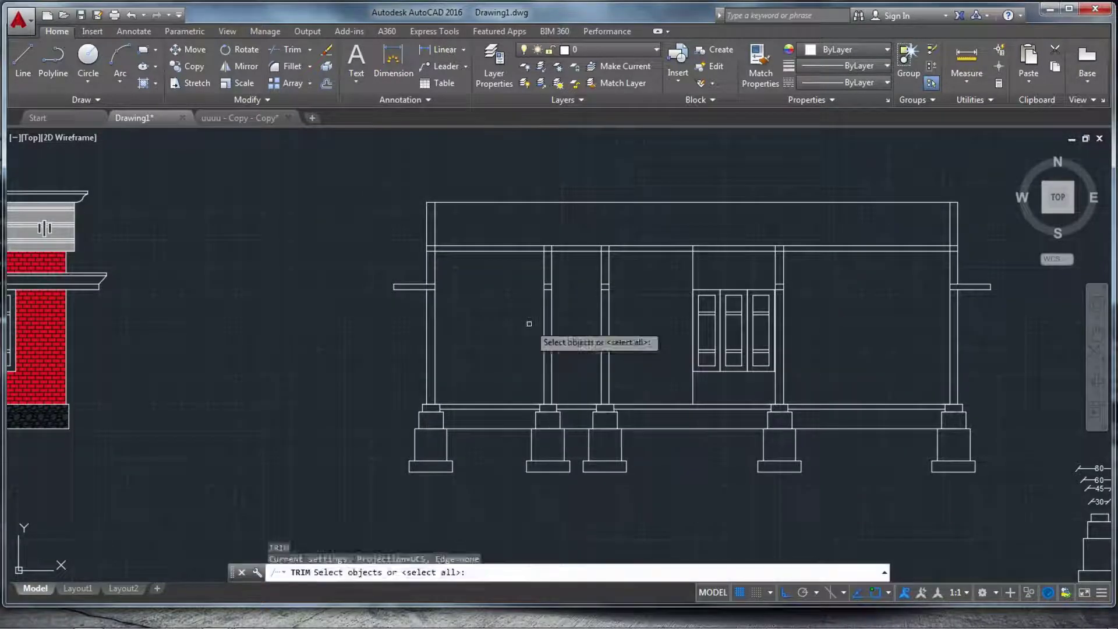
{"action": "key", "text": "Return"}
{"action": "left_click", "coordinate": [567, 352]}
{"action": "left_click", "coordinate": [507, 326]}
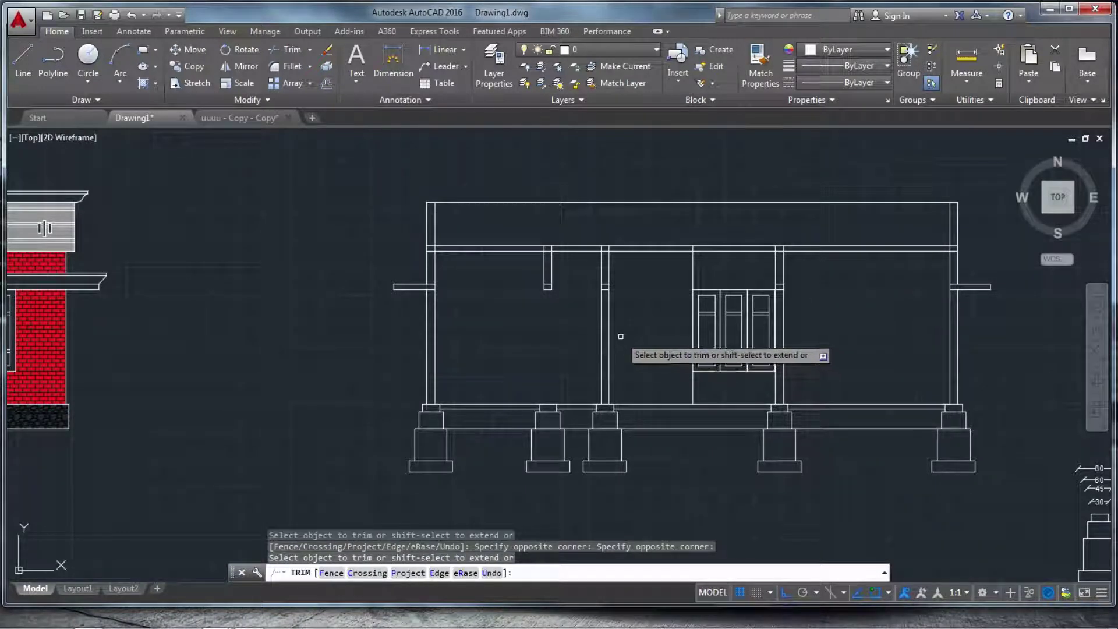
{"action": "key", "text": "ctrl+z"}
{"action": "scroll", "coordinate": [555, 319], "scroll_direction": "up", "scroll_amount": 2}
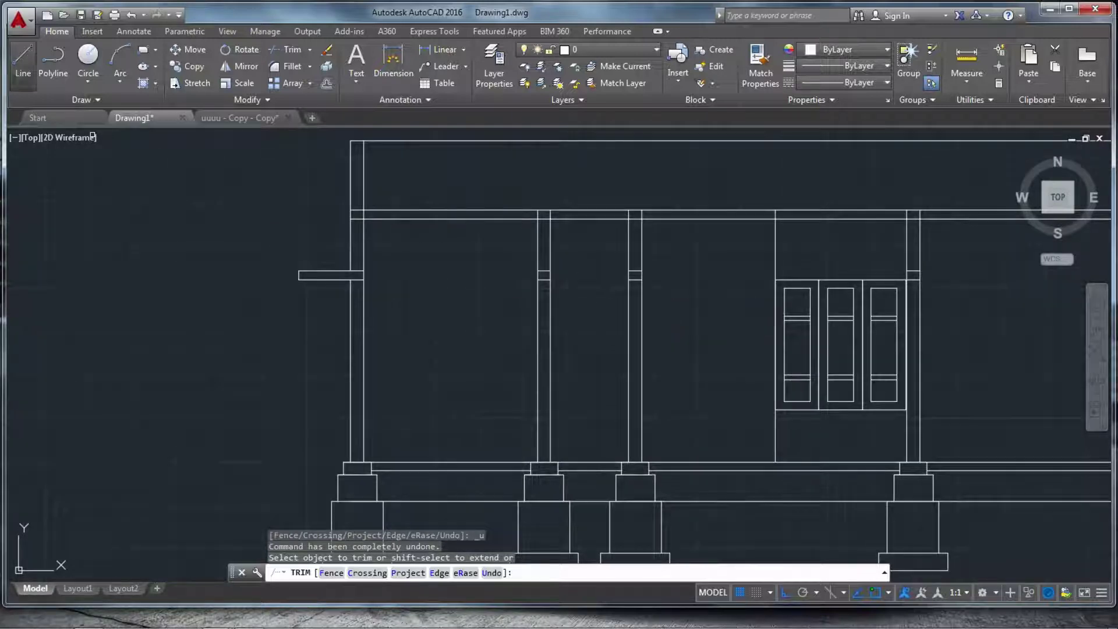
{"action": "key", "text": "Escape"}
- Draw a vertical line midway through the first inner wall from the lintel's underside down to the floor line
{"action": "type", "text": "l"}
{"action": "key", "text": "Return"}
{"action": "scroll", "coordinate": [513, 291], "scroll_direction": "up", "scroll_amount": 4}
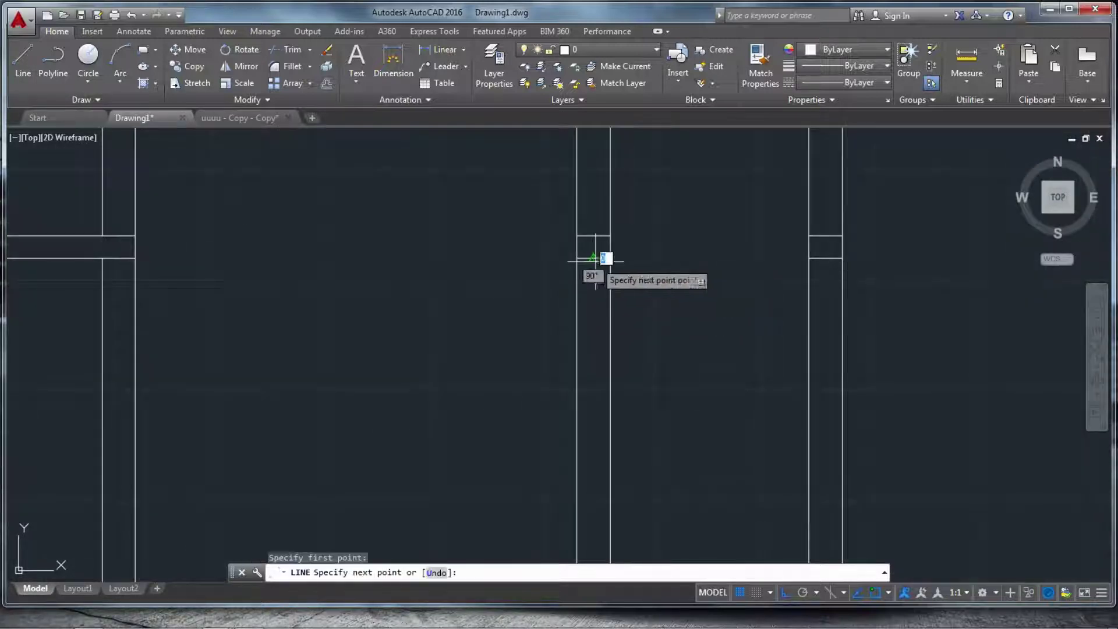
{"action": "scroll", "coordinate": [595, 258], "scroll_direction": "down", "scroll_amount": 5}
{"action": "scroll", "coordinate": [594, 350], "scroll_direction": "up", "scroll_amount": 4}
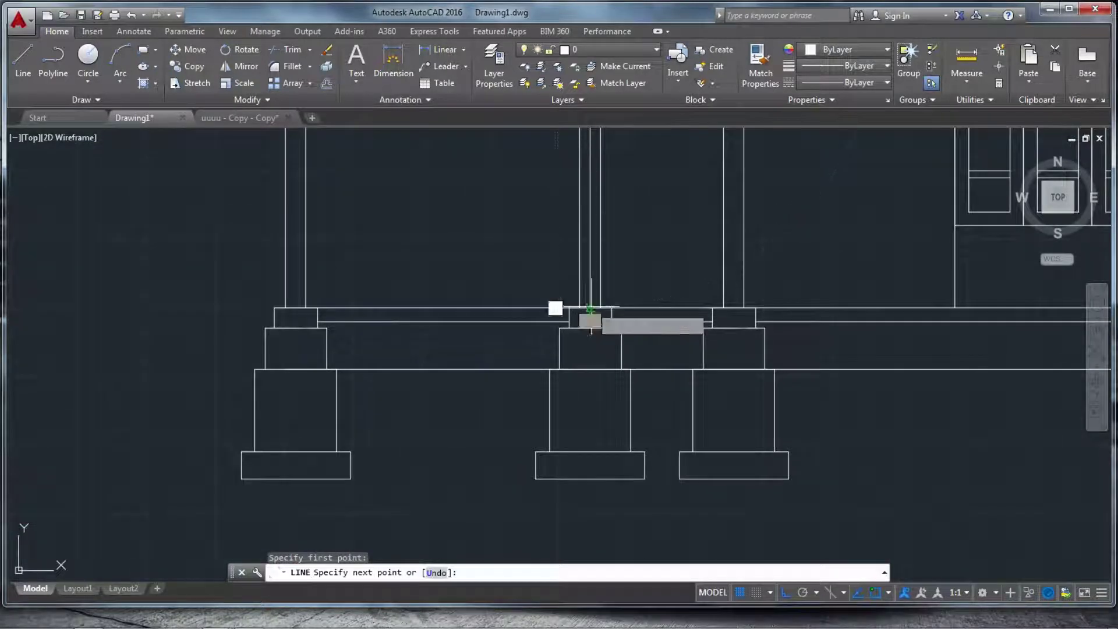
{"action": "key", "text": "Escape"}
{"action": "scroll", "coordinate": [590, 311], "scroll_direction": "down", "scroll_amount": 3}
{"action": "scroll", "coordinate": [499, 374], "scroll_direction": "down", "scroll_amount": 2}
- Draw the same vertical centre line in the second inner wall from the lintel's underside to the floor line
{"action": "key", "text": "Return"}
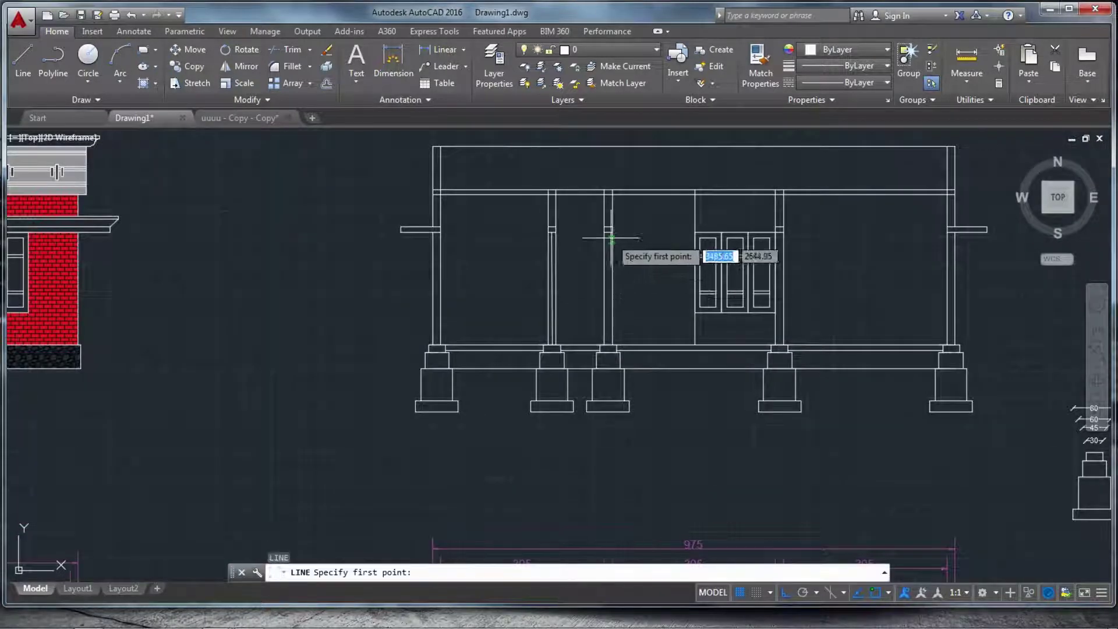
{"action": "scroll", "coordinate": [610, 238], "scroll_direction": "up", "scroll_amount": 4}
{"action": "left_click", "coordinate": [612, 243]}
{"action": "scroll", "coordinate": [612, 244], "scroll_direction": "down", "scroll_amount": 4}
{"action": "scroll", "coordinate": [607, 343], "scroll_direction": "up", "scroll_amount": 5}
{"action": "key", "text": "Return"}
{"action": "key", "text": "Return"}
{"action": "scroll", "coordinate": [580, 421], "scroll_direction": "down", "scroll_amount": 5}
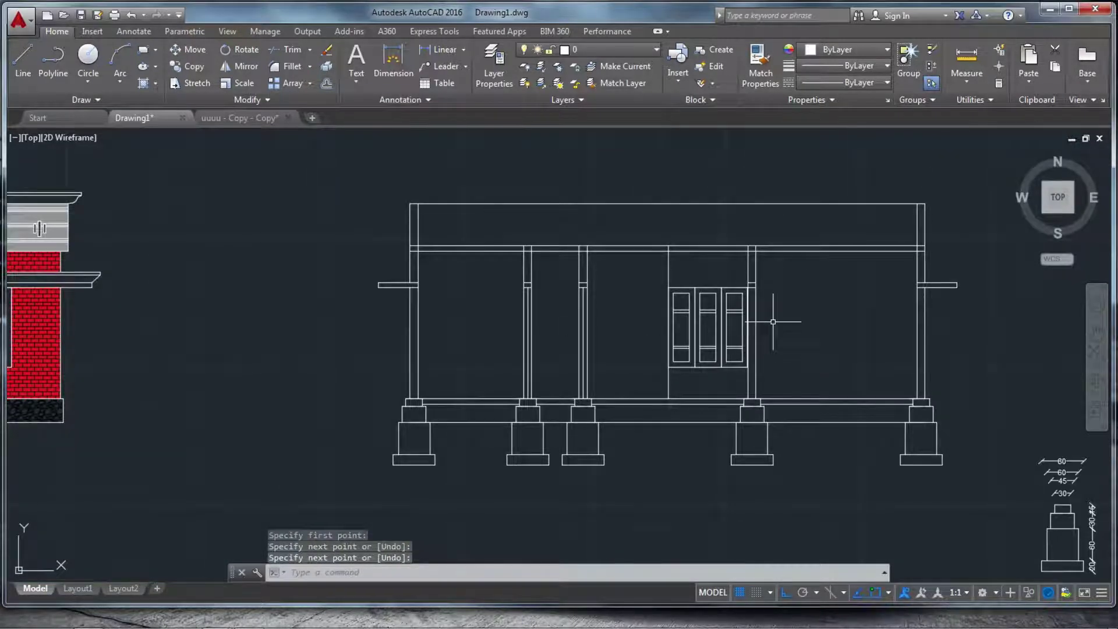
- Examine the walls and door openings along the section line on the ground floor plan and compare them with the section
{"action": "scroll", "coordinate": [773, 322], "scroll_direction": "up", "scroll_amount": 2}
{"action": "scroll", "coordinate": [737, 334], "scroll_direction": "down", "scroll_amount": 2}
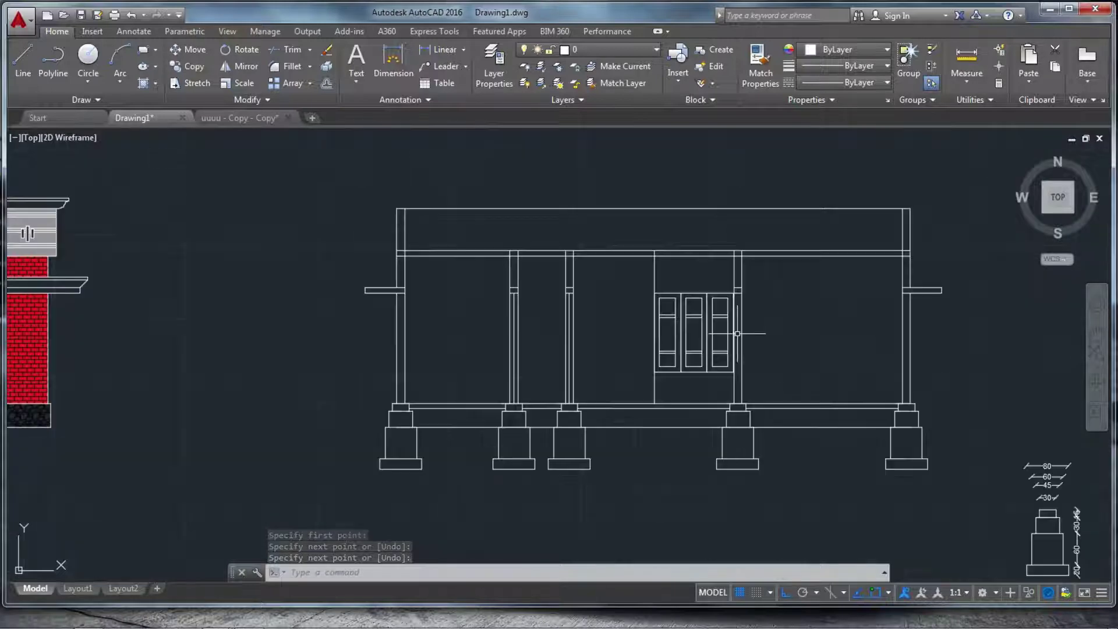
{"action": "scroll", "coordinate": [621, 182], "scroll_direction": "down", "scroll_amount": 6}
{"action": "scroll", "coordinate": [569, 423], "scroll_direction": "up", "scroll_amount": 5}
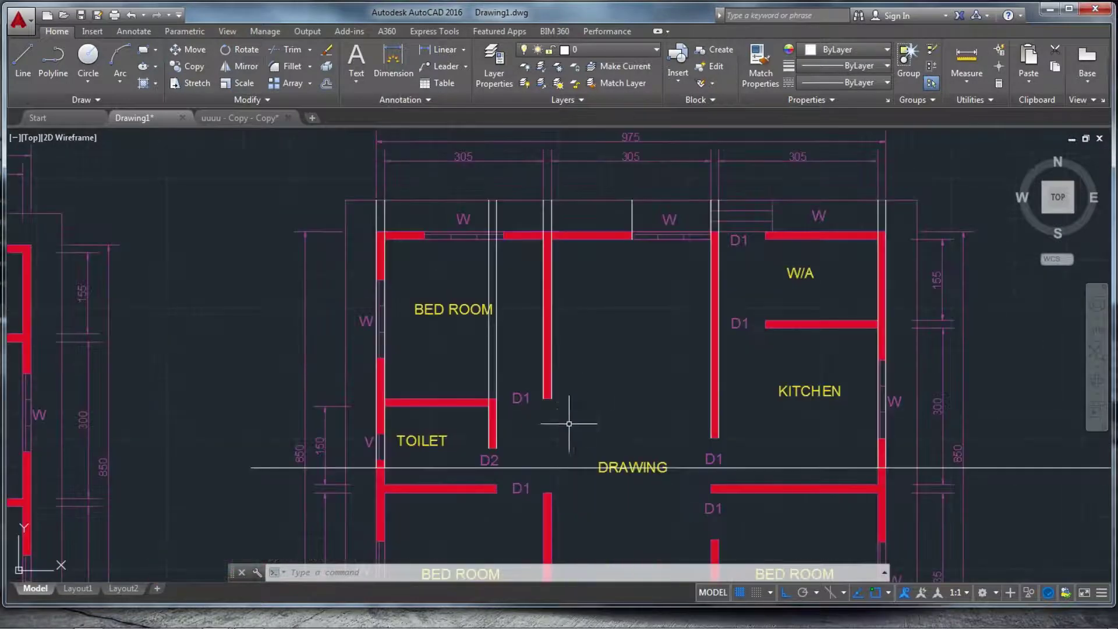
{"action": "scroll", "coordinate": [569, 243], "scroll_direction": "down", "scroll_amount": 7}
{"action": "scroll", "coordinate": [558, 188], "scroll_direction": "up", "scroll_amount": 5}
{"action": "scroll", "coordinate": [558, 188], "scroll_direction": "up", "scroll_amount": 4}
{"action": "scroll", "coordinate": [560, 259], "scroll_direction": "down", "scroll_amount": 4}
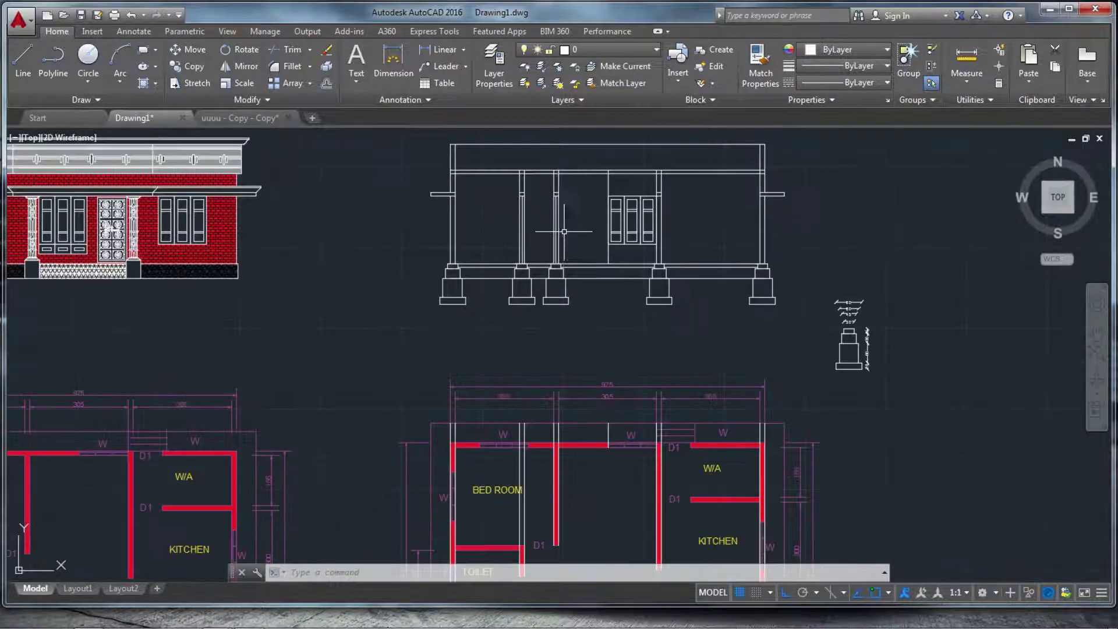
{"action": "scroll", "coordinate": [568, 198], "scroll_direction": "up", "scroll_amount": 2}
{"action": "scroll", "coordinate": [567, 262], "scroll_direction": "down", "scroll_amount": 4}
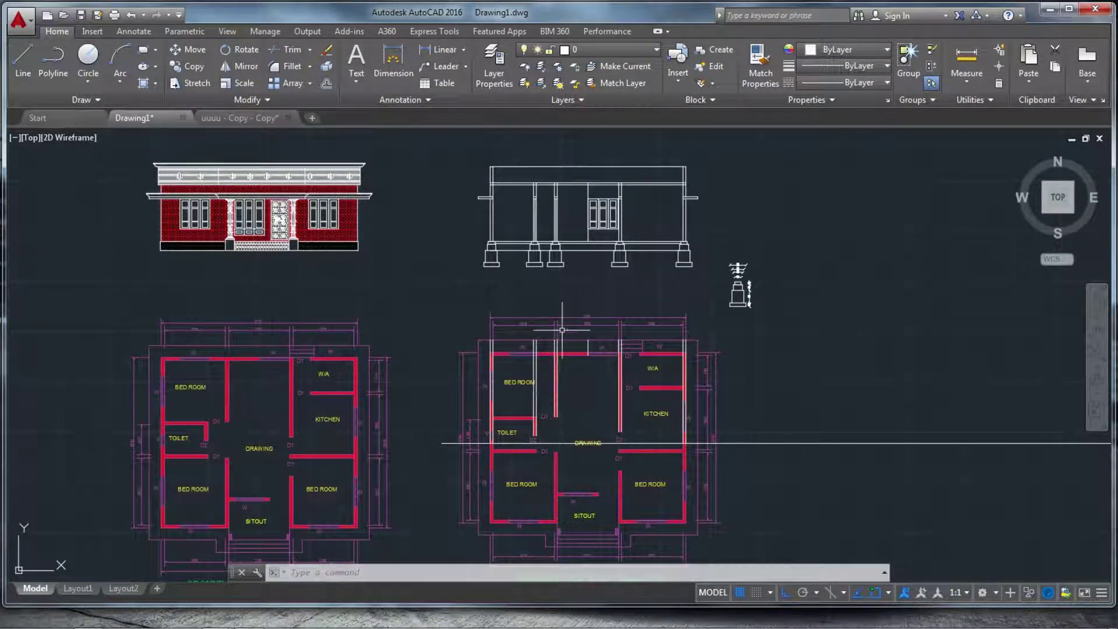
{"action": "scroll", "coordinate": [555, 415], "scroll_direction": "up", "scroll_amount": 5}
{"action": "scroll", "coordinate": [544, 445], "scroll_direction": "up", "scroll_amount": 2}
{"action": "scroll", "coordinate": [543, 439], "scroll_direction": "down", "scroll_amount": 4}
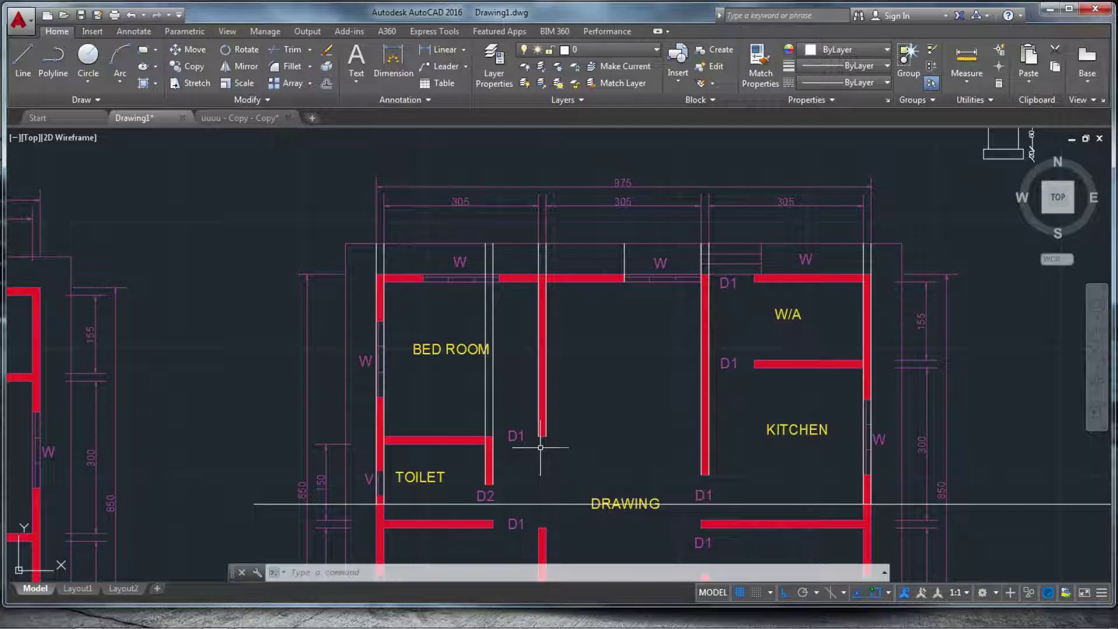
{"action": "scroll", "coordinate": [546, 437], "scroll_direction": "down", "scroll_amount": 5}
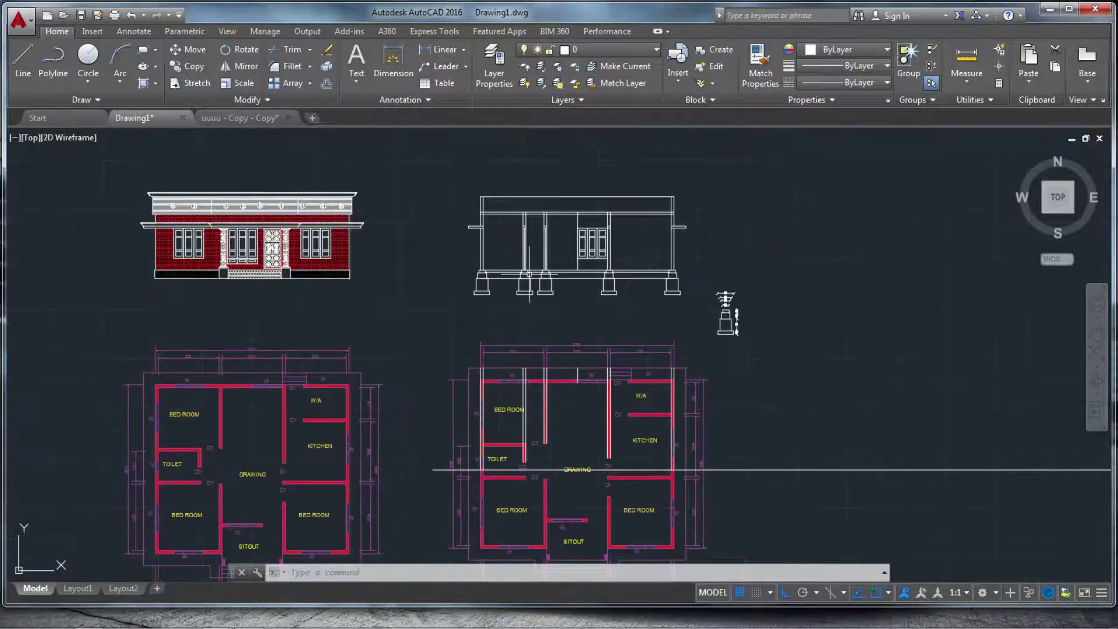
{"action": "scroll", "coordinate": [539, 326], "scroll_direction": "up", "scroll_amount": 1}
{"action": "scroll", "coordinate": [543, 430], "scroll_direction": "down", "scroll_amount": 4}
{"action": "scroll", "coordinate": [542, 438], "scroll_direction": "up", "scroll_amount": 5}
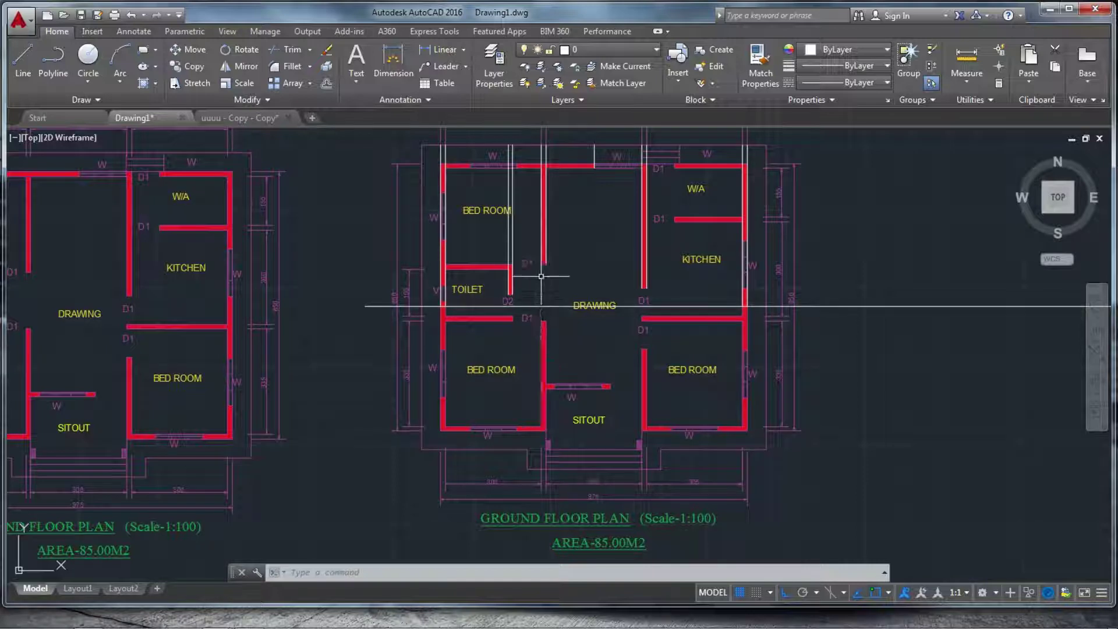
{"action": "scroll", "coordinate": [538, 406], "scroll_direction": "down", "scroll_amount": 5}
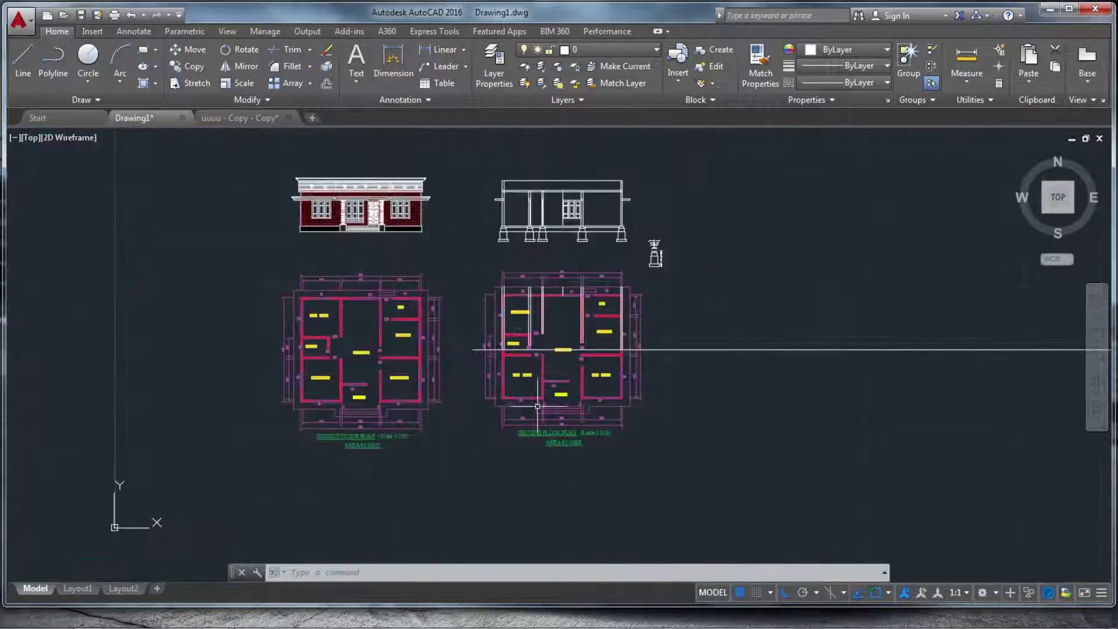
{"action": "scroll", "coordinate": [527, 189], "scroll_direction": "up", "scroll_amount": 6}
{"action": "key", "text": "Escape"}
{"action": "scroll", "coordinate": [600, 299], "scroll_direction": "down", "scroll_amount": 5}
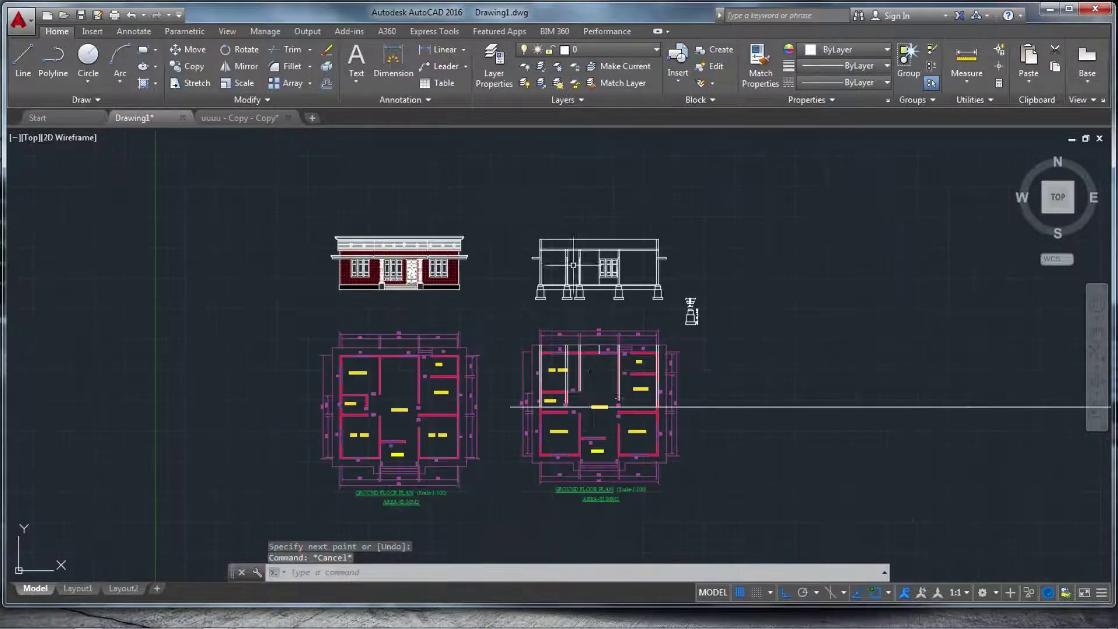
{"action": "scroll", "coordinate": [578, 437], "scroll_direction": "up", "scroll_amount": 4}
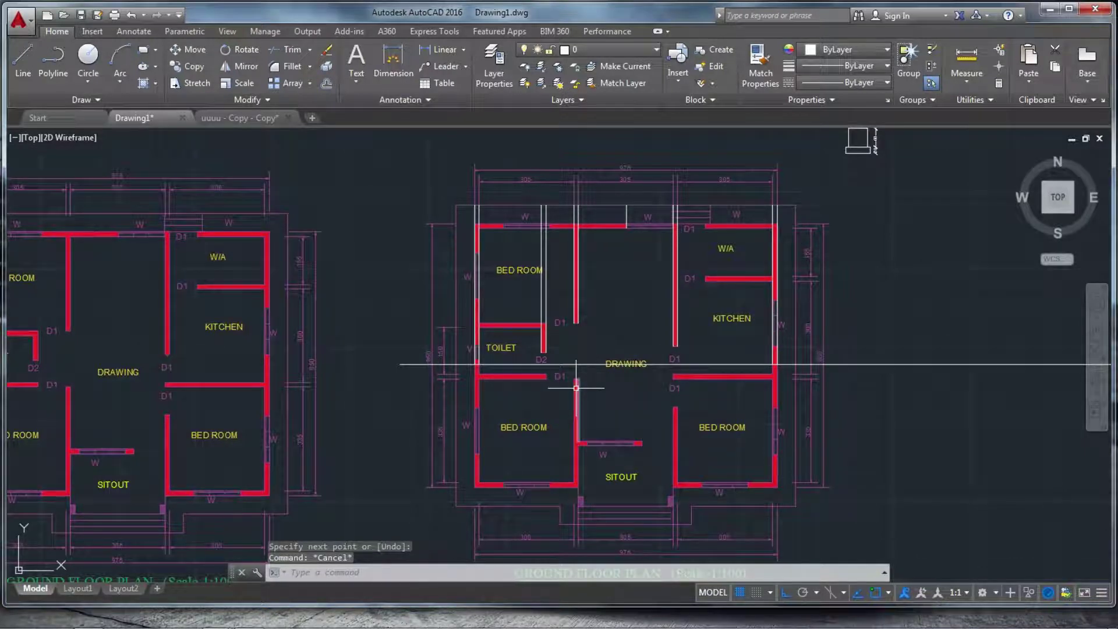
{"action": "scroll", "coordinate": [606, 370], "scroll_direction": "up", "scroll_amount": 2}
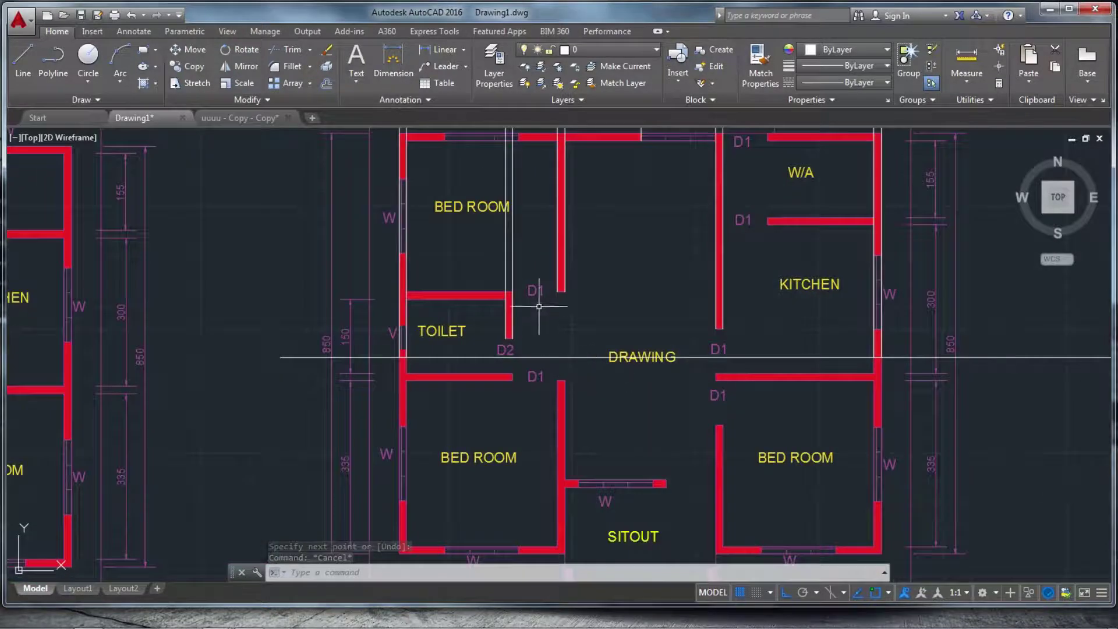
{"action": "scroll", "coordinate": [518, 375], "scroll_direction": "down", "scroll_amount": 4}
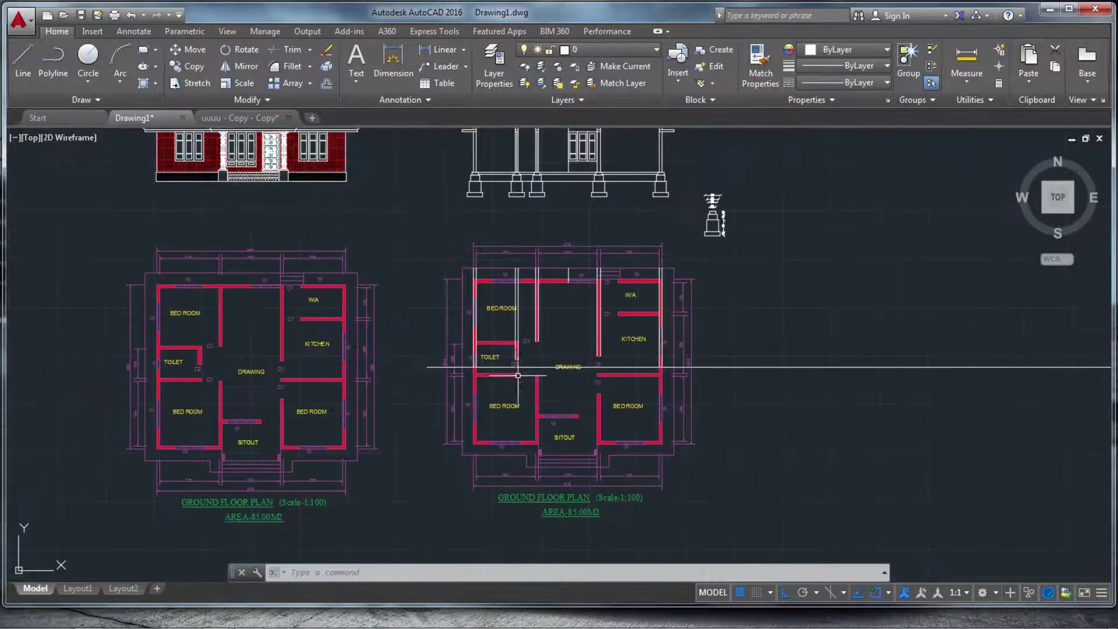
- Trim the first inner wall's two vertical lines where they cross the roof slab
{"action": "scroll", "coordinate": [549, 277], "scroll_direction": "up", "scroll_amount": 2}
{"action": "scroll", "coordinate": [408, 318], "scroll_direction": "up", "scroll_amount": 4}
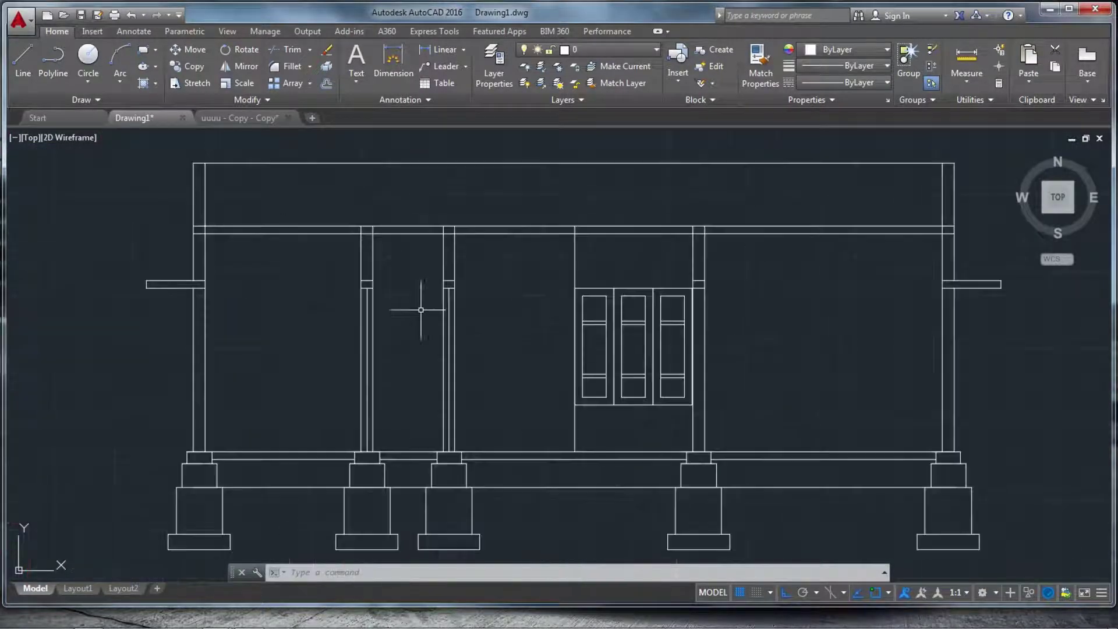
{"action": "scroll", "coordinate": [406, 249], "scroll_direction": "down", "scroll_amount": 2}
{"action": "scroll", "coordinate": [384, 255], "scroll_direction": "up", "scroll_amount": 4}
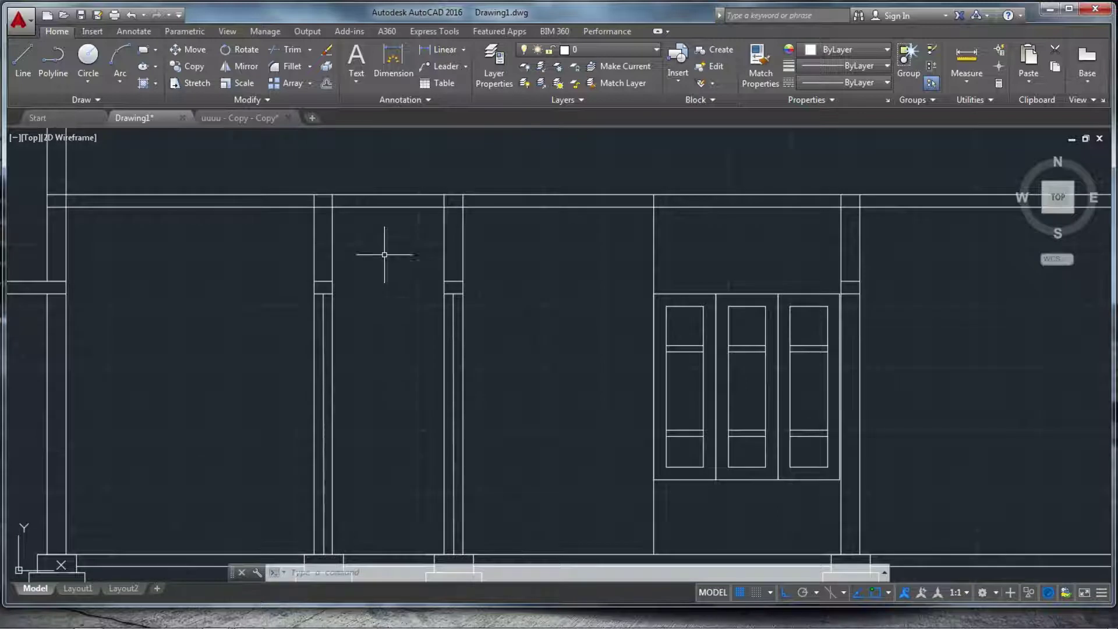
{"action": "type", "text": "te cor"}
{"action": "key", "text": "Return"}
{"action": "key", "text": "Return"}
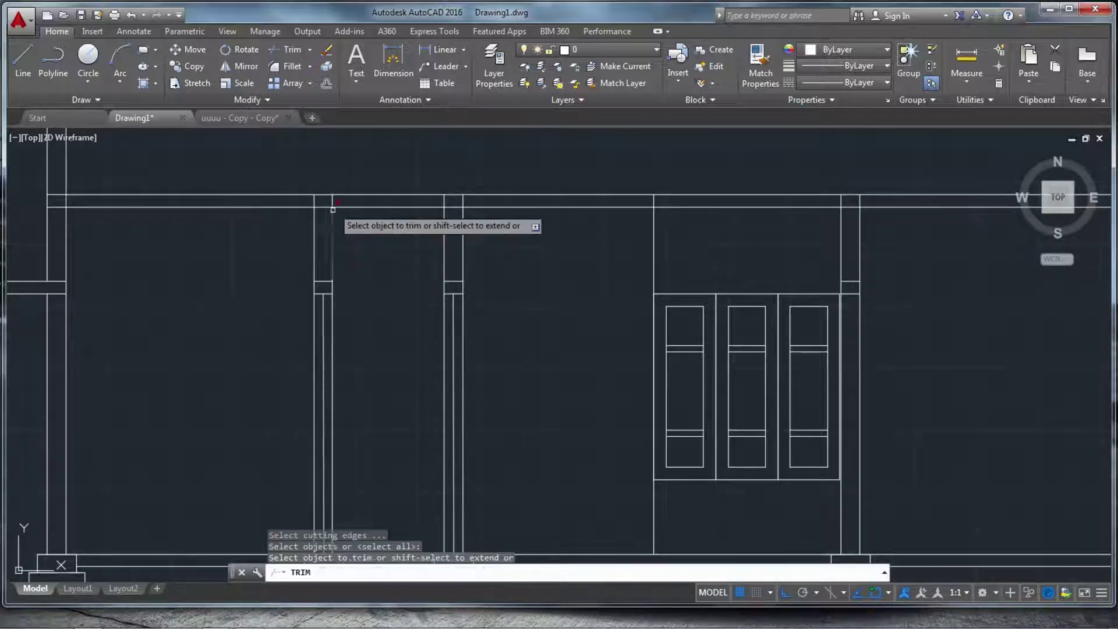
{"action": "scroll", "coordinate": [336, 205], "scroll_direction": "up", "scroll_amount": 6}
{"action": "left_click", "coordinate": [337, 202]}
{"action": "left_click", "coordinate": [206, 198]}
{"action": "scroll", "coordinate": [439, 314], "scroll_direction": "down", "scroll_amount": 6}
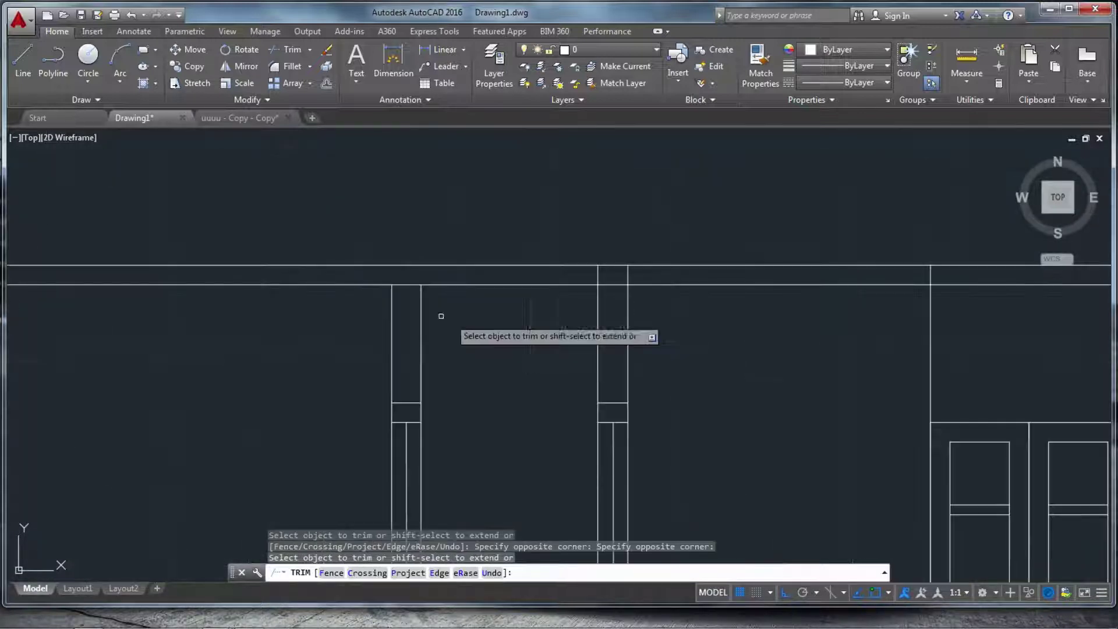
- Trim the left outer wall's inner line and the second inner wall's lines out of the roof slab thickness
{"action": "scroll", "coordinate": [225, 300], "scroll_direction": "up", "scroll_amount": 6}
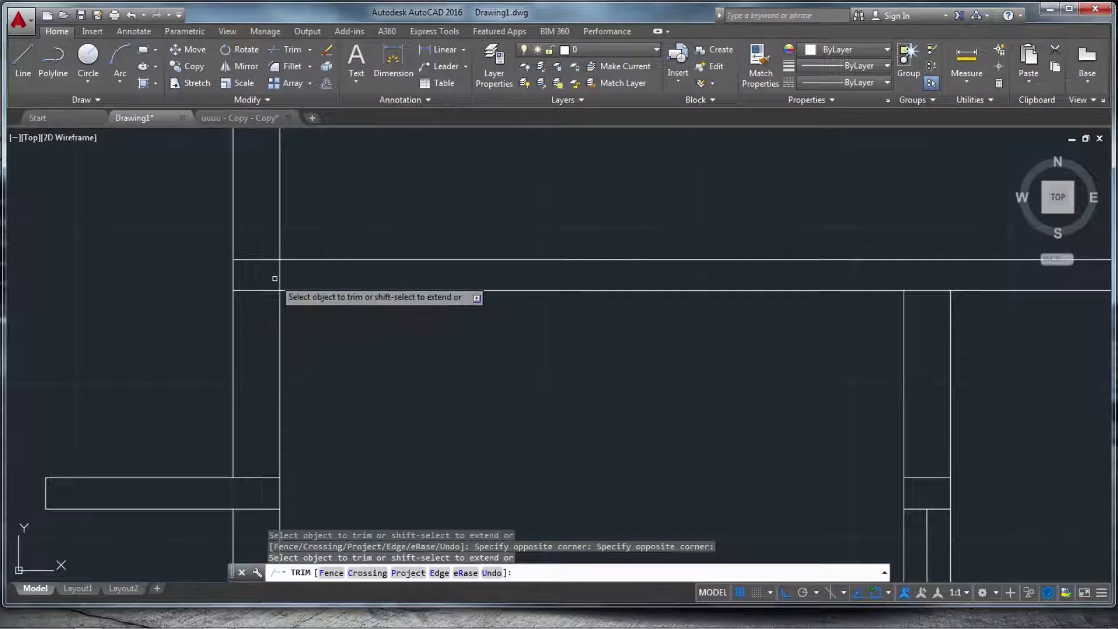
{"action": "left_click", "coordinate": [280, 277]}
{"action": "left_click", "coordinate": [290, 274]}
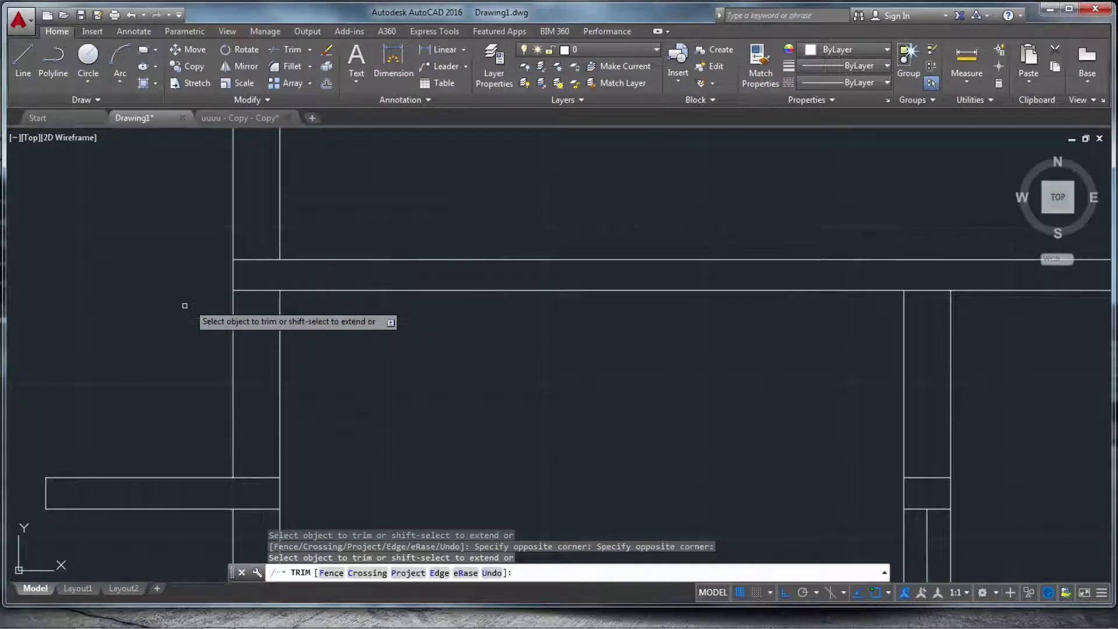
{"action": "scroll", "coordinate": [198, 313], "scroll_direction": "down", "scroll_amount": 6}
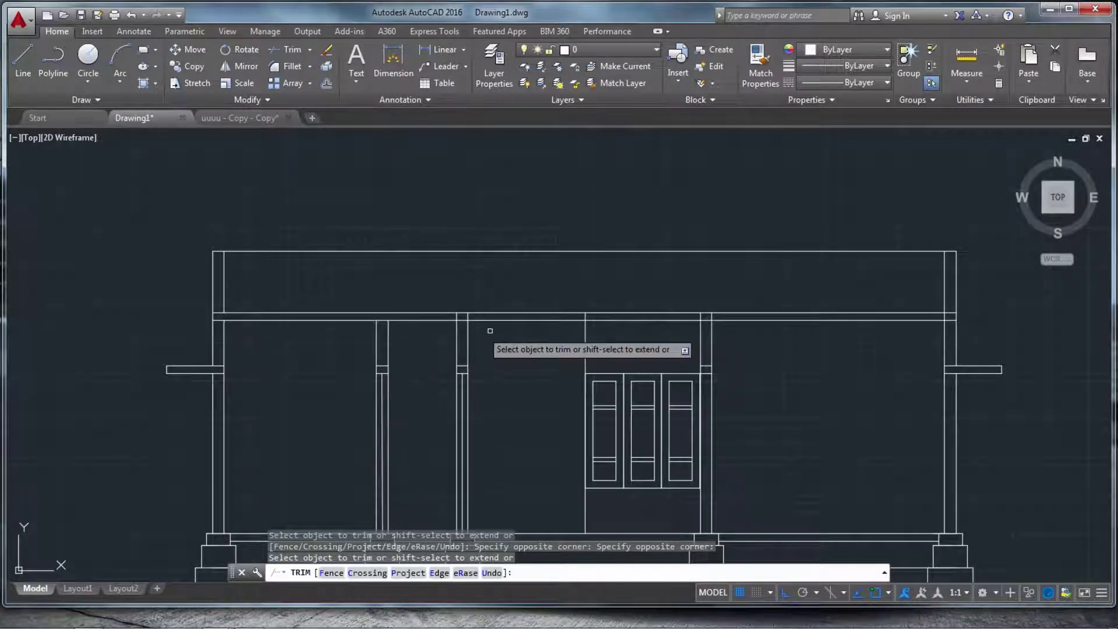
{"action": "scroll", "coordinate": [495, 329], "scroll_direction": "up", "scroll_amount": 4}
{"action": "scroll", "coordinate": [764, 343], "scroll_direction": "down", "scroll_amount": 4}
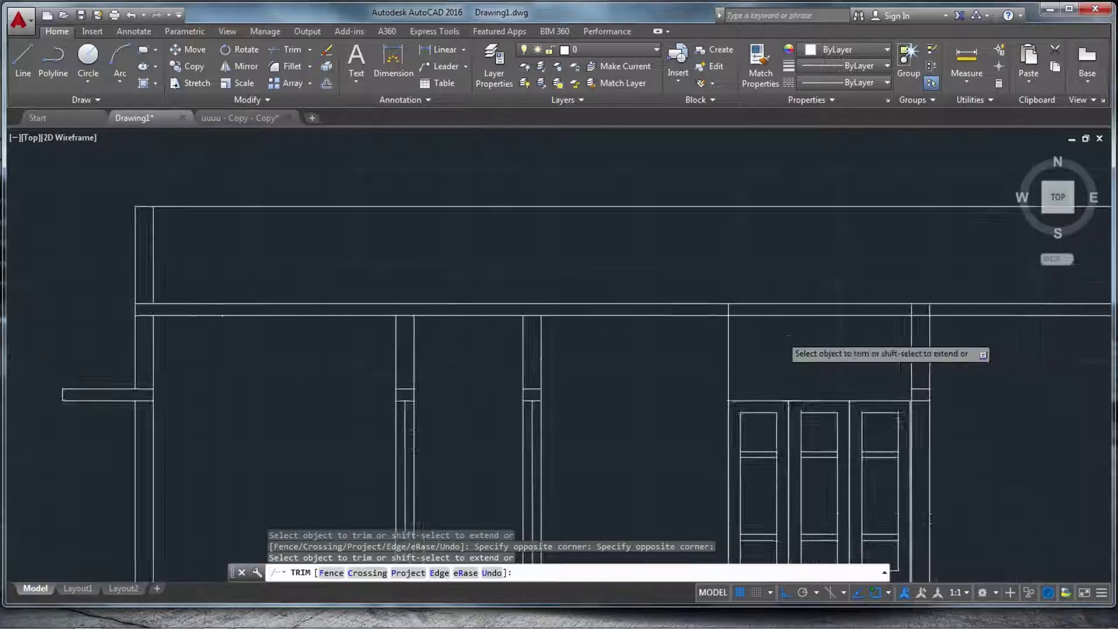
- Trim the vertical lines of the inner wall beside the window out of the roof slab
{"action": "scroll", "coordinate": [816, 338], "scroll_direction": "up", "scroll_amount": 6}
{"action": "left_click", "coordinate": [772, 283]}
{"action": "left_click", "coordinate": [468, 283]}
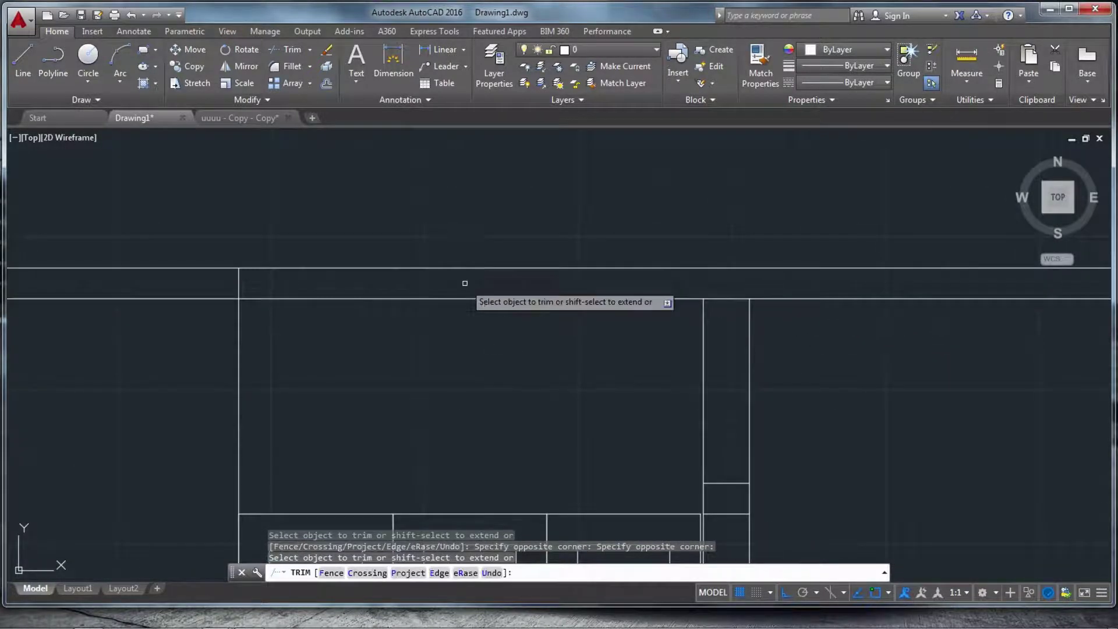
{"action": "key", "text": "Escape"}
- Delete the leftover vertical ray running from the roof slab to the floor along the window's left edge
{"action": "scroll", "coordinate": [323, 386], "scroll_direction": "down", "scroll_amount": 4}
{"action": "left_click", "coordinate": [321, 384]}
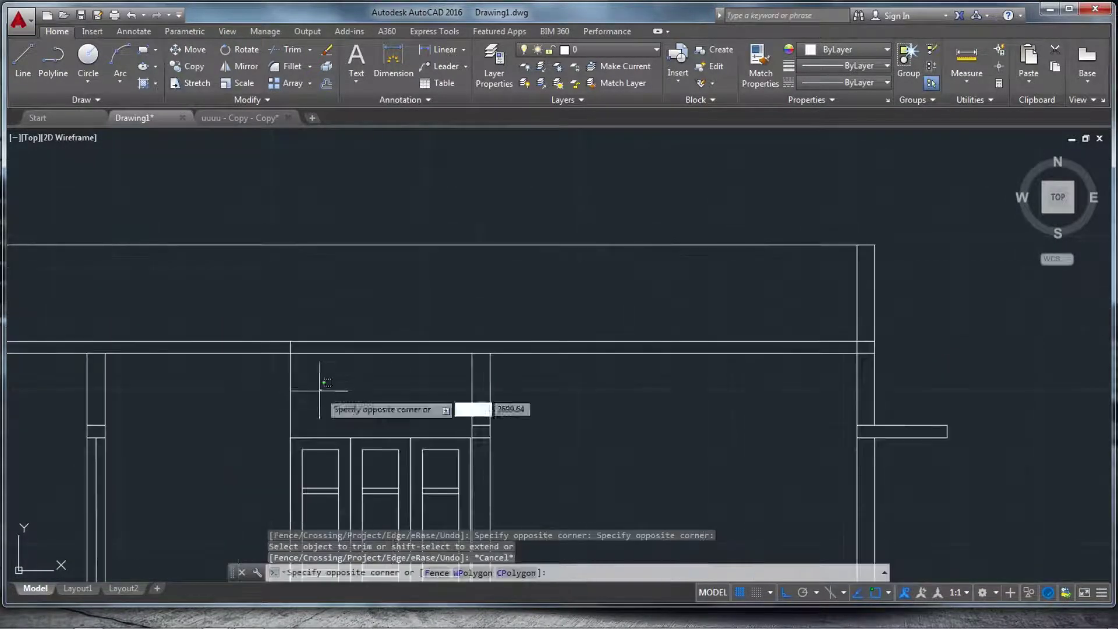
{"action": "left_click", "coordinate": [225, 383]}
{"action": "key", "text": "Delete"}
{"action": "scroll", "coordinate": [316, 369], "scroll_direction": "down", "scroll_amount": 4}
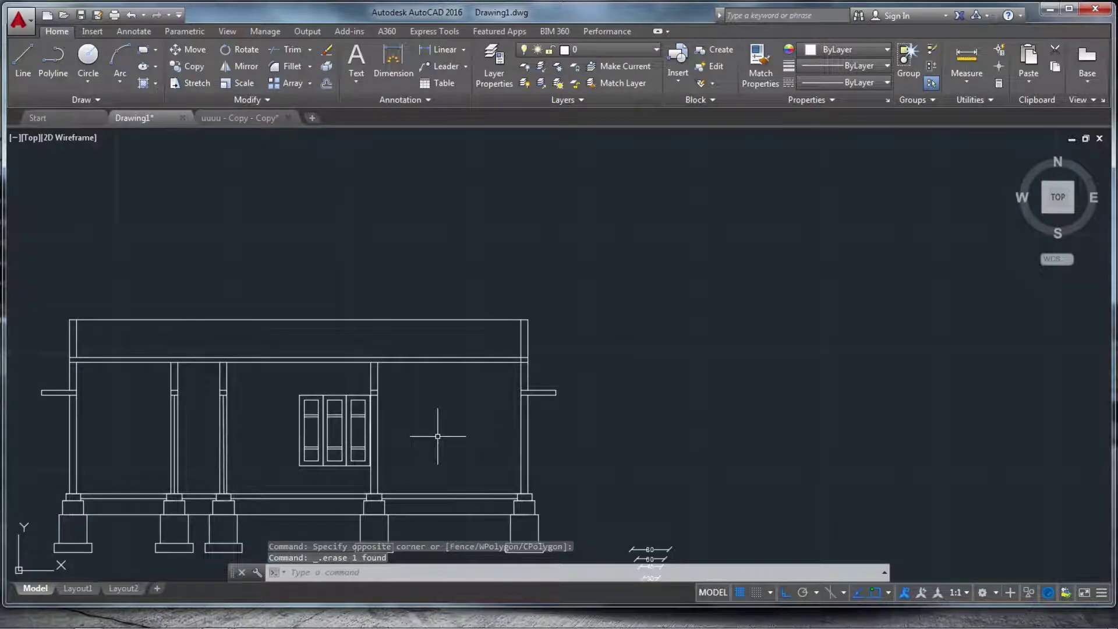
- Trim the right outer wall's inner line where it crosses the roof slab
{"action": "scroll", "coordinate": [557, 366], "scroll_direction": "up", "scroll_amount": 4}
{"action": "key", "text": "Escape"}
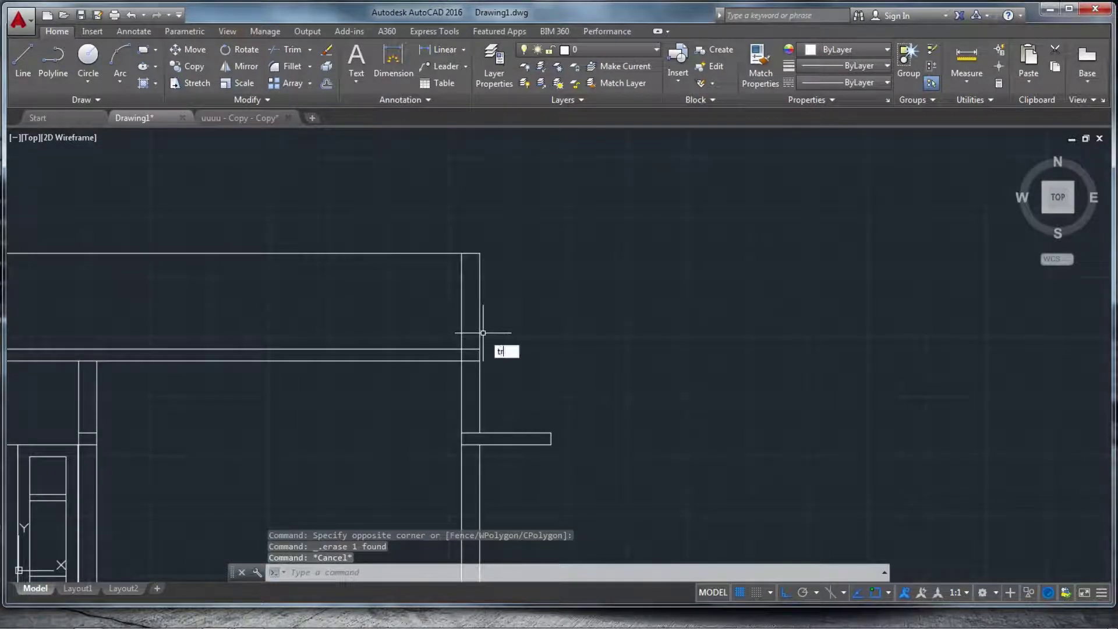
{"action": "key", "text": "Return"}
{"action": "key", "text": "Return"}
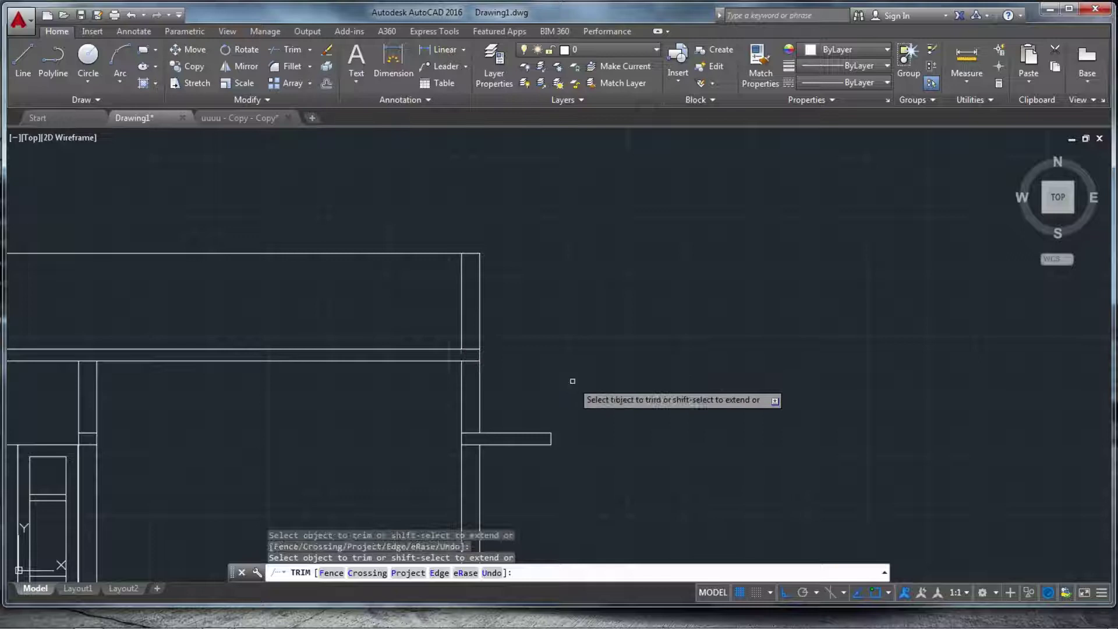
- Examine the section's inner walls and window against the ground floor plan, and end the trim
{"action": "scroll", "coordinate": [573, 381], "scroll_direction": "down", "scroll_amount": 4}
{"action": "scroll", "coordinate": [303, 379], "scroll_direction": "down", "scroll_amount": 1}
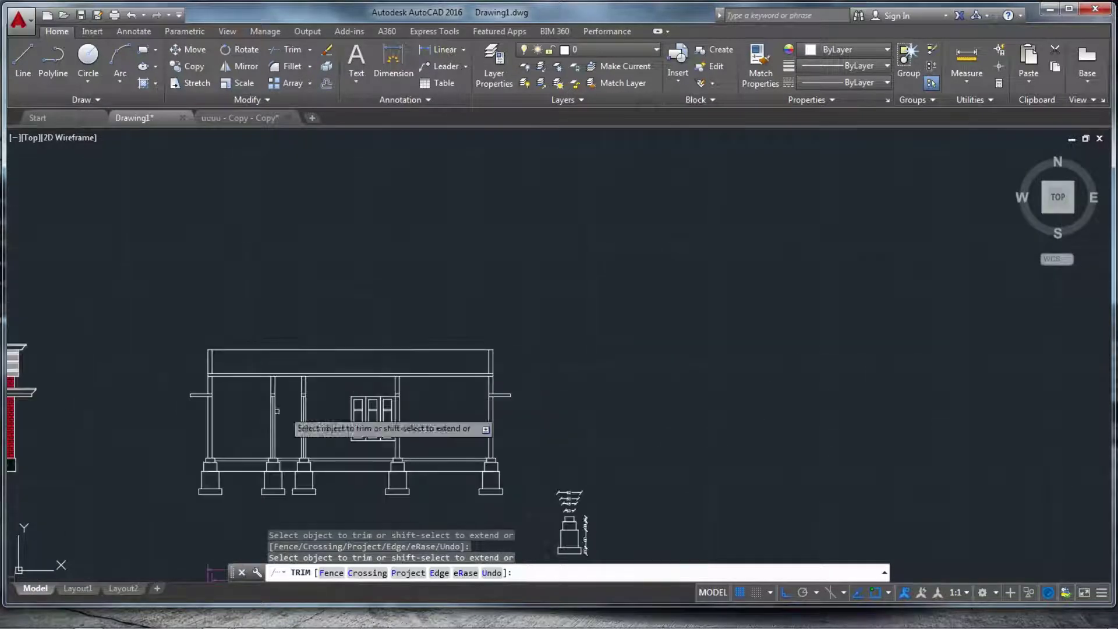
{"action": "scroll", "coordinate": [314, 443], "scroll_direction": "down", "scroll_amount": 1}
{"action": "scroll", "coordinate": [283, 451], "scroll_direction": "up", "scroll_amount": 3}
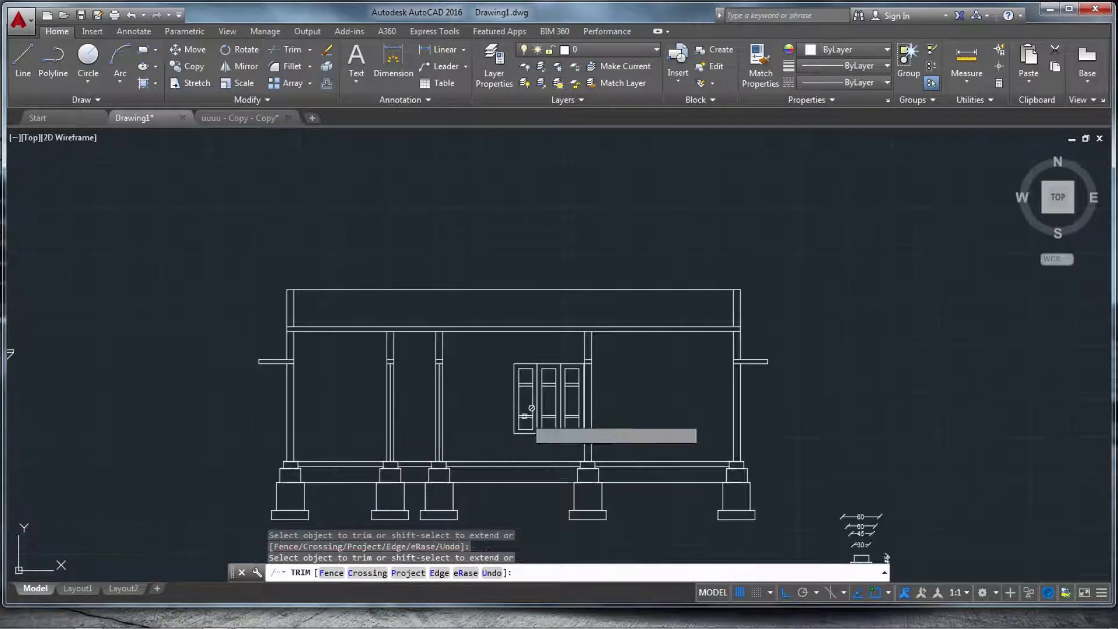
{"action": "scroll", "coordinate": [452, 396], "scroll_direction": "down", "scroll_amount": 2}
{"action": "scroll", "coordinate": [443, 431], "scroll_direction": "up", "scroll_amount": 3}
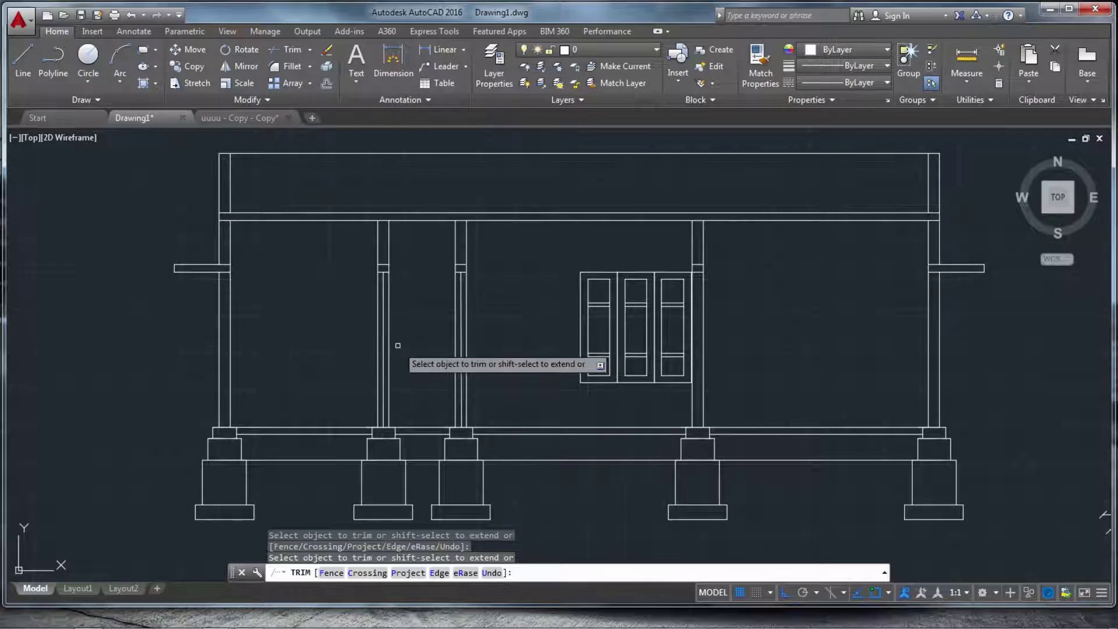
{"action": "scroll", "coordinate": [398, 345], "scroll_direction": "down", "scroll_amount": 10}
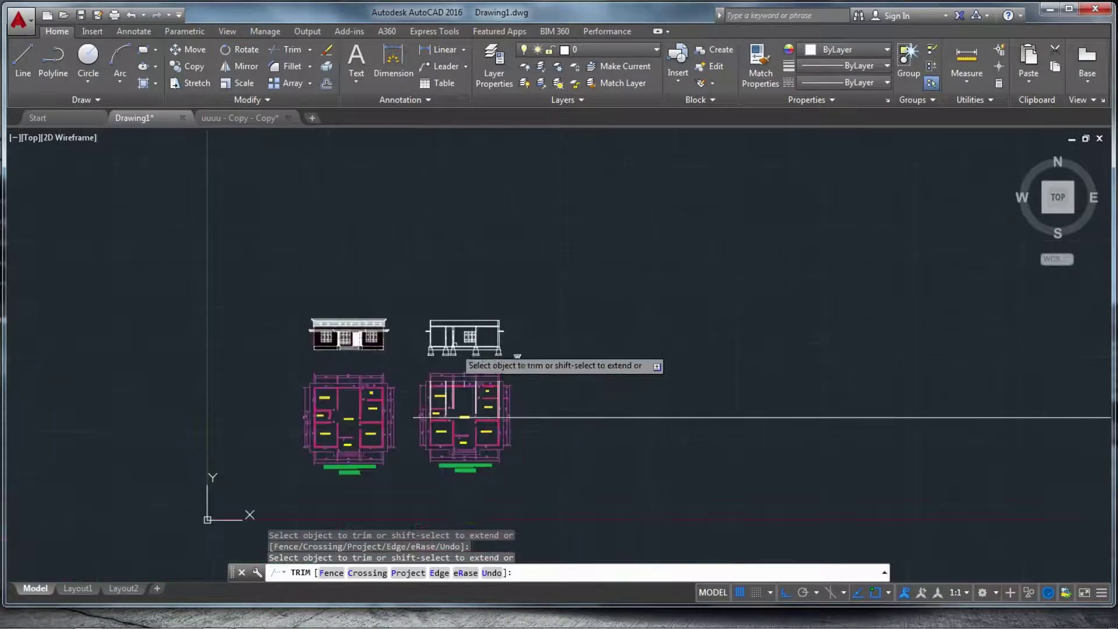
{"action": "scroll", "coordinate": [437, 384], "scroll_direction": "up", "scroll_amount": 4}
{"action": "key", "text": "Escape"}
{"action": "key", "text": "Escape"}
{"action": "key", "text": "Escape"}
- Delete the vertical centre line in the second inner wall below its lintel
{"action": "scroll", "coordinate": [433, 278], "scroll_direction": "up", "scroll_amount": 3}
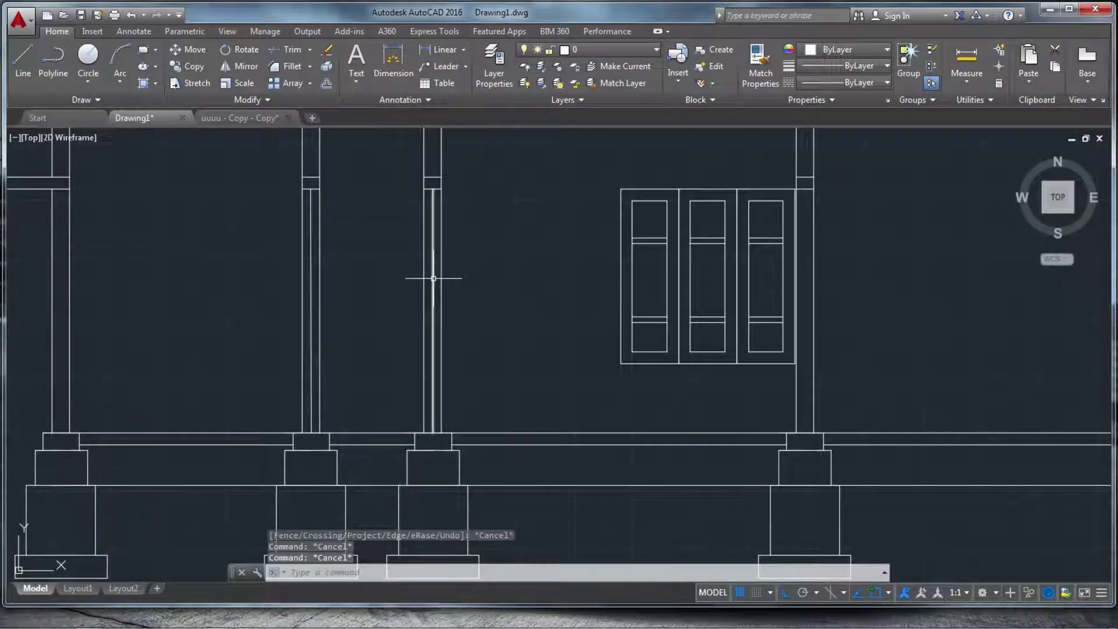
{"action": "left_click", "coordinate": [433, 279]}
{"action": "key", "text": "Delete"}
{"action": "left_click", "coordinate": [459, 304]}
{"action": "key", "text": "Escape"}
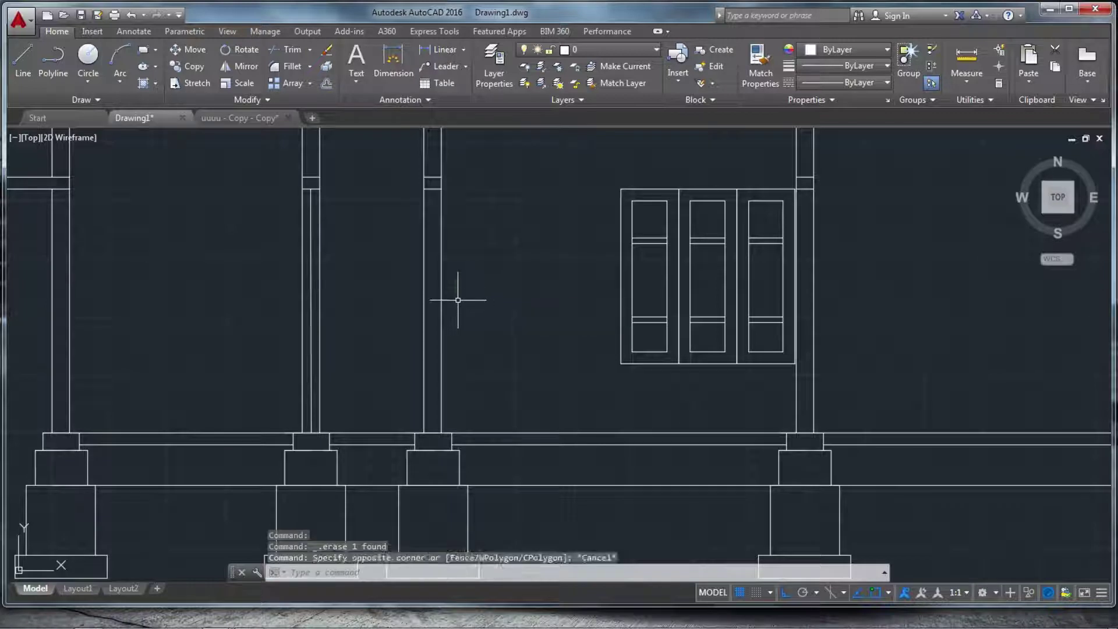
- Try to trim away the second inner wall's vertical lines between lintel and floor, and undo the trim
{"action": "type", "text": "tr"}
{"action": "key", "text": "Return"}
{"action": "left_click", "coordinate": [411, 290]}
{"action": "left_click", "coordinate": [387, 268]}
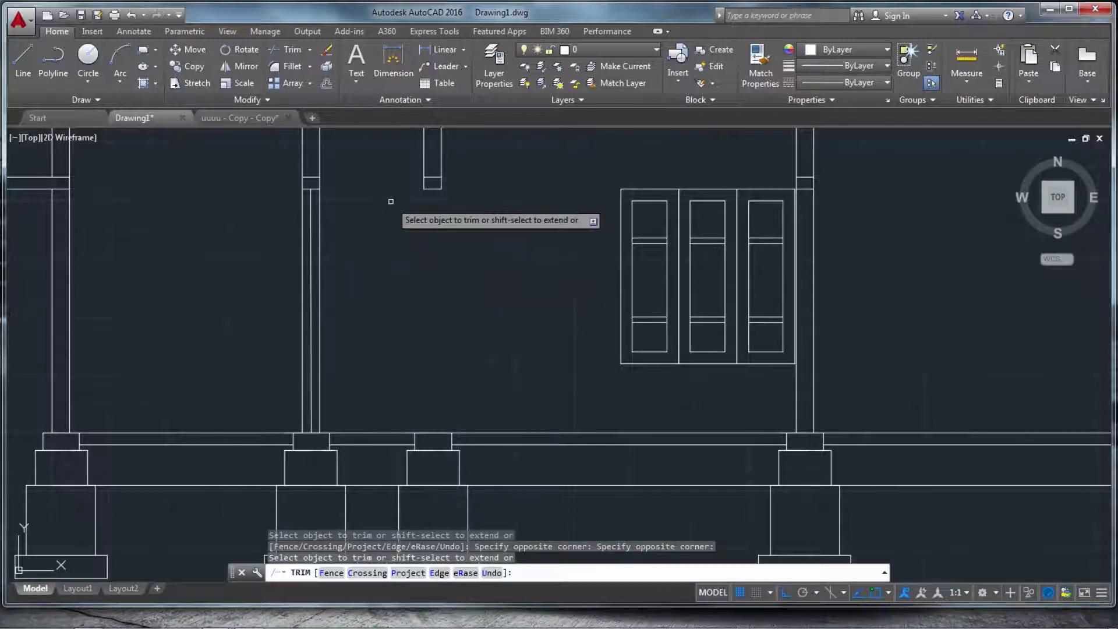
{"action": "scroll", "coordinate": [410, 268], "scroll_direction": "down", "scroll_amount": 4}
{"action": "scroll", "coordinate": [382, 216], "scroll_direction": "up", "scroll_amount": 4}
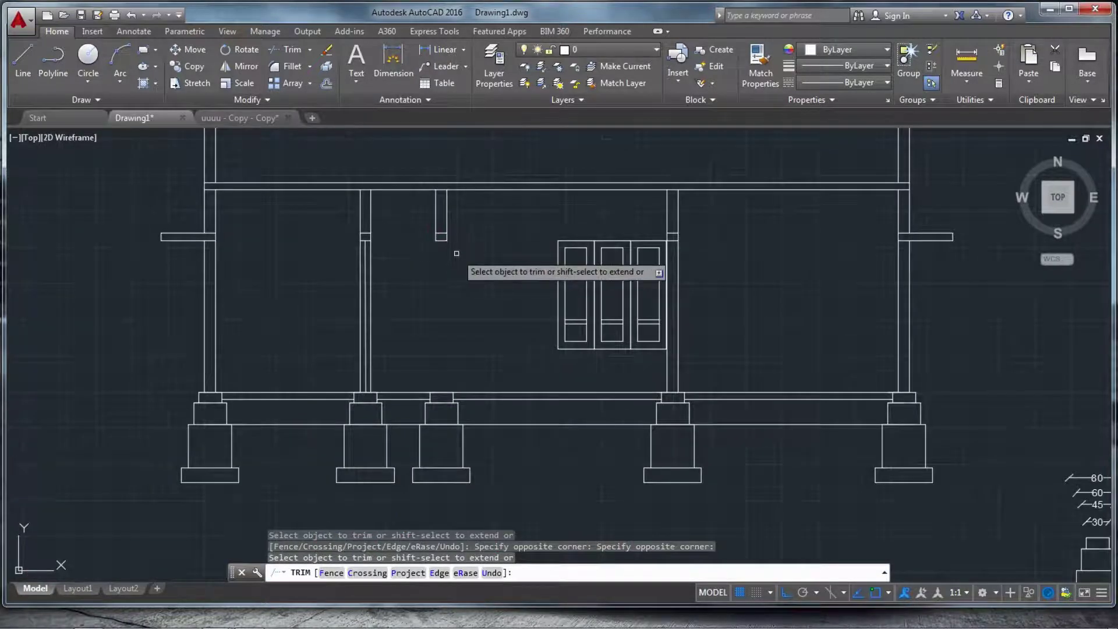
{"action": "key", "text": "ctrl+z"}
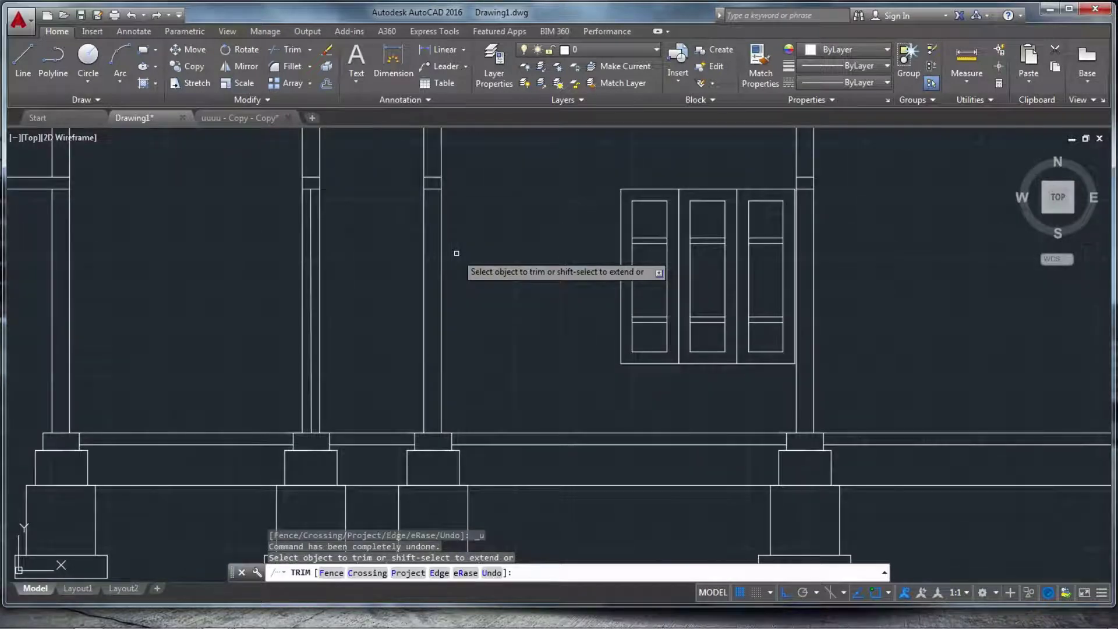
{"action": "scroll", "coordinate": [425, 233], "scroll_direction": "down", "scroll_amount": 4}
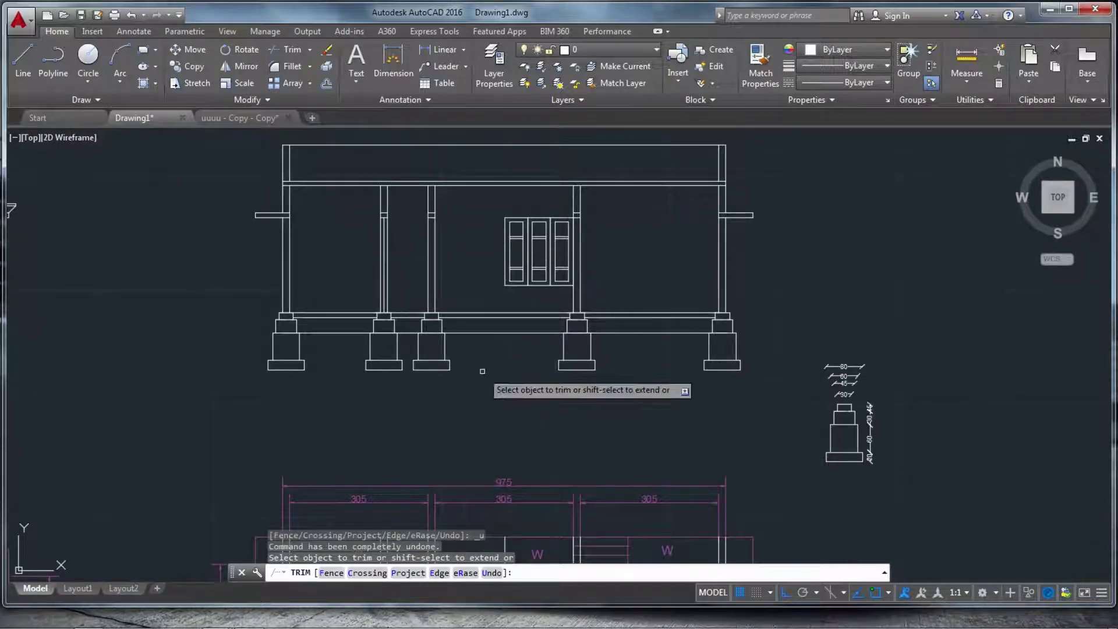
{"action": "scroll", "coordinate": [563, 288], "scroll_direction": "down", "scroll_amount": 3}
{"action": "scroll", "coordinate": [519, 257], "scroll_direction": "up", "scroll_amount": 4}
{"action": "scroll", "coordinate": [533, 387], "scroll_direction": "down", "scroll_amount": 1}
{"action": "scroll", "coordinate": [533, 388], "scroll_direction": "down", "scroll_amount": 2}
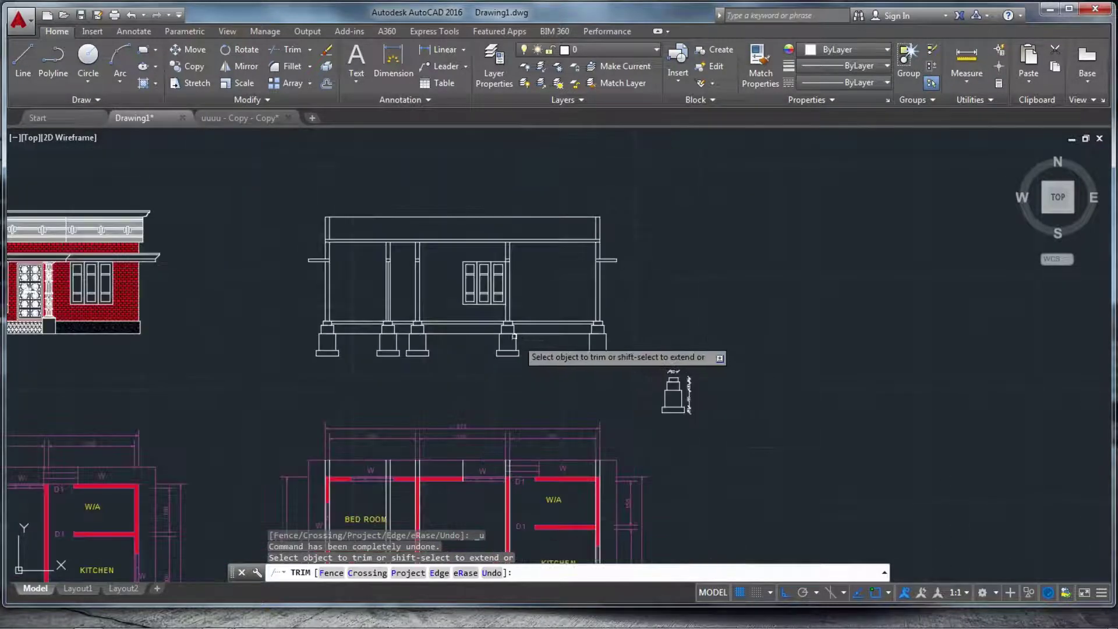
{"action": "key", "text": "Escape"}
- Draw a vertical centre line in the inner wall beside the window, from the lintel's underside down to the floor line
{"action": "scroll", "coordinate": [362, 270], "scroll_direction": "up", "scroll_amount": 5}
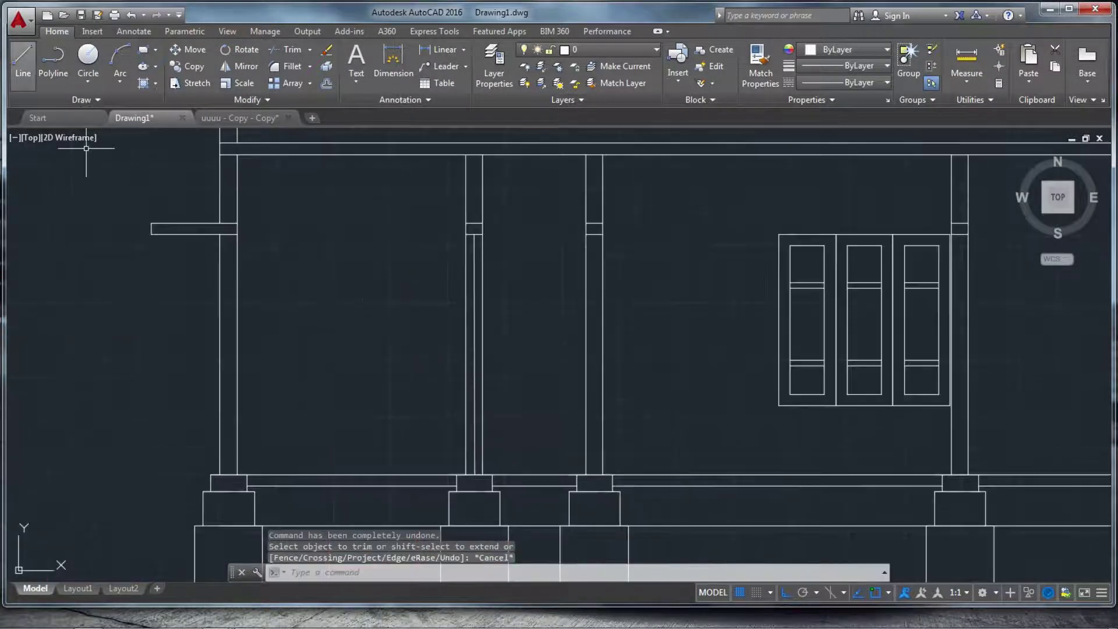
{"action": "key", "text": "l"}
{"action": "key", "text": "Return"}
{"action": "scroll", "coordinate": [555, 307], "scroll_direction": "down", "scroll_amount": 3}
{"action": "scroll", "coordinate": [787, 243], "scroll_direction": "up", "scroll_amount": 5}
{"action": "scroll", "coordinate": [721, 235], "scroll_direction": "down", "scroll_amount": 1}
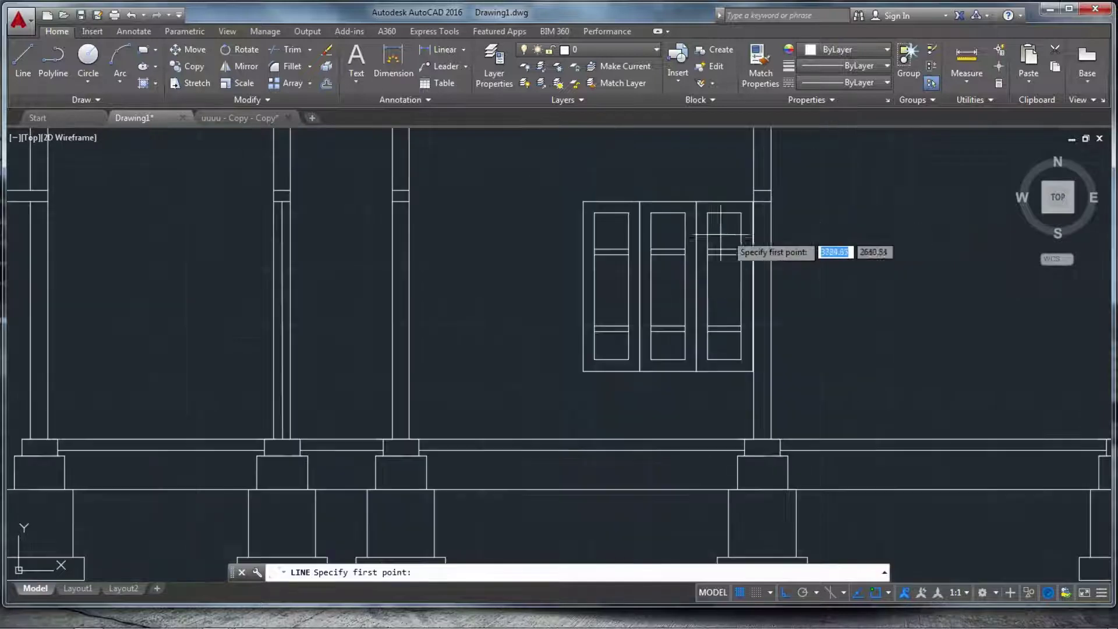
{"action": "scroll", "coordinate": [721, 236], "scroll_direction": "up", "scroll_amount": 4}
{"action": "left_click", "coordinate": [720, 198]}
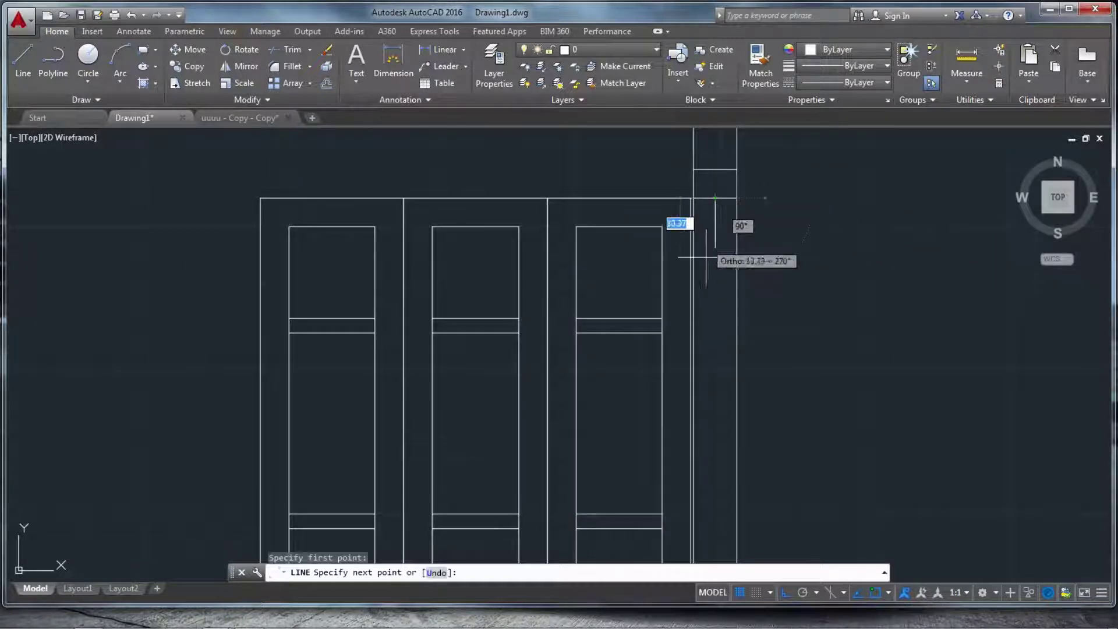
{"action": "scroll", "coordinate": [706, 237], "scroll_direction": "down", "scroll_amount": 3}
{"action": "scroll", "coordinate": [724, 445], "scroll_direction": "up", "scroll_amount": 4}
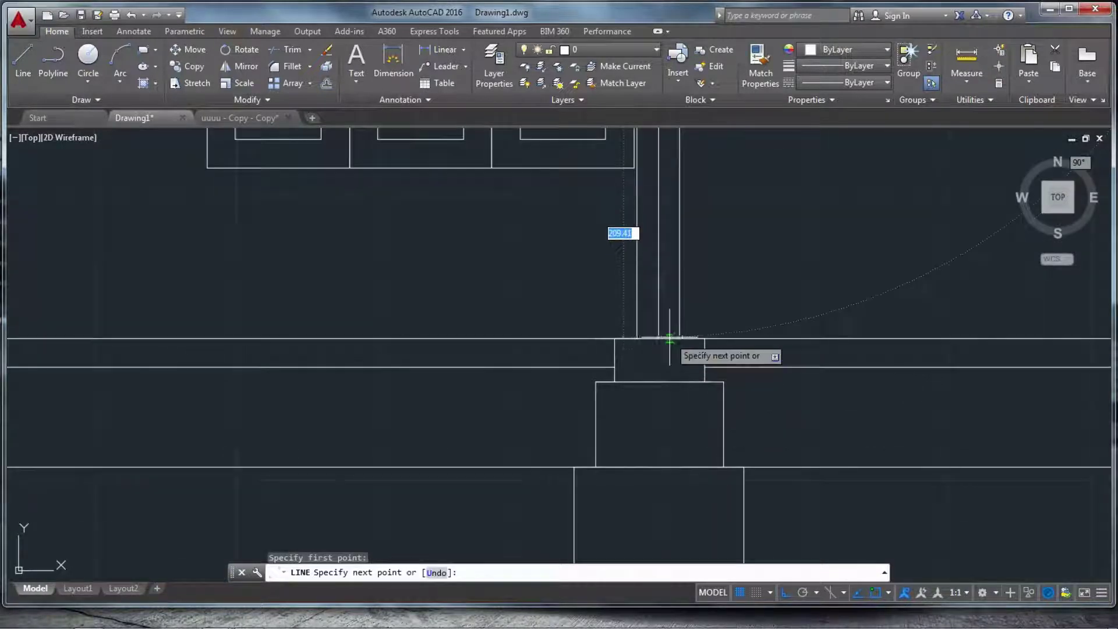
{"action": "left_click", "coordinate": [655, 347]}
{"action": "key", "text": "Escape"}
{"action": "scroll", "coordinate": [570, 339], "scroll_direction": "down", "scroll_amount": 5}
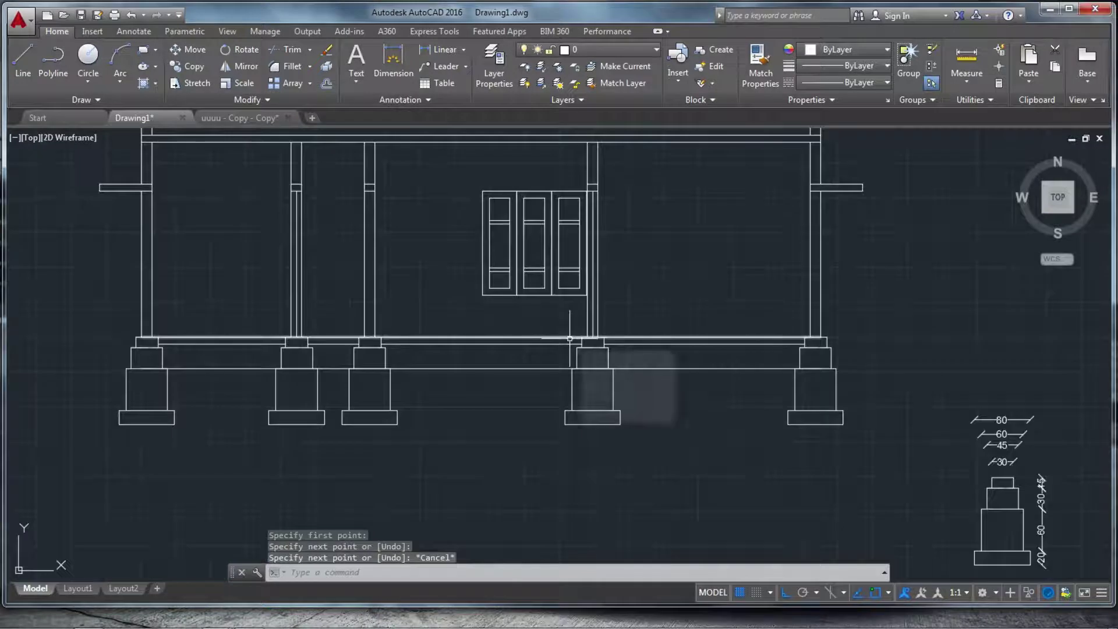
{"action": "scroll", "coordinate": [614, 283], "scroll_direction": "down", "scroll_amount": 2}
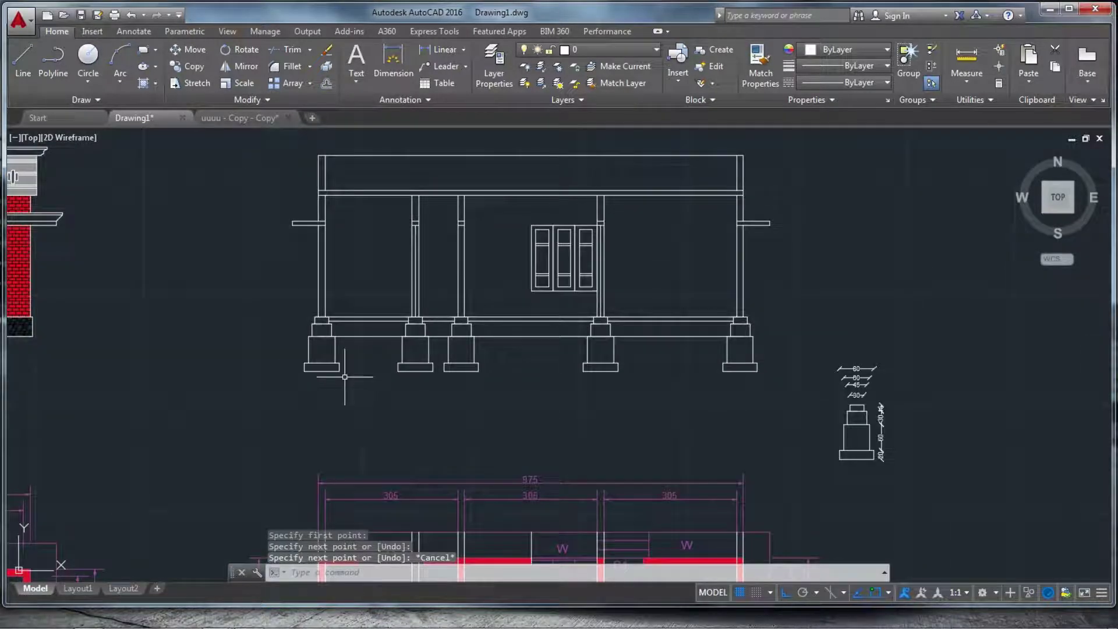
{"action": "scroll", "coordinate": [411, 192], "scroll_direction": "up", "scroll_amount": 4}
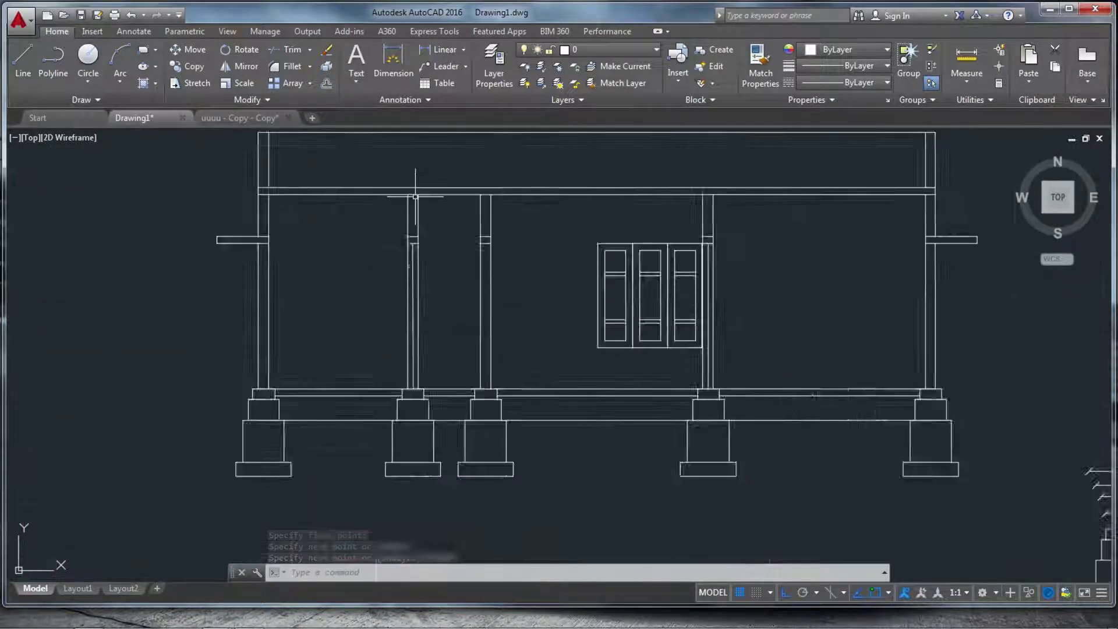
{"action": "scroll", "coordinate": [407, 192], "scroll_direction": "down", "scroll_amount": 6}
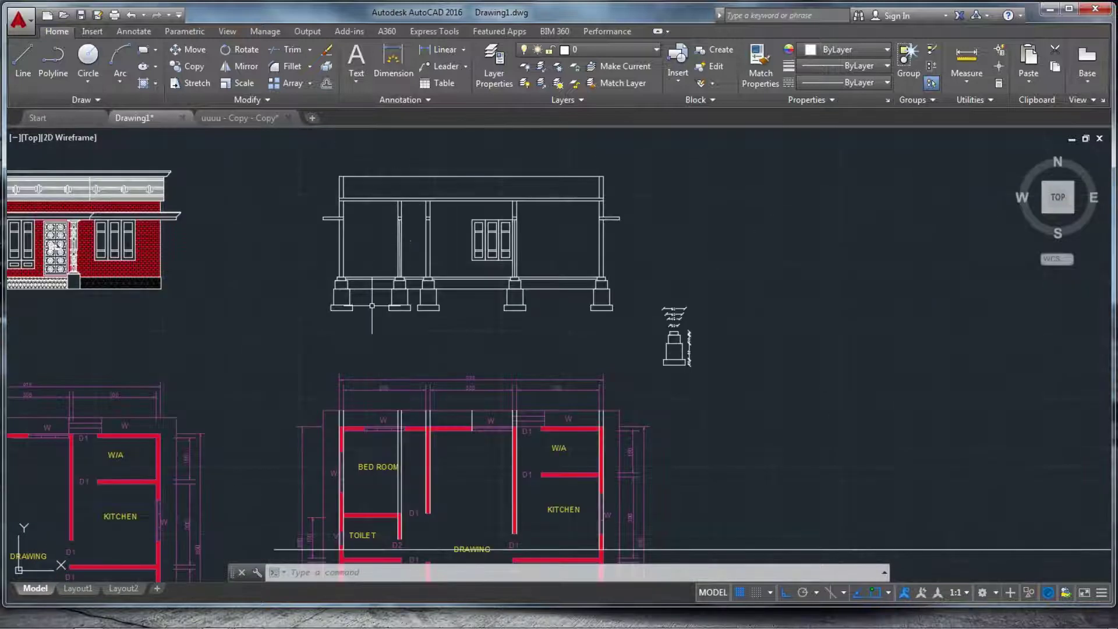
{"action": "scroll", "coordinate": [362, 191], "scroll_direction": "up", "scroll_amount": 5}
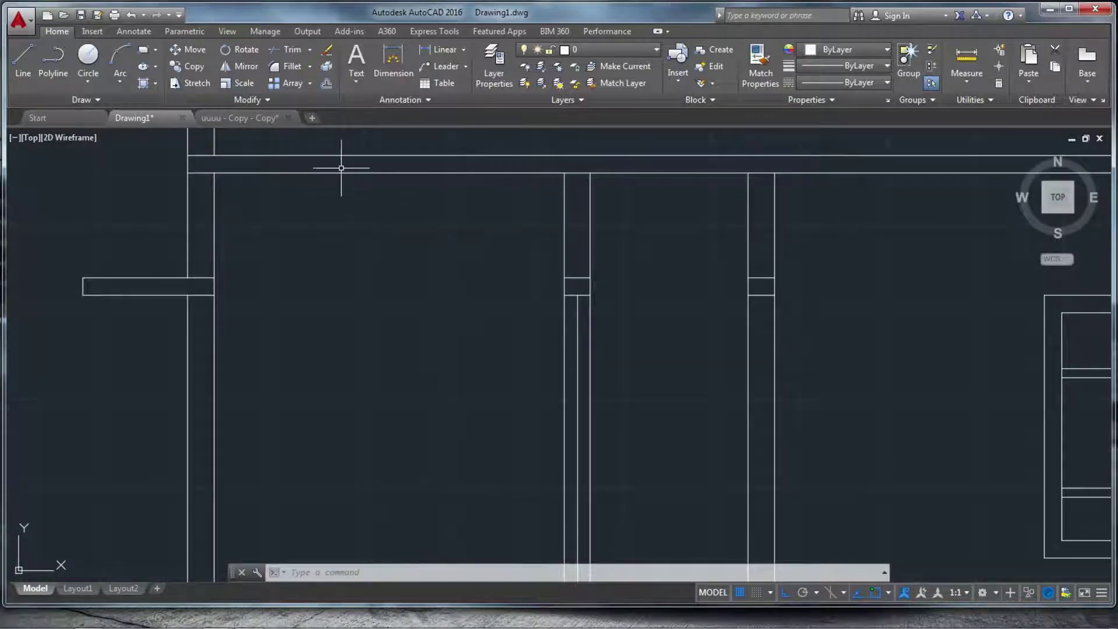
- Start a hatch and try the GRASS pattern on the sunshade slab projecting from the section's left outer wall
{"action": "scroll", "coordinate": [347, 181], "scroll_direction": "down", "scroll_amount": 4}
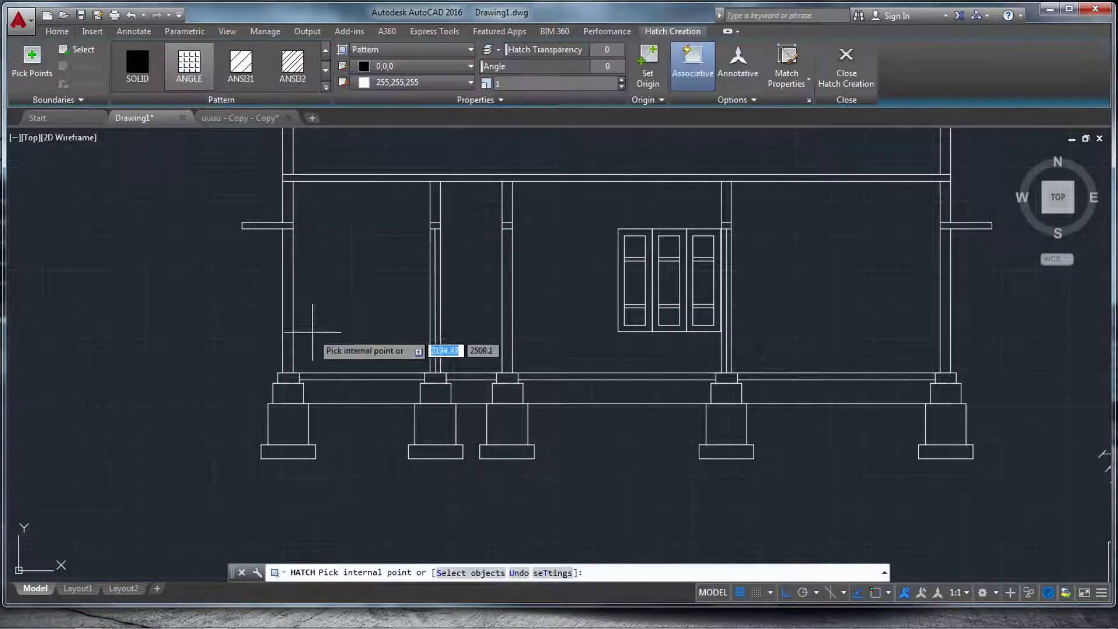
{"action": "scroll", "coordinate": [254, 222], "scroll_direction": "up", "scroll_amount": 5}
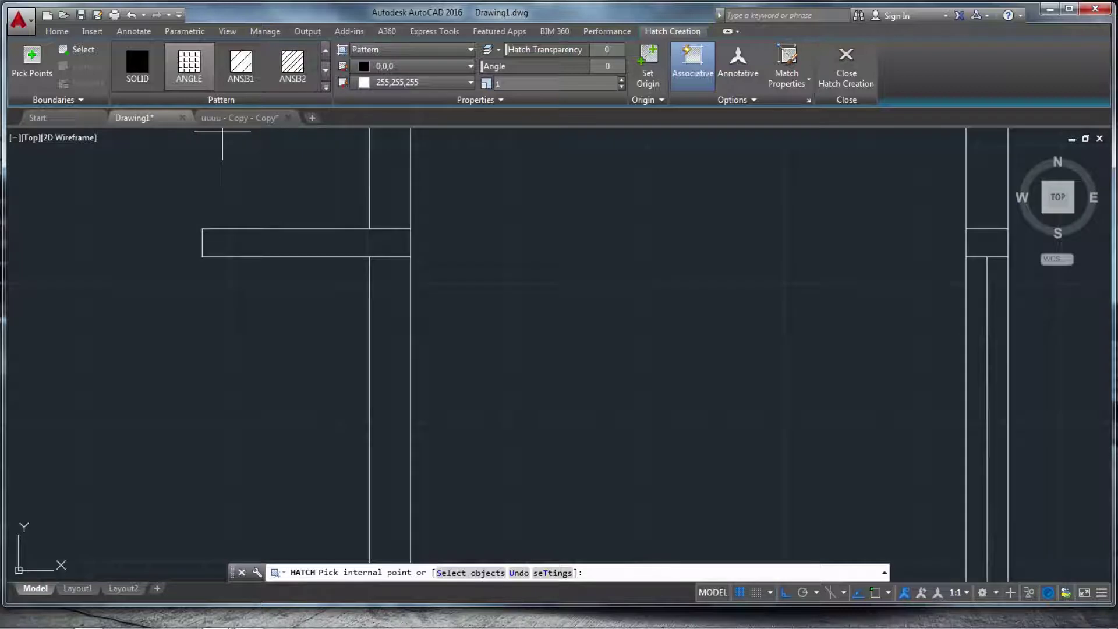
{"action": "left_click", "coordinate": [325, 86]}
{"action": "scroll", "coordinate": [175, 169], "scroll_direction": "down", "scroll_amount": 3}
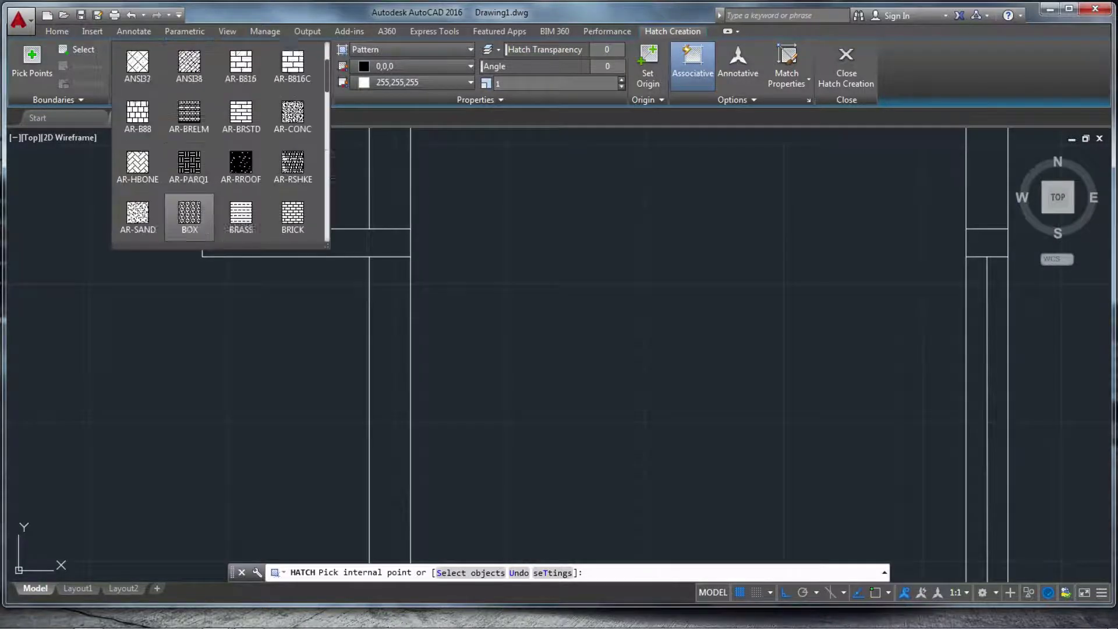
{"action": "scroll", "coordinate": [175, 145], "scroll_direction": "down", "scroll_amount": 2}
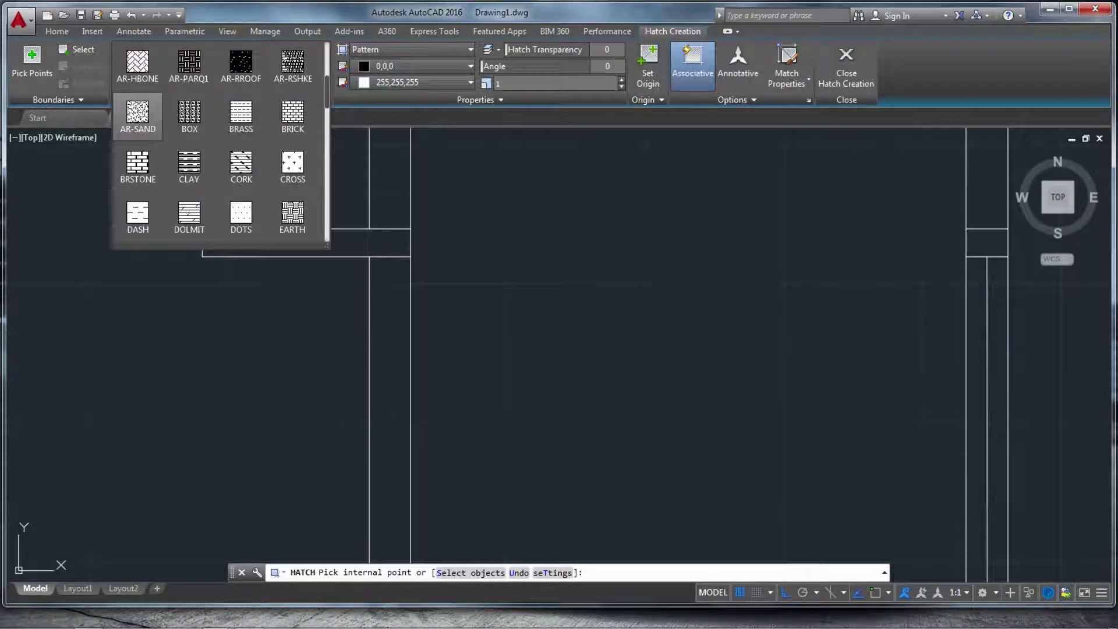
{"action": "scroll", "coordinate": [189, 140], "scroll_direction": "down", "scroll_amount": 4}
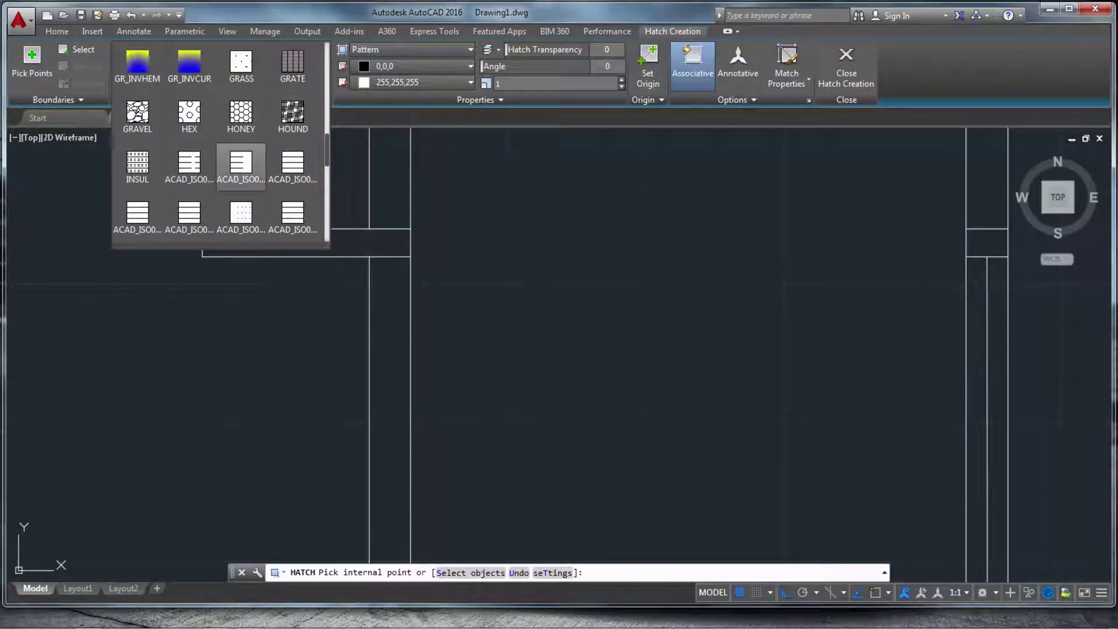
{"action": "scroll", "coordinate": [240, 160], "scroll_direction": "down", "scroll_amount": 2}
{"action": "scroll", "coordinate": [175, 146], "scroll_direction": "down", "scroll_amount": 6}
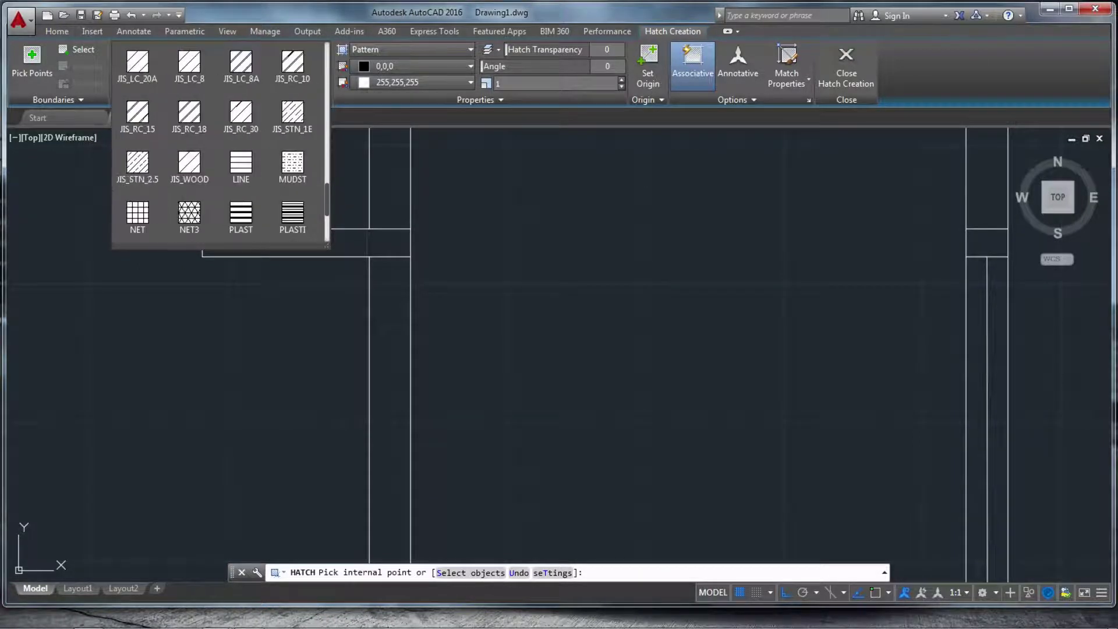
{"action": "scroll", "coordinate": [190, 172], "scroll_direction": "down", "scroll_amount": 1}
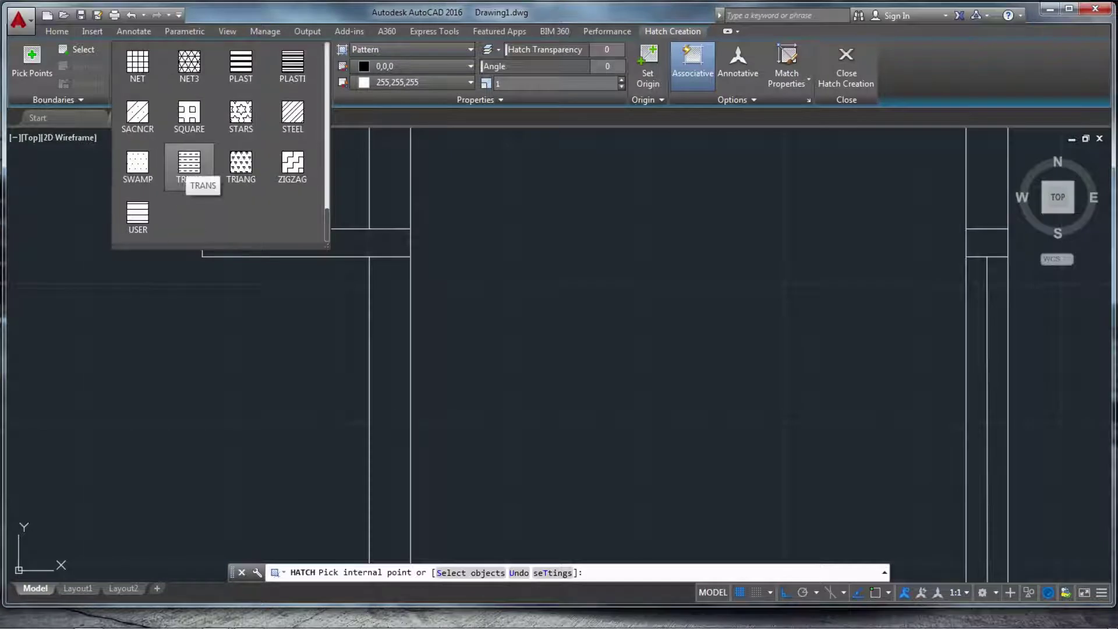
{"action": "scroll", "coordinate": [241, 166], "scroll_direction": "up", "scroll_amount": 10}
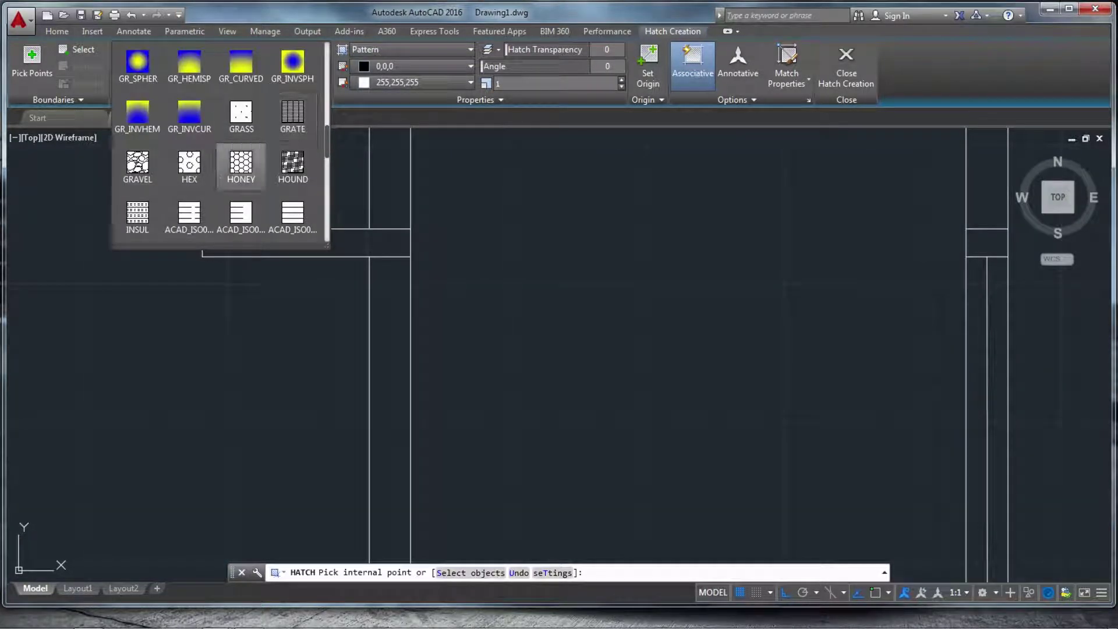
{"action": "left_click", "coordinate": [241, 113]}
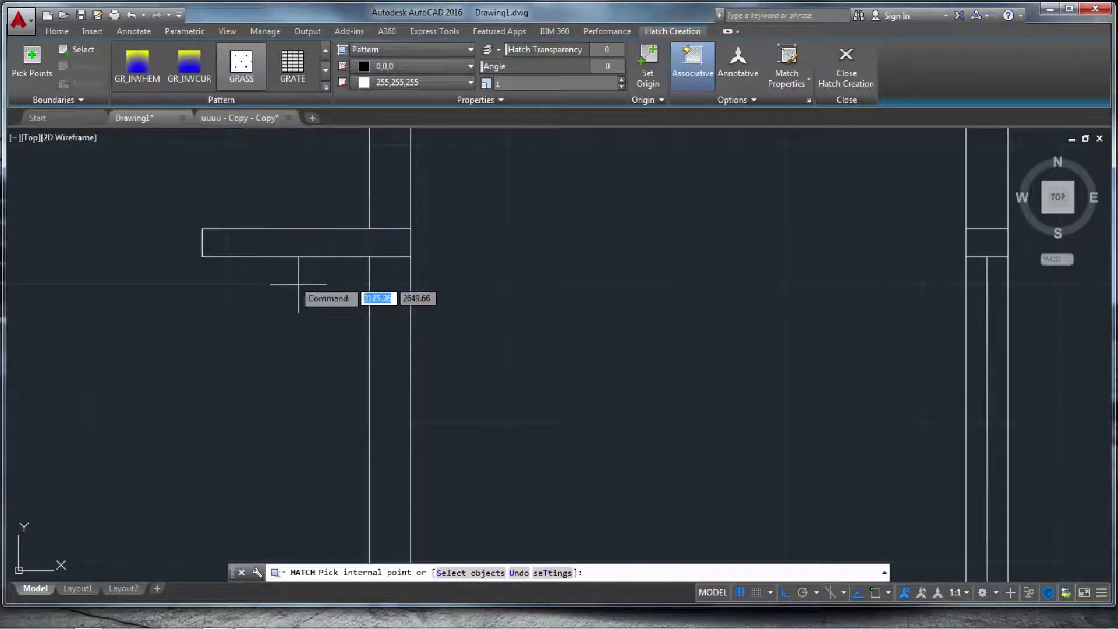
{"action": "mouse_move", "coordinate": [134, 118]}
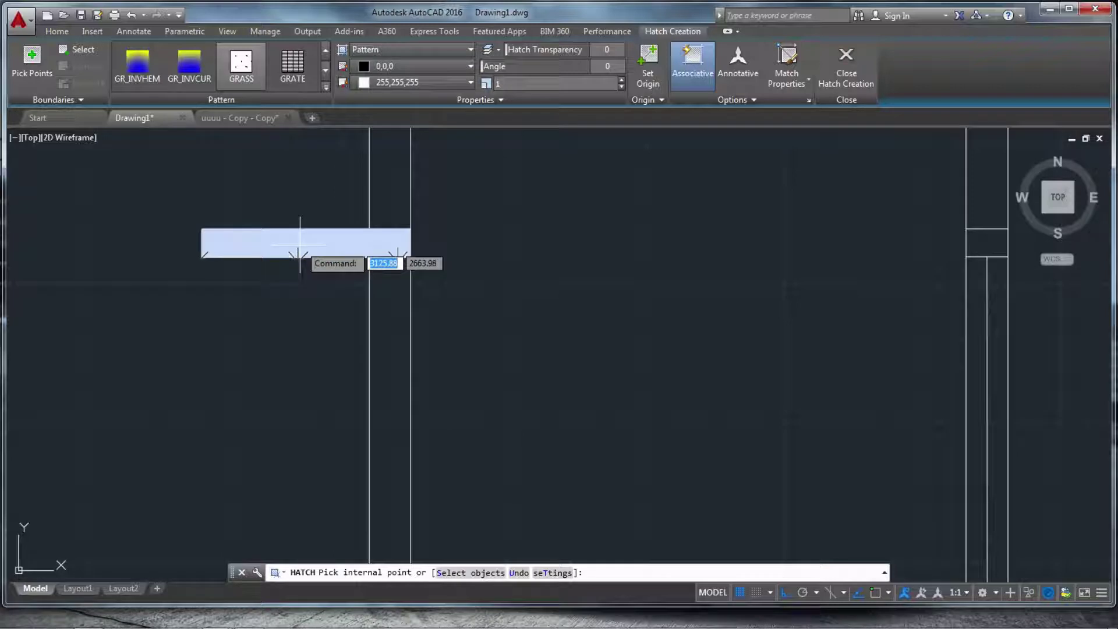
- Hatch the sunshade slab at the left outer wall with the AR-SAND pattern at a scale of 0.05
{"action": "left_click", "coordinate": [325, 87]}
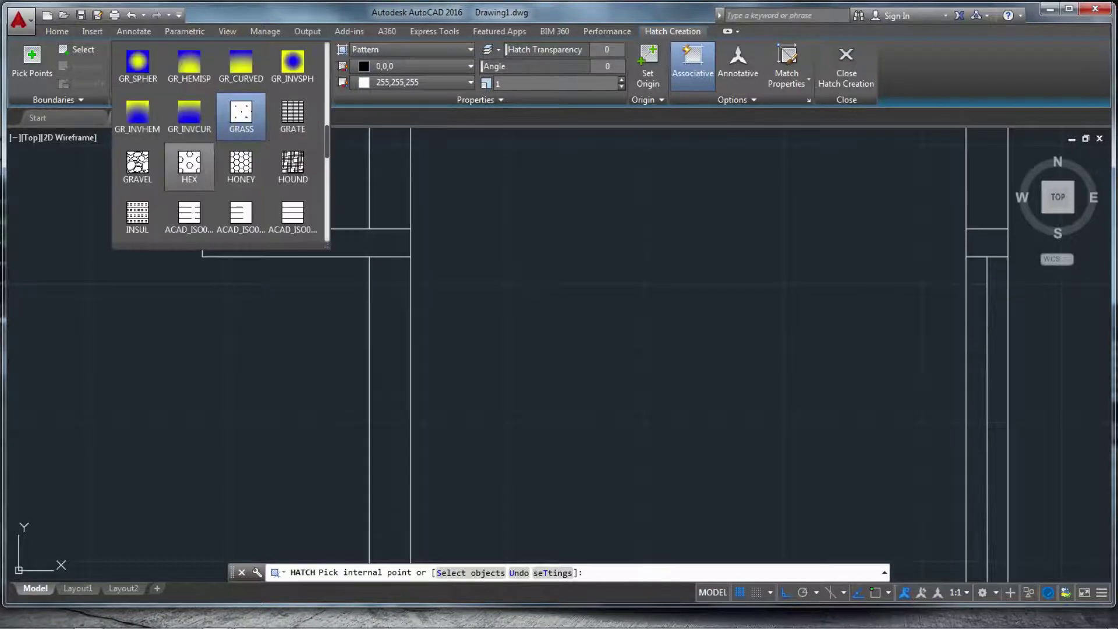
{"action": "scroll", "coordinate": [189, 166], "scroll_direction": "up", "scroll_amount": 4}
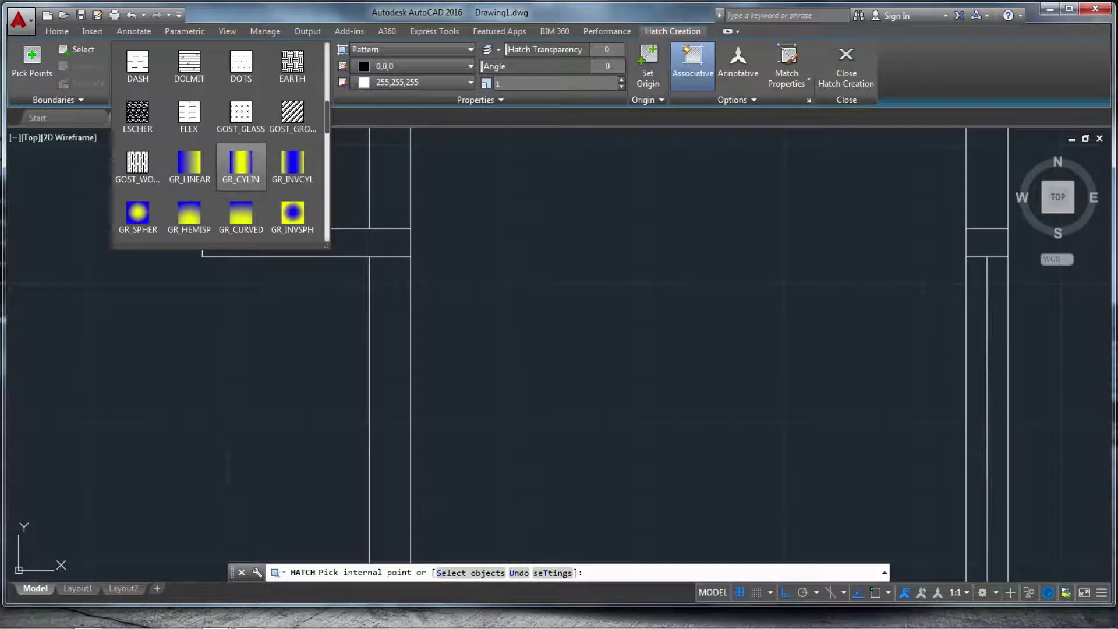
{"action": "scroll", "coordinate": [189, 166], "scroll_direction": "up", "scroll_amount": 1}
{"action": "left_click", "coordinate": [137, 64]}
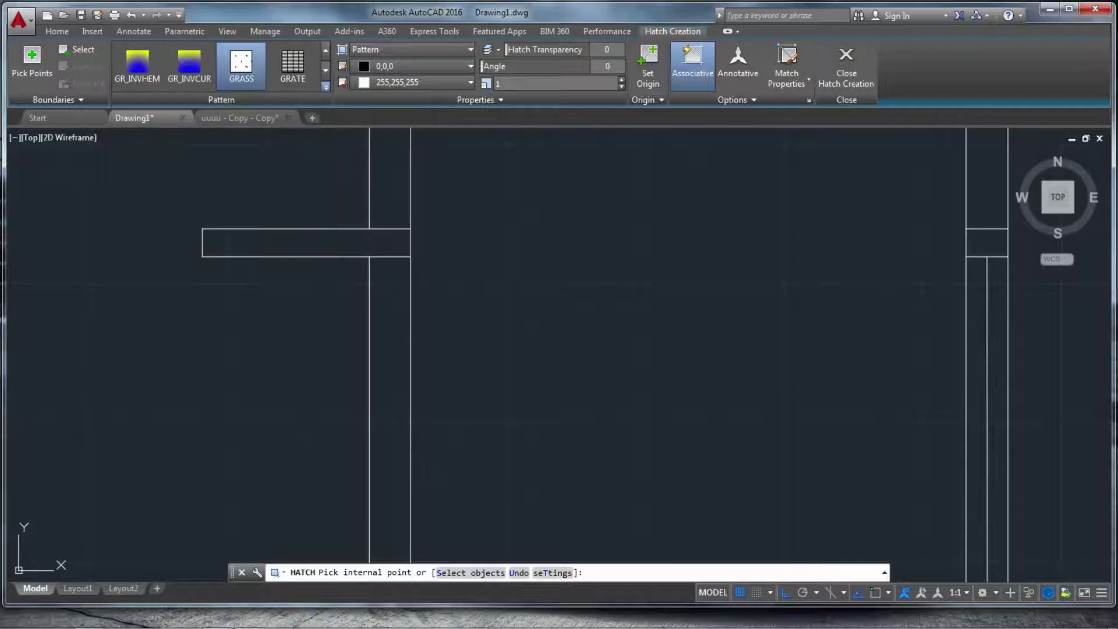
{"action": "left_click", "coordinate": [292, 247]}
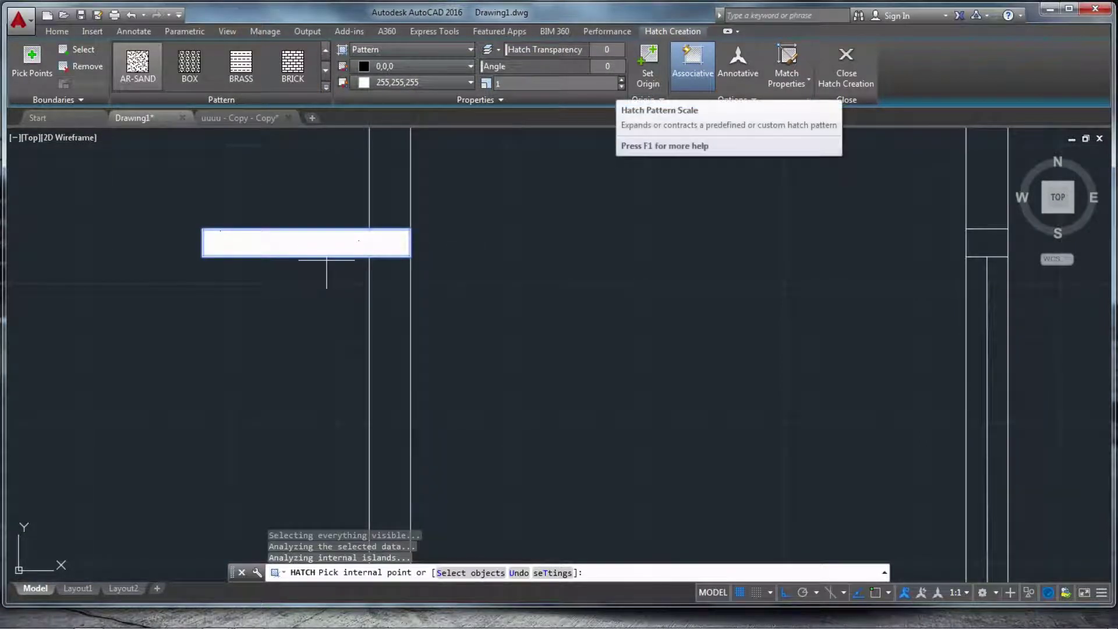
{"action": "left_click", "coordinate": [622, 87]}
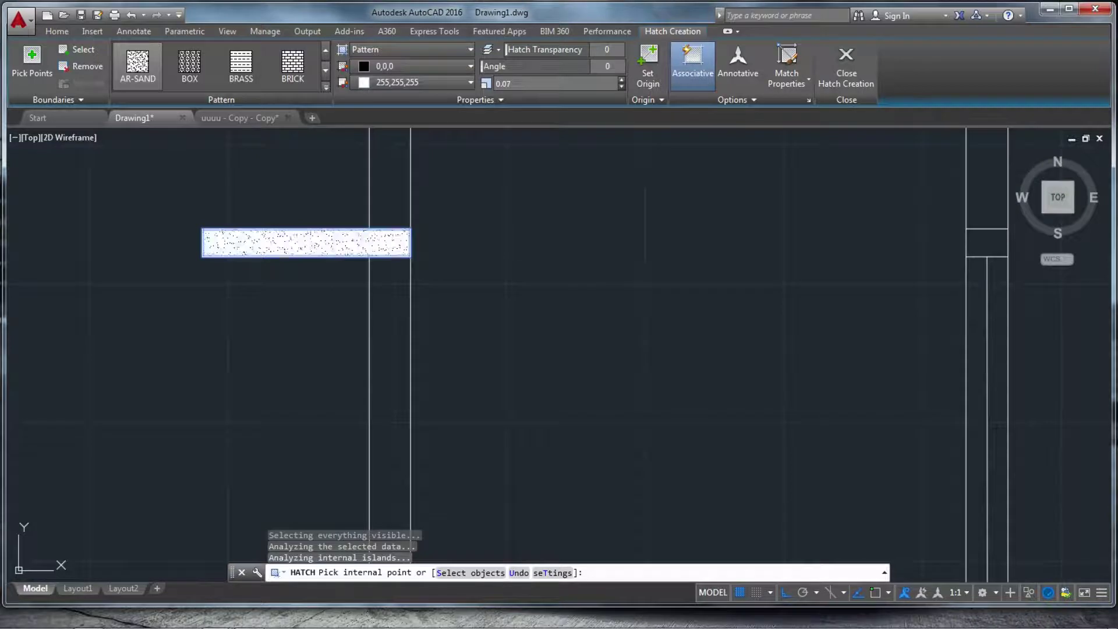
{"action": "left_click", "coordinate": [622, 87]}
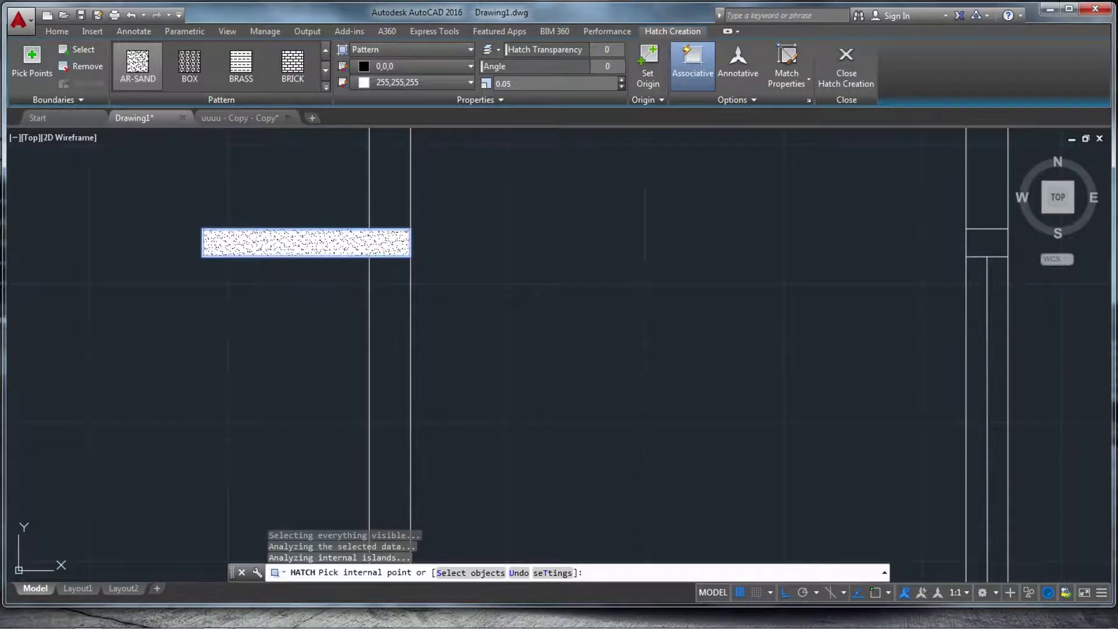
- Apply the AR-SAND hatch at scale 0.05 to the full-width roof slab and the projecting sunshade on the section's right outer wall
{"action": "scroll", "coordinate": [109, 312], "scroll_direction": "down", "scroll_amount": 4}
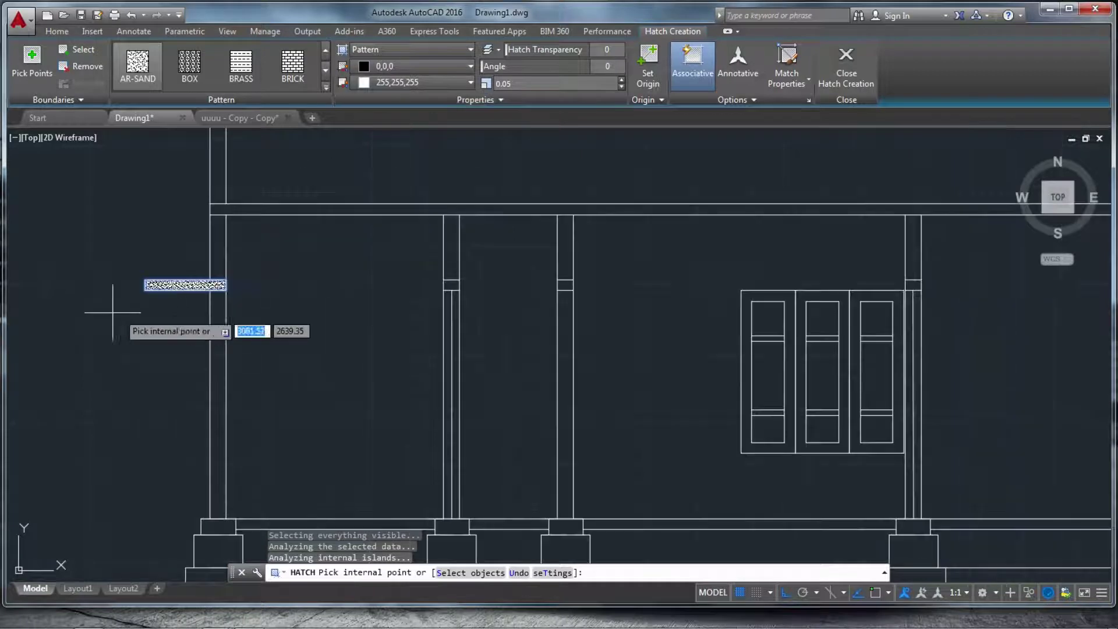
{"action": "scroll", "coordinate": [327, 285], "scroll_direction": "up", "scroll_amount": 2}
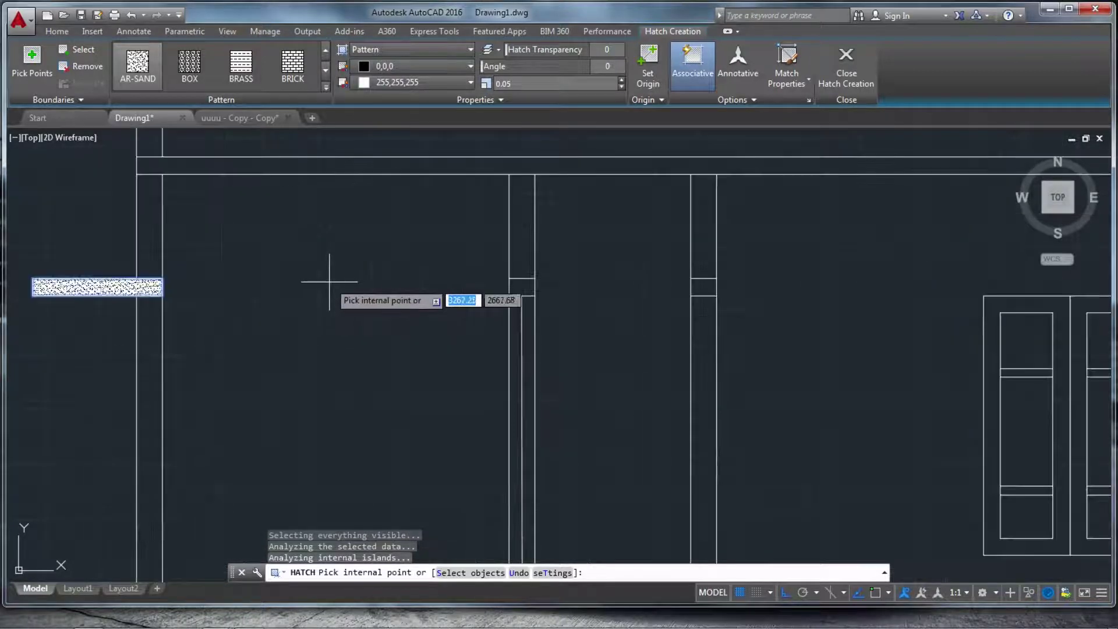
{"action": "left_click", "coordinate": [366, 157]}
{"action": "scroll", "coordinate": [111, 233], "scroll_direction": "down", "scroll_amount": 5}
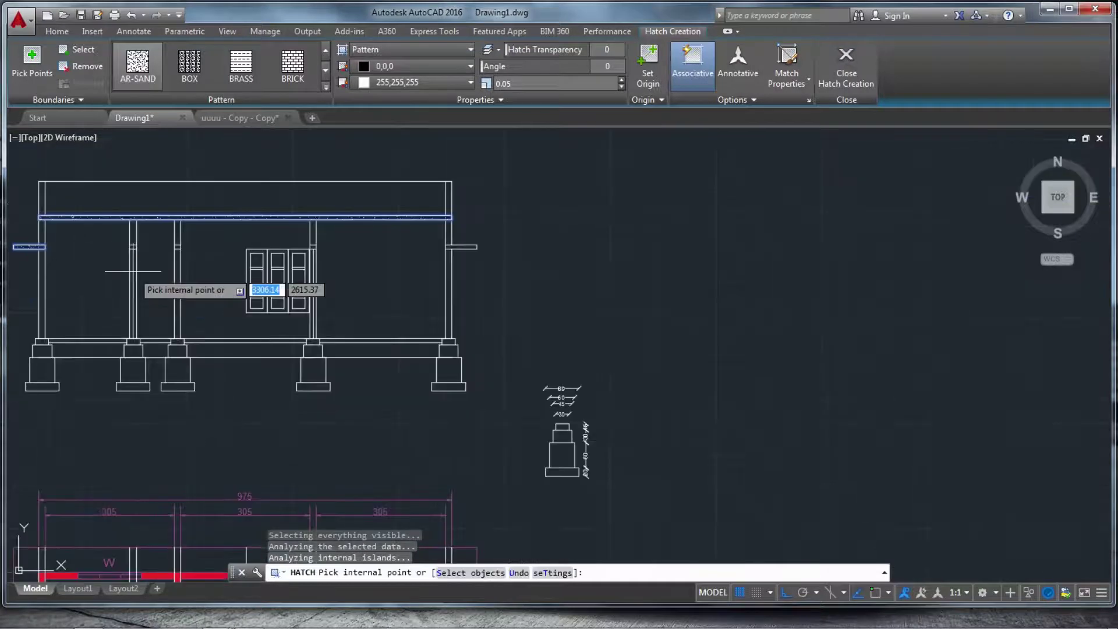
{"action": "scroll", "coordinate": [473, 249], "scroll_direction": "up", "scroll_amount": 3}
{"action": "left_click", "coordinate": [455, 248]}
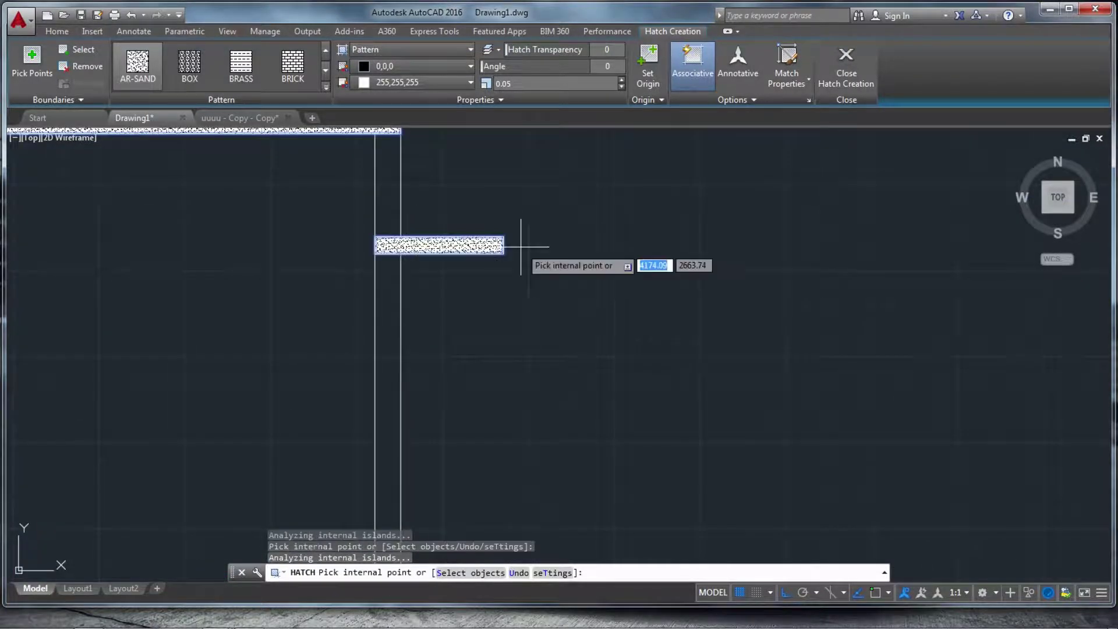
- Apply the same AR-SAND hatch to the lintels in the three interior walls and finish the hatch
{"action": "scroll", "coordinate": [404, 278], "scroll_direction": "down", "scroll_amount": 2}
{"action": "scroll", "coordinate": [325, 242], "scroll_direction": "up", "scroll_amount": 3}
{"action": "left_click", "coordinate": [421, 222]}
{"action": "scroll", "coordinate": [599, 262], "scroll_direction": "down", "scroll_amount": 3}
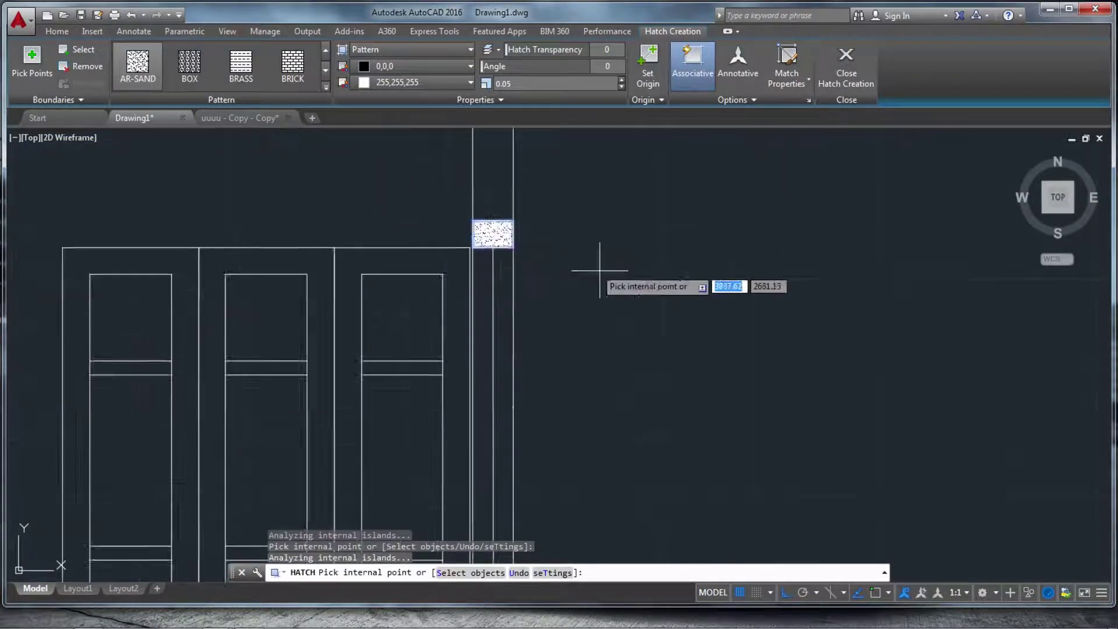
{"action": "scroll", "coordinate": [224, 262], "scroll_direction": "up", "scroll_amount": 3}
{"action": "left_click", "coordinate": [229, 263]}
{"action": "scroll", "coordinate": [242, 264], "scroll_direction": "down", "scroll_amount": 2}
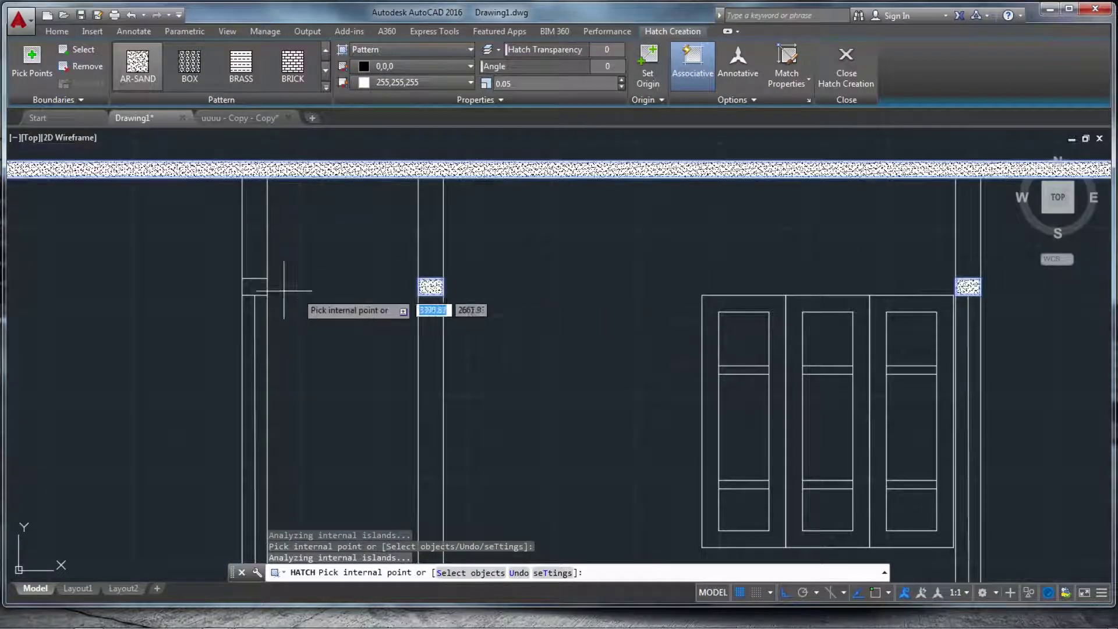
{"action": "scroll", "coordinate": [121, 264], "scroll_direction": "up", "scroll_amount": 2}
{"action": "left_click", "coordinate": [259, 288]}
{"action": "scroll", "coordinate": [512, 304], "scroll_direction": "down", "scroll_amount": 3}
{"action": "key", "text": "Escape"}
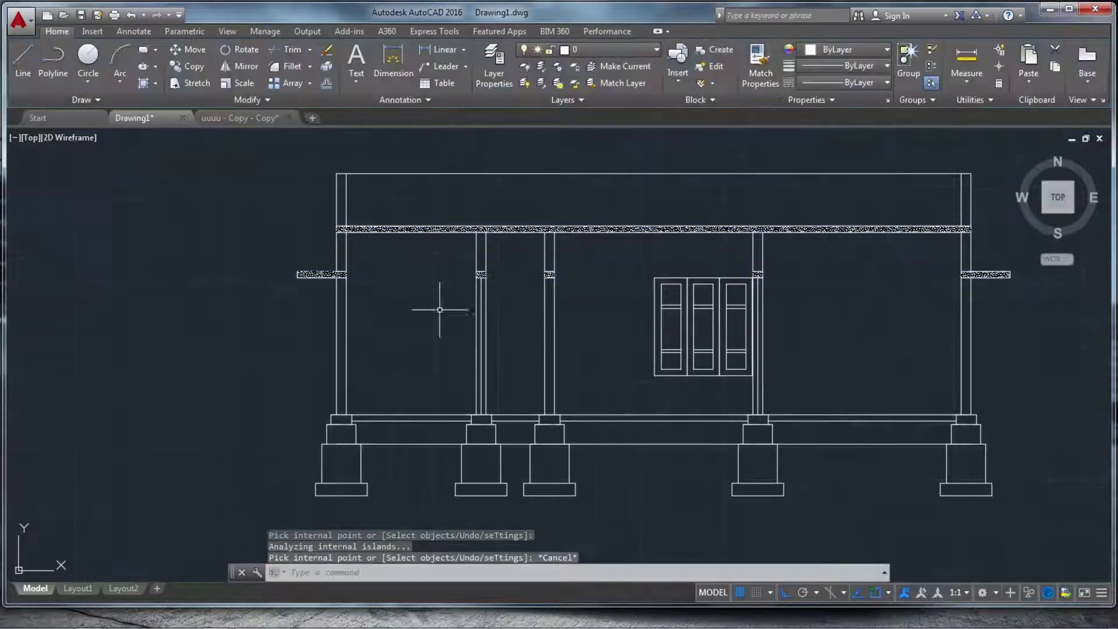
- Examine the hatched roof slab, lintels and sunshades in the section view
{"action": "scroll", "coordinate": [310, 280], "scroll_direction": "up", "scroll_amount": 3}
{"action": "scroll", "coordinate": [311, 281], "scroll_direction": "up", "scroll_amount": 2}
{"action": "scroll", "coordinate": [408, 413], "scroll_direction": "down", "scroll_amount": 3}
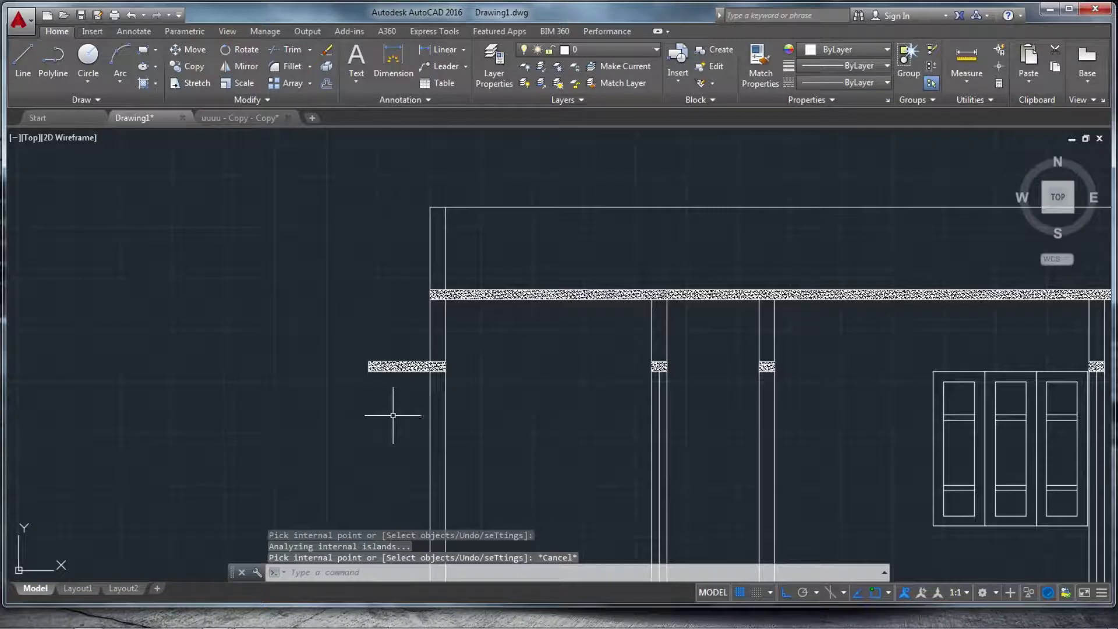
{"action": "key", "text": "Escape"}
{"action": "scroll", "coordinate": [585, 299], "scroll_direction": "up", "scroll_amount": 5}
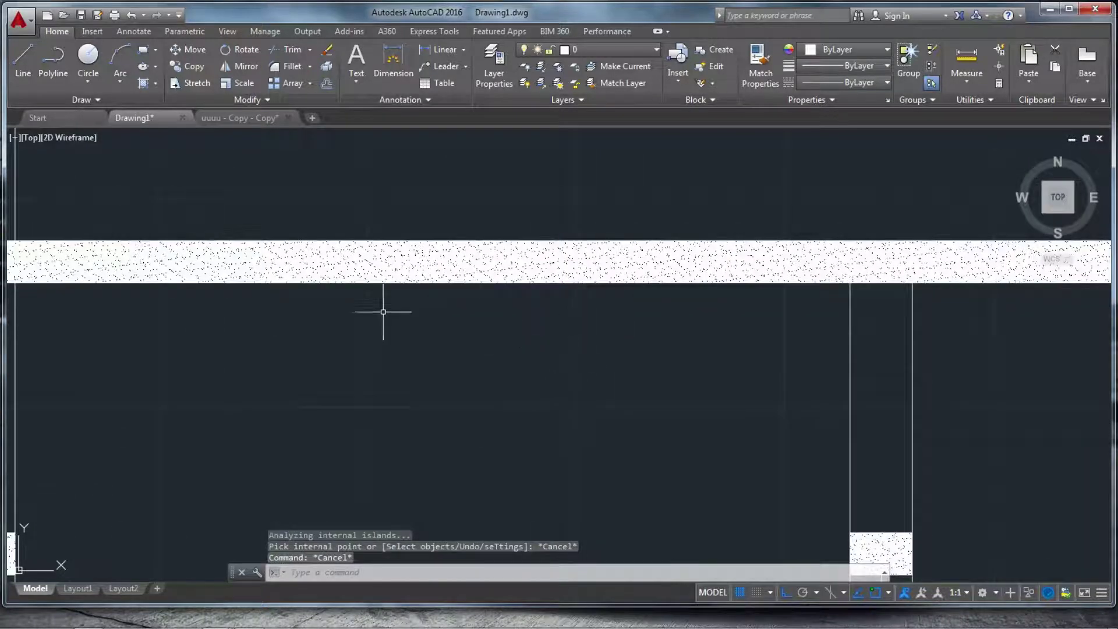
{"action": "key", "text": "Escape"}
{"action": "scroll", "coordinate": [383, 311], "scroll_direction": "down", "scroll_amount": 8}
{"action": "scroll", "coordinate": [445, 301], "scroll_direction": "down", "scroll_amount": 4}
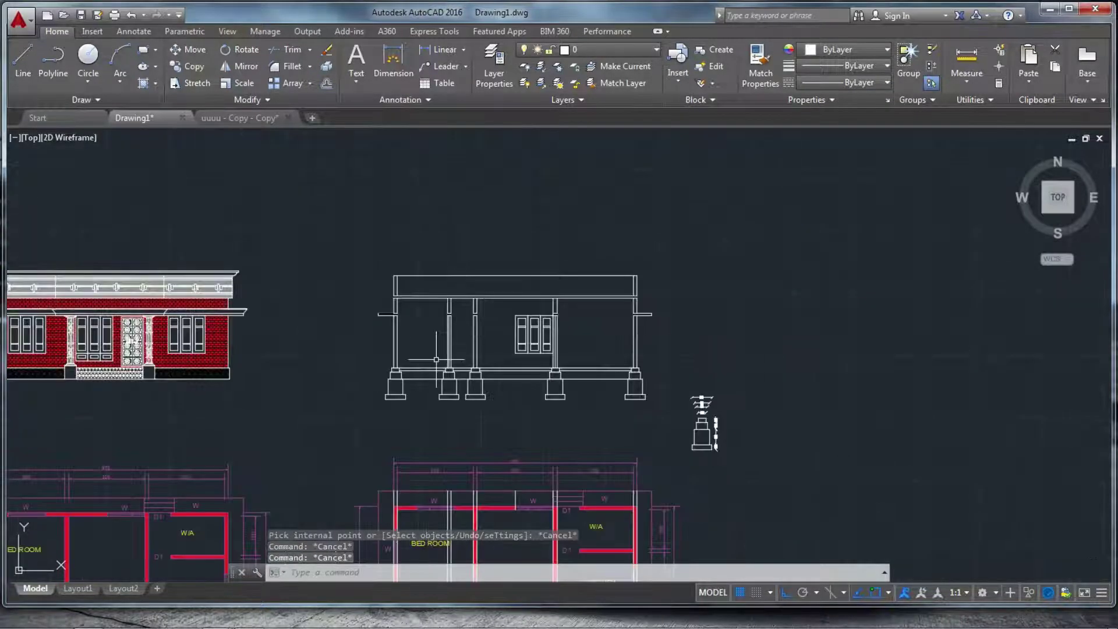
- Hatch the stone footing blocks under the left outer wall and first interior wall with the GRAVEL pattern at scale 1.5
{"action": "scroll", "coordinate": [427, 358], "scroll_direction": "up", "scroll_amount": 6}
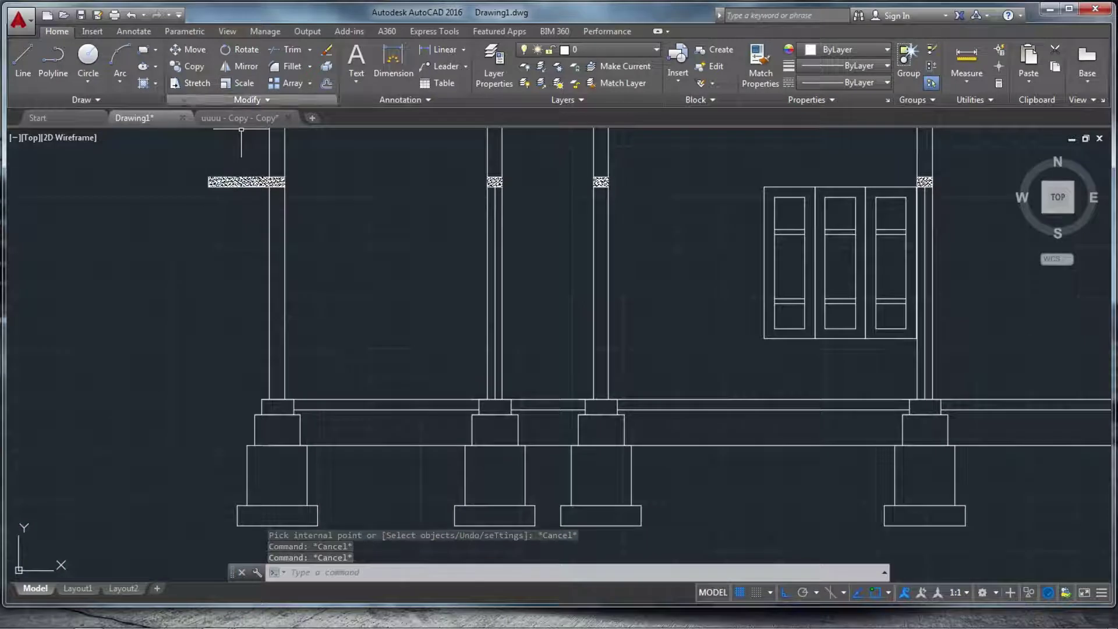
{"action": "type", "text": "h"}
{"action": "key", "text": "Return"}
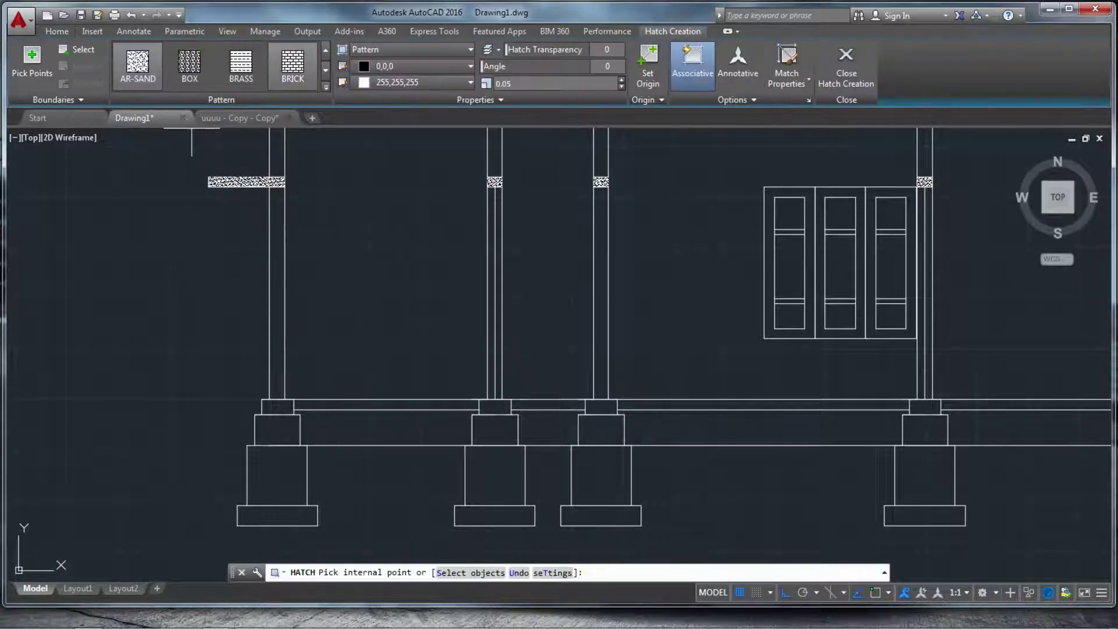
{"action": "scroll", "coordinate": [189, 217], "scroll_direction": "down", "scroll_amount": 15}
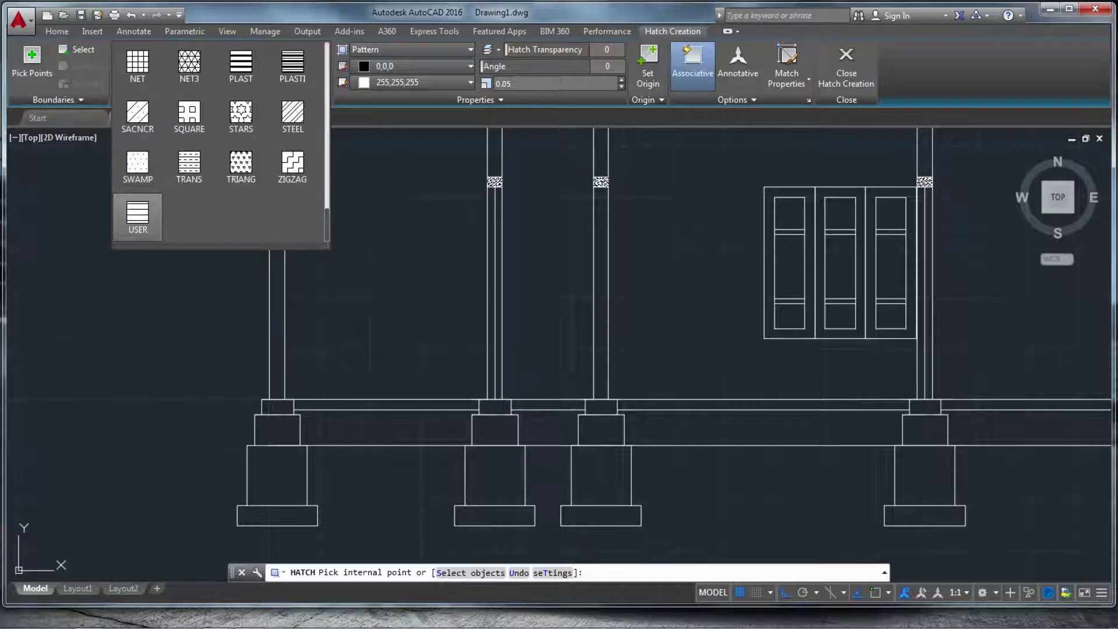
{"action": "scroll", "coordinate": [137, 217], "scroll_direction": "up", "scroll_amount": 7}
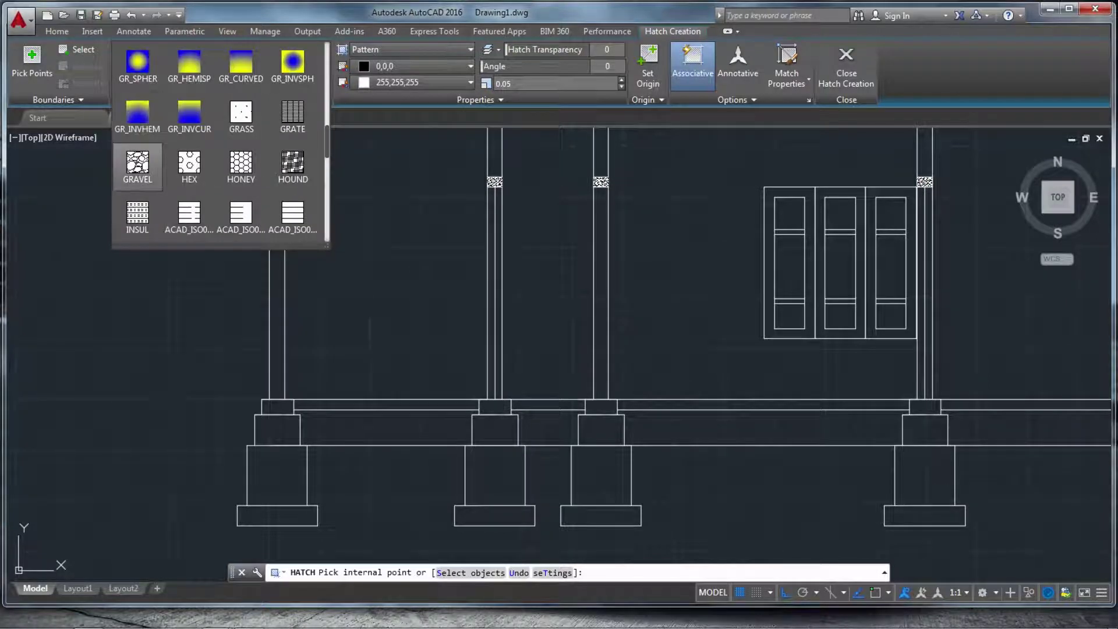
{"action": "left_click", "coordinate": [137, 166]}
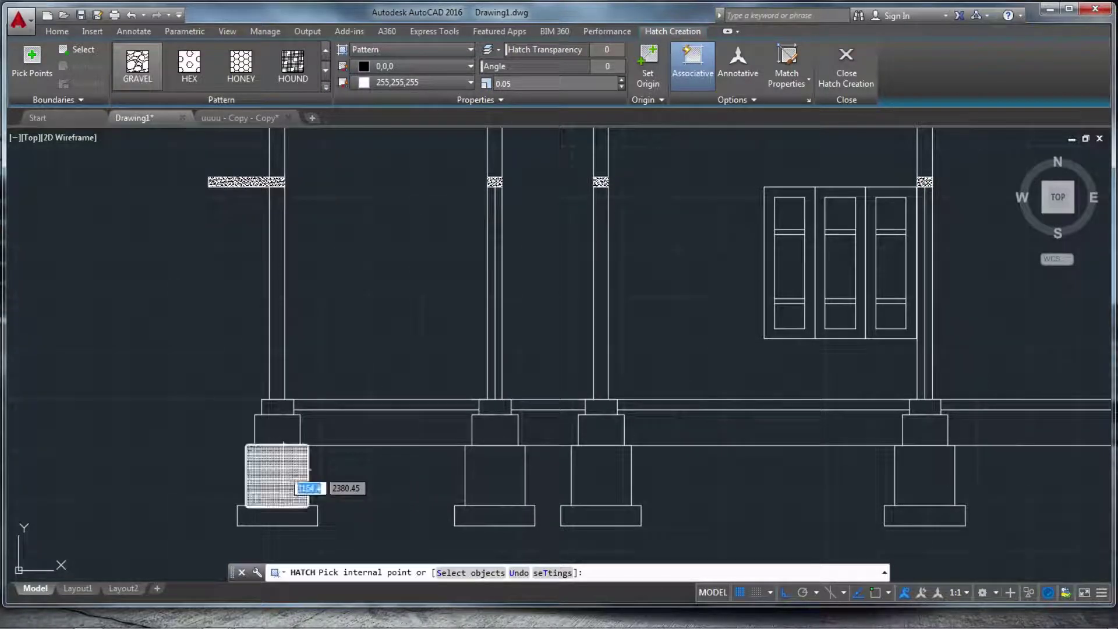
{"action": "left_click", "coordinate": [283, 472]}
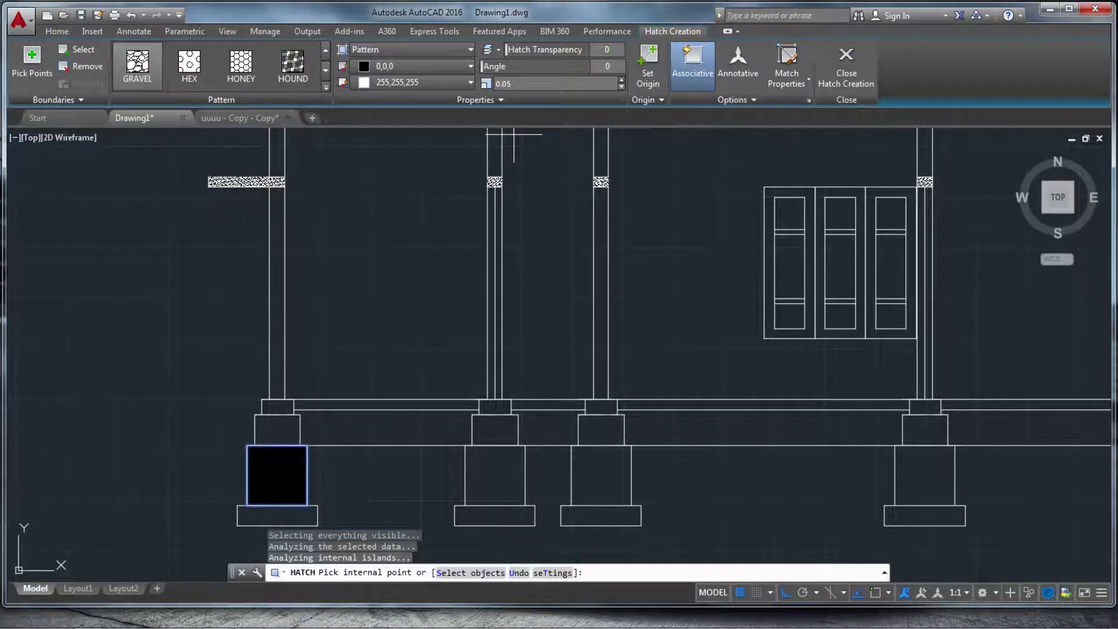
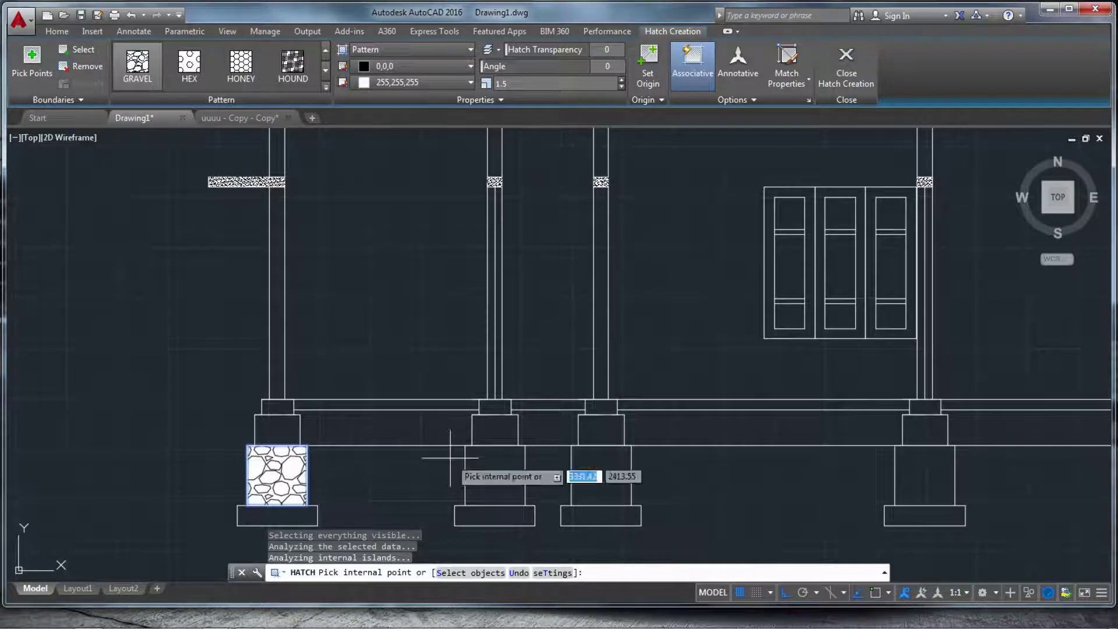
{"action": "left_click", "coordinate": [494, 490]}
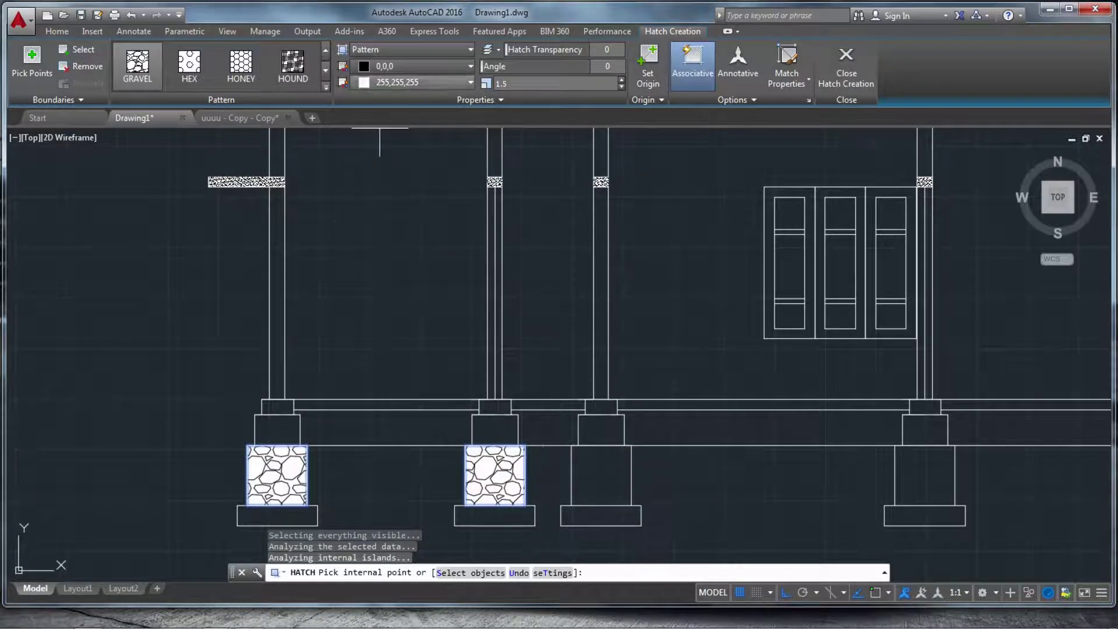
- Set the gravel hatch's color to ByLayer and its background color to None
{"action": "left_click", "coordinate": [416, 66]}
{"action": "left_click", "coordinate": [390, 83]}
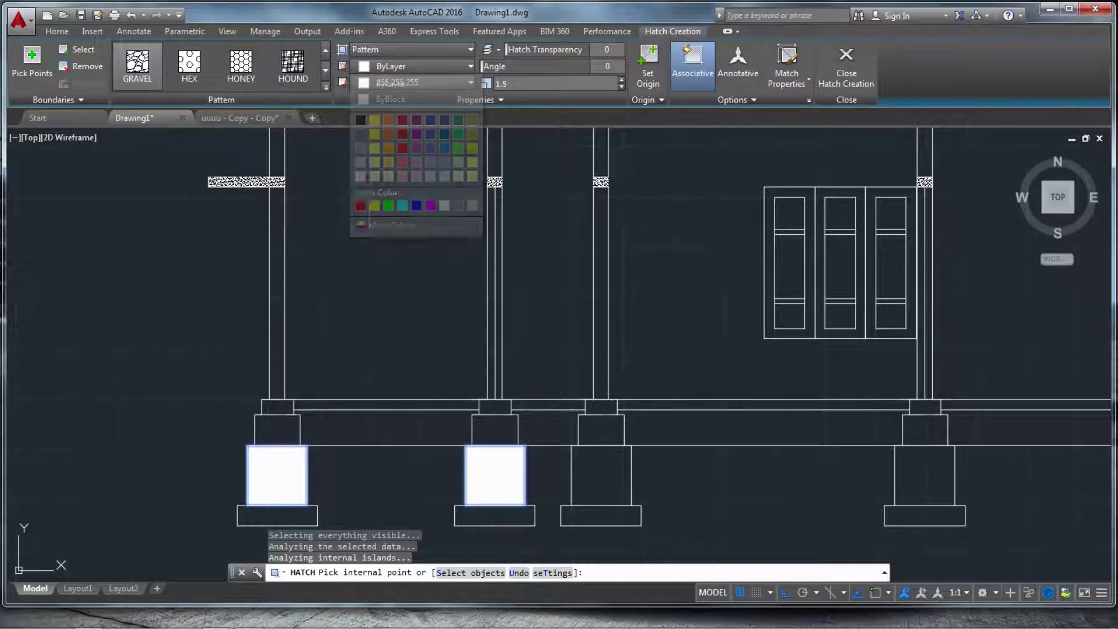
{"action": "left_click", "coordinate": [408, 83]}
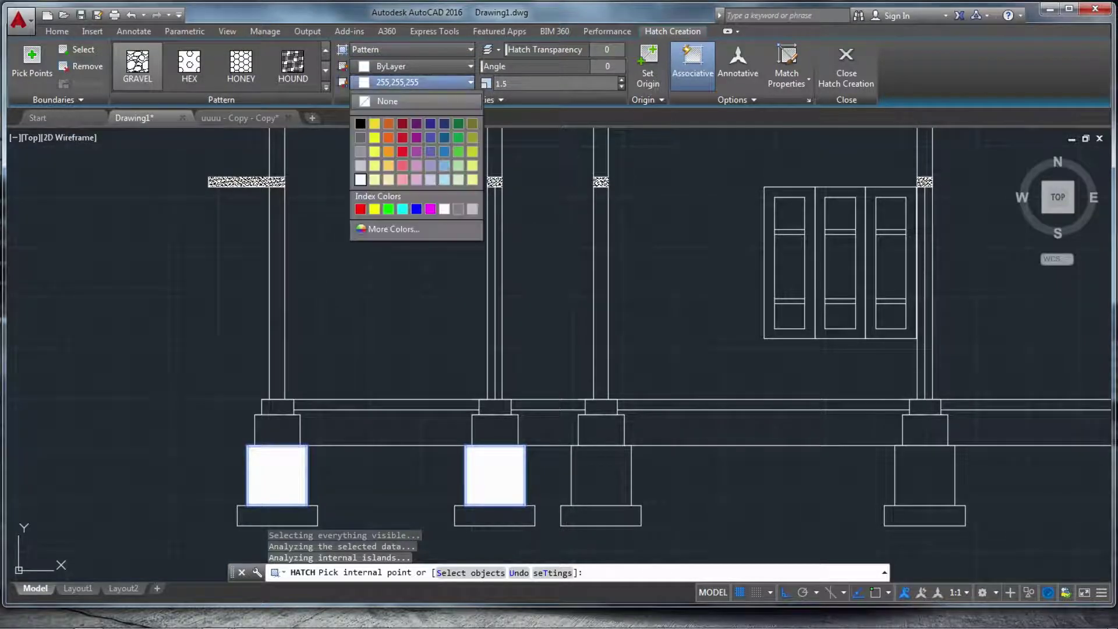
{"action": "left_click", "coordinate": [387, 100]}
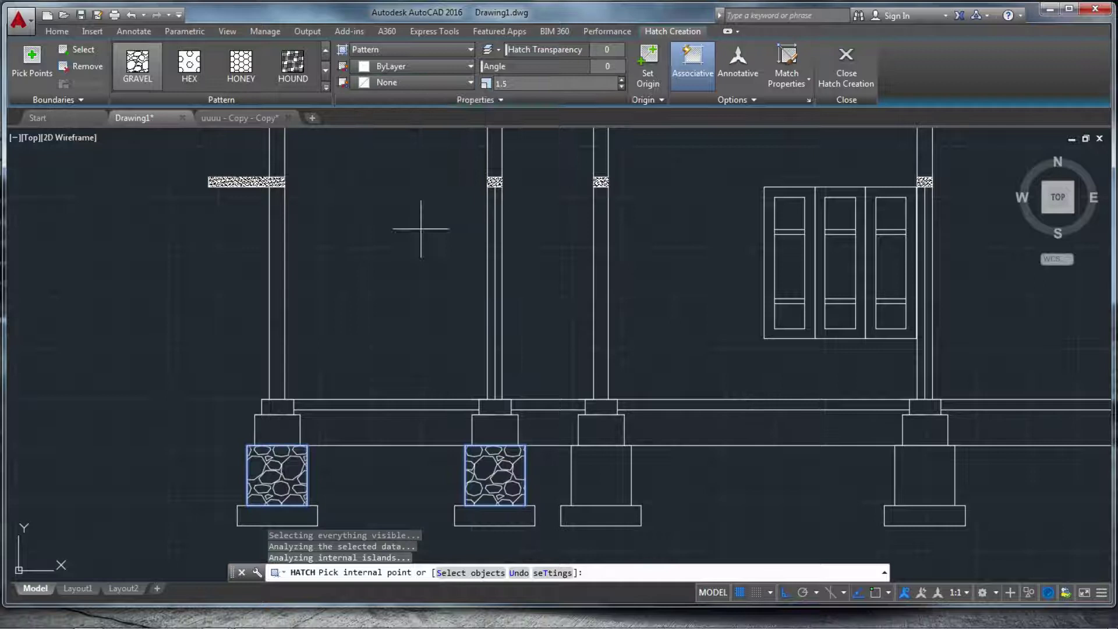
- Apply the gravel hatch to the three remaining footing blocks of the section and finish the hatch
{"action": "left_click", "coordinate": [601, 478]}
{"action": "left_click", "coordinate": [925, 475]}
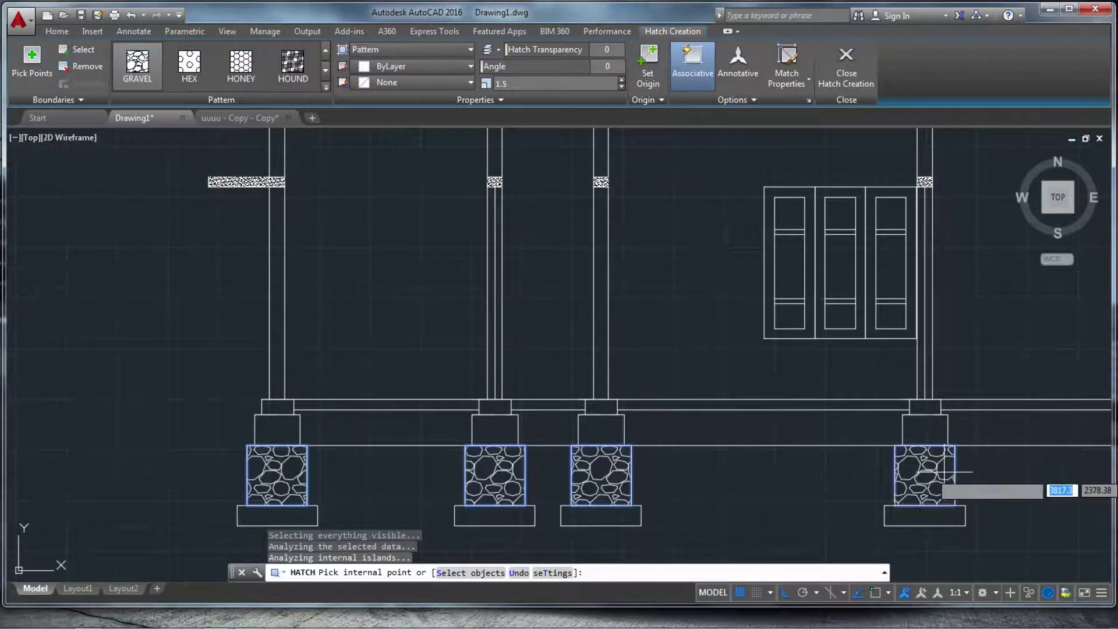
{"action": "scroll", "coordinate": [769, 559], "scroll_direction": "down", "scroll_amount": 4}
{"action": "scroll", "coordinate": [728, 513], "scroll_direction": "up", "scroll_amount": 2}
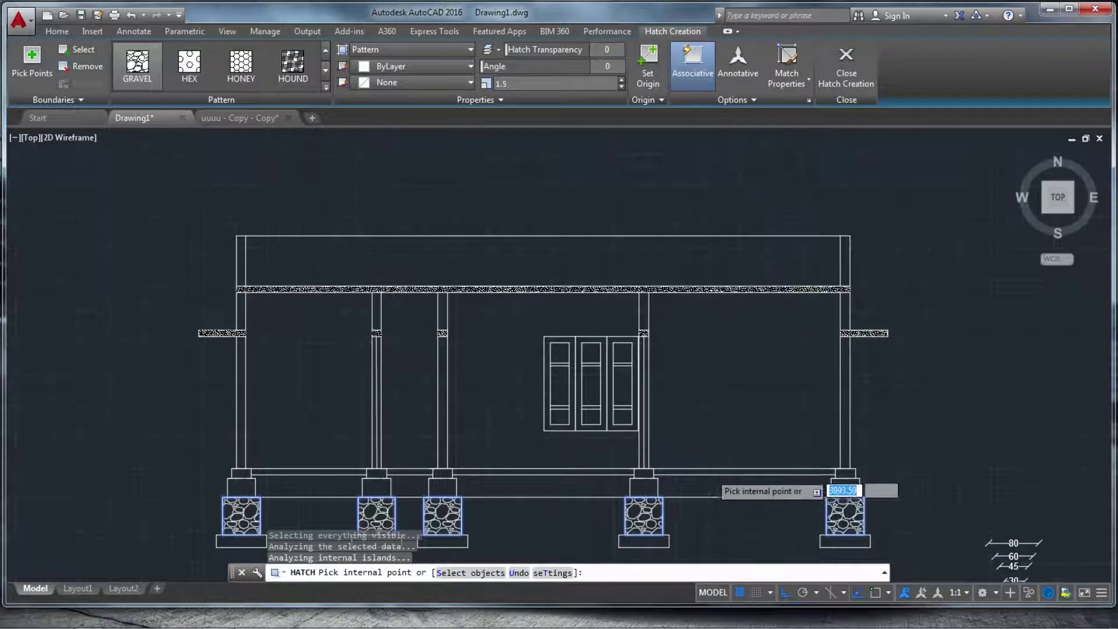
{"action": "scroll", "coordinate": [687, 469], "scroll_direction": "down", "scroll_amount": 2}
{"action": "key", "text": "Escape"}
{"action": "scroll", "coordinate": [408, 359], "scroll_direction": "up", "scroll_amount": 4}
{"action": "key", "text": "Escape"}
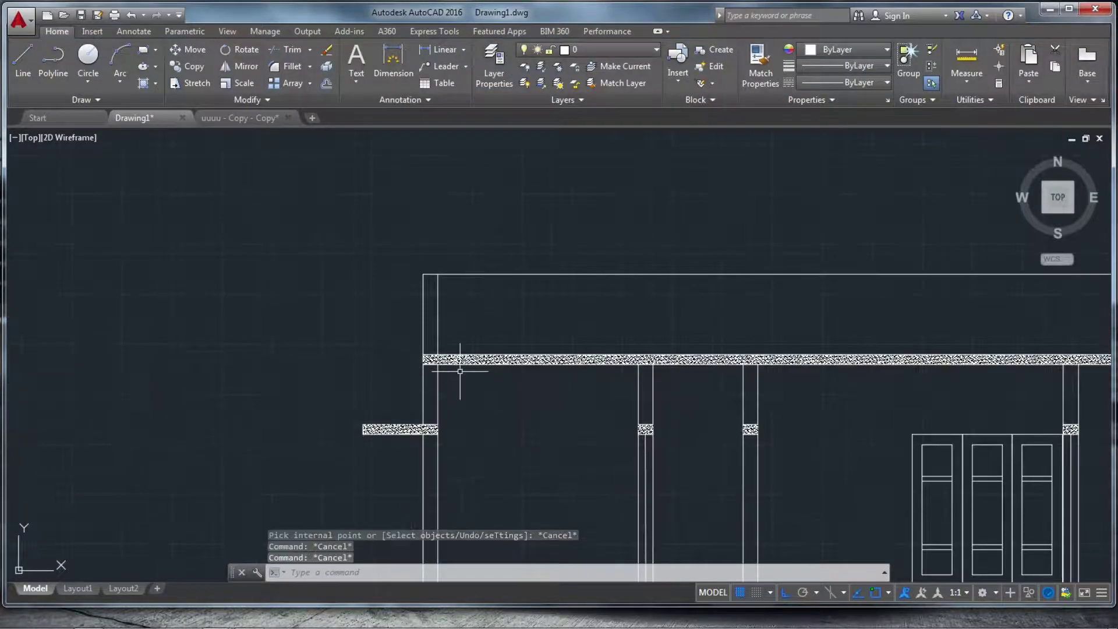
- Set the roof slab's AR-SAND hatch to background color None and hatch color ByLayer
{"action": "left_click", "coordinate": [469, 356]}
{"action": "key", "text": "Escape"}
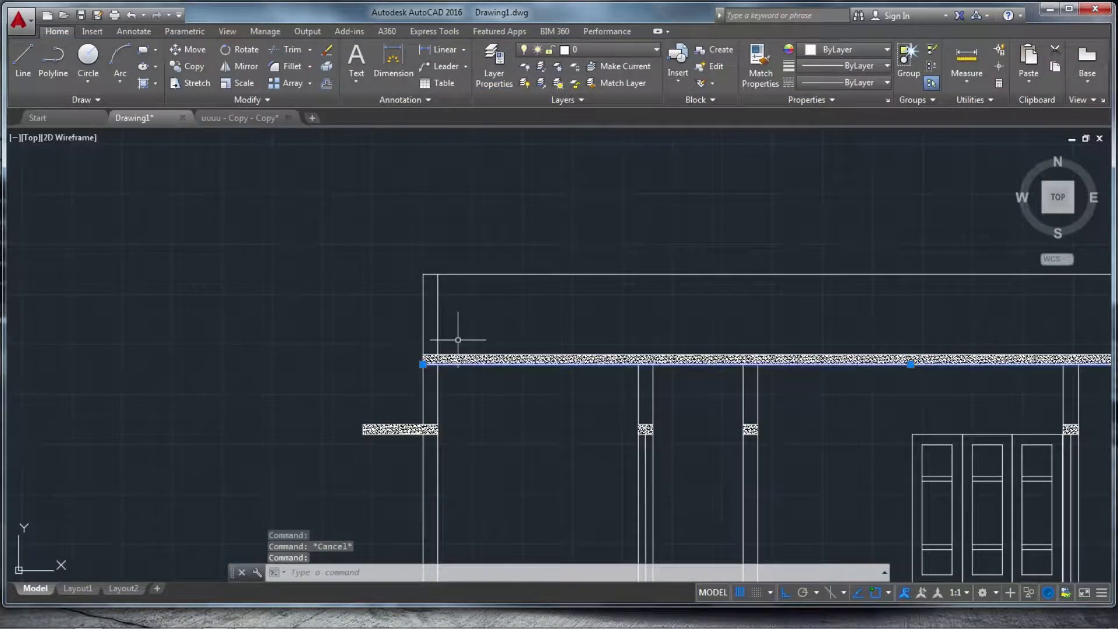
{"action": "scroll", "coordinate": [466, 387], "scroll_direction": "up", "scroll_amount": 6}
{"action": "left_click", "coordinate": [424, 174]}
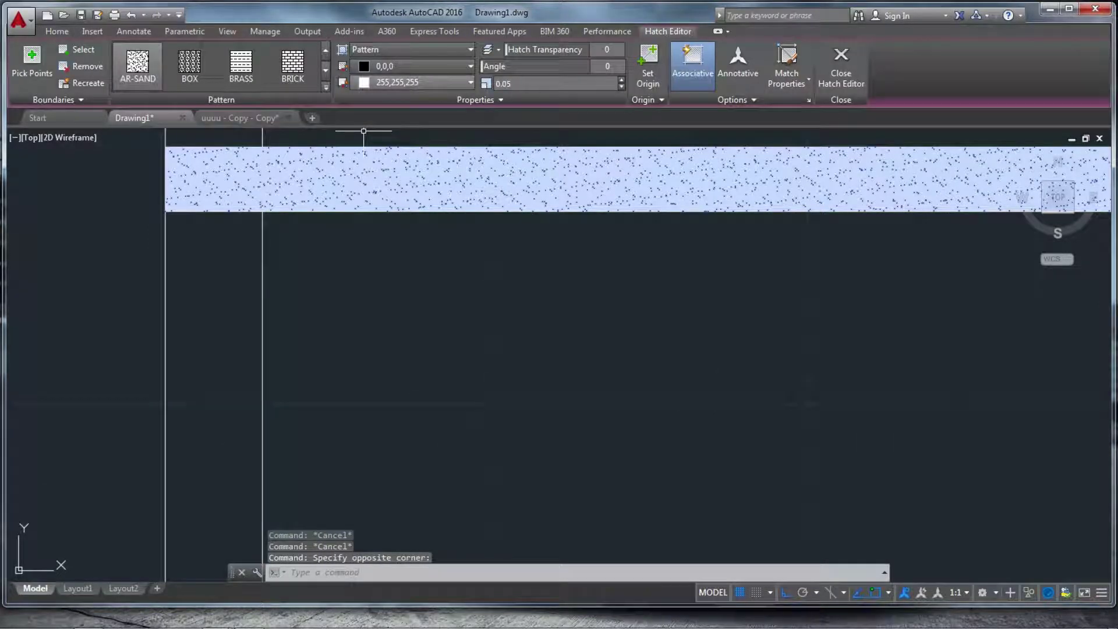
{"action": "left_click", "coordinate": [471, 82]}
{"action": "left_click", "coordinate": [384, 94]}
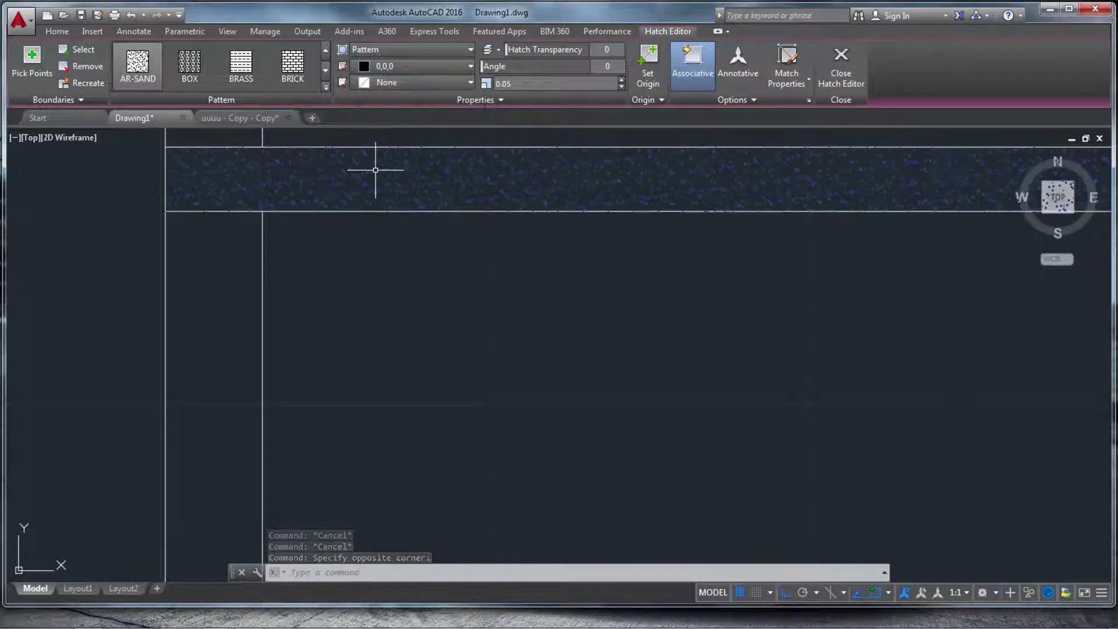
{"action": "left_click", "coordinate": [471, 66]}
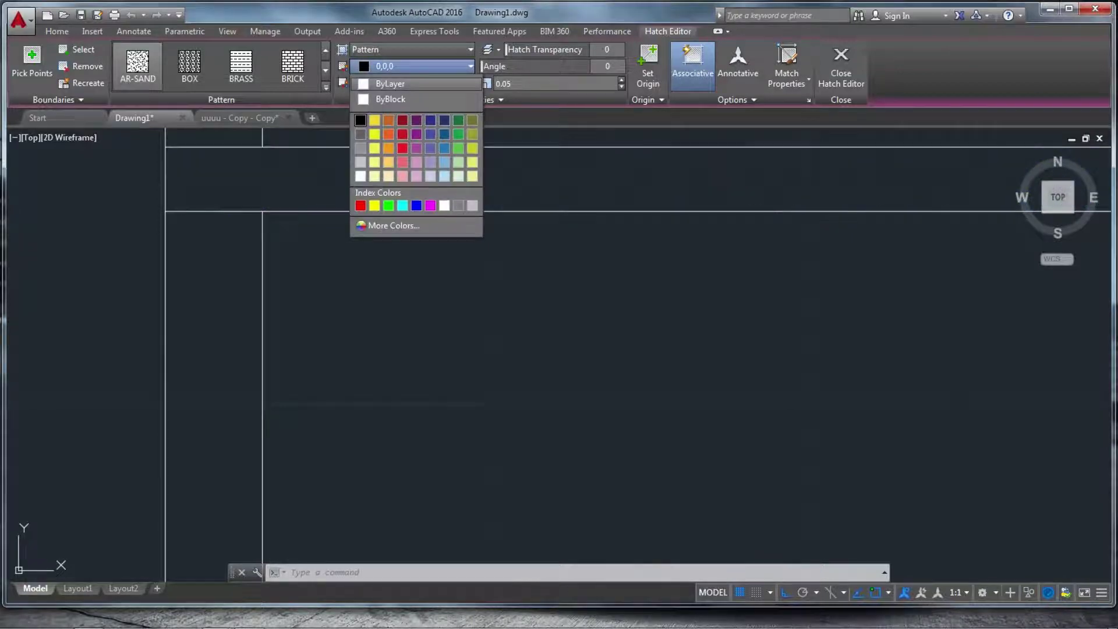
{"action": "key", "text": "Escape"}
{"action": "key", "text": "Escape"}
{"action": "scroll", "coordinate": [377, 271], "scroll_direction": "down", "scroll_amount": 6}
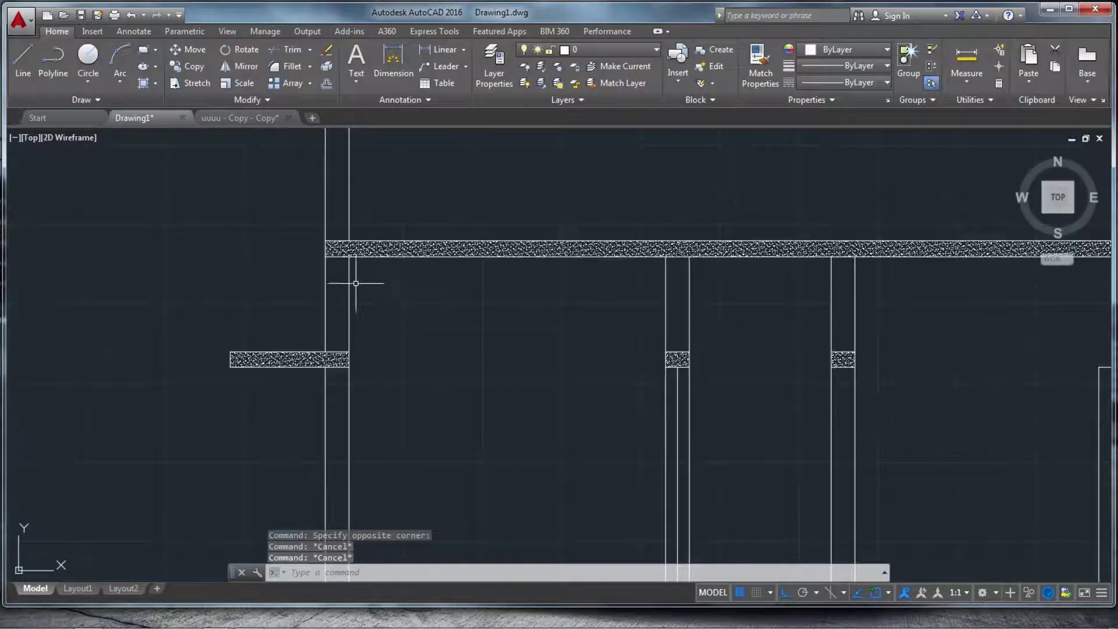
- Examine the recolored slab and lintel hatches and the gravel footings across the section
{"action": "scroll", "coordinate": [356, 283], "scroll_direction": "down", "scroll_amount": 2}
{"action": "scroll", "coordinate": [577, 309], "scroll_direction": "up", "scroll_amount": 6}
{"action": "scroll", "coordinate": [519, 349], "scroll_direction": "down", "scroll_amount": 6}
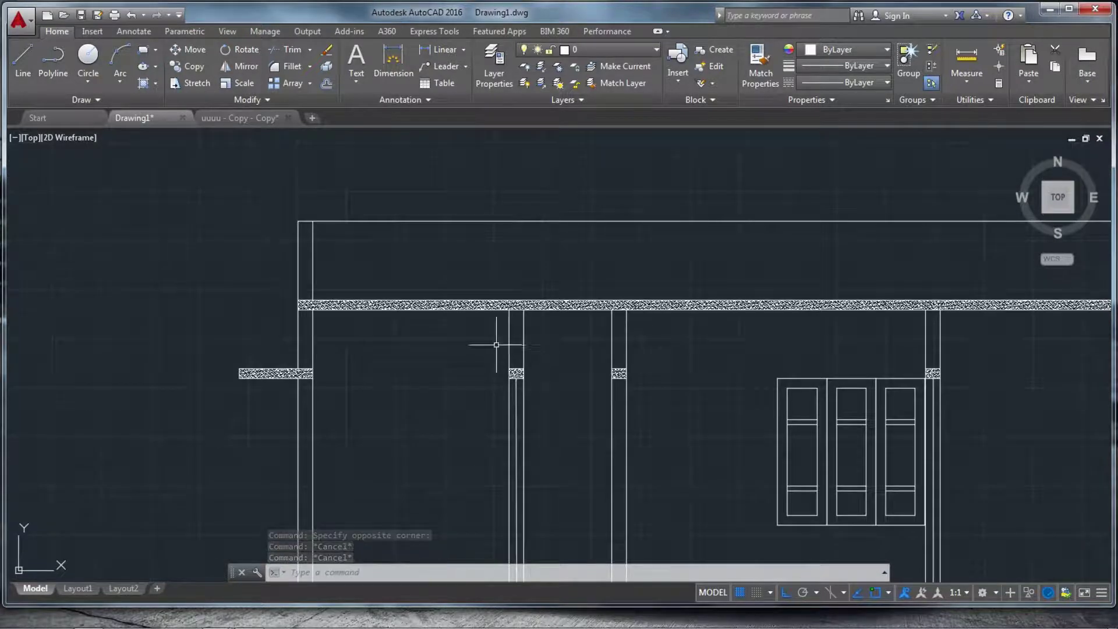
{"action": "scroll", "coordinate": [400, 349], "scroll_direction": "down", "scroll_amount": 4}
{"action": "scroll", "coordinate": [387, 324], "scroll_direction": "up", "scroll_amount": 4}
{"action": "scroll", "coordinate": [346, 337], "scroll_direction": "down", "scroll_amount": 3}
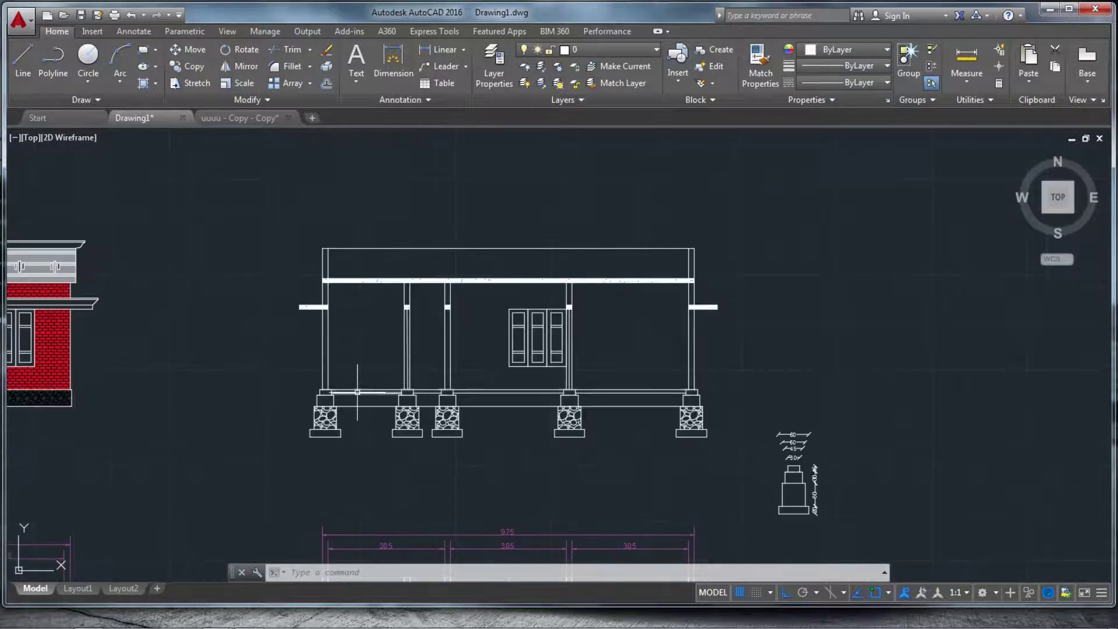
{"action": "scroll", "coordinate": [357, 392], "scroll_direction": "up", "scroll_amount": 8}
{"action": "scroll", "coordinate": [285, 401], "scroll_direction": "down", "scroll_amount": 4}
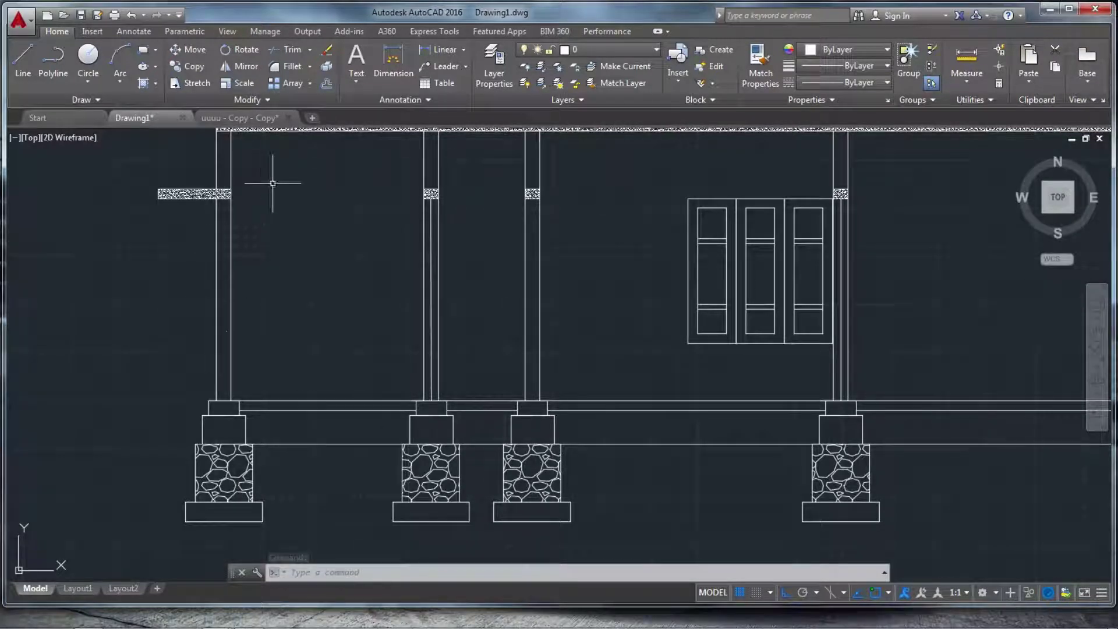
- Start a new hatch and choose the AR-CONC concrete pattern
{"action": "type", "text": "h"}
{"action": "key", "text": "Return"}
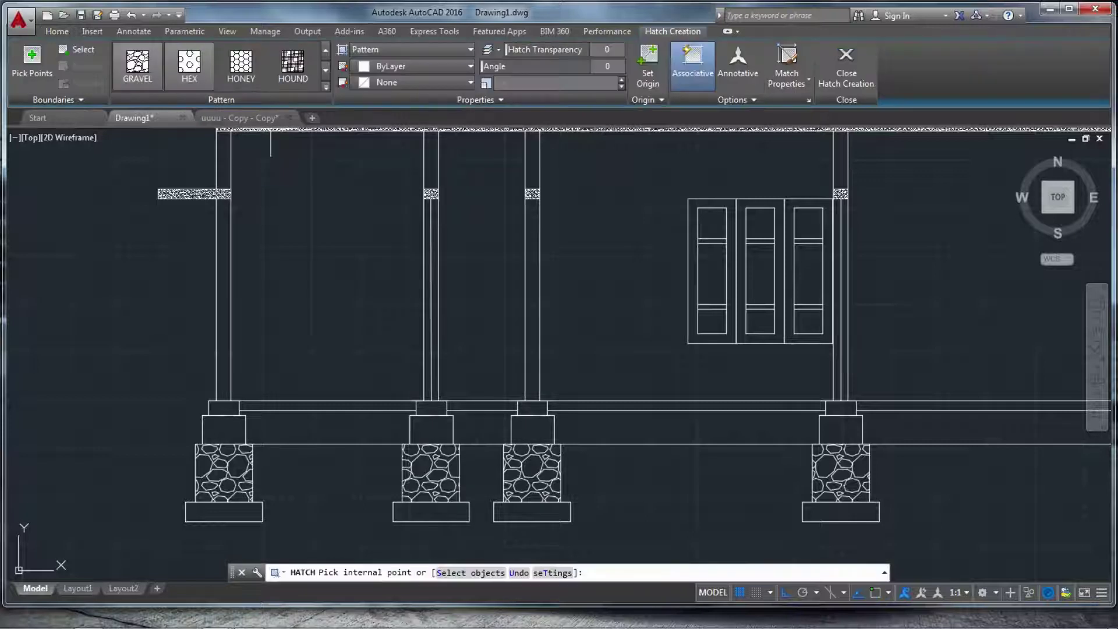
{"action": "left_click", "coordinate": [326, 86]}
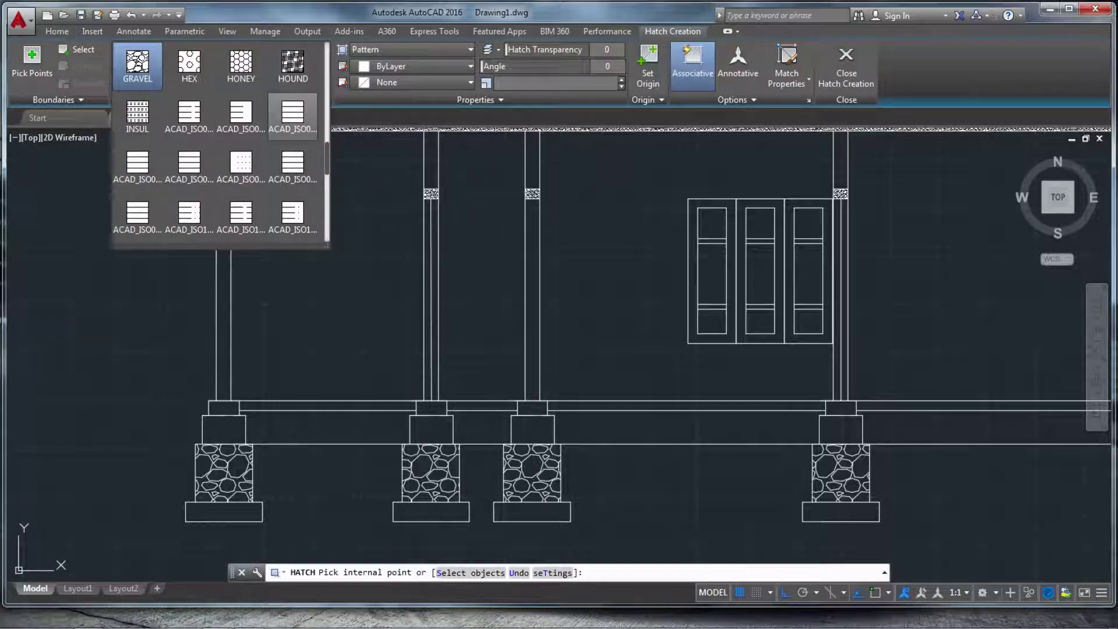
{"action": "scroll", "coordinate": [217, 134], "scroll_direction": "up", "scroll_amount": 1}
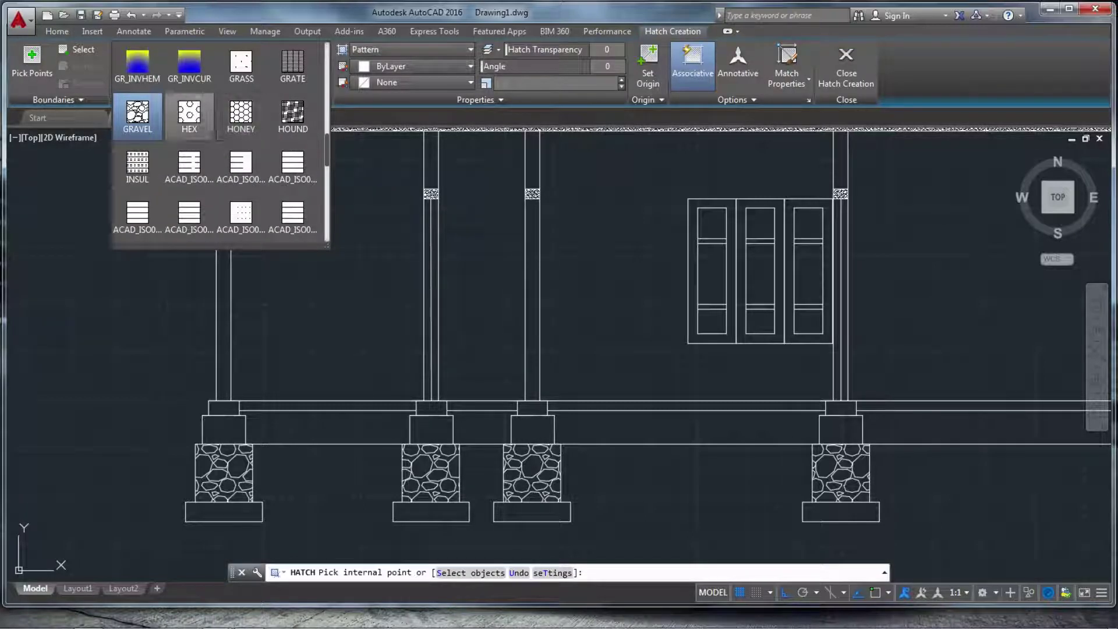
{"action": "scroll", "coordinate": [189, 117], "scroll_direction": "up", "scroll_amount": 7}
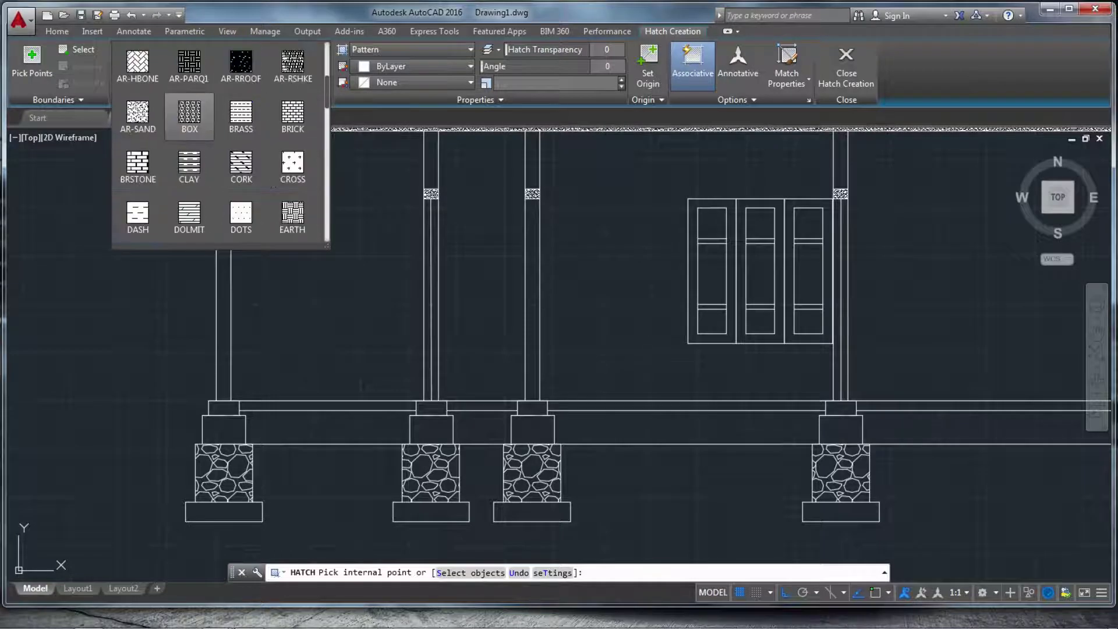
{"action": "scroll", "coordinate": [189, 116], "scroll_direction": "up", "scroll_amount": 4}
{"action": "scroll", "coordinate": [240, 117], "scroll_direction": "down", "scroll_amount": 2}
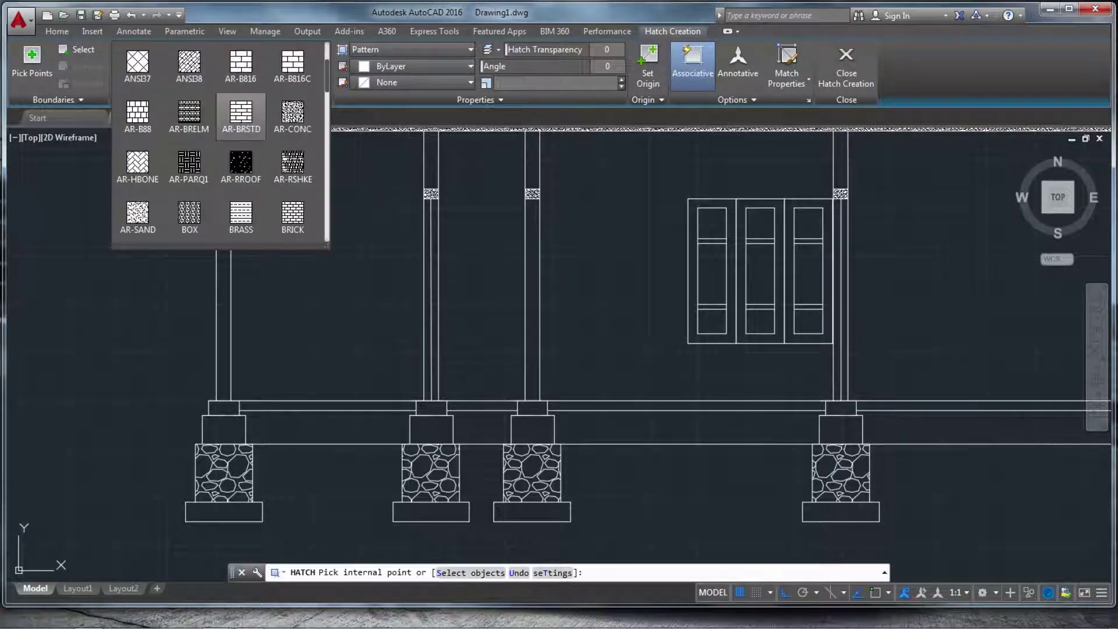
{"action": "left_click", "coordinate": [293, 117]}
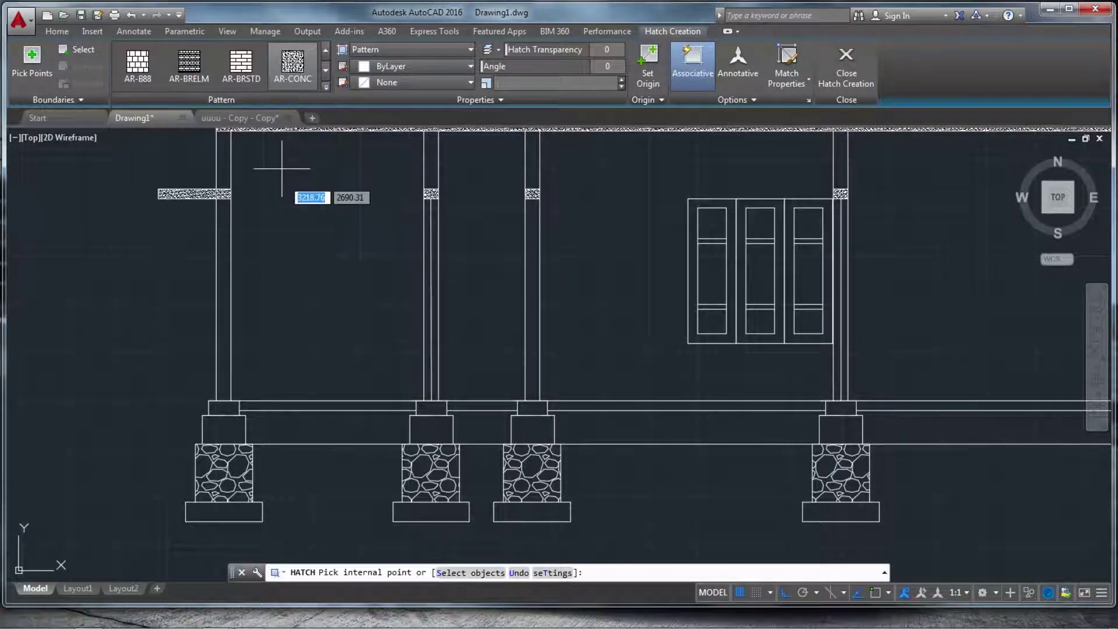
- Fill the four areas under the floor slab between the footings with the AR-CONC hatch at scale 0.13 and finish it
{"action": "scroll", "coordinate": [297, 408], "scroll_direction": "up", "scroll_amount": 4}
{"action": "left_click", "coordinate": [293, 432]}
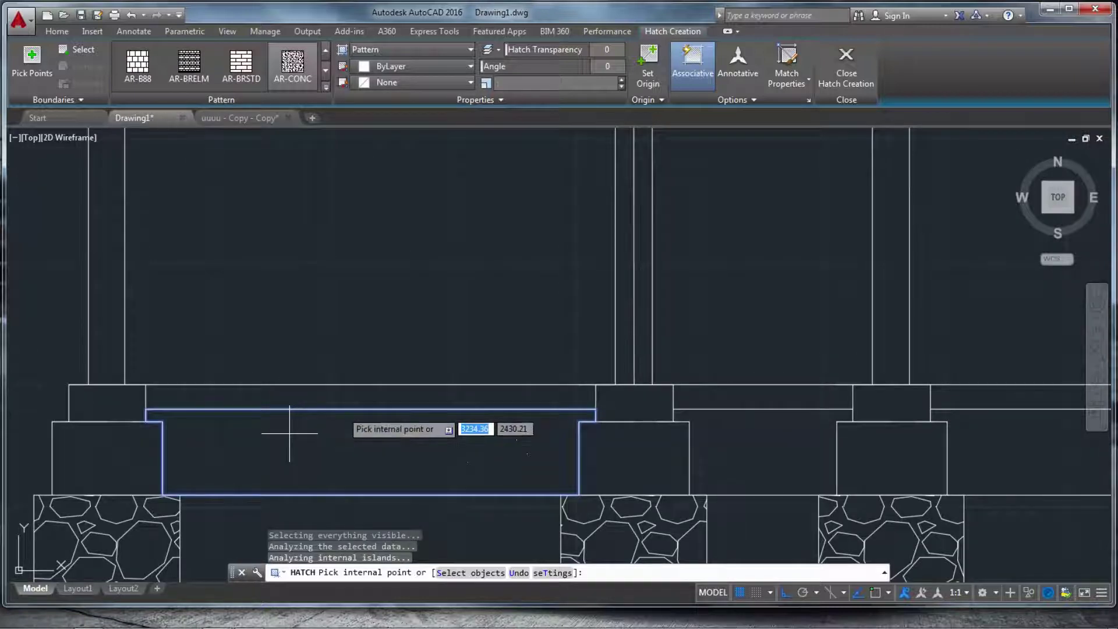
{"action": "left_click", "coordinate": [758, 448]}
{"action": "scroll", "coordinate": [671, 448], "scroll_direction": "down", "scroll_amount": 2}
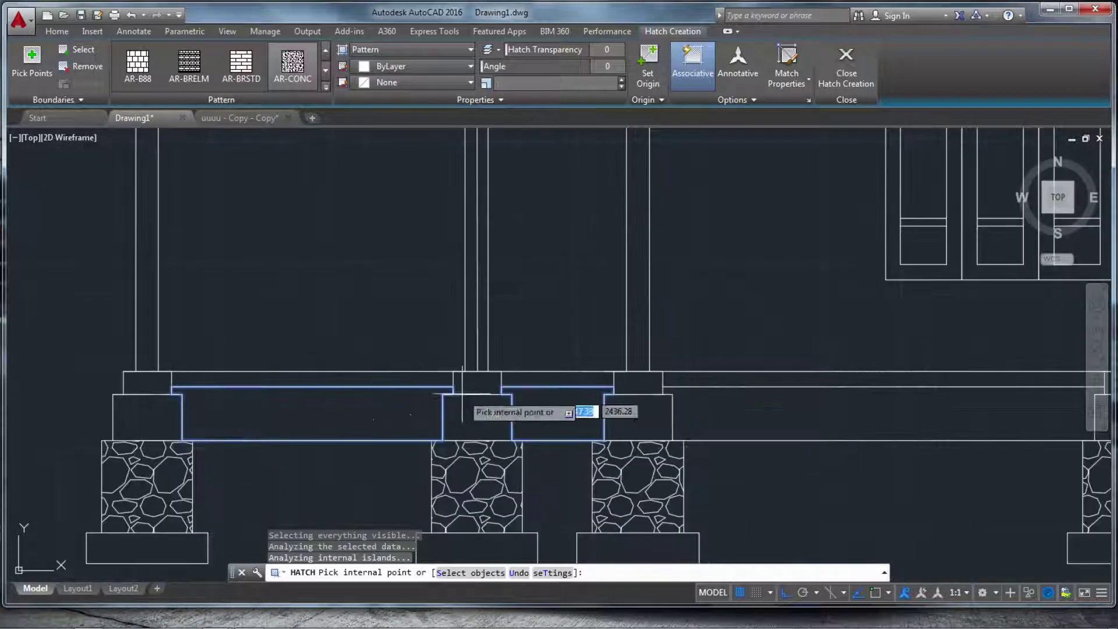
{"action": "scroll", "coordinate": [318, 383], "scroll_direction": "down", "scroll_amount": 2}
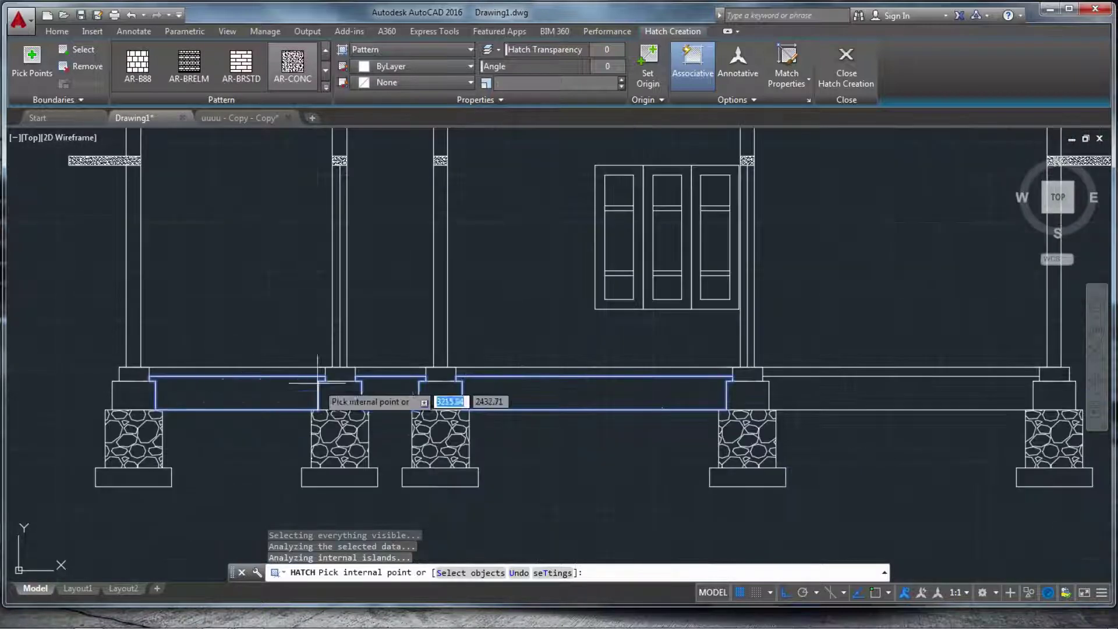
{"action": "left_click", "coordinate": [862, 393]}
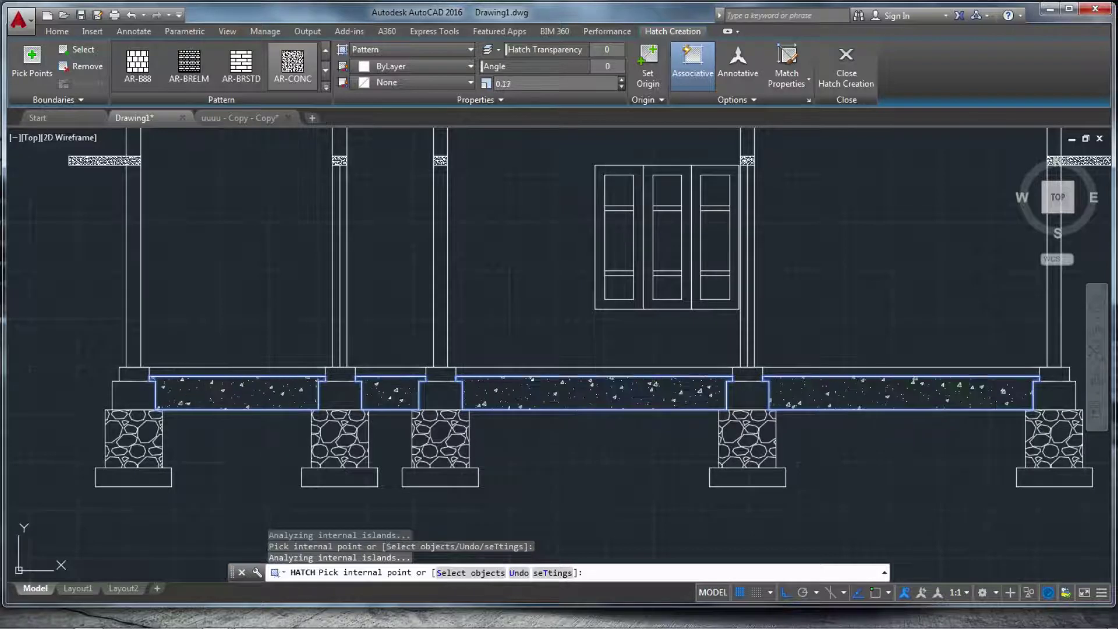
{"action": "scroll", "coordinate": [216, 367], "scroll_direction": "up", "scroll_amount": 4}
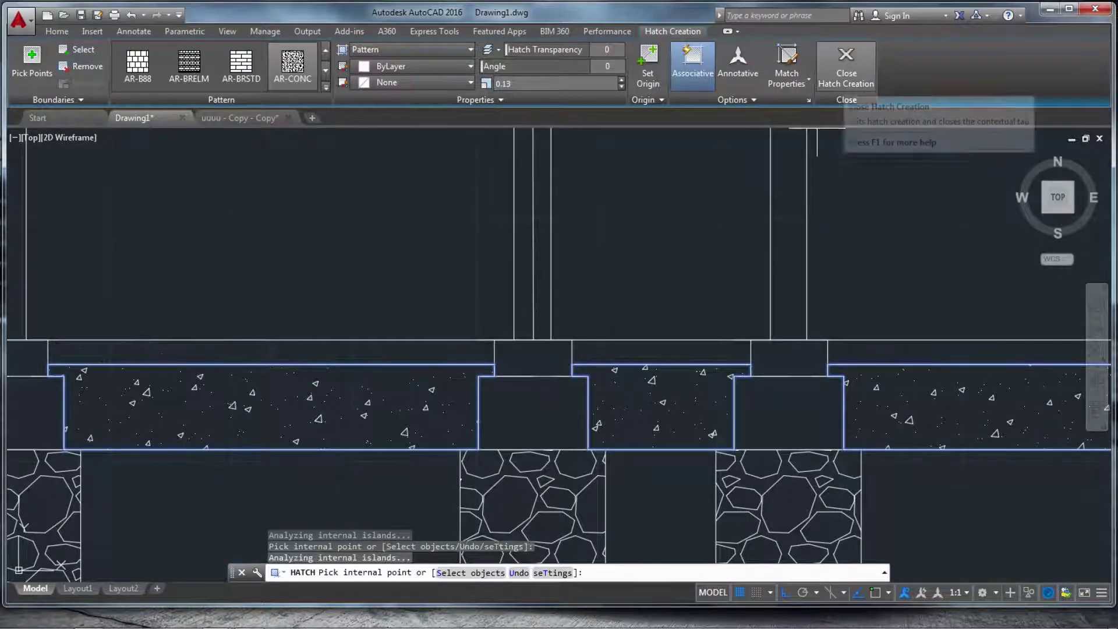
{"action": "left_click", "coordinate": [846, 64]}
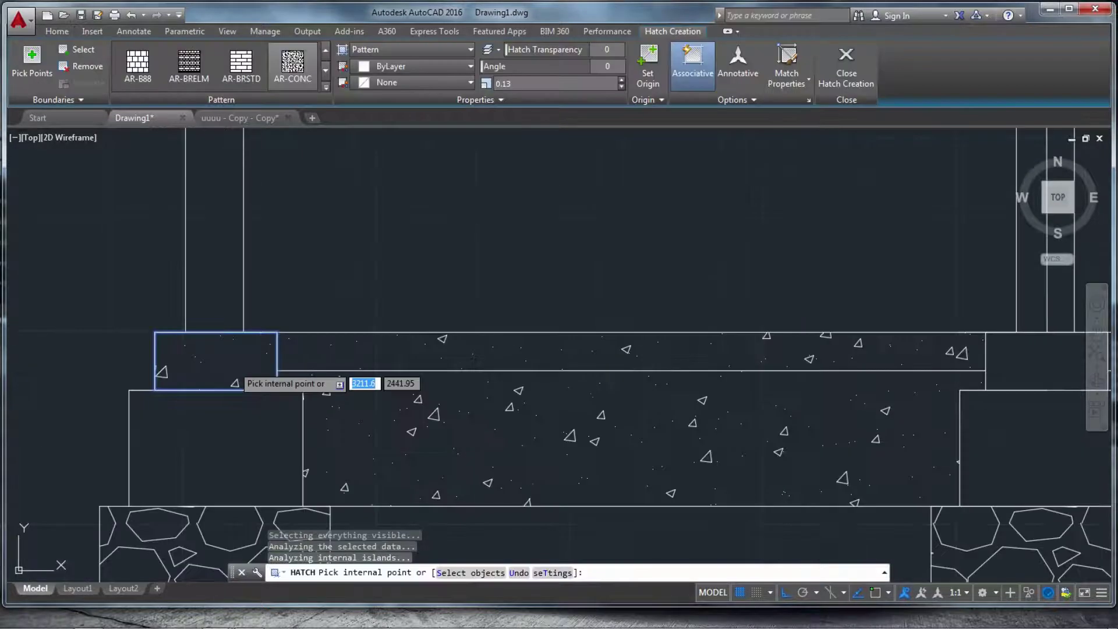
- Add the thin floor slab strips and the small blocks under the walls to a new AR-CONC hatch along the section
{"action": "scroll", "coordinate": [194, 367], "scroll_direction": "down", "scroll_amount": 4}
{"action": "left_click", "coordinate": [436, 364]}
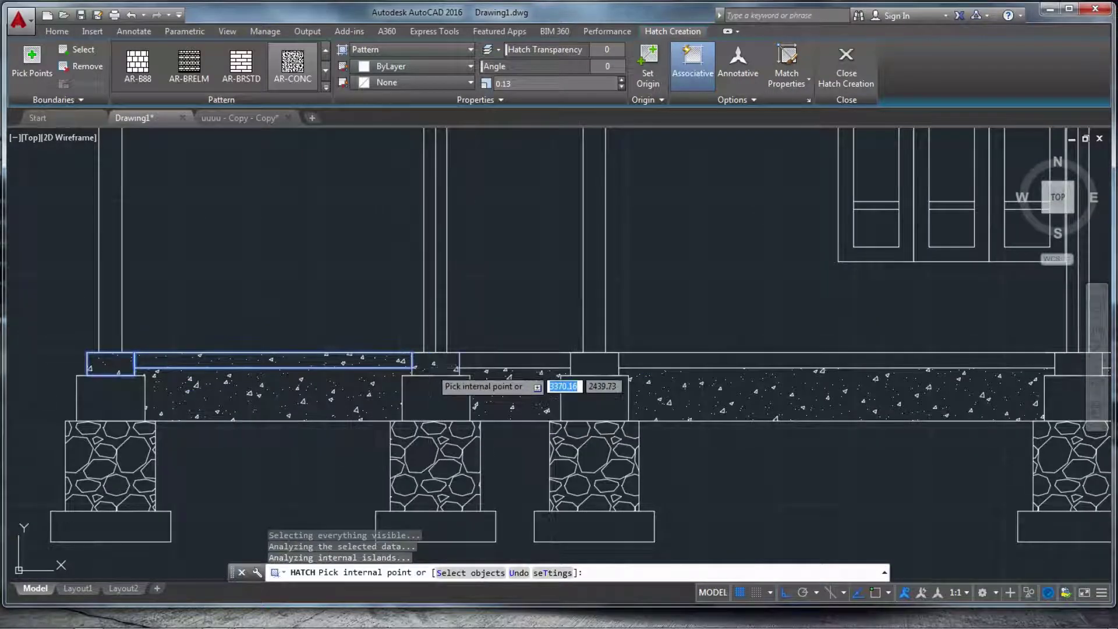
{"action": "left_click", "coordinate": [510, 361]}
{"action": "left_click", "coordinate": [603, 362]}
{"action": "left_click", "coordinate": [684, 364]}
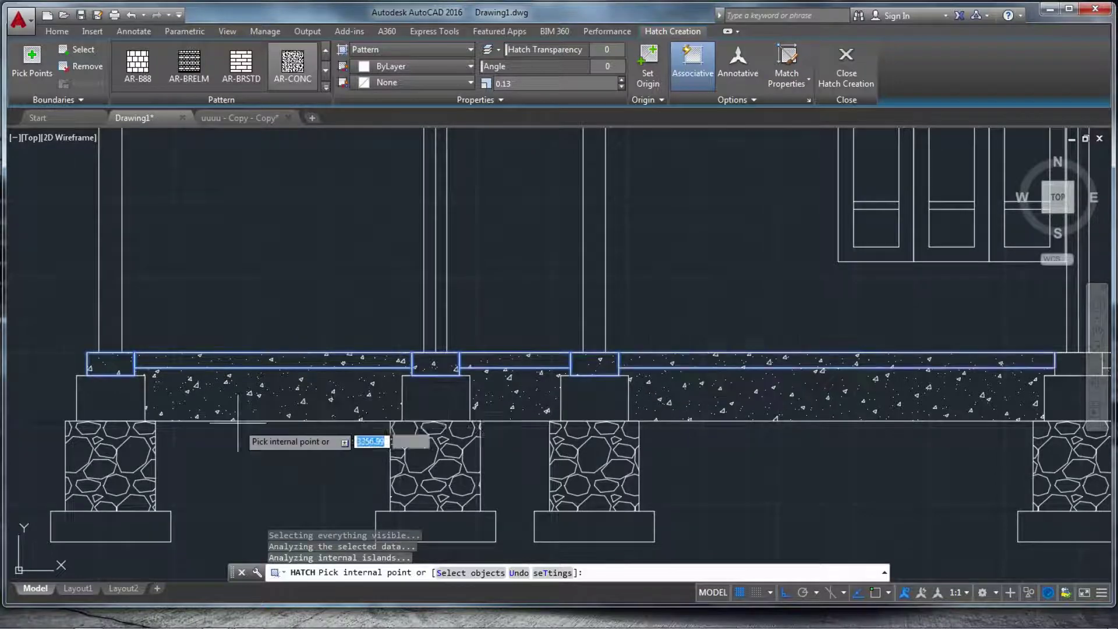
{"action": "scroll", "coordinate": [514, 404], "scroll_direction": "down", "scroll_amount": 5}
{"action": "scroll", "coordinate": [562, 408], "scroll_direction": "up", "scroll_amount": 7}
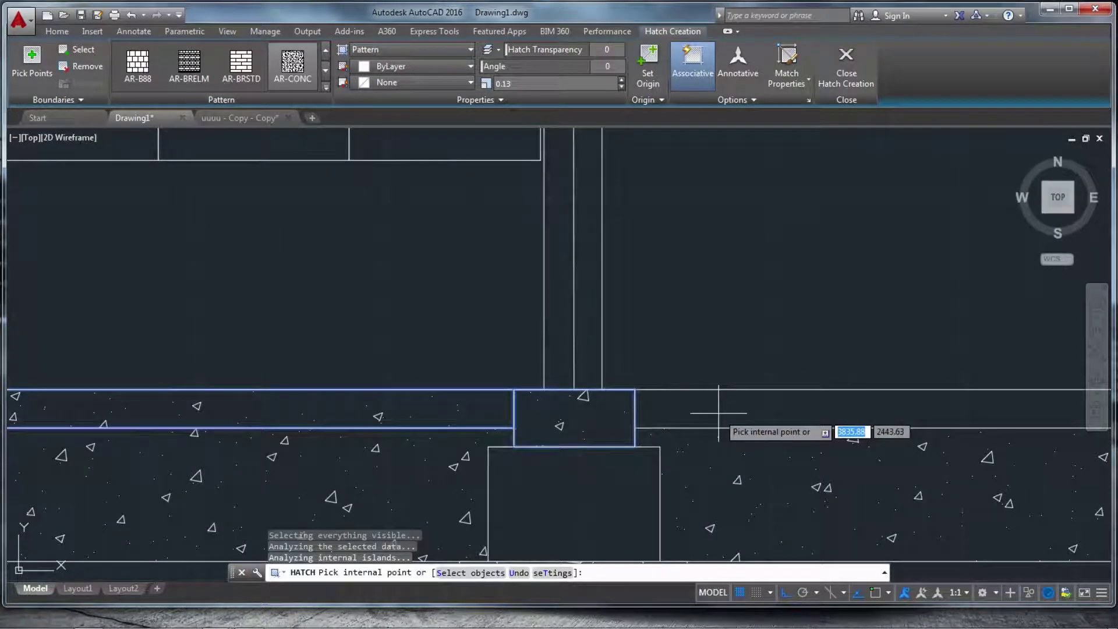
{"action": "scroll", "coordinate": [410, 364], "scroll_direction": "down", "scroll_amount": 5}
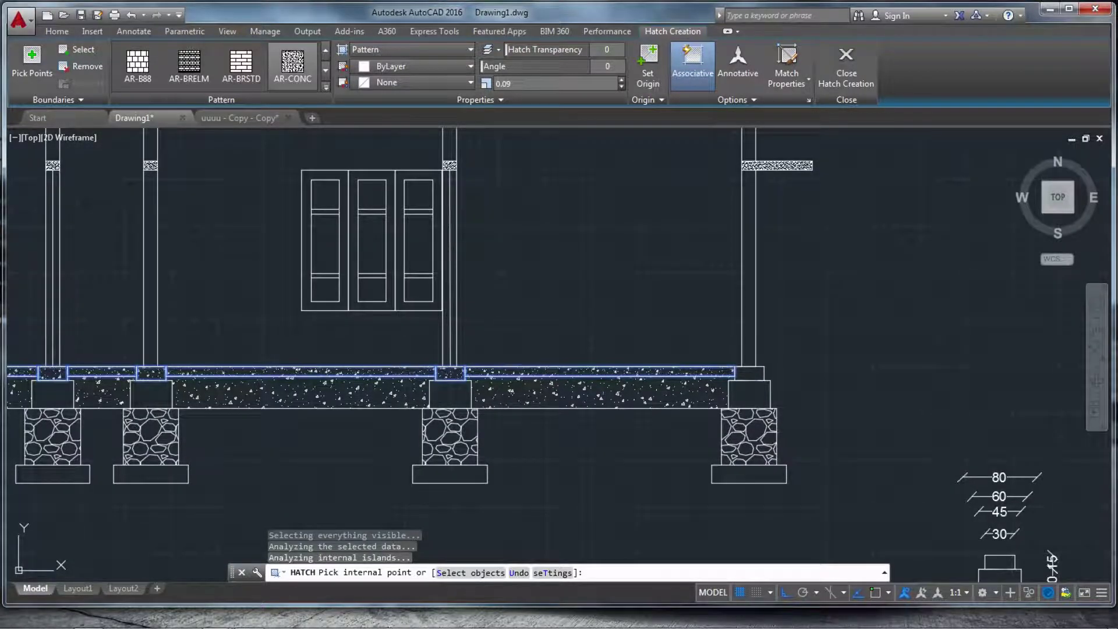
- Set the floor slab hatch's scale to 0.07, include the small block under the far right wall, and finish the hatch
{"action": "left_click", "coordinate": [622, 87]}
{"action": "left_click", "coordinate": [622, 86]}
{"action": "left_click", "coordinate": [622, 86]}
{"action": "left_click", "coordinate": [621, 86]}
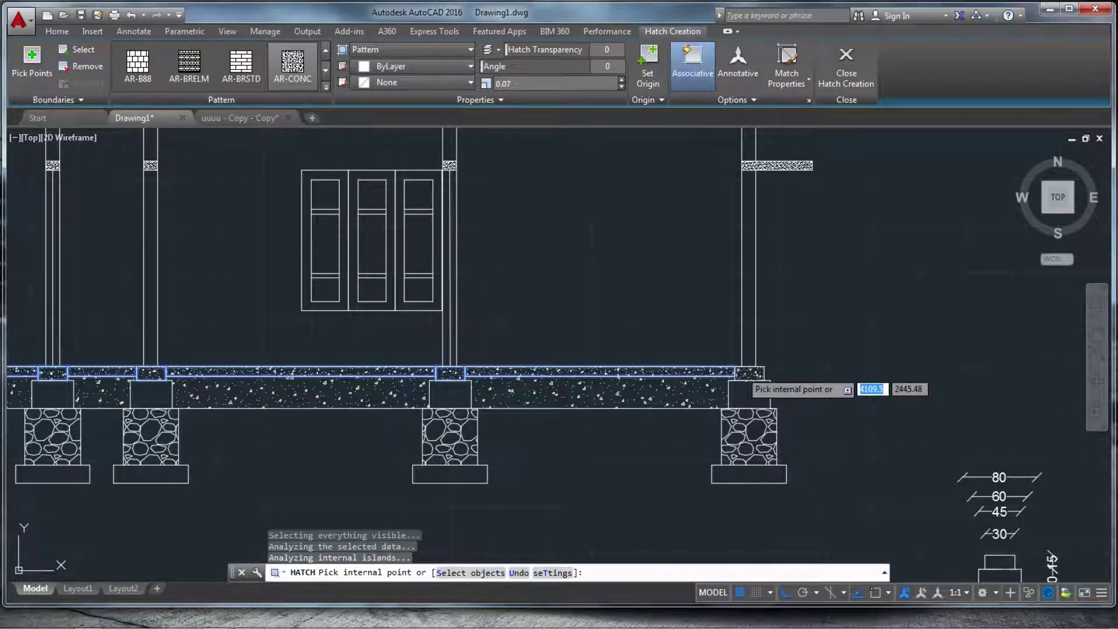
{"action": "scroll", "coordinate": [896, 385], "scroll_direction": "down", "scroll_amount": 2}
{"action": "scroll", "coordinate": [271, 408], "scroll_direction": "up", "scroll_amount": 5}
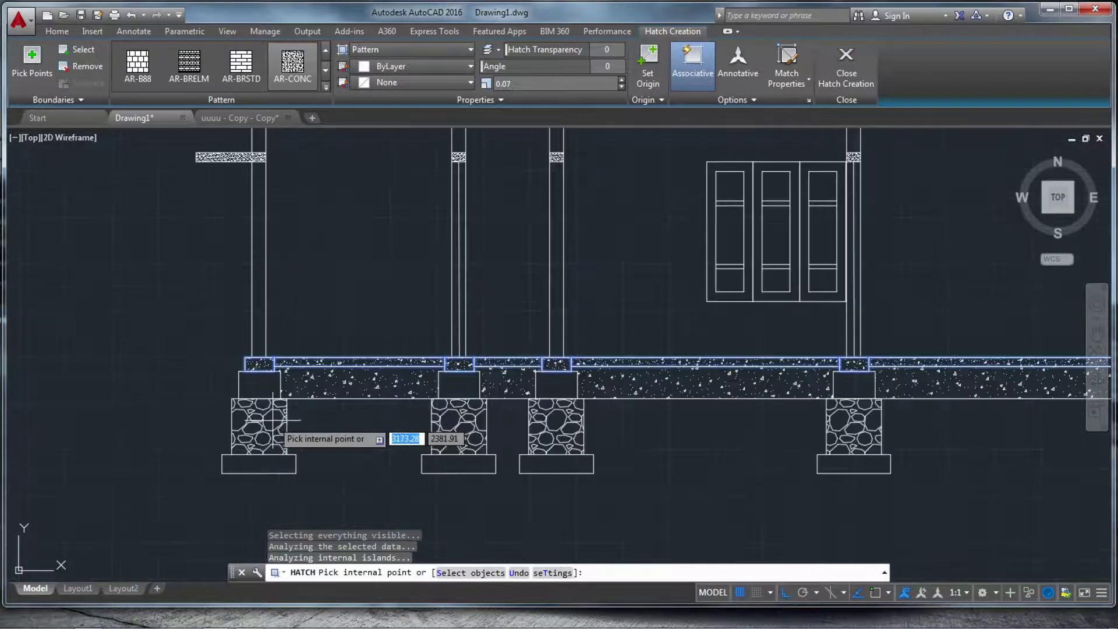
{"action": "scroll", "coordinate": [276, 400], "scroll_direction": "down", "scroll_amount": 4}
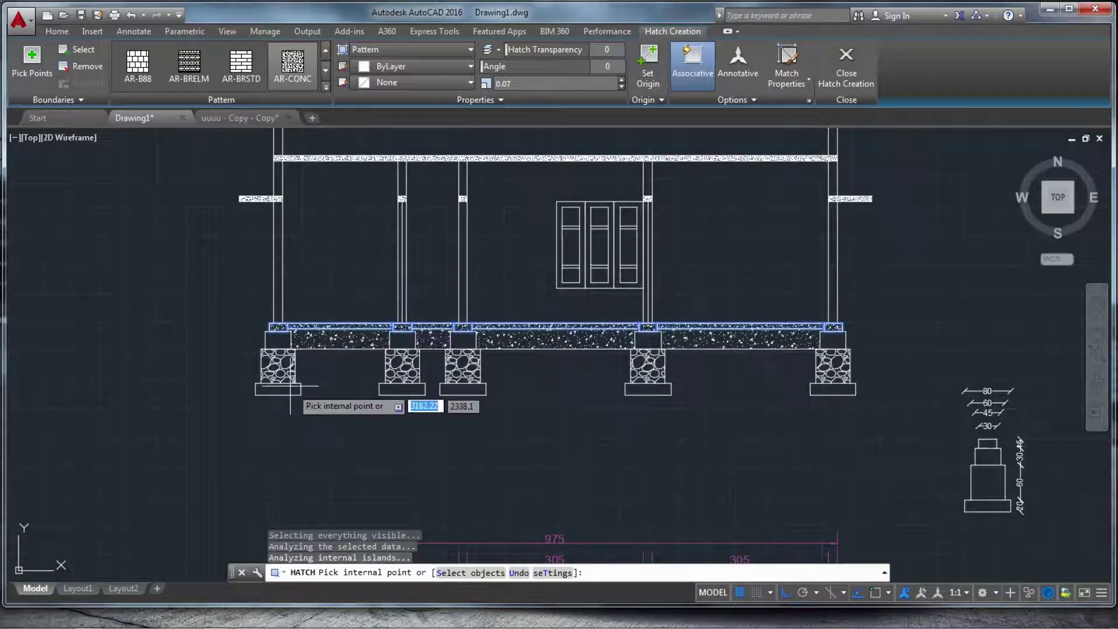
{"action": "scroll", "coordinate": [277, 390], "scroll_direction": "up", "scroll_amount": 3}
{"action": "key", "text": "Escape"}
{"action": "key", "text": "Escape"}
{"action": "key", "text": "Escape"}
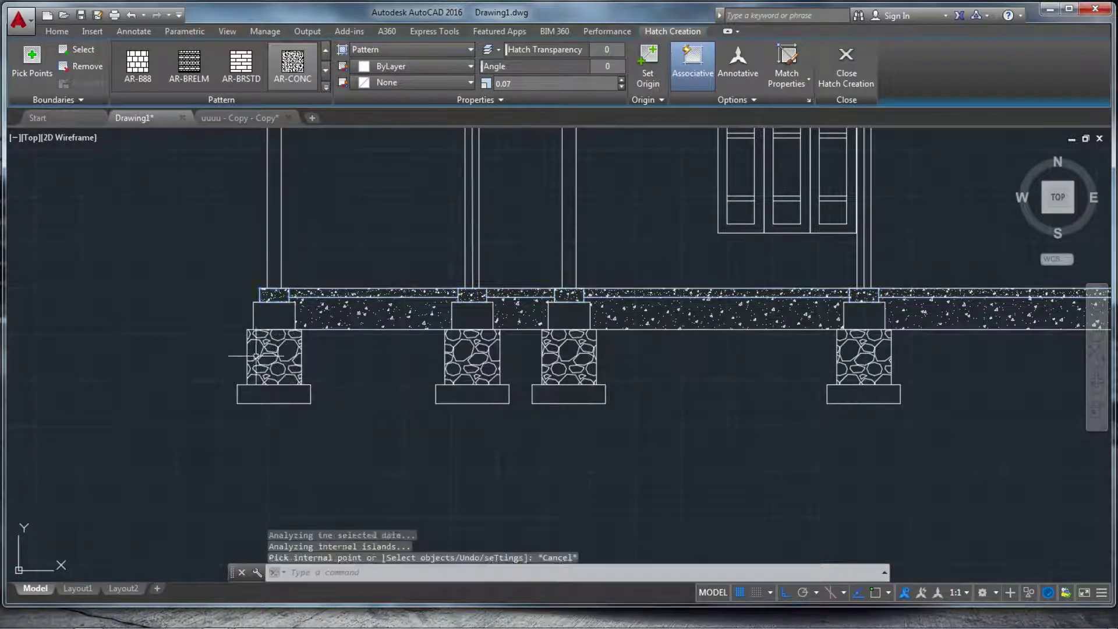
- Apply a new AR-CONC hatch at scale 0.07 to the base slabs and upper blocks of the first four footings from the left
{"action": "key", "text": "Return"}
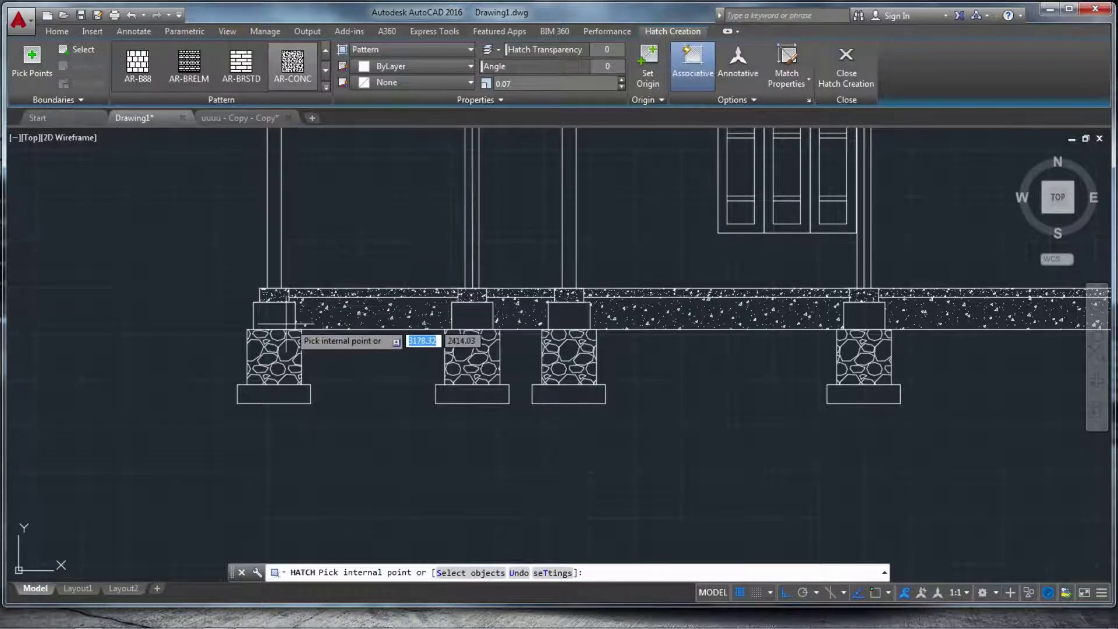
{"action": "left_click", "coordinate": [286, 323]}
{"action": "left_click", "coordinate": [273, 393]}
{"action": "left_click", "coordinate": [472, 394]}
{"action": "left_click", "coordinate": [472, 315]}
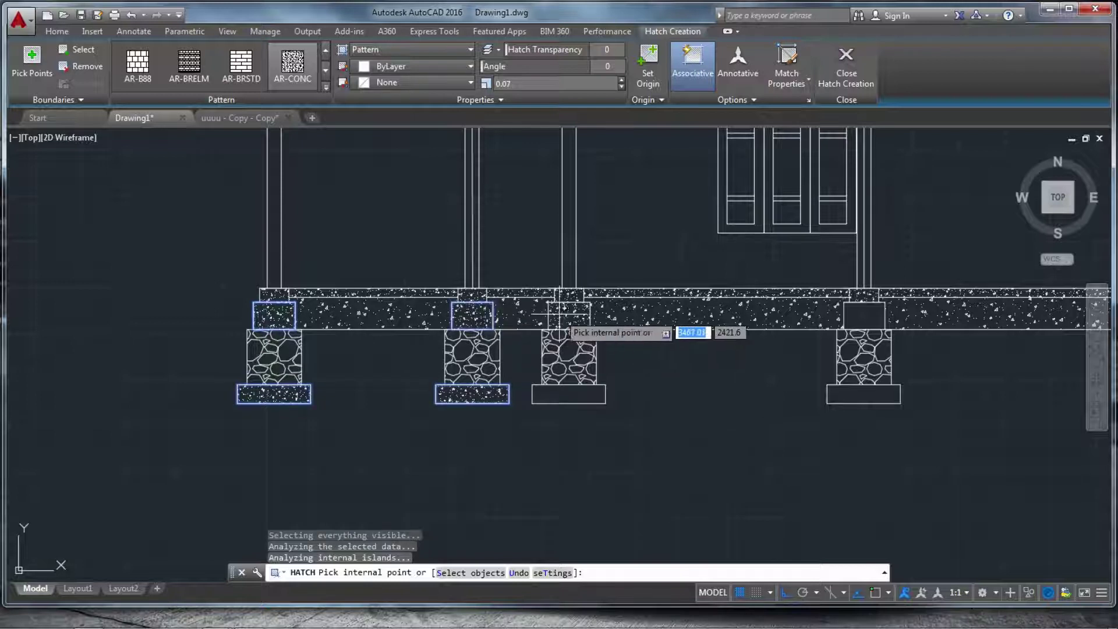
{"action": "left_click", "coordinate": [566, 394]}
{"action": "left_click", "coordinate": [855, 395]}
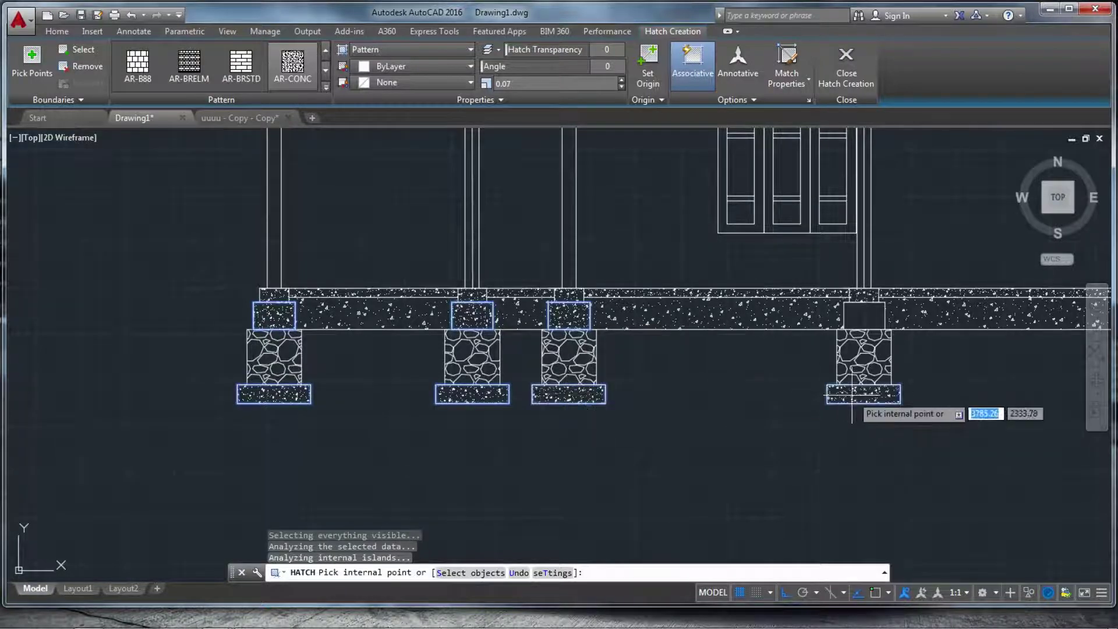
- Add the rightmost footing's base slab and upper block to the hatch, set its scale to 0.09, and finish it
{"action": "scroll", "coordinate": [865, 338], "scroll_direction": "down", "scroll_amount": 5}
{"action": "scroll", "coordinate": [536, 404], "scroll_direction": "up", "scroll_amount": 6}
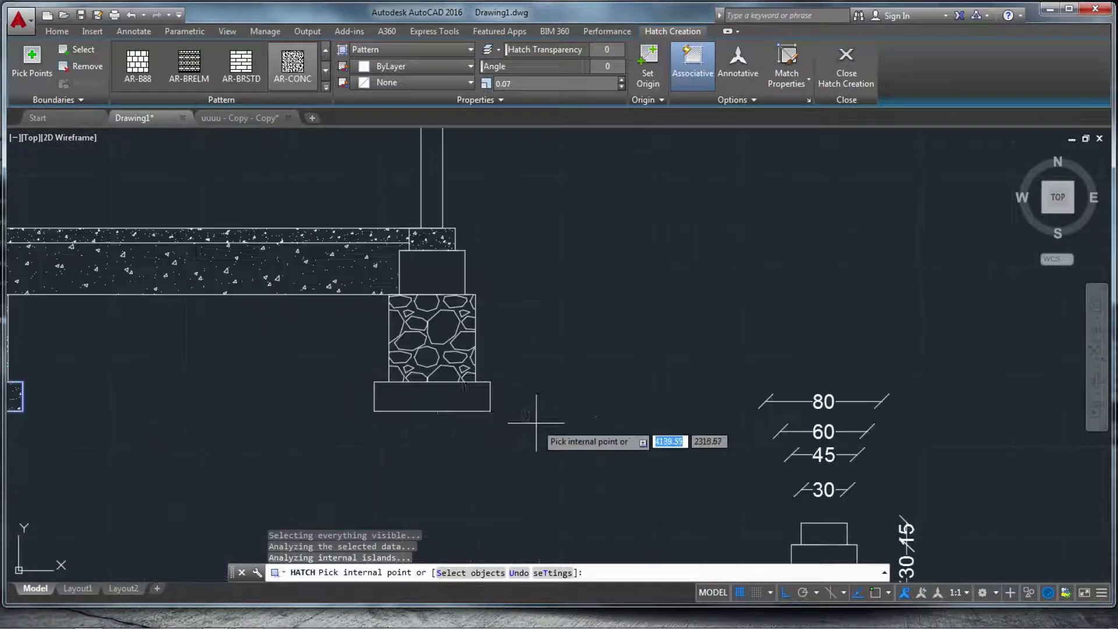
{"action": "left_click", "coordinate": [445, 408]}
{"action": "left_click", "coordinate": [445, 273]}
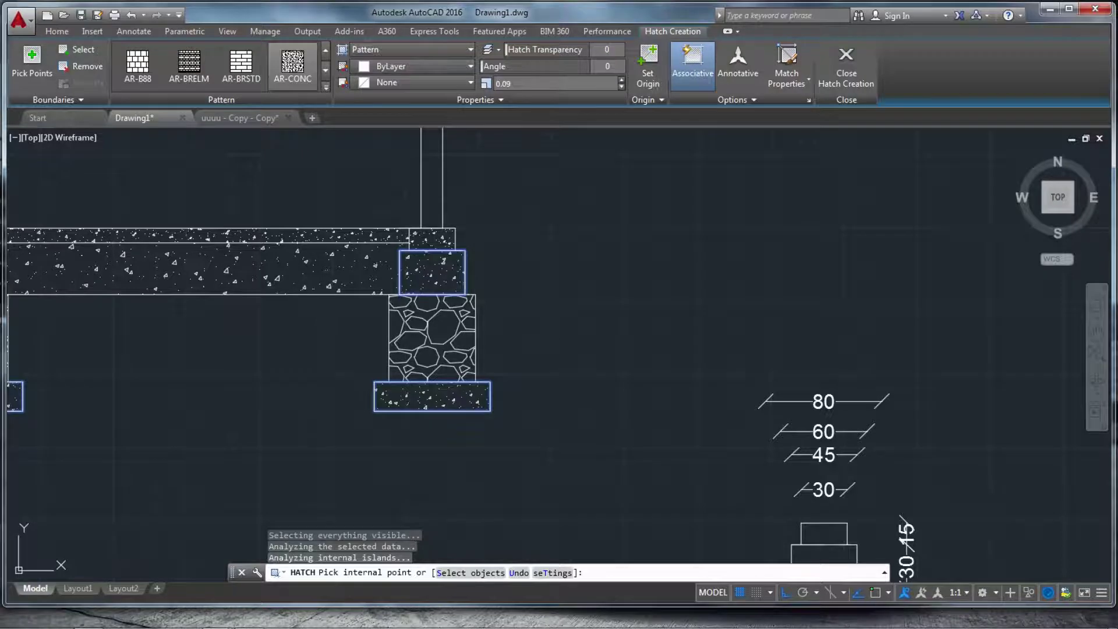
{"action": "scroll", "coordinate": [853, 238], "scroll_direction": "down", "scroll_amount": 6}
{"action": "key", "text": "Escape"}
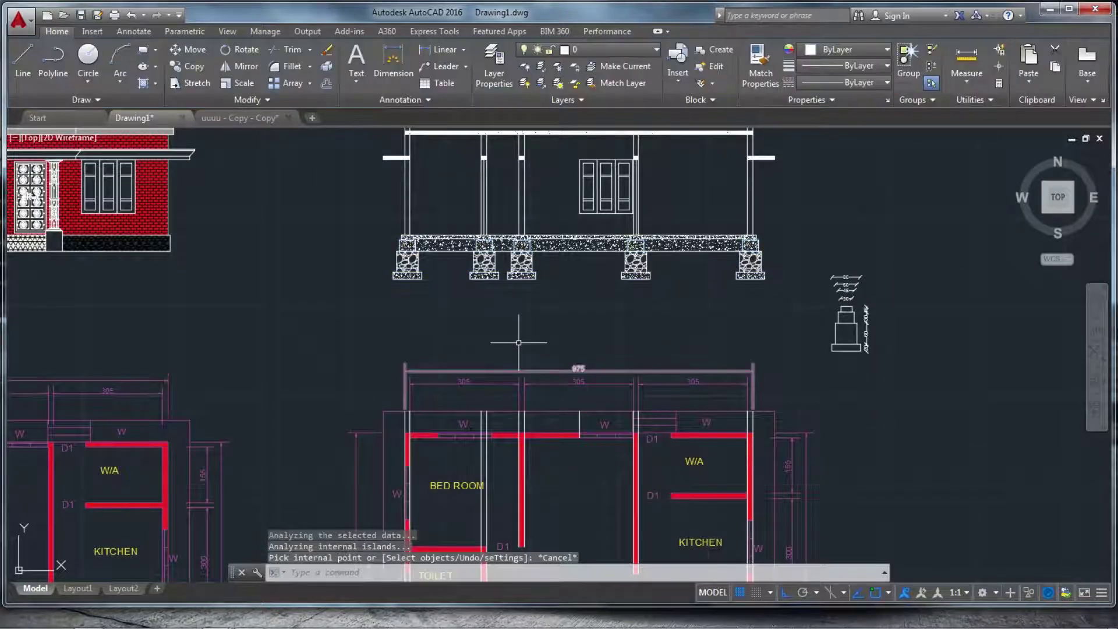
- Erase the separate dimensioned footing detail beside the house section
{"action": "scroll", "coordinate": [519, 343], "scroll_direction": "down", "scroll_amount": 2}
{"action": "scroll", "coordinate": [466, 246], "scroll_direction": "up", "scroll_amount": 4}
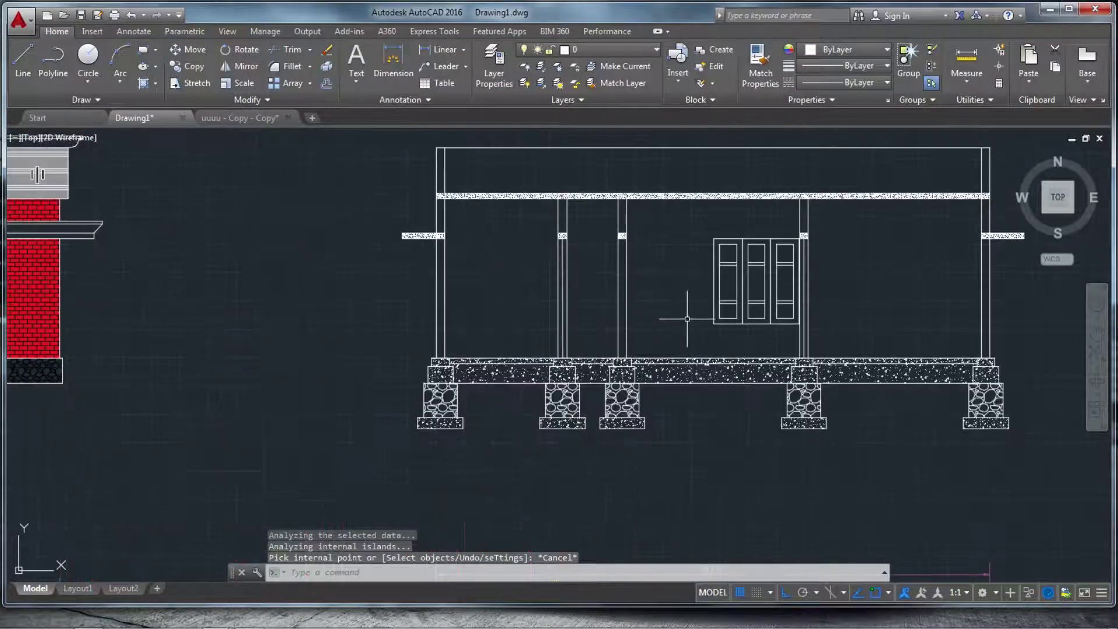
{"action": "scroll", "coordinate": [414, 253], "scroll_direction": "down", "scroll_amount": 3}
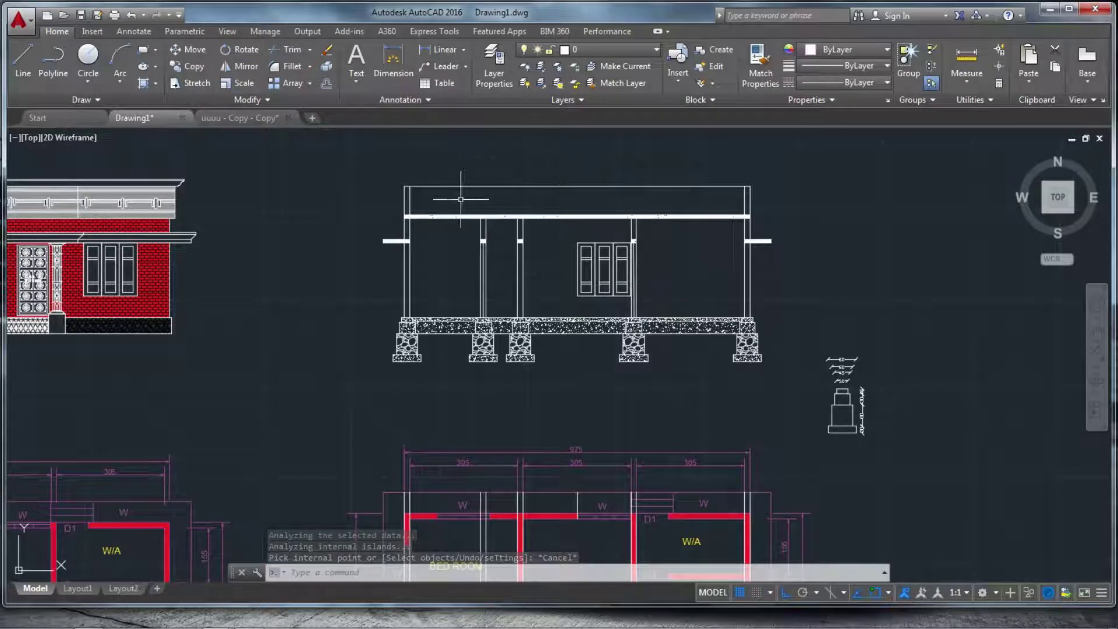
{"action": "scroll", "coordinate": [667, 309], "scroll_direction": "down", "scroll_amount": 3}
{"action": "scroll", "coordinate": [733, 320], "scroll_direction": "up", "scroll_amount": 5}
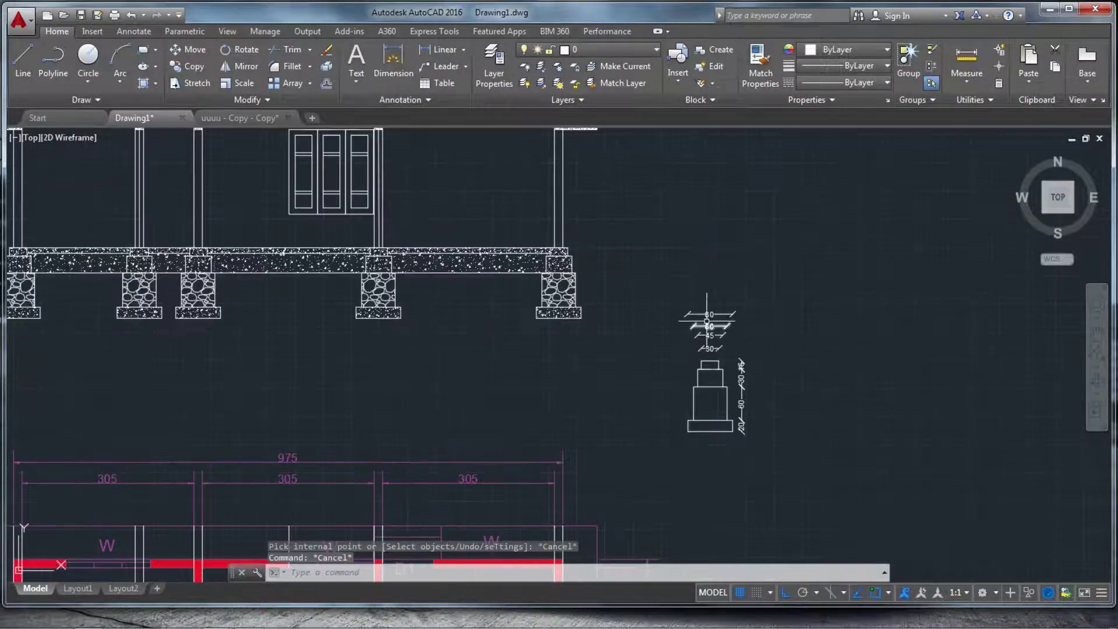
{"action": "scroll", "coordinate": [738, 379], "scroll_direction": "up", "scroll_amount": 2}
{"action": "left_click", "coordinate": [623, 230]}
{"action": "left_click", "coordinate": [767, 494]}
{"action": "key", "text": "Delete"}
{"action": "scroll", "coordinate": [547, 387], "scroll_direction": "down", "scroll_amount": 3}
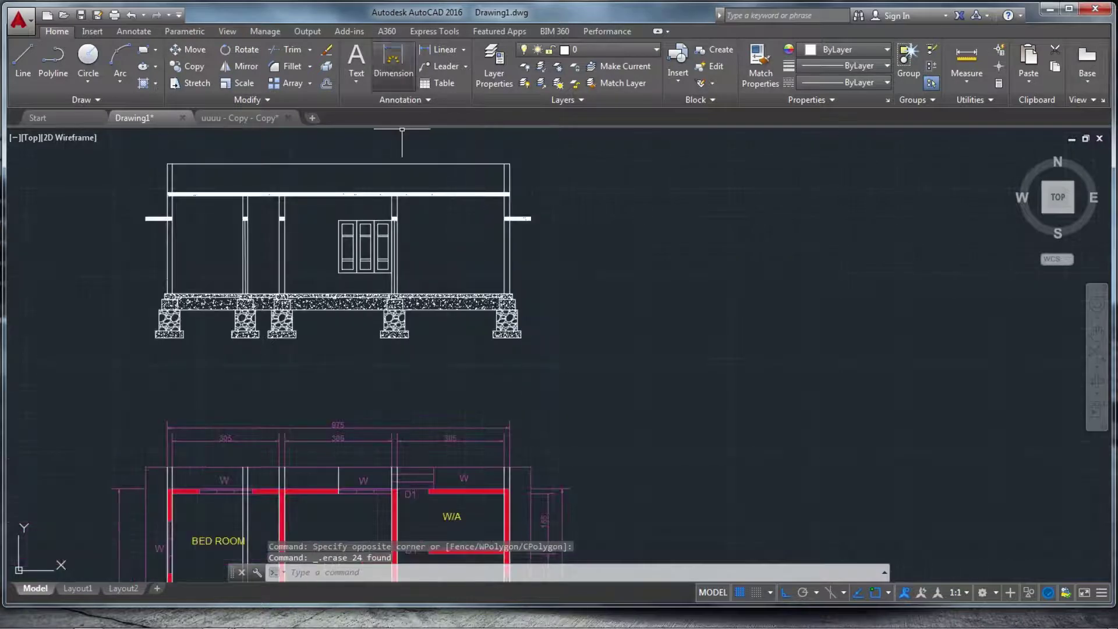
- Dimension the height of the rightmost footing's base slab, placing the vertical dimension to the right of the footing
{"action": "scroll", "coordinate": [527, 323], "scroll_direction": "up", "scroll_amount": 5}
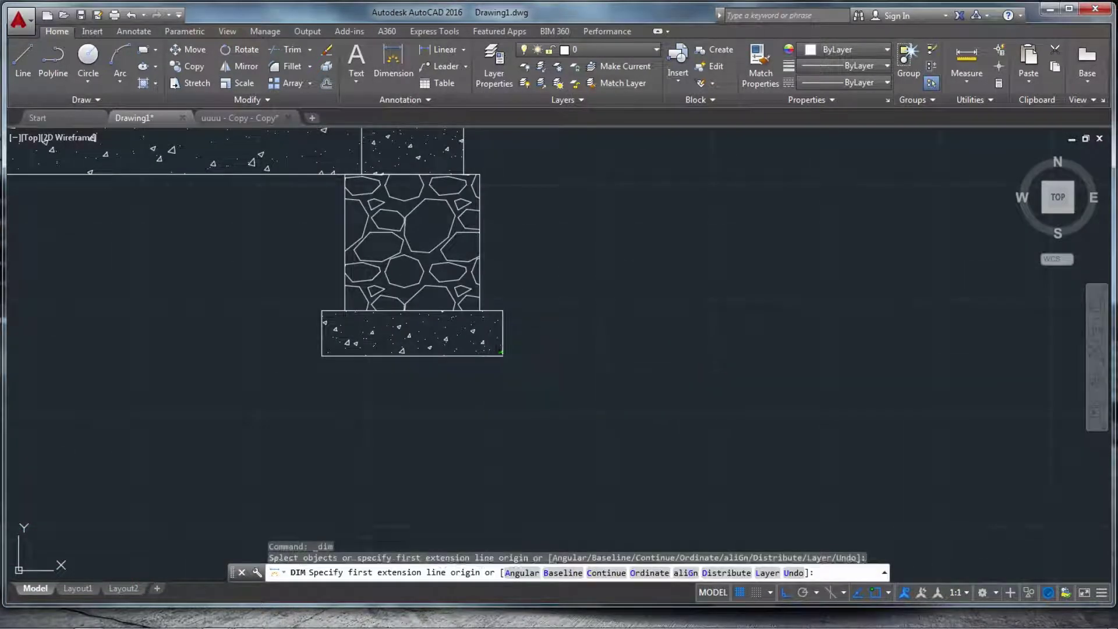
{"action": "left_click", "coordinate": [502, 355]}
{"action": "left_click", "coordinate": [502, 312]}
{"action": "left_click", "coordinate": [559, 315]}
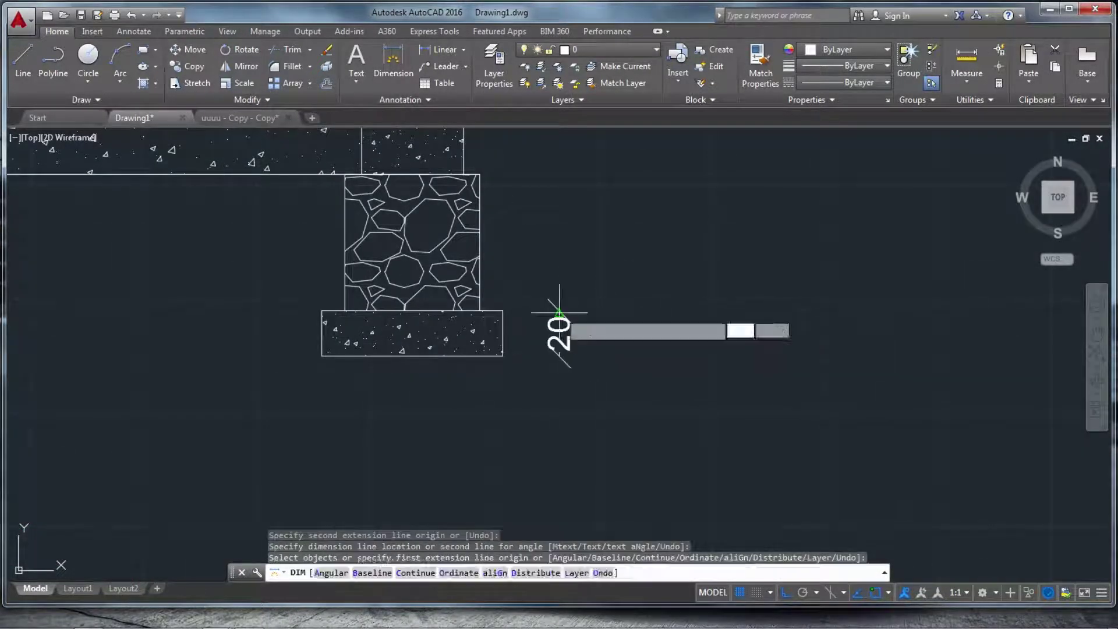
{"action": "key", "text": "Return"}
{"action": "left_click", "coordinate": [479, 311]}
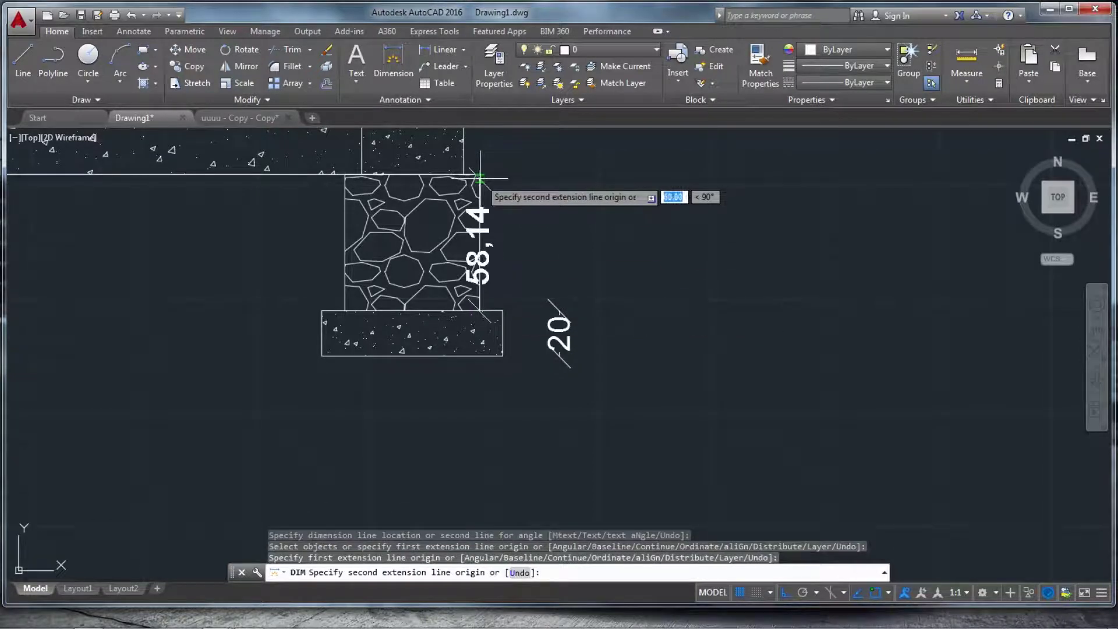
{"action": "left_click", "coordinate": [479, 178]}
{"action": "key", "text": "Escape"}
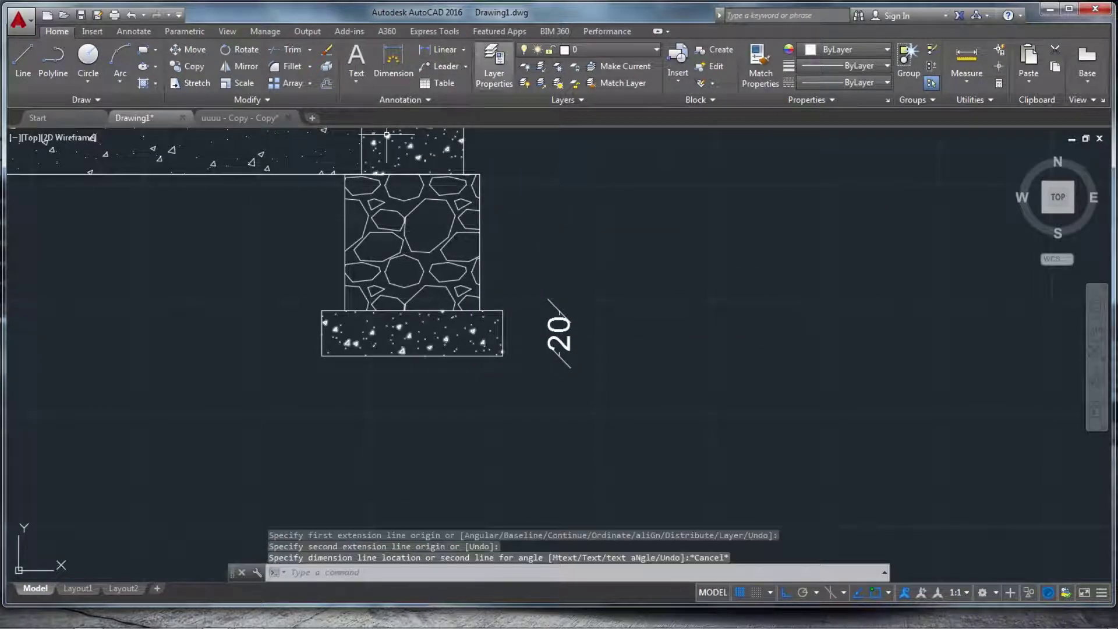
- Dimension the height of the rightmost footing's stone masonry, aligning the vertical dimension with the base slab's dimension
{"action": "left_click", "coordinate": [393, 61]}
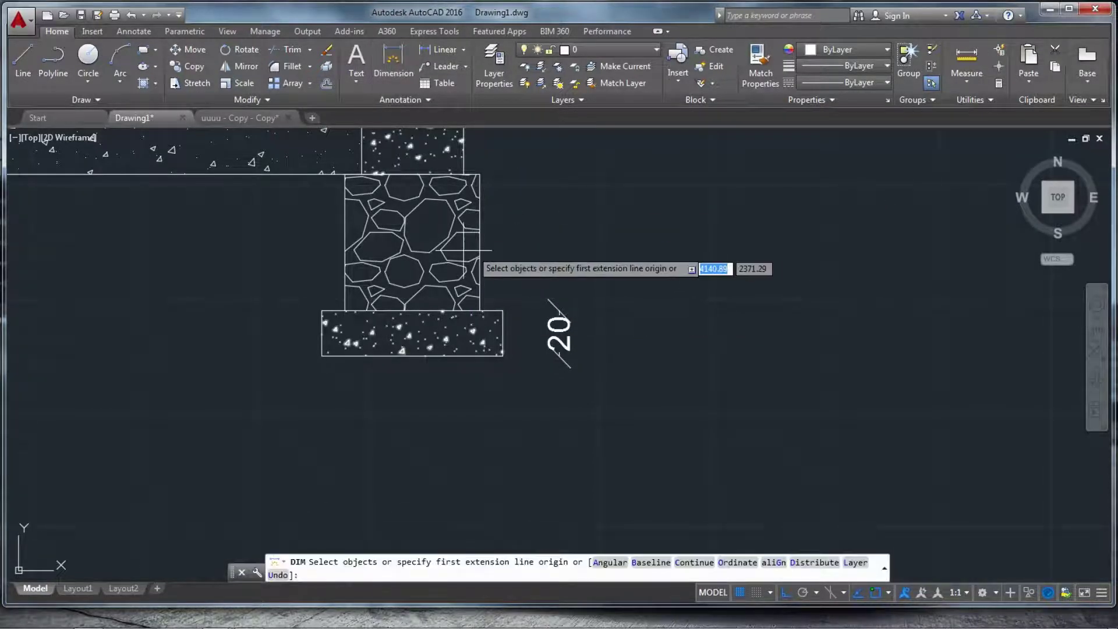
{"action": "left_click", "coordinate": [479, 178]}
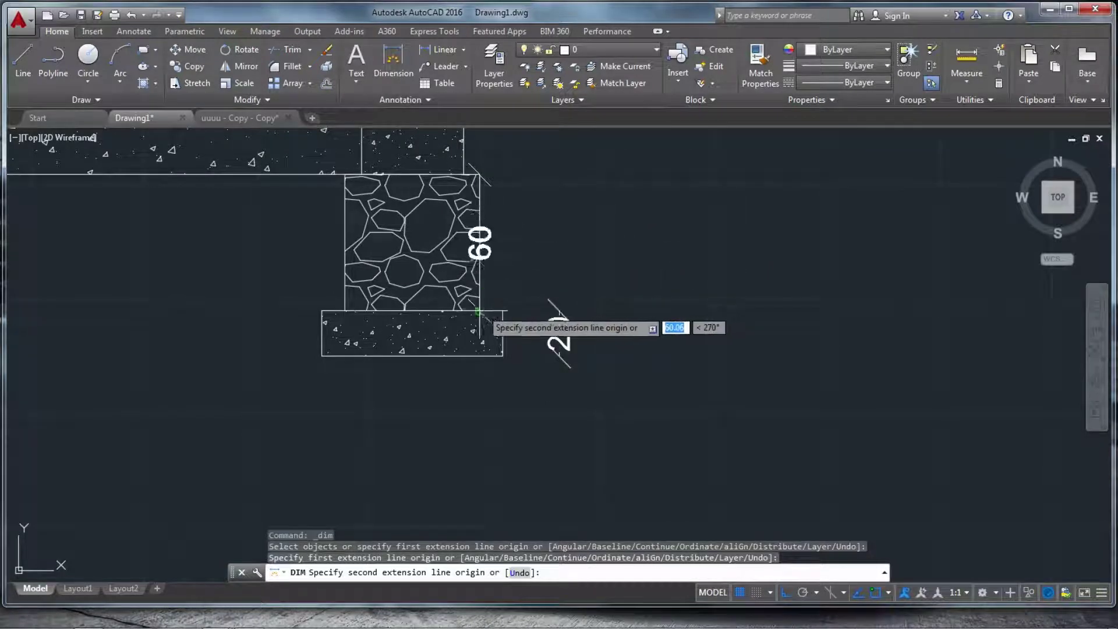
{"action": "left_click", "coordinate": [478, 312]}
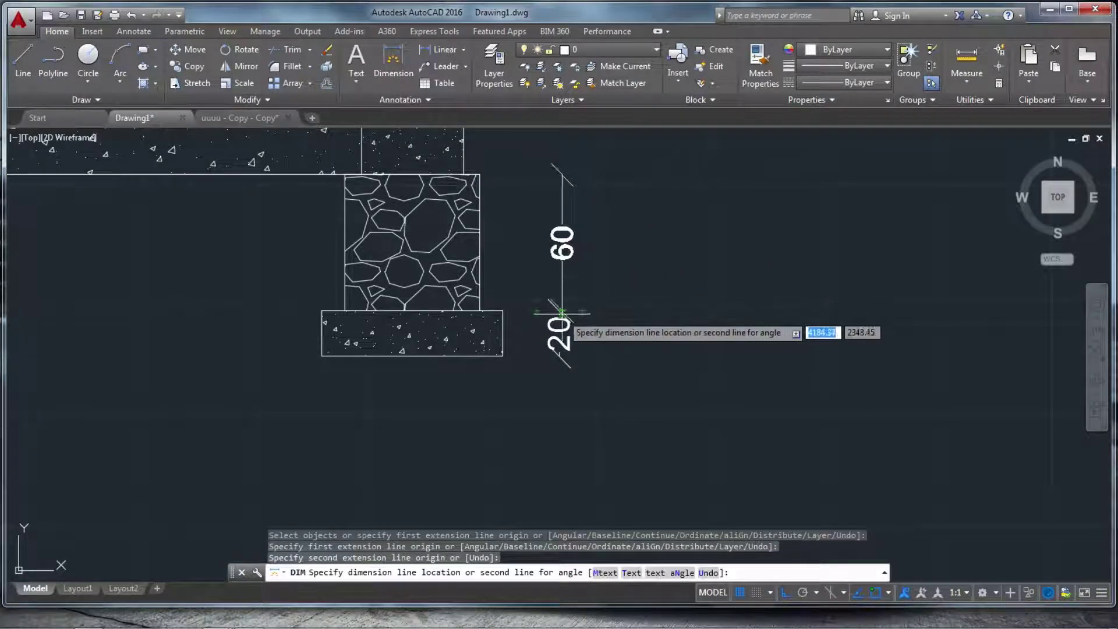
{"action": "scroll", "coordinate": [561, 313], "scroll_direction": "up", "scroll_amount": 6}
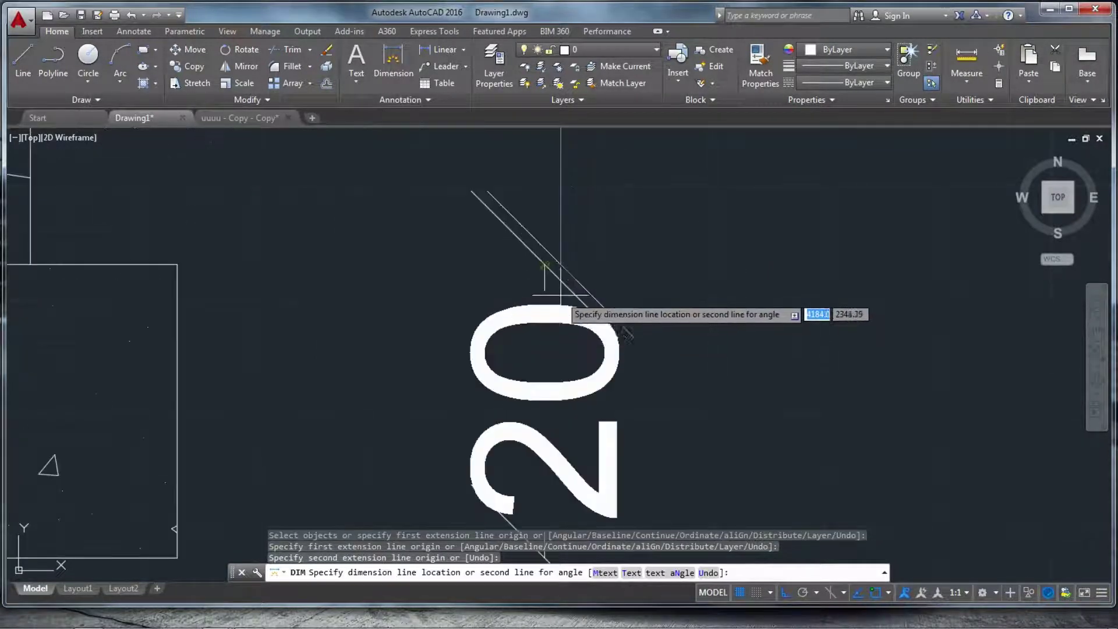
{"action": "left_click", "coordinate": [544, 269]}
- Dimension the height of the concrete block above the rightmost footing's stone masonry, in line with the dimensions below it
{"action": "scroll", "coordinate": [582, 372], "scroll_direction": "down", "scroll_amount": 5}
{"action": "scroll", "coordinate": [499, 243], "scroll_direction": "down", "scroll_amount": 3}
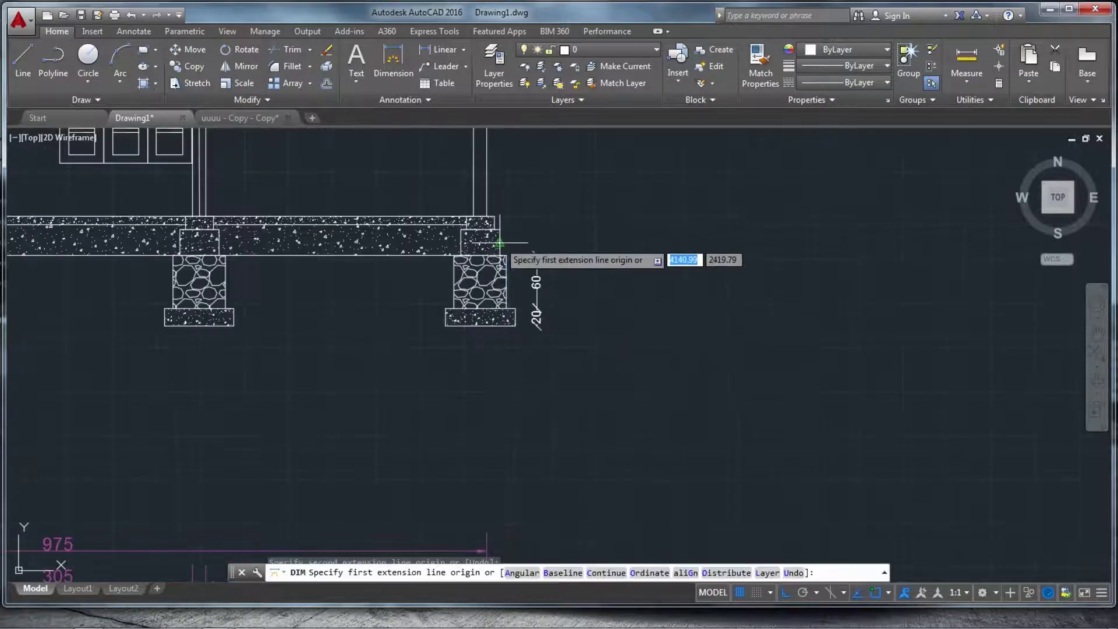
{"action": "scroll", "coordinate": [499, 242], "scroll_direction": "up", "scroll_amount": 4}
{"action": "left_click", "coordinate": [497, 225]}
{"action": "left_click", "coordinate": [497, 293]}
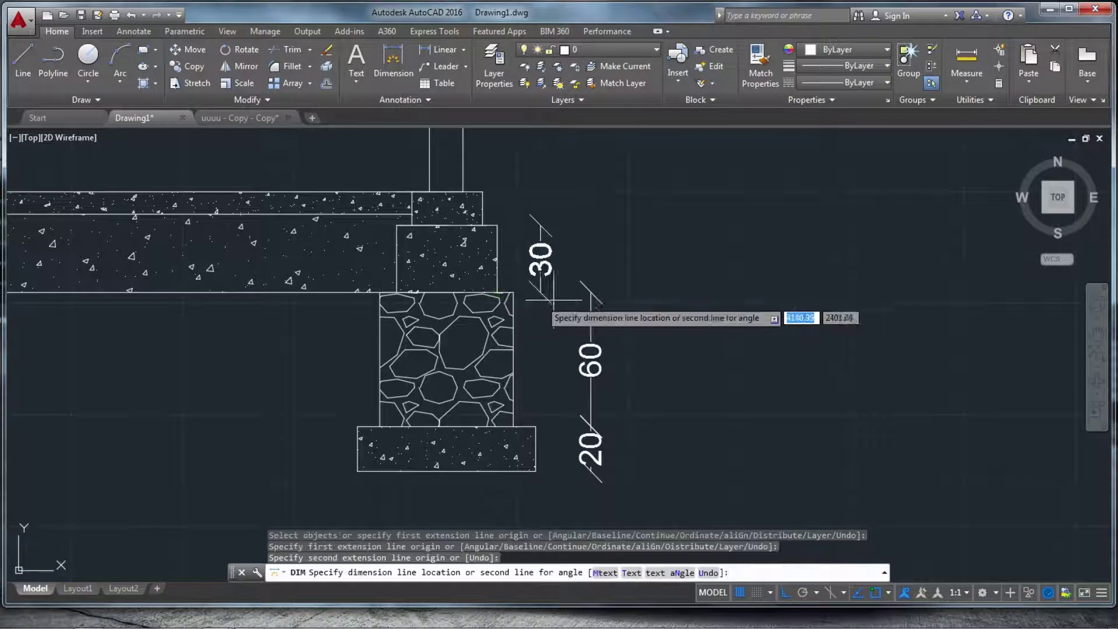
{"action": "left_click", "coordinate": [590, 232]}
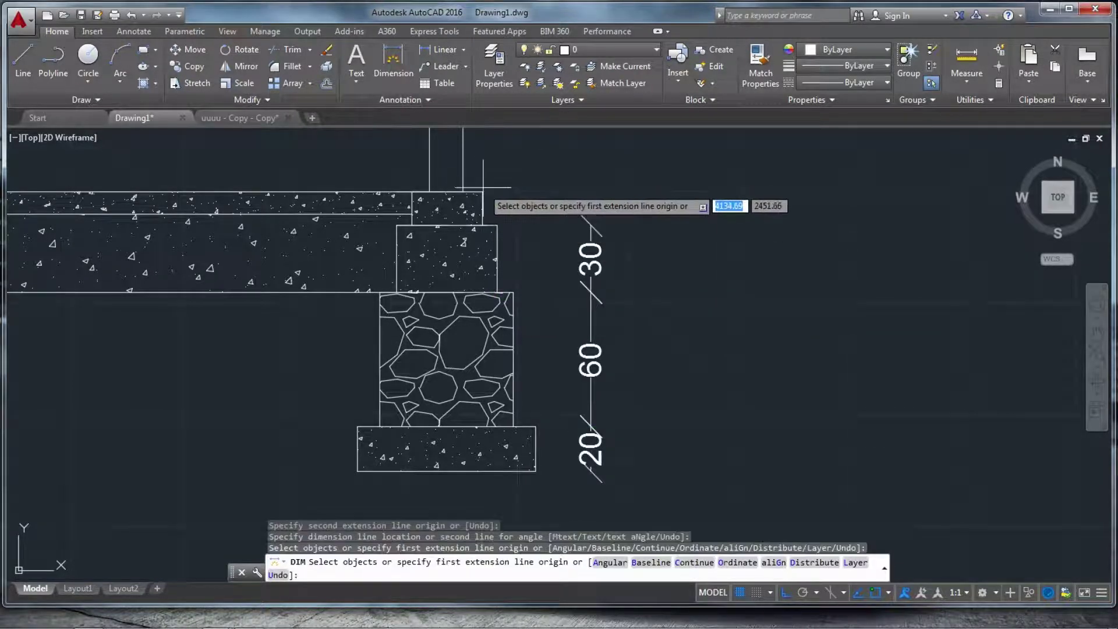
- Dimension the height of the small top block beneath the rightmost wall, in line with the footing dimensions, and finish dimensioning
{"action": "left_click", "coordinate": [483, 192]}
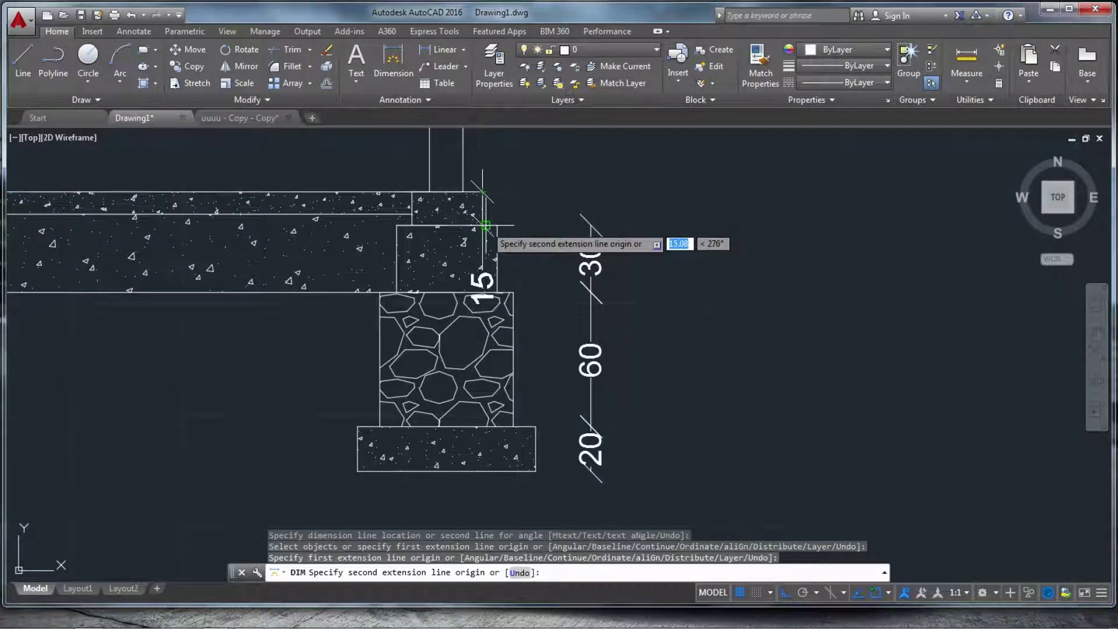
{"action": "scroll", "coordinate": [486, 225], "scroll_direction": "up", "scroll_amount": 5}
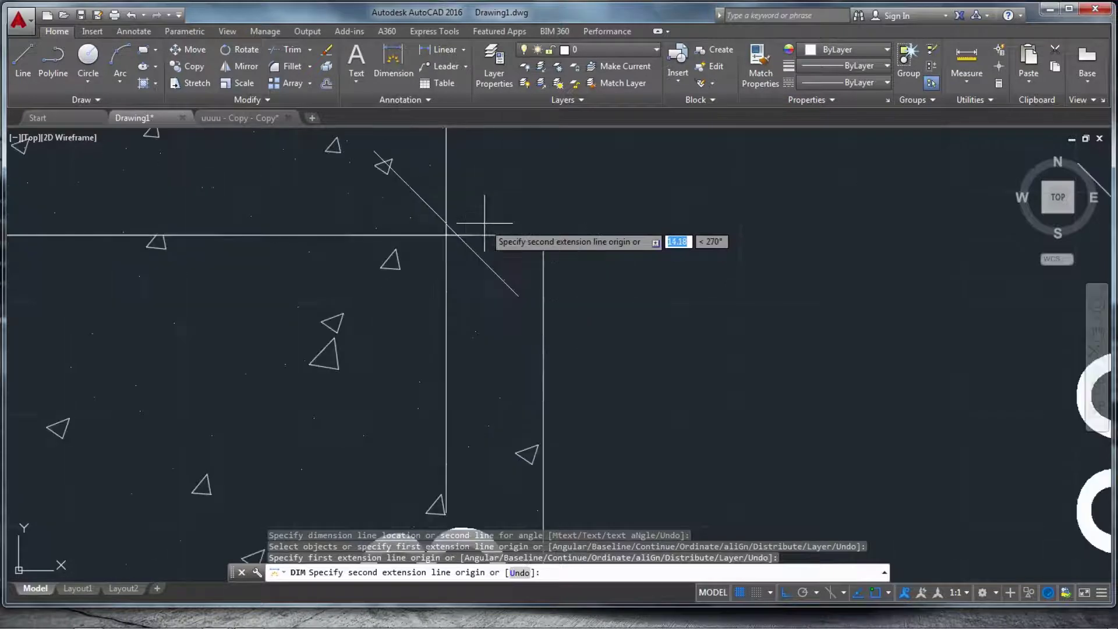
{"action": "left_click", "coordinate": [446, 235]}
{"action": "scroll", "coordinate": [446, 236], "scroll_direction": "down", "scroll_amount": 5}
{"action": "left_click", "coordinate": [619, 254]}
{"action": "key", "text": "Escape"}
{"action": "key", "text": "Escape"}
- Move the text of the top block's height dimension up onto its own dimension line, clear of the dimension text below
{"action": "scroll", "coordinate": [606, 346], "scroll_direction": "up", "scroll_amount": 5}
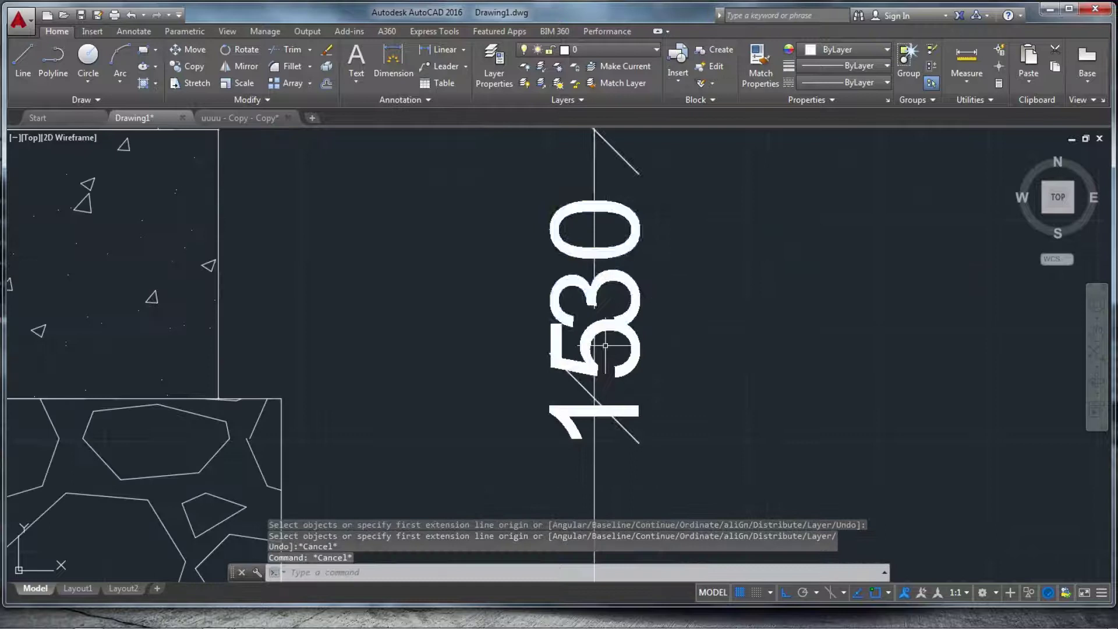
{"action": "left_click", "coordinate": [635, 368]}
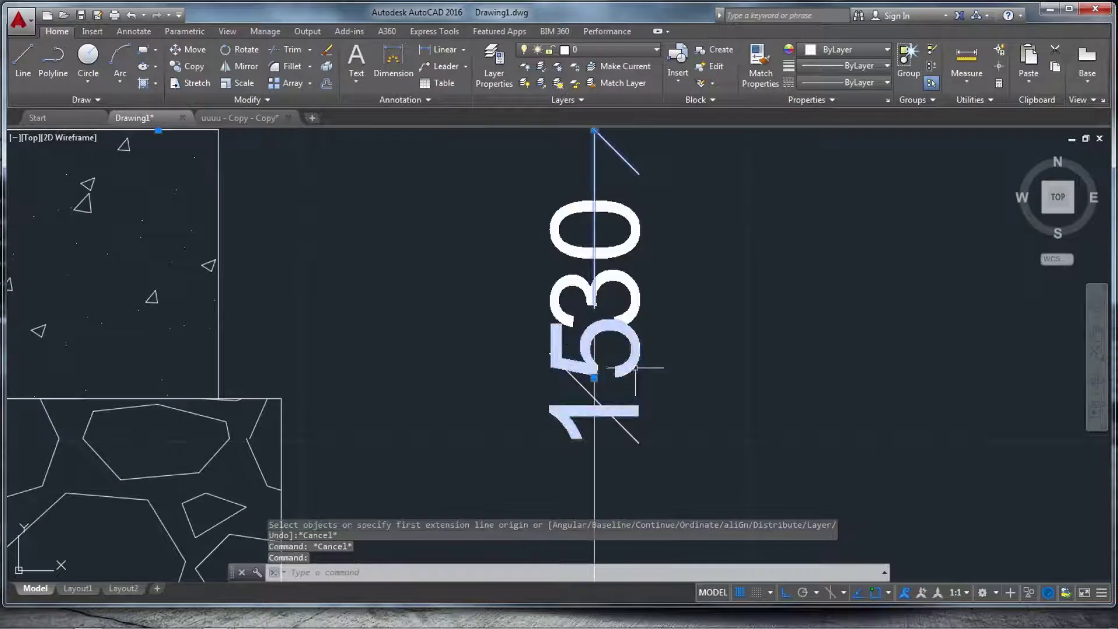
{"action": "left_click", "coordinate": [594, 377]}
{"action": "scroll", "coordinate": [592, 326], "scroll_direction": "down", "scroll_amount": 5}
{"action": "scroll", "coordinate": [588, 402], "scroll_direction": "up", "scroll_amount": 5}
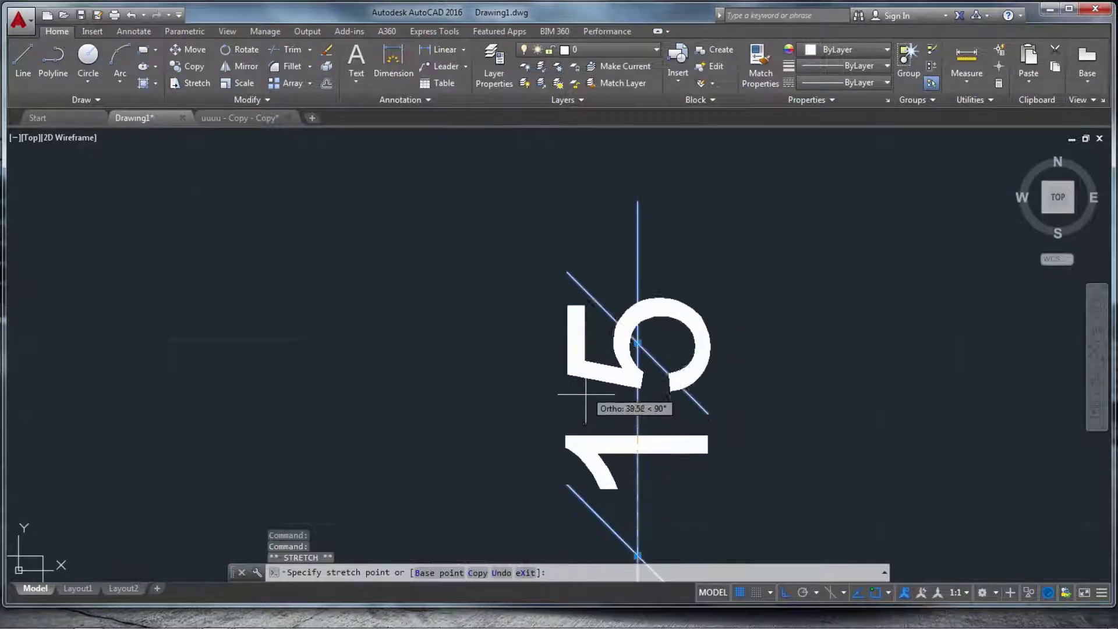
{"action": "left_click", "coordinate": [615, 417]}
{"action": "scroll", "coordinate": [643, 346], "scroll_direction": "down", "scroll_amount": 5}
{"action": "scroll", "coordinate": [536, 327], "scroll_direction": "down", "scroll_amount": 4}
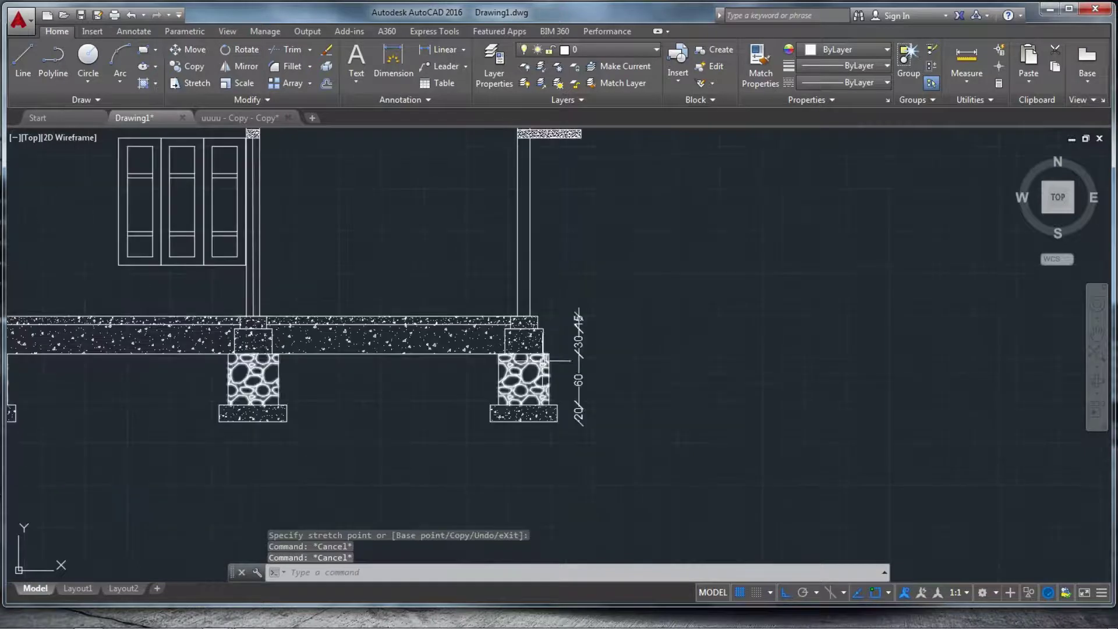
- Dimension the rightmost wall's height from the floor to the underside of the sunshade, placing the dimension outside the wall
{"action": "left_click", "coordinate": [393, 59]}
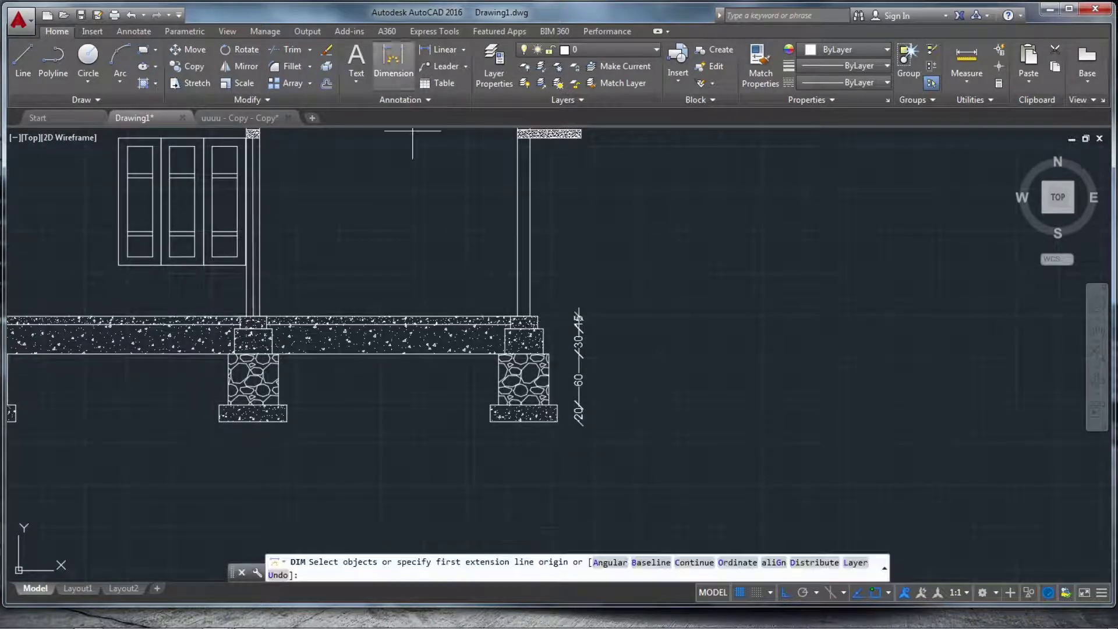
{"action": "scroll", "coordinate": [577, 416], "scroll_direction": "up", "scroll_amount": 3}
{"action": "scroll", "coordinate": [490, 371], "scroll_direction": "down", "scroll_amount": 3}
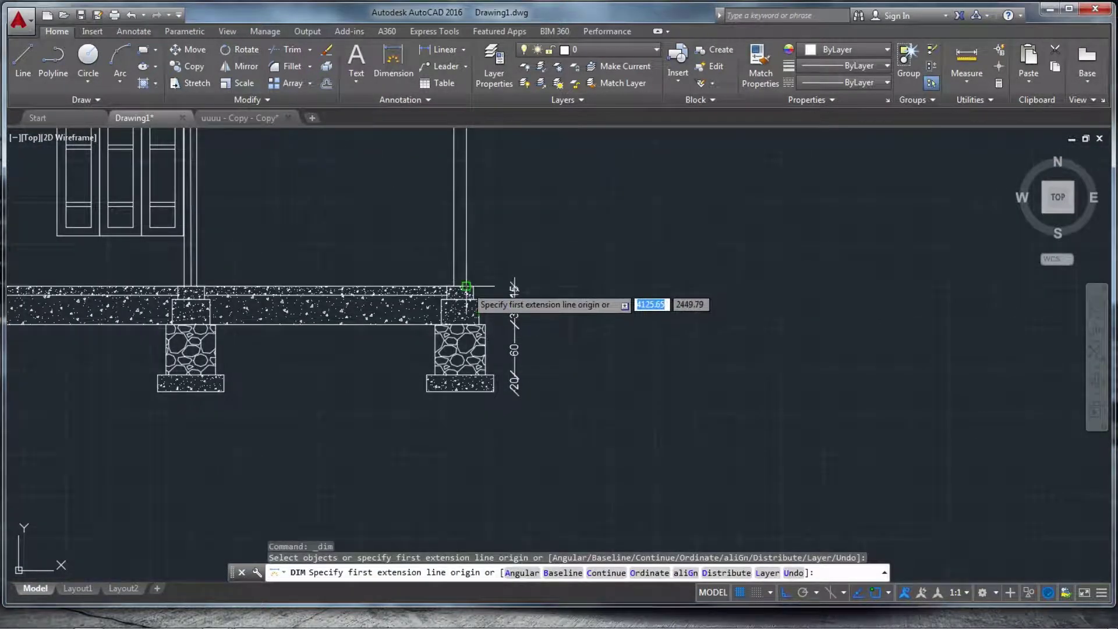
{"action": "left_click", "coordinate": [466, 288]}
{"action": "scroll", "coordinate": [473, 326], "scroll_direction": "down", "scroll_amount": 4}
{"action": "scroll", "coordinate": [491, 369], "scroll_direction": "up", "scroll_amount": 5}
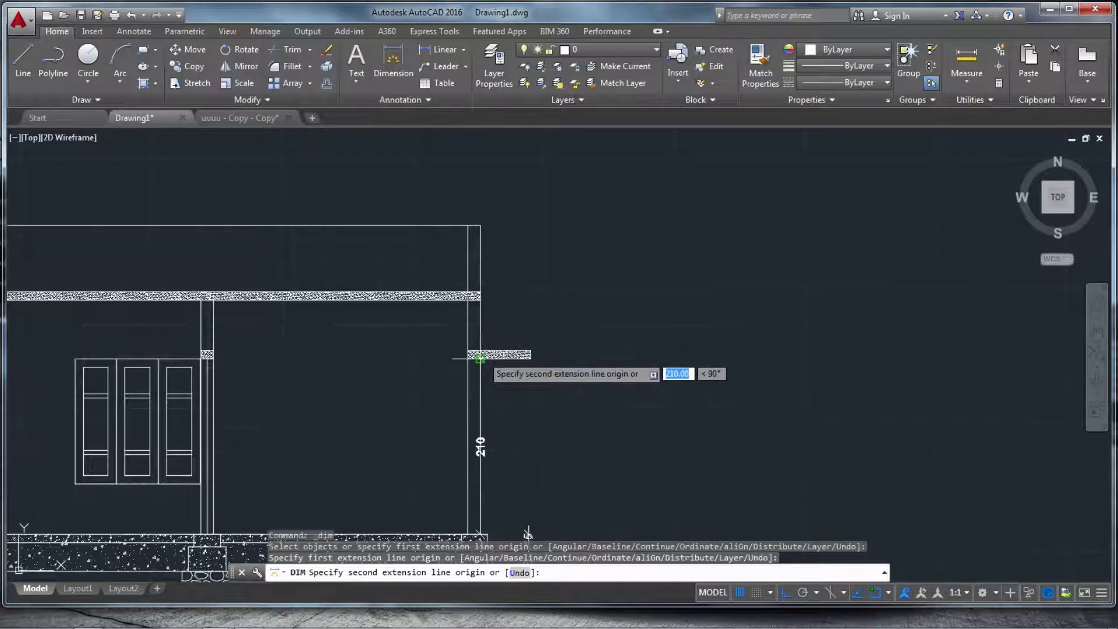
{"action": "left_click", "coordinate": [481, 352]}
{"action": "left_click", "coordinate": [591, 379]}
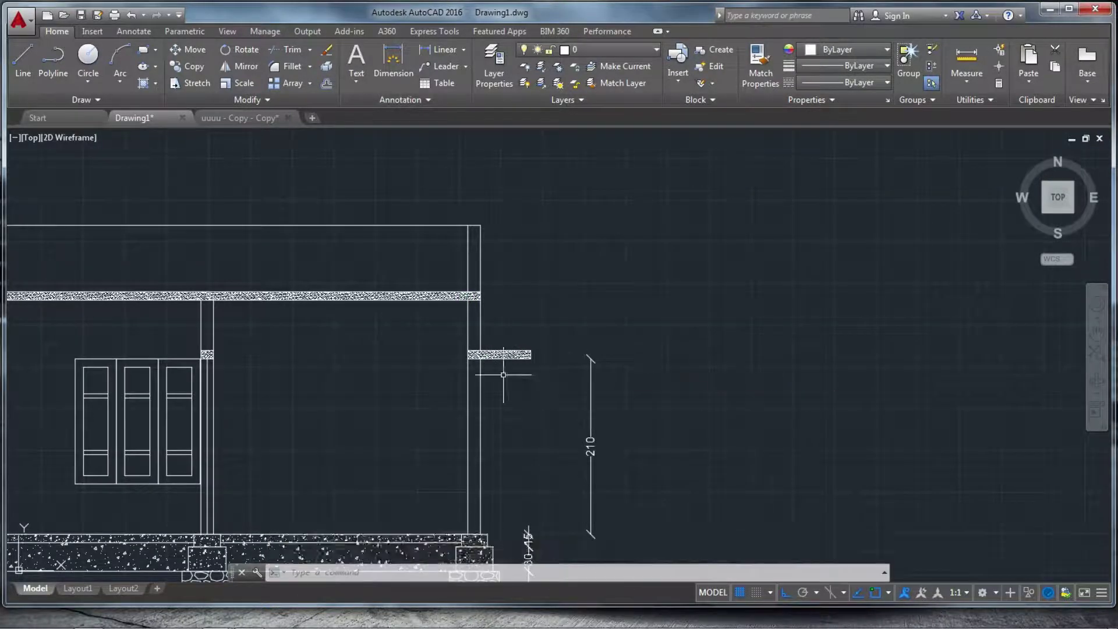
- Dimension the sunshade's projection beyond the rightmost wall, placing the horizontal dimension just below the sunshade
{"action": "scroll", "coordinate": [476, 355], "scroll_direction": "up", "scroll_amount": 8}
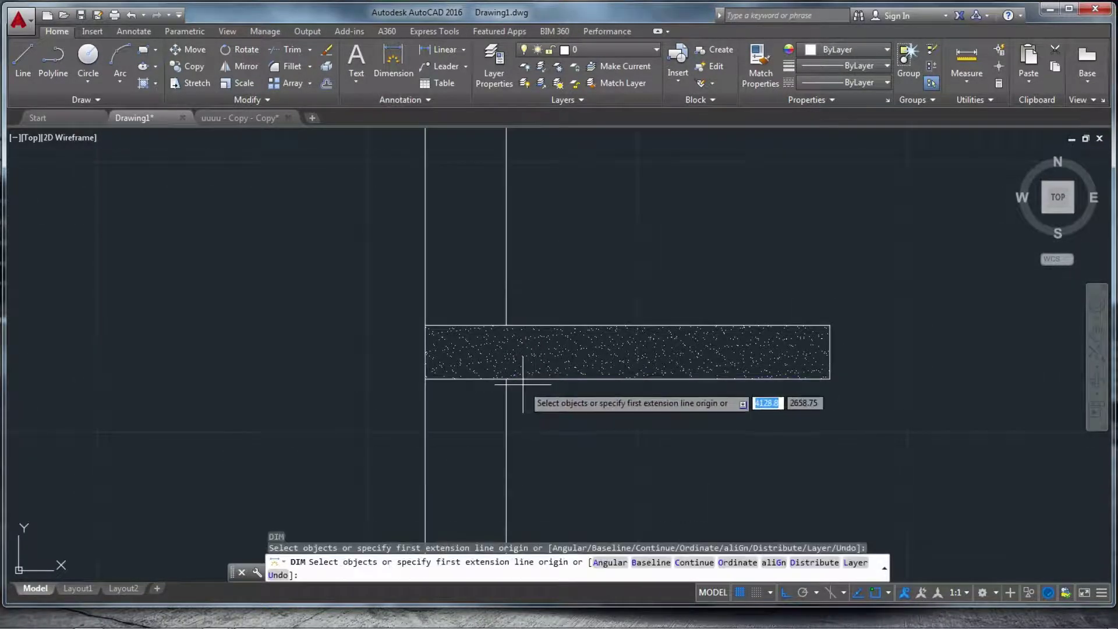
{"action": "left_click", "coordinate": [531, 378]}
{"action": "left_click", "coordinate": [553, 440]}
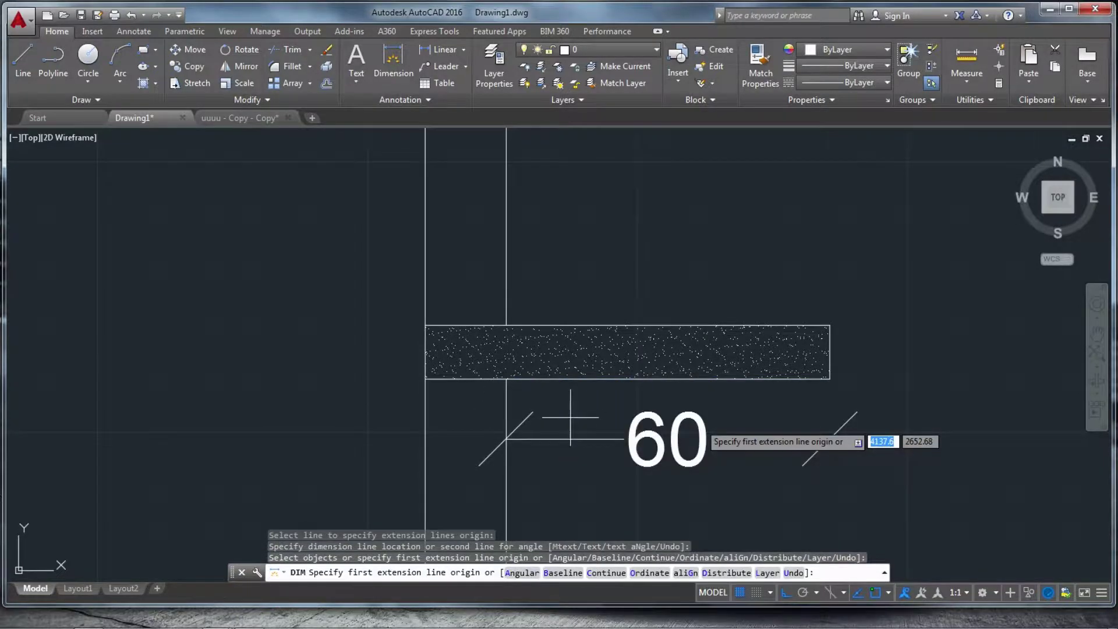
{"action": "scroll", "coordinate": [781, 448], "scroll_direction": "down", "scroll_amount": 6}
{"action": "scroll", "coordinate": [728, 373], "scroll_direction": "up", "scroll_amount": 6}
{"action": "key", "text": "Return"}
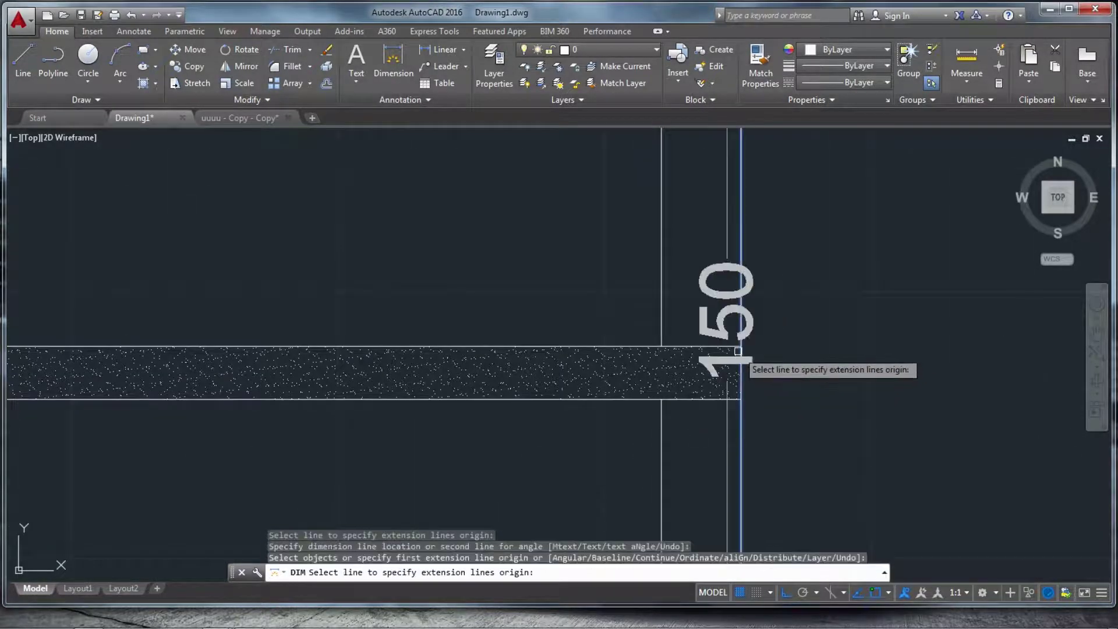
{"action": "scroll", "coordinate": [738, 351], "scroll_direction": "down", "scroll_amount": 6}
{"action": "key", "text": "Escape"}
{"action": "key", "text": "Escape"}
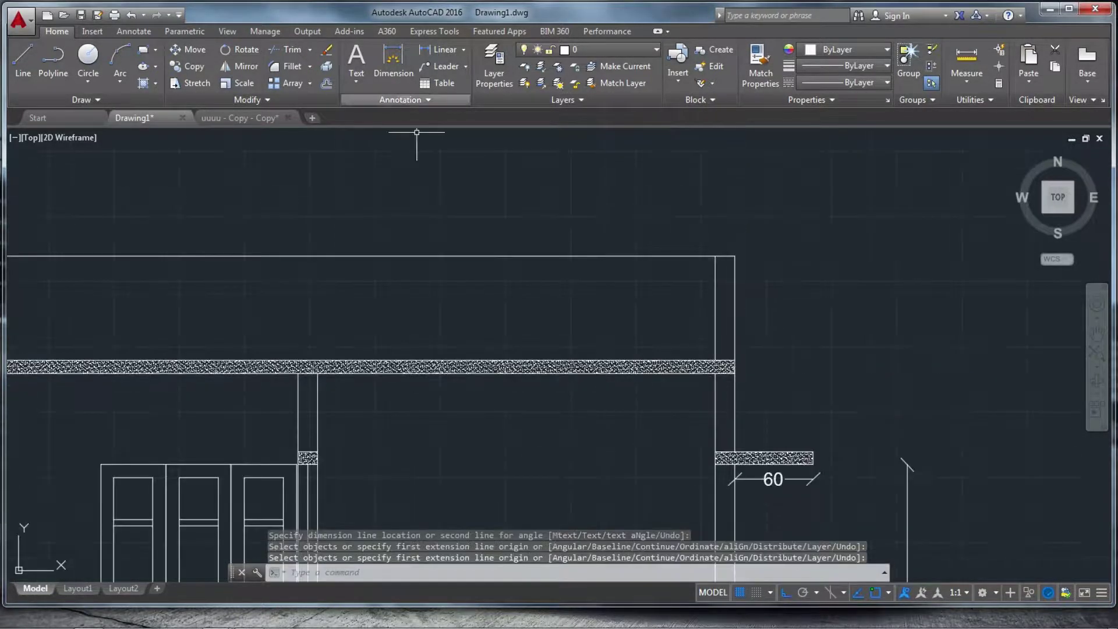
- Dimension the roof slab's thickness at its right end, placing the vertical dimension just outside the wall
{"action": "scroll", "coordinate": [745, 369], "scroll_direction": "up", "scroll_amount": 7}
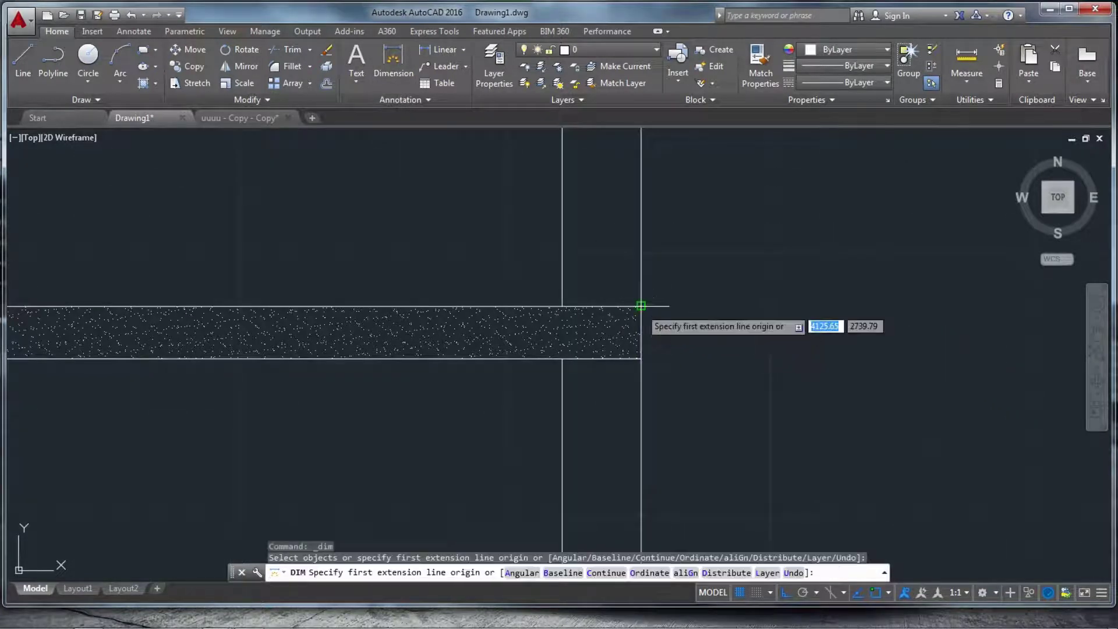
{"action": "left_click", "coordinate": [641, 306]}
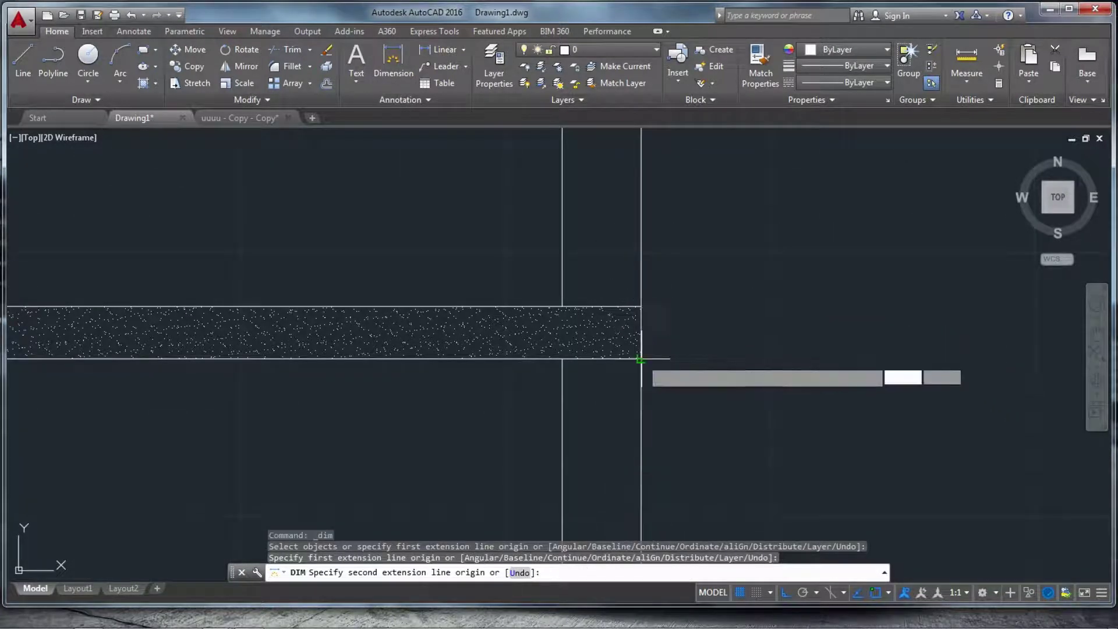
{"action": "left_click", "coordinate": [642, 358]}
{"action": "left_click", "coordinate": [730, 364]}
{"action": "scroll", "coordinate": [714, 345], "scroll_direction": "down", "scroll_amount": 4}
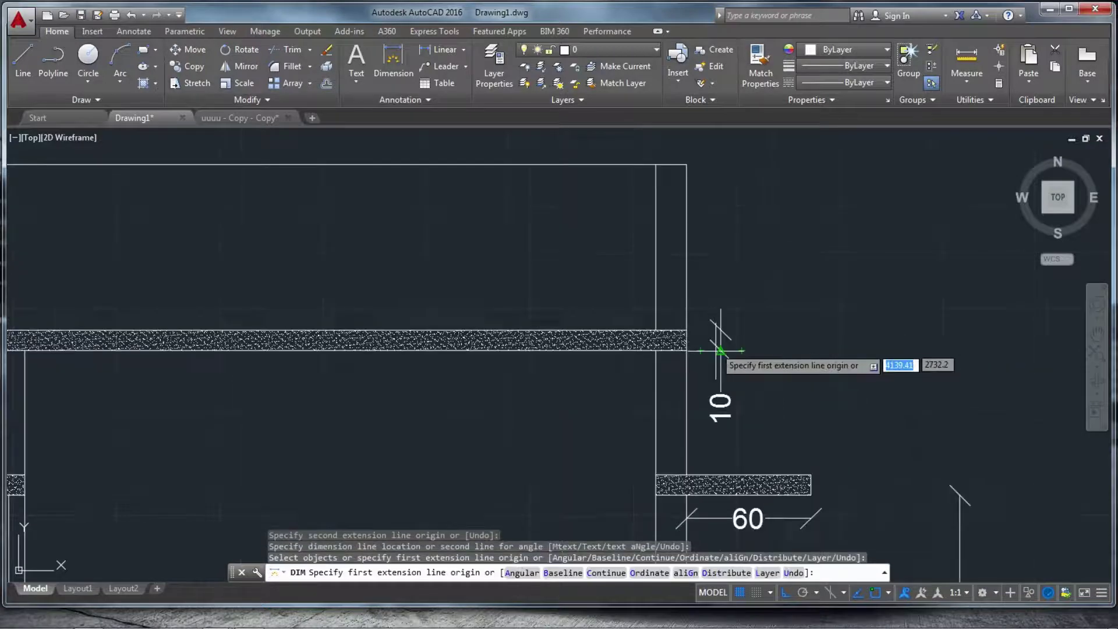
{"action": "key", "text": "Escape"}
{"action": "scroll", "coordinate": [744, 339], "scroll_direction": "down", "scroll_amount": 5}
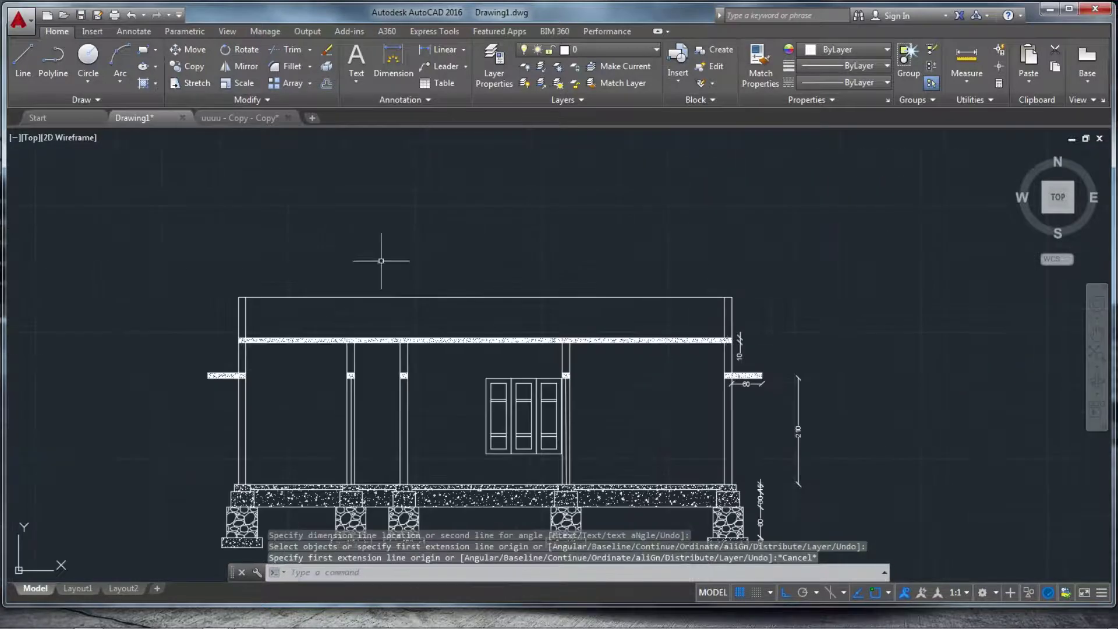
{"action": "scroll", "coordinate": [344, 326], "scroll_direction": "down", "scroll_amount": 5}
{"action": "scroll", "coordinate": [494, 314], "scroll_direction": "up", "scroll_amount": 5}
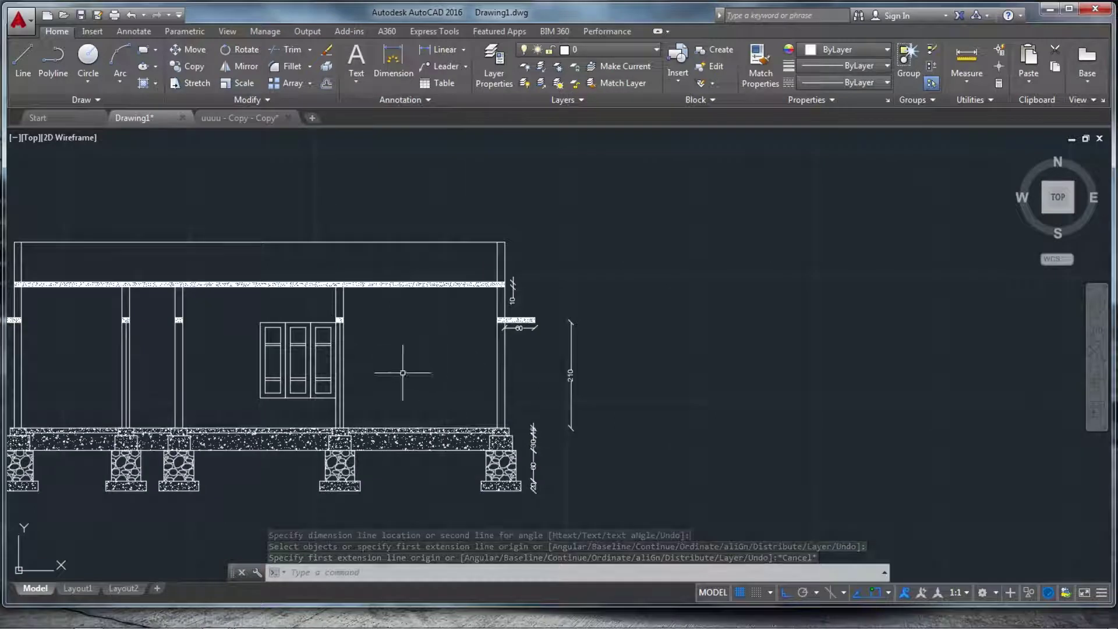
{"action": "scroll", "coordinate": [588, 356], "scroll_direction": "down", "scroll_amount": 4}
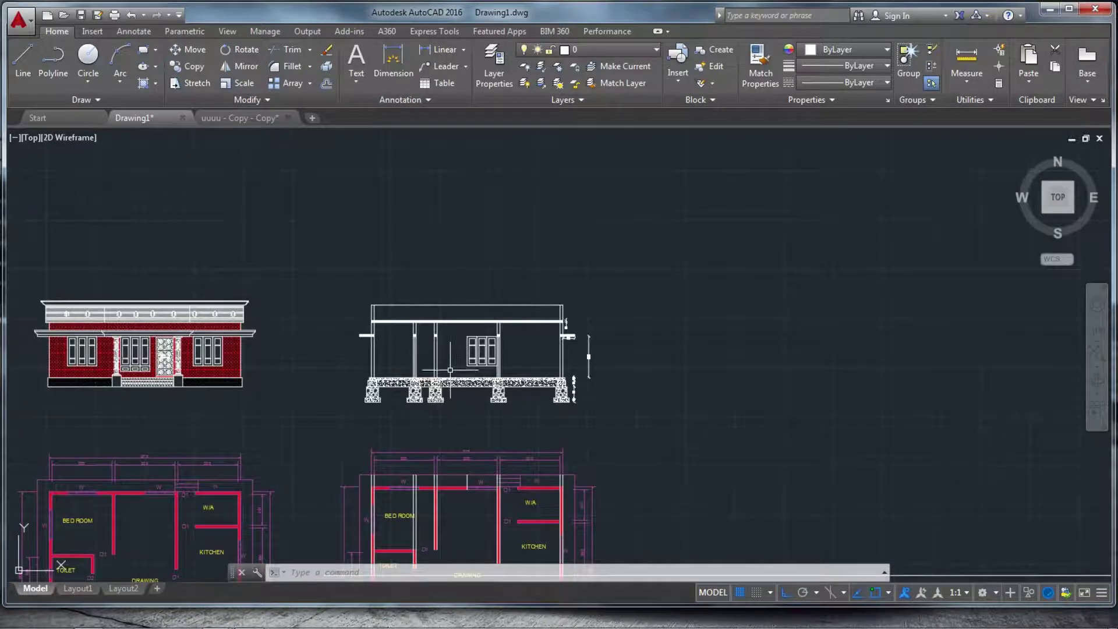
{"action": "scroll", "coordinate": [469, 376], "scroll_direction": "up", "scroll_amount": 4}
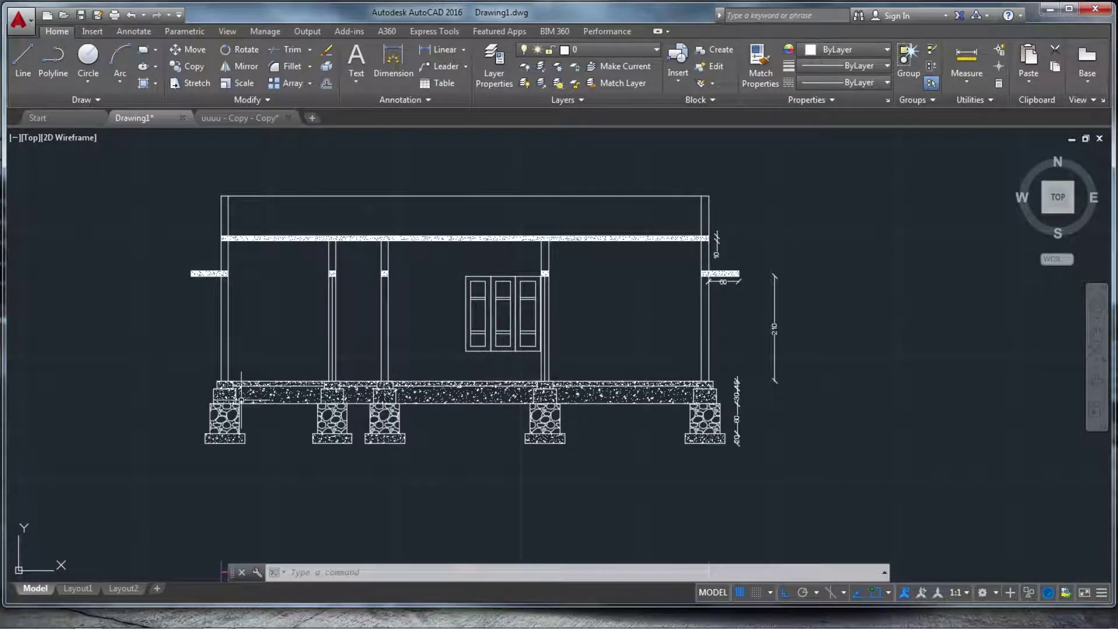
{"action": "scroll", "coordinate": [288, 423], "scroll_direction": "up", "scroll_amount": 5}
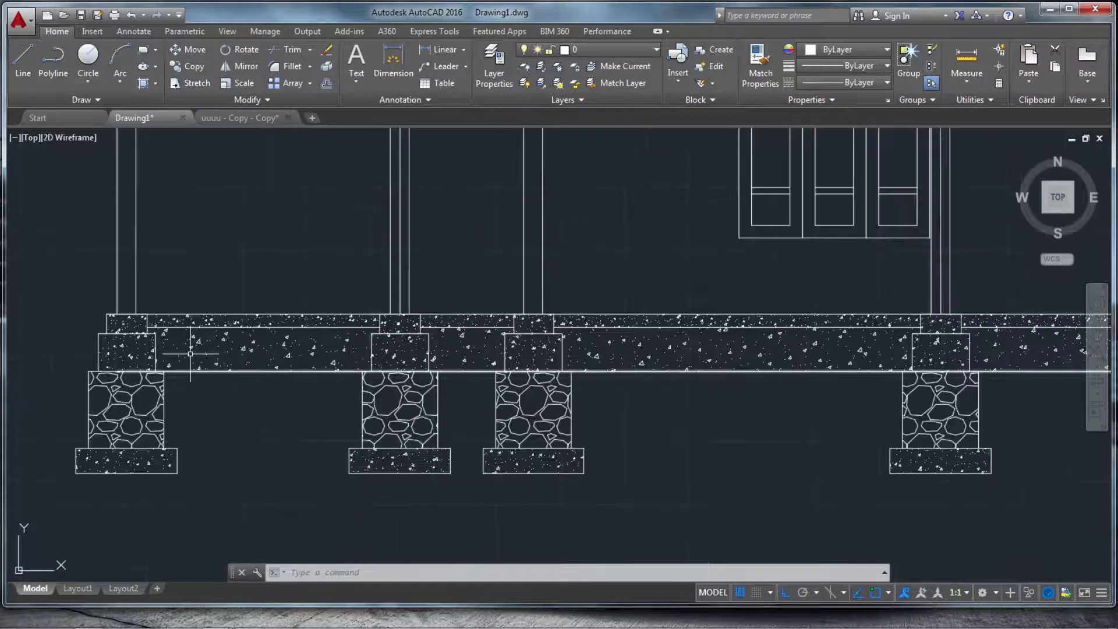
{"action": "scroll", "coordinate": [402, 263], "scroll_direction": "down", "scroll_amount": 3}
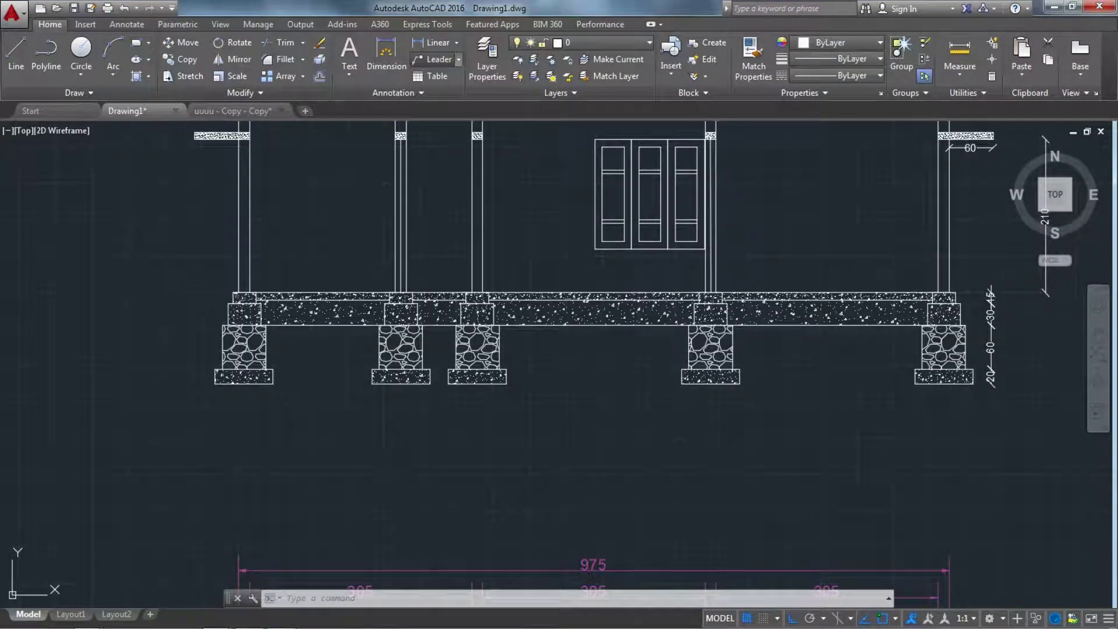
- Place a multileader pointing at the leftmost footing's stone masonry, with a horizontal landing beside the footing and no text
{"action": "left_click", "coordinate": [434, 59]}
{"action": "scroll", "coordinate": [283, 373], "scroll_direction": "up", "scroll_amount": 2}
{"action": "scroll", "coordinate": [255, 340], "scroll_direction": "up", "scroll_amount": 4}
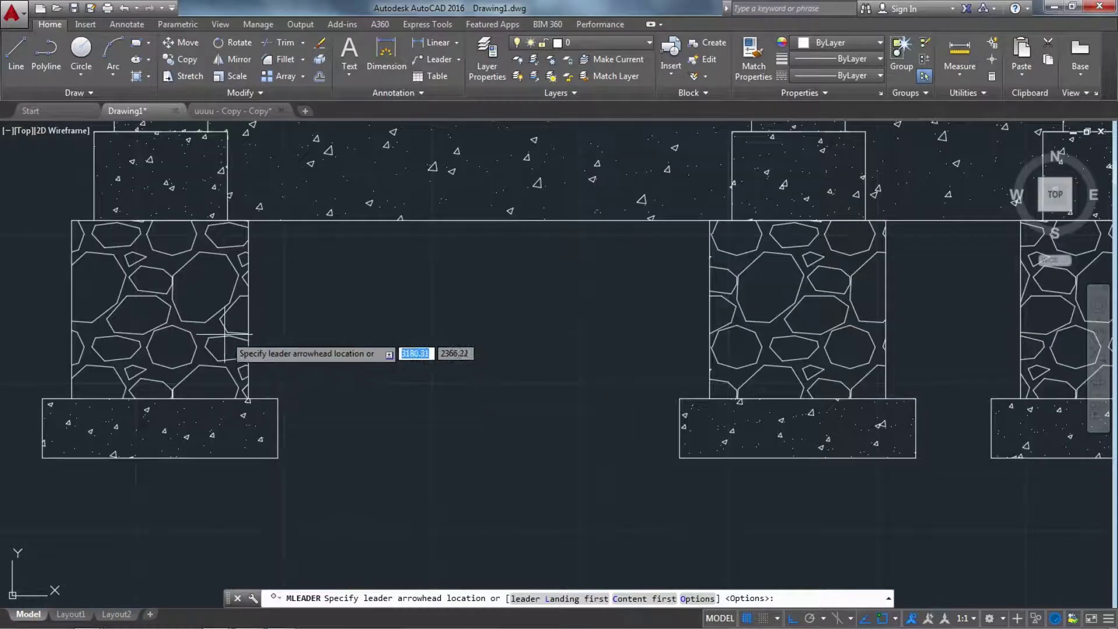
{"action": "left_click", "coordinate": [220, 321]}
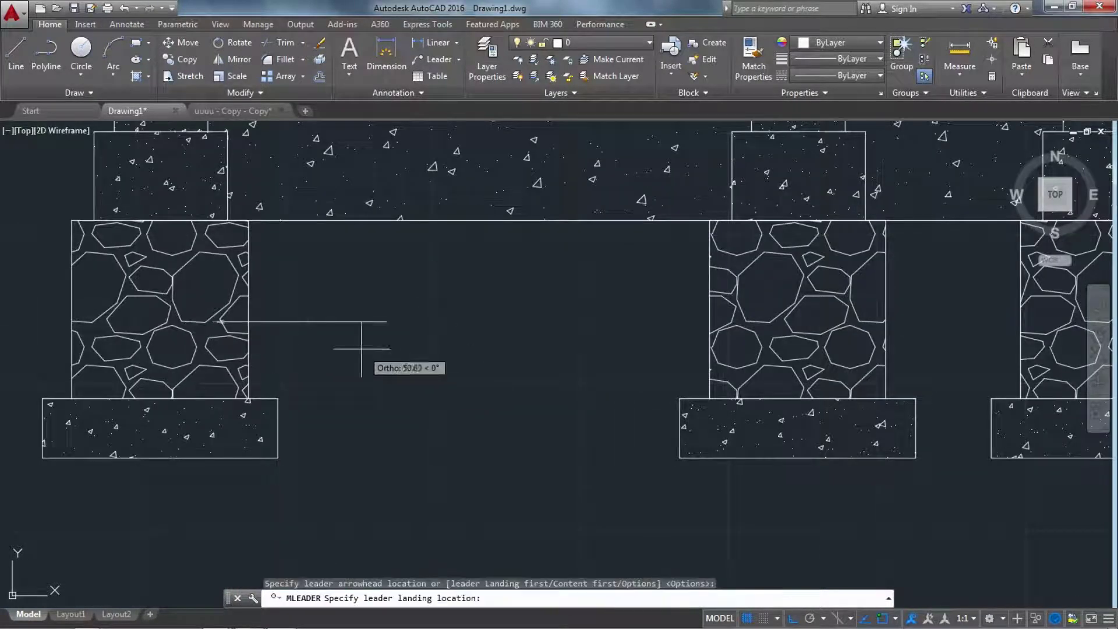
{"action": "left_click", "coordinate": [371, 337]}
{"action": "left_click", "coordinate": [307, 316]}
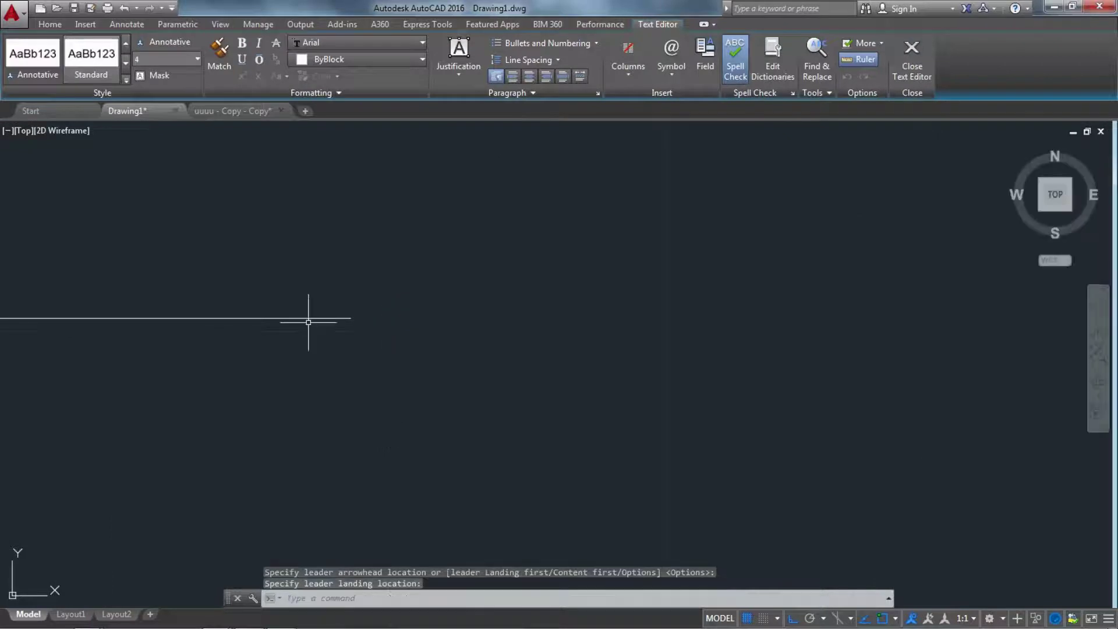
- Stretch the stone masonry leader's landing away from the footing so the leader line slopes down to it
{"action": "left_click", "coordinate": [289, 318]}
{"action": "left_click", "coordinate": [350, 319]}
{"action": "scroll", "coordinate": [569, 299], "scroll_direction": "down", "scroll_amount": 4}
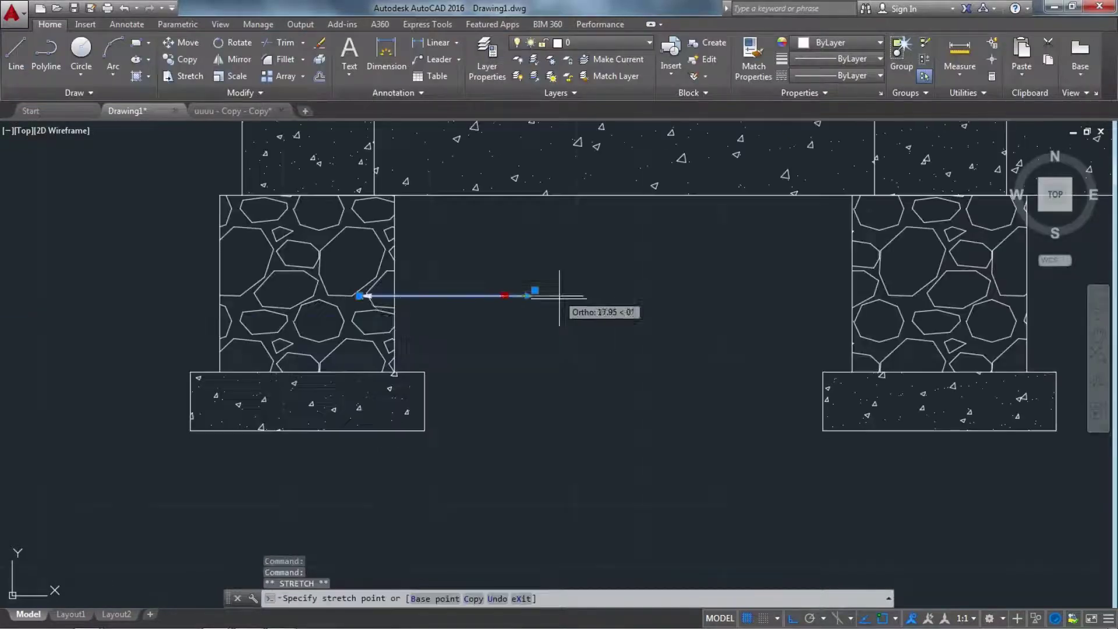
{"action": "scroll", "coordinate": [516, 374], "scroll_direction": "up", "scroll_amount": 4}
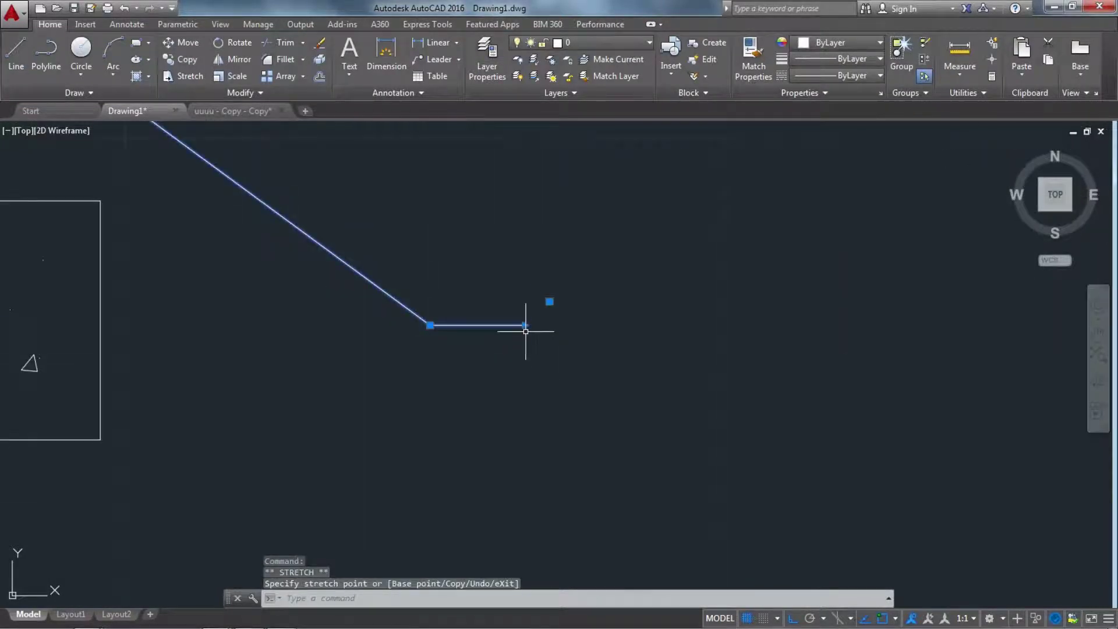
- Stretch the bend of the leftmost footing's leader horizontally farther away from the stone masonry
{"action": "key", "text": "Escape"}
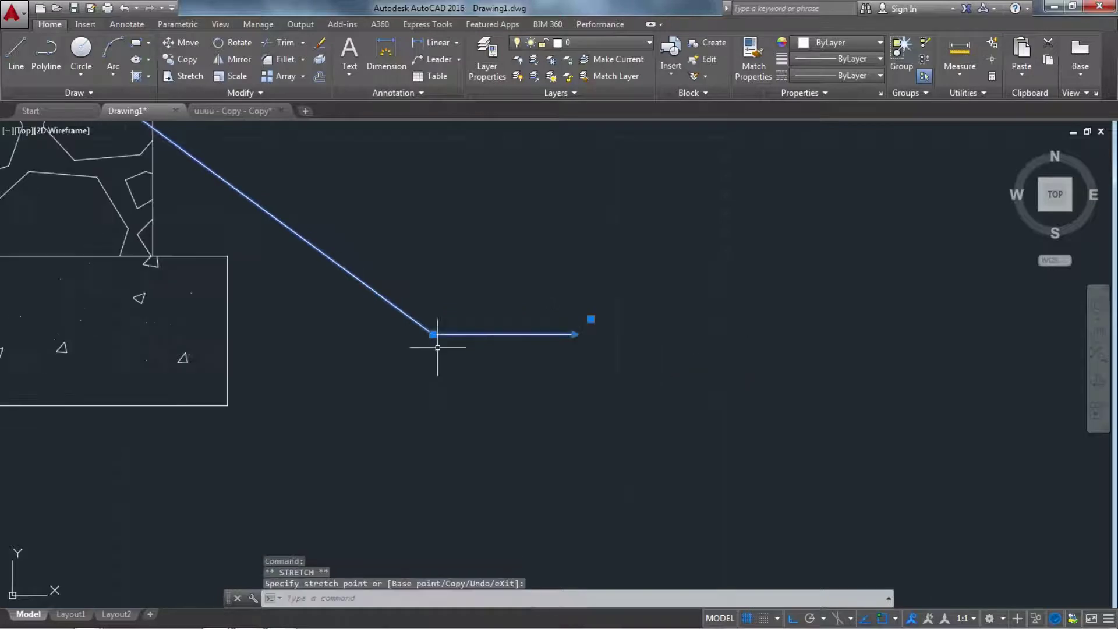
{"action": "left_click", "coordinate": [439, 345]}
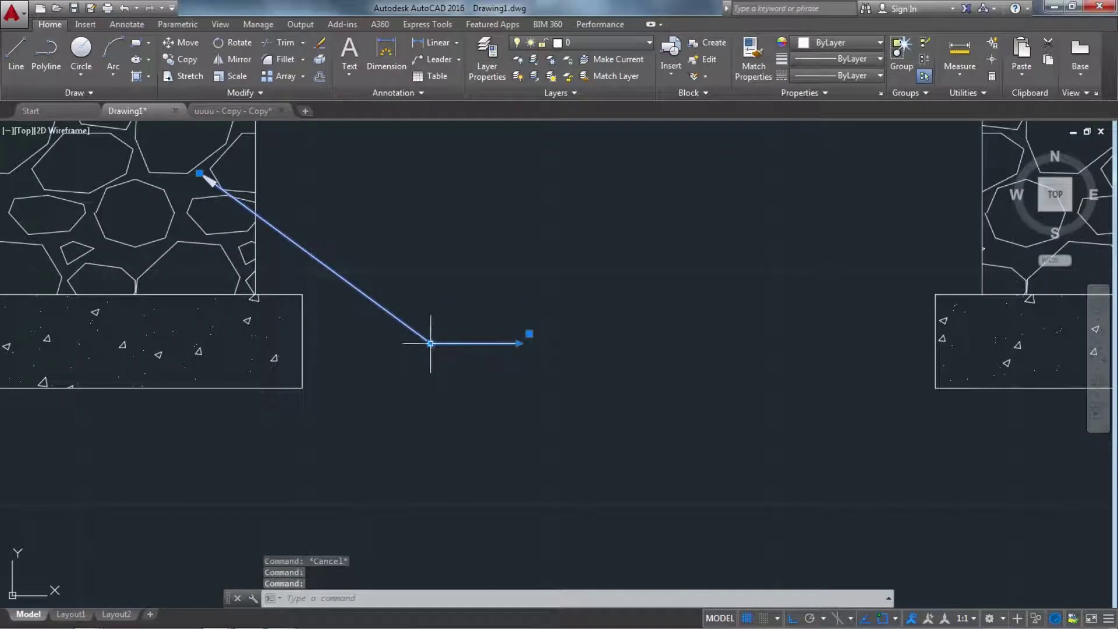
{"action": "left_click", "coordinate": [430, 343]}
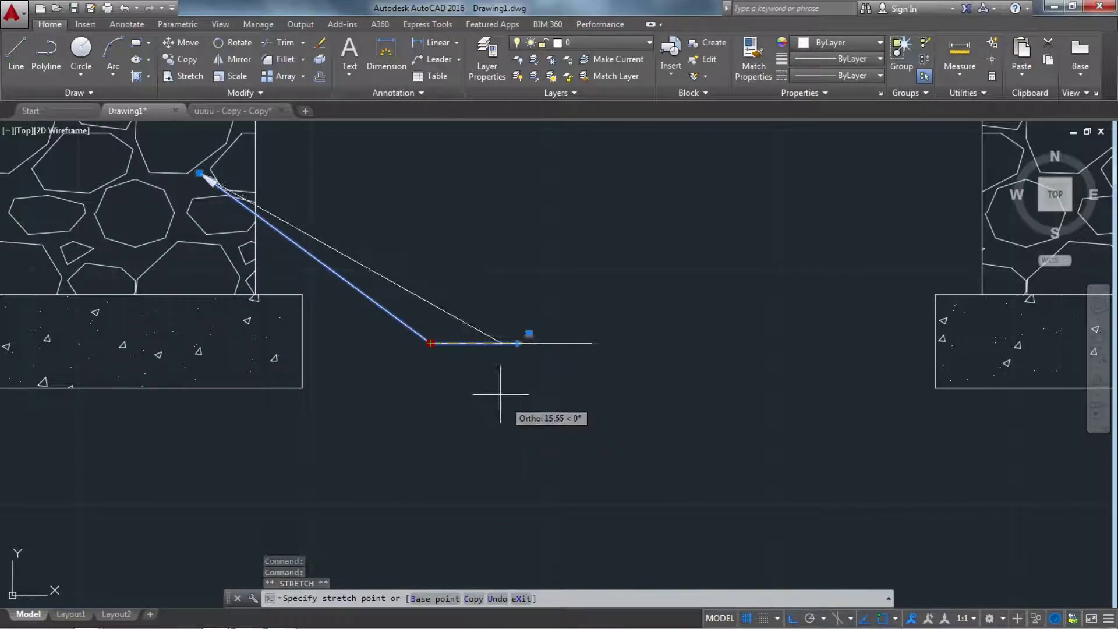
{"action": "left_click", "coordinate": [479, 379]}
{"action": "key", "text": "Escape"}
{"action": "scroll", "coordinate": [473, 357], "scroll_direction": "down", "scroll_amount": 6}
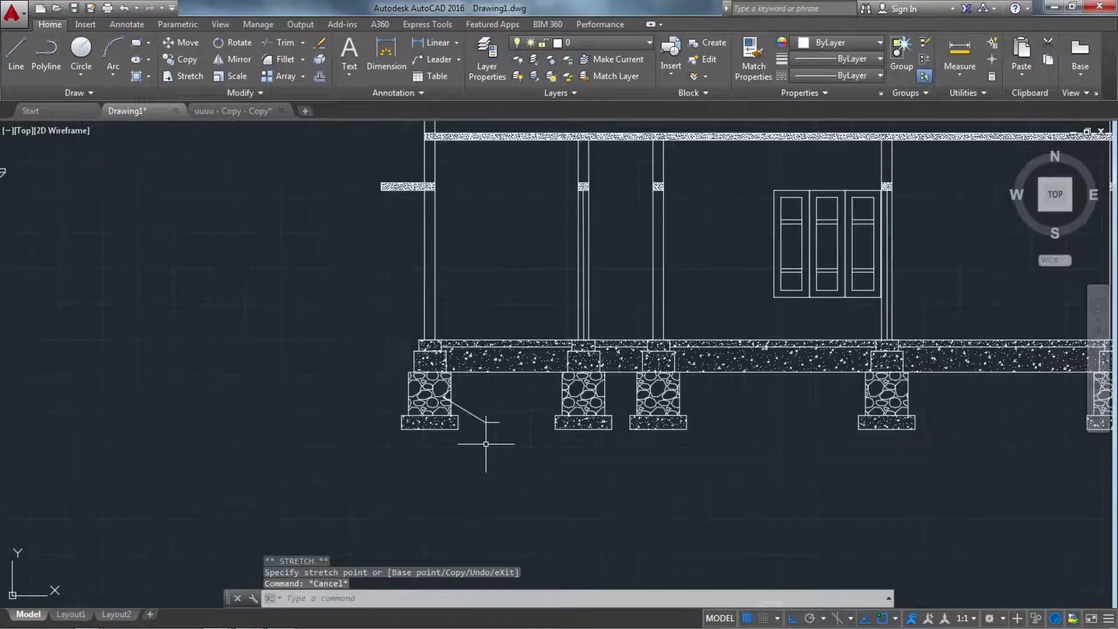
- Stretch the leader's landing straight down by about 32 units so it sits below the leftmost footing's base
{"action": "scroll", "coordinate": [474, 442], "scroll_direction": "up", "scroll_amount": 4}
{"action": "left_click", "coordinate": [442, 403]}
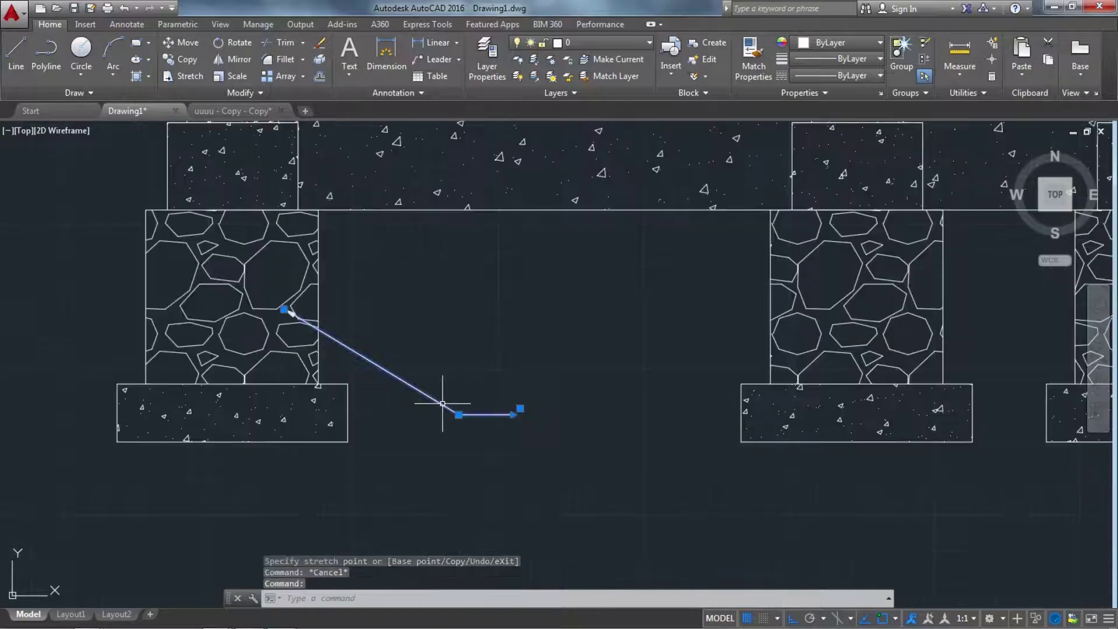
{"action": "left_click", "coordinate": [521, 408]}
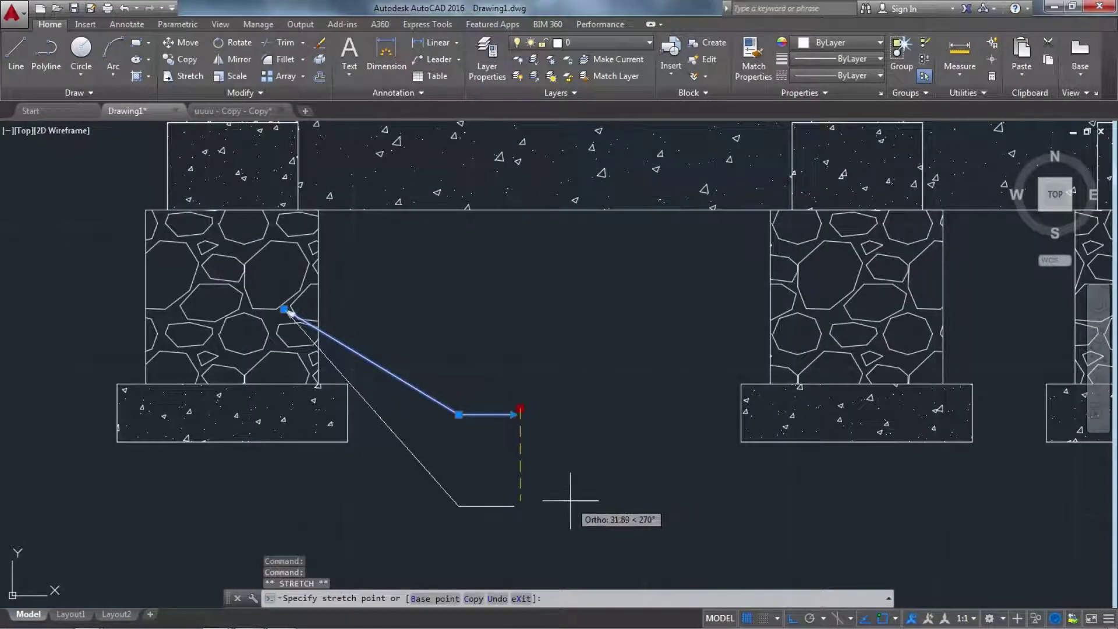
{"action": "left_click", "coordinate": [562, 500]}
{"action": "scroll", "coordinate": [547, 425], "scroll_direction": "down", "scroll_amount": 2}
{"action": "scroll", "coordinate": [510, 457], "scroll_direction": "up", "scroll_amount": 3}
{"action": "key", "text": "Escape"}
{"action": "key", "text": "Escape"}
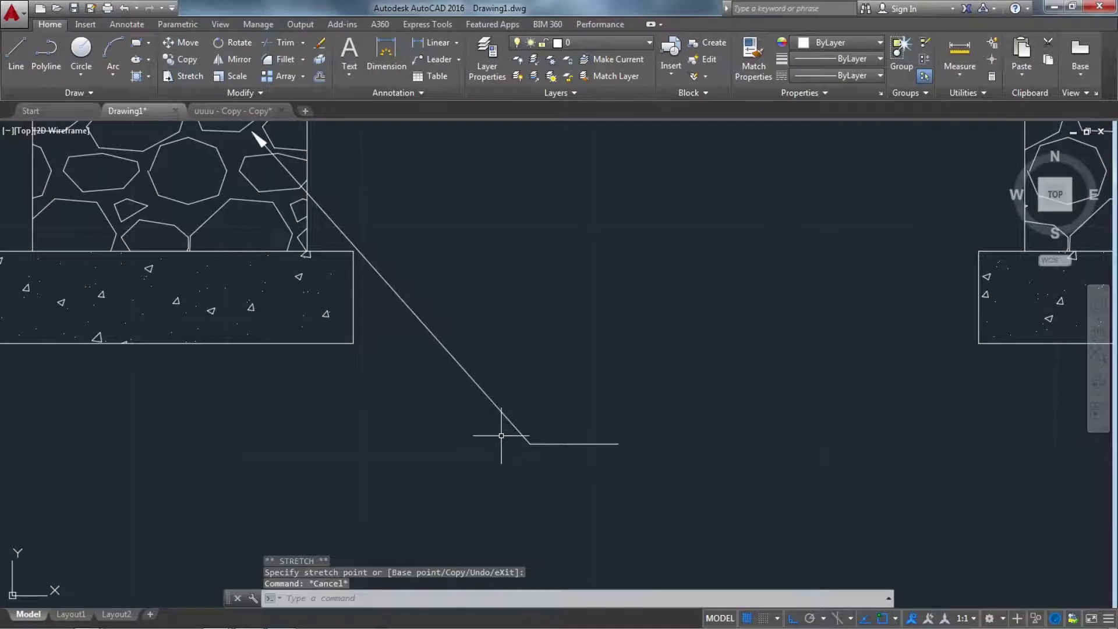
{"action": "scroll", "coordinate": [483, 415], "scroll_direction": "down", "scroll_amount": 2}
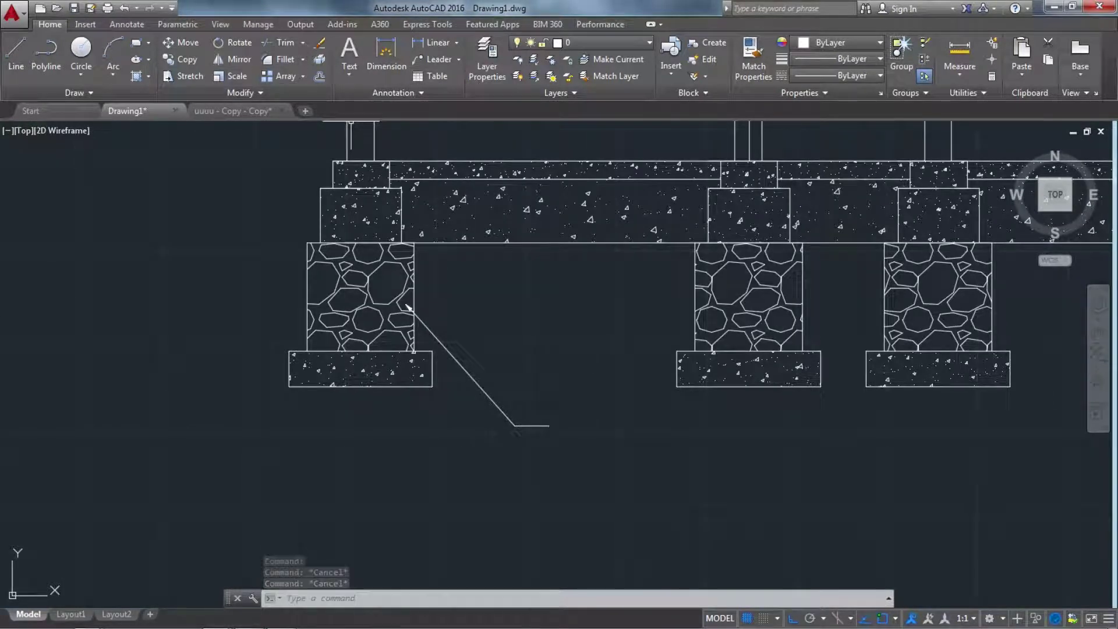
- Add the multiline text "RCC IN FOUNDATION" just above the end of the leader's landing
{"action": "left_click", "coordinate": [350, 56]}
{"action": "left_click", "coordinate": [556, 373]}
{"action": "left_click", "coordinate": [597, 396]}
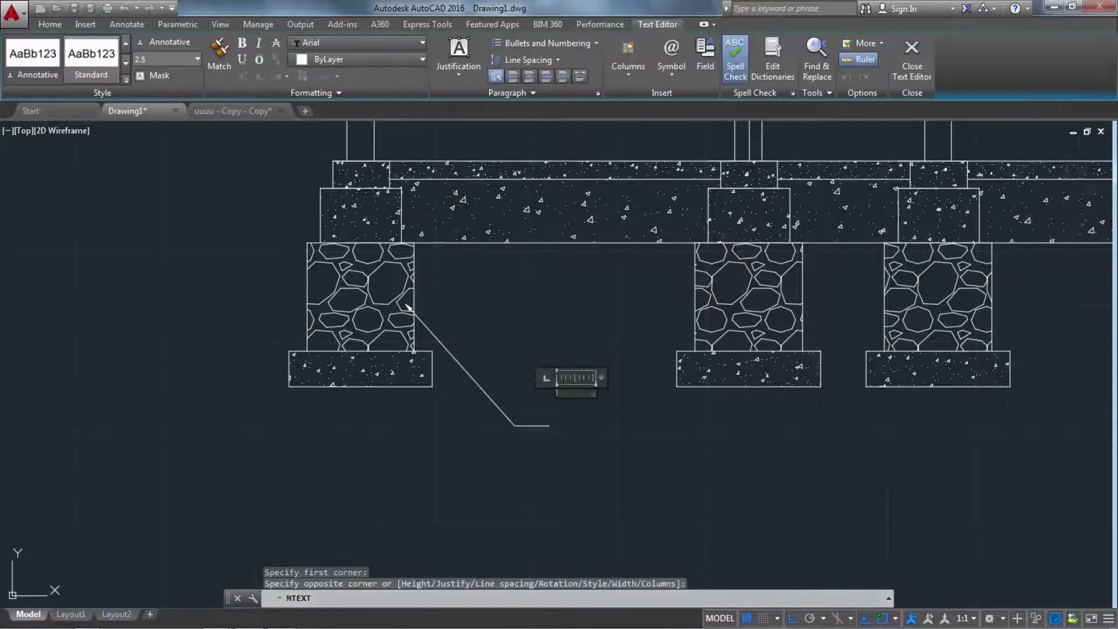
{"action": "type", "text": "RCC"}
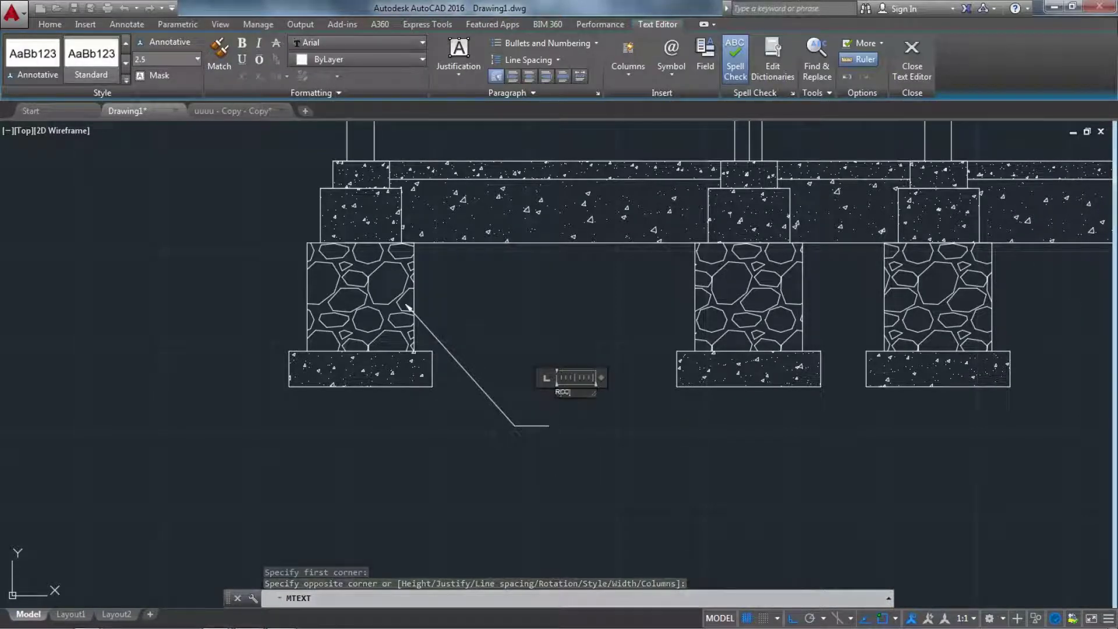
{"action": "type", "text": " IN"}
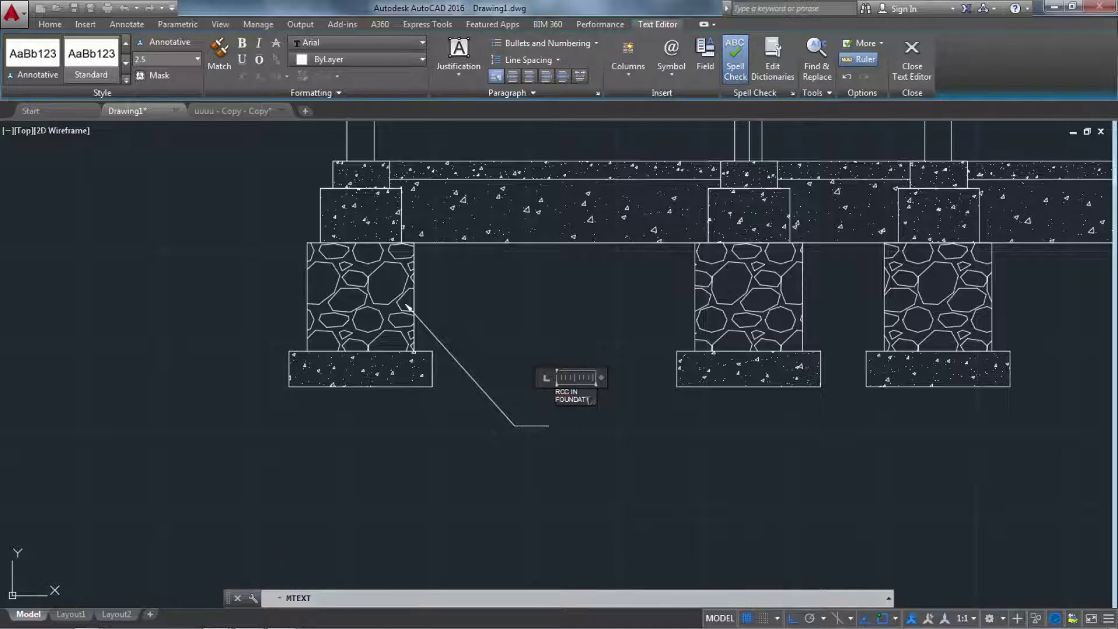
{"action": "scroll", "coordinate": [563, 396], "scroll_direction": "up", "scroll_amount": 8}
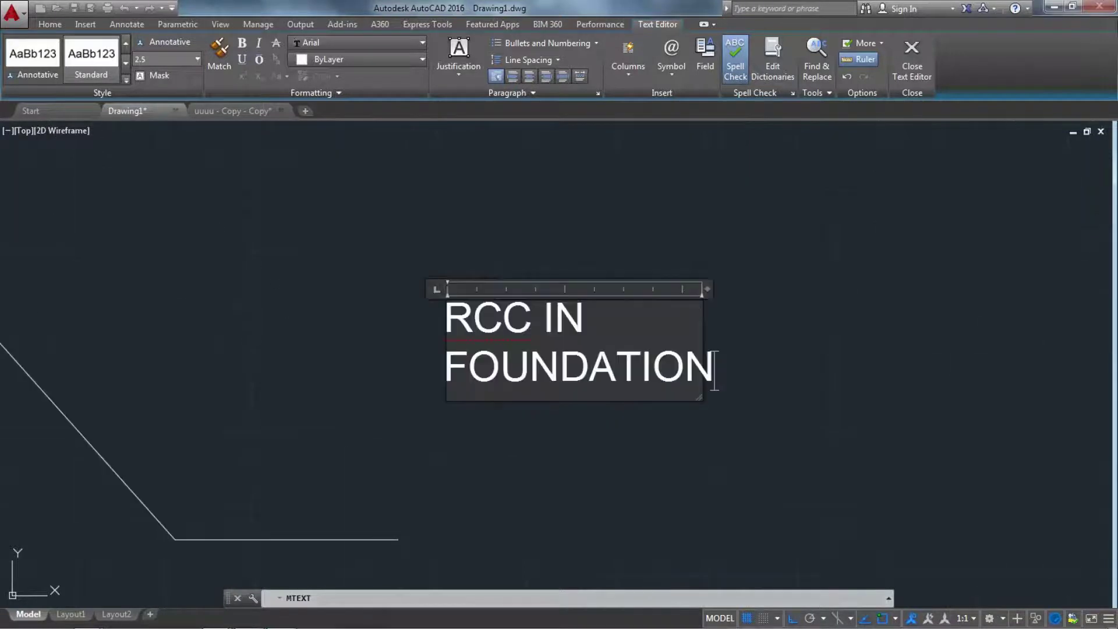
{"action": "scroll", "coordinate": [563, 396], "scroll_direction": "down", "scroll_amount": 4}
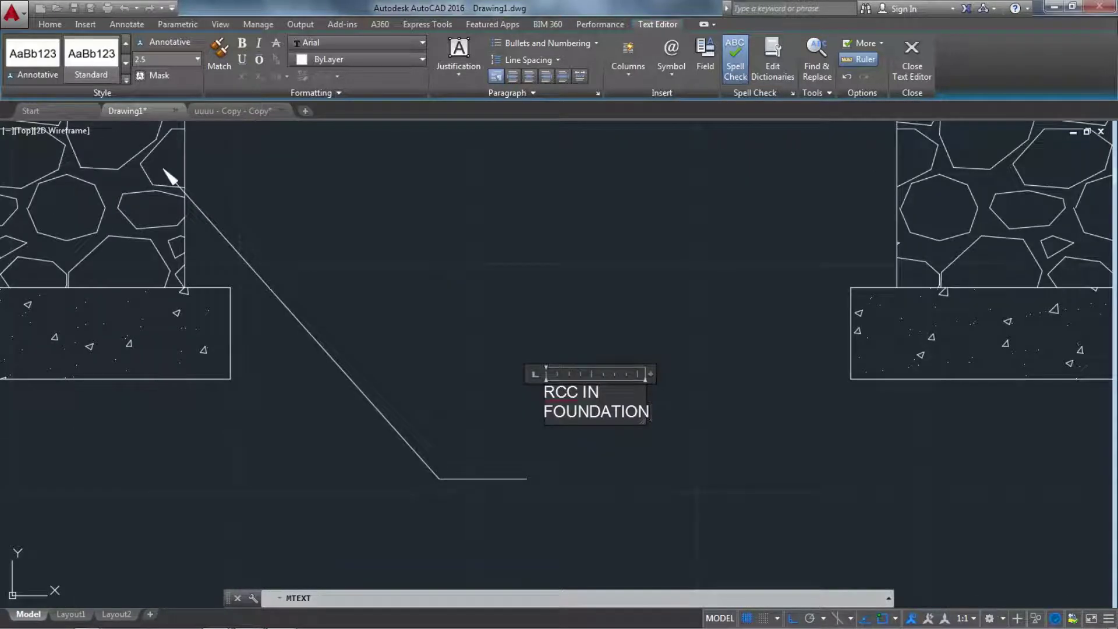
{"action": "left_click", "coordinate": [582, 324]}
- Nudge the "RCC IN FOUNDATION" text down until its first line is level with the leader's landing
{"action": "left_click", "coordinate": [569, 418]}
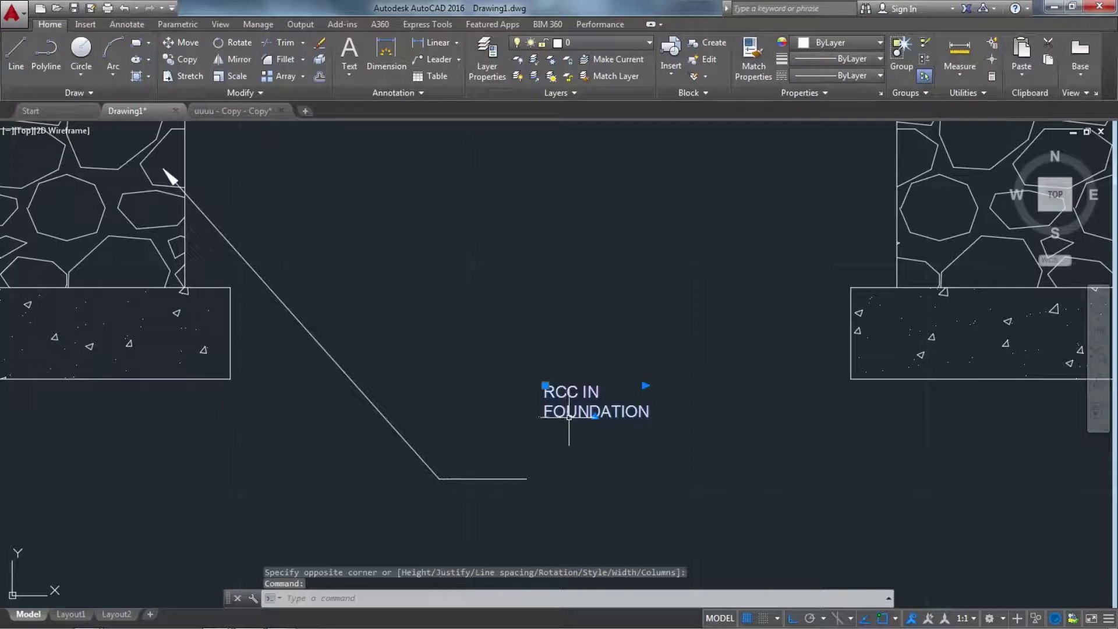
{"action": "key", "text": "ctrl+Down"}
{"action": "key", "text": "ctrl+Down"}
{"action": "key", "text": "ctrl+Down"}
{"action": "key", "text": "ctrl+Down"}
{"action": "key", "text": "ctrl+Down"}
{"action": "key", "text": "ctrl+Down"}
{"action": "key", "text": "ctrl+Down"}
{"action": "key", "text": "ctrl+Down"}
{"action": "key", "text": "ctrl+Down"}
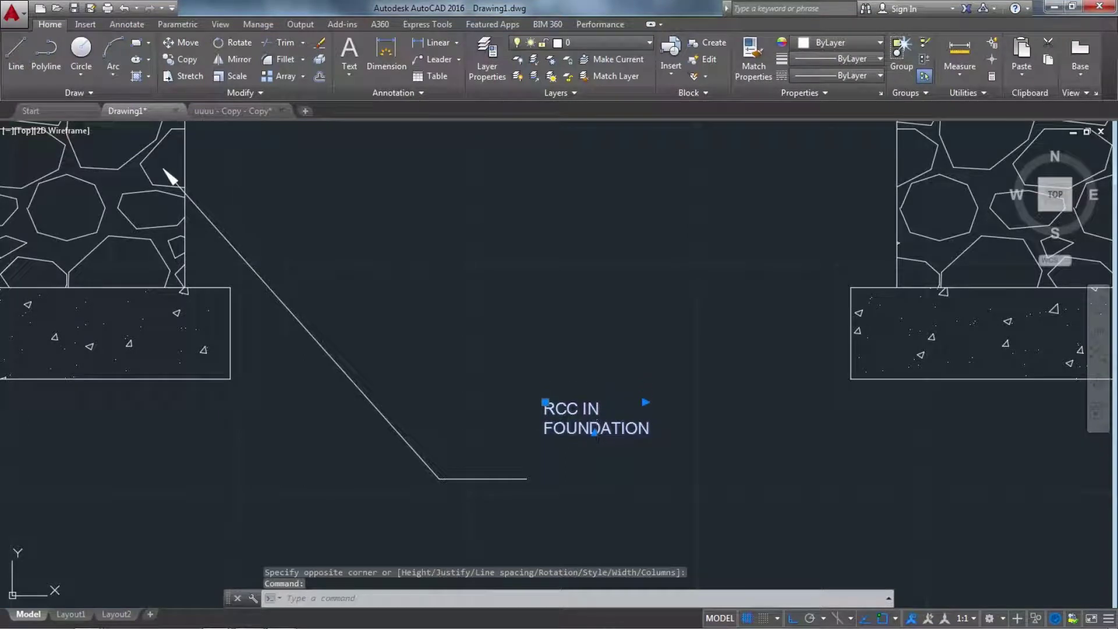
{"action": "key", "text": "ctrl+Up"}
{"action": "key", "text": "ctrl+Up"}
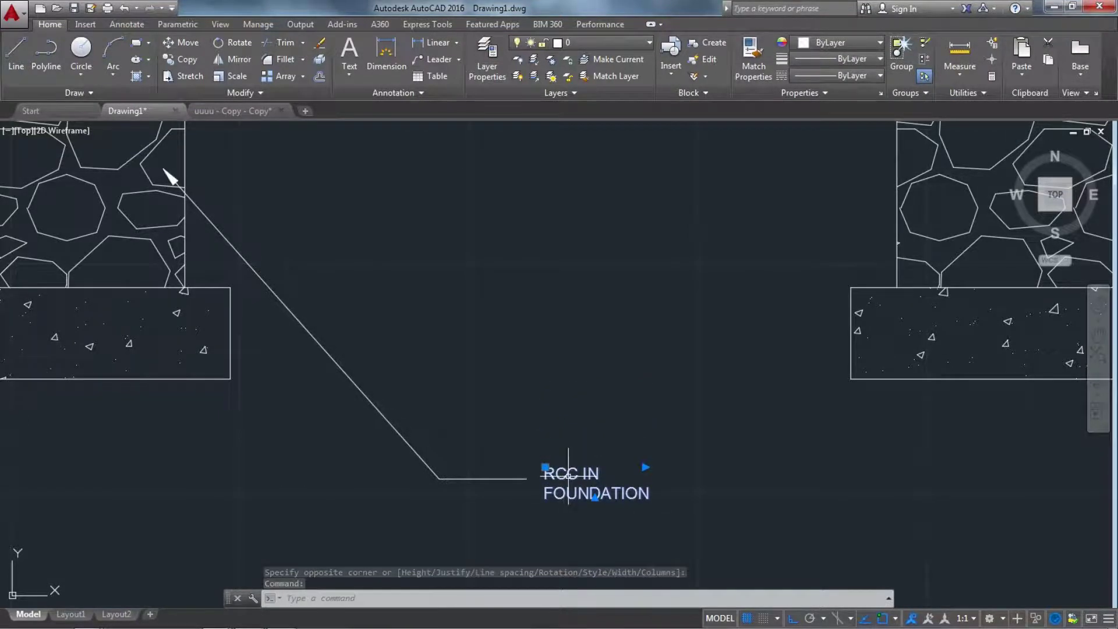
{"action": "scroll", "coordinate": [568, 432], "scroll_direction": "down", "scroll_amount": 6}
{"action": "scroll", "coordinate": [571, 450], "scroll_direction": "up", "scroll_amount": 6}
{"action": "key", "text": "Escape"}
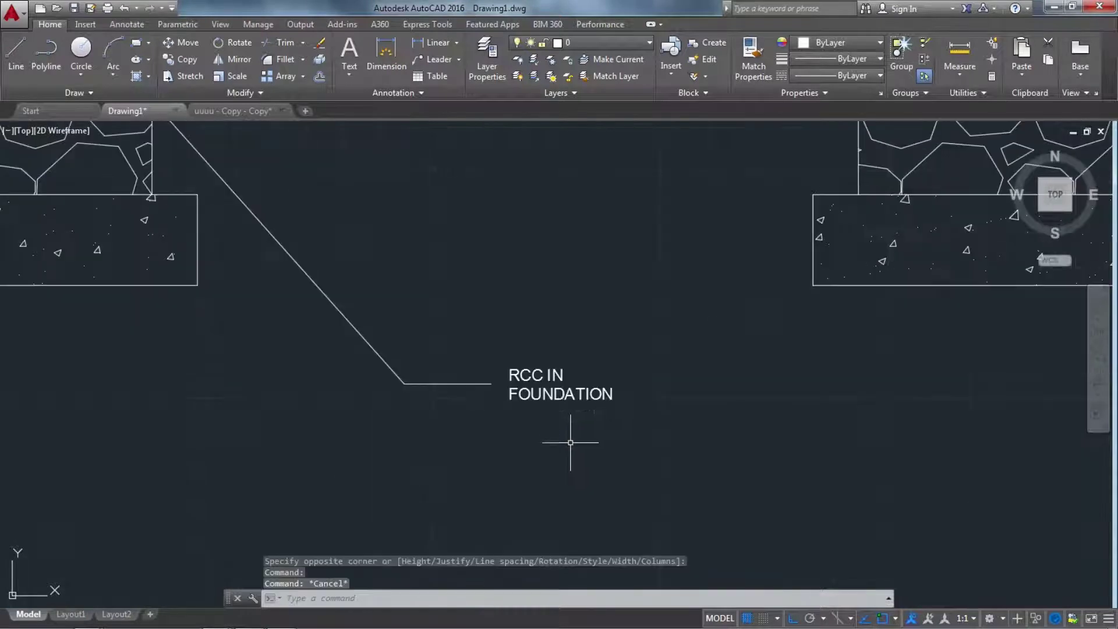
- Set the height of the whole "RCC IN FOUNDATION" text to 4 and save the text changes
{"action": "left_click", "coordinate": [551, 385]}
{"action": "double_click", "coordinate": [542, 375]}
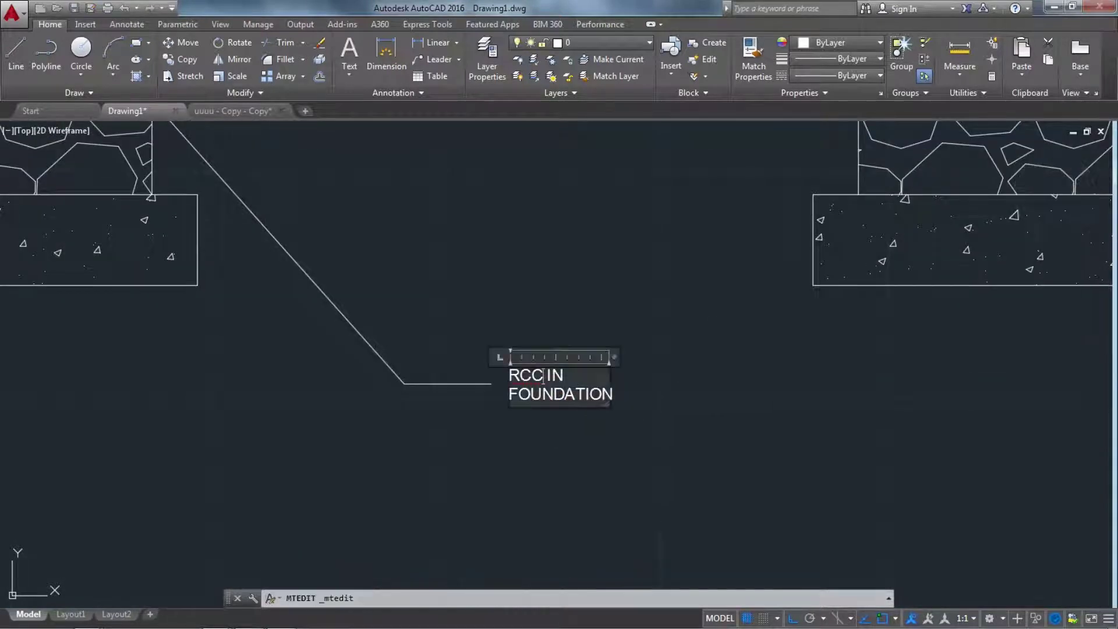
{"action": "key", "text": "ctrl+a"}
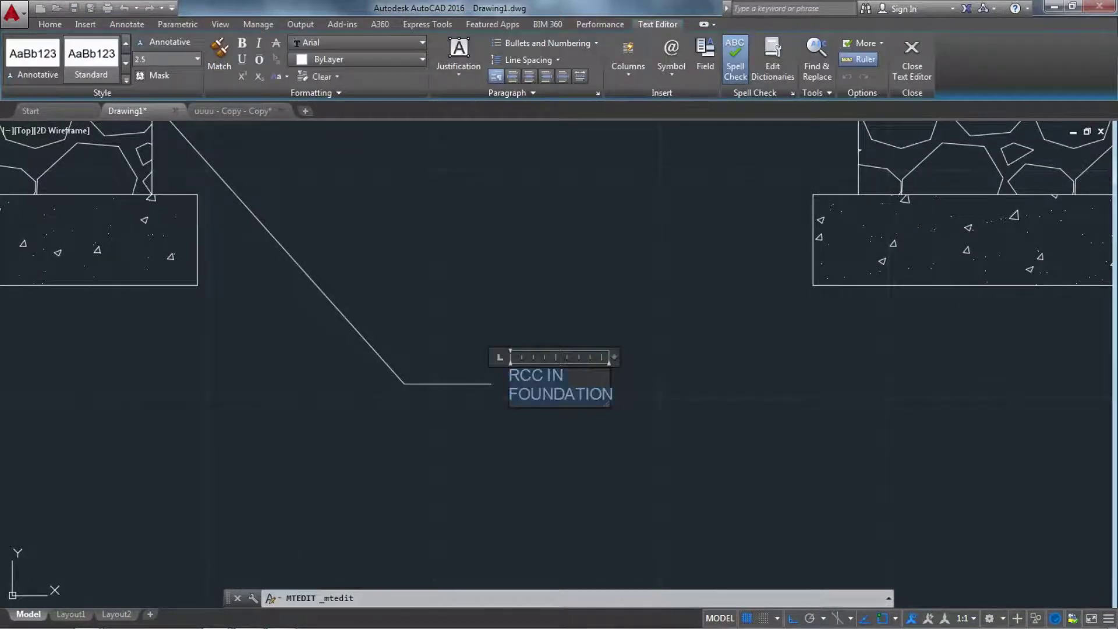
{"action": "left_click", "coordinate": [198, 59]}
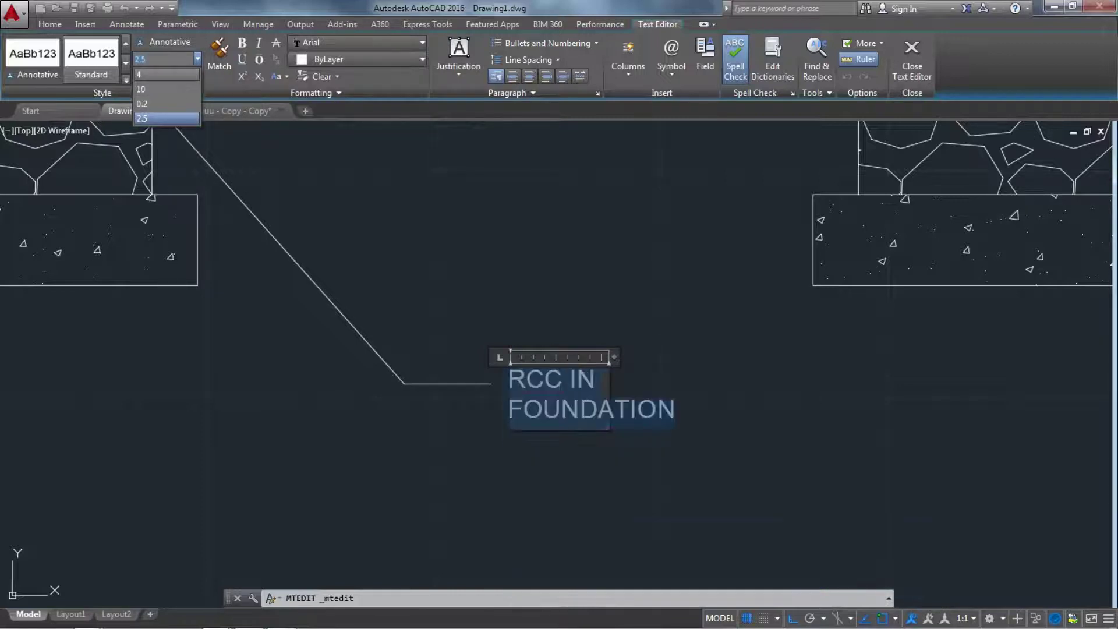
{"action": "left_click", "coordinate": [167, 75]}
{"action": "key", "text": "Escape"}
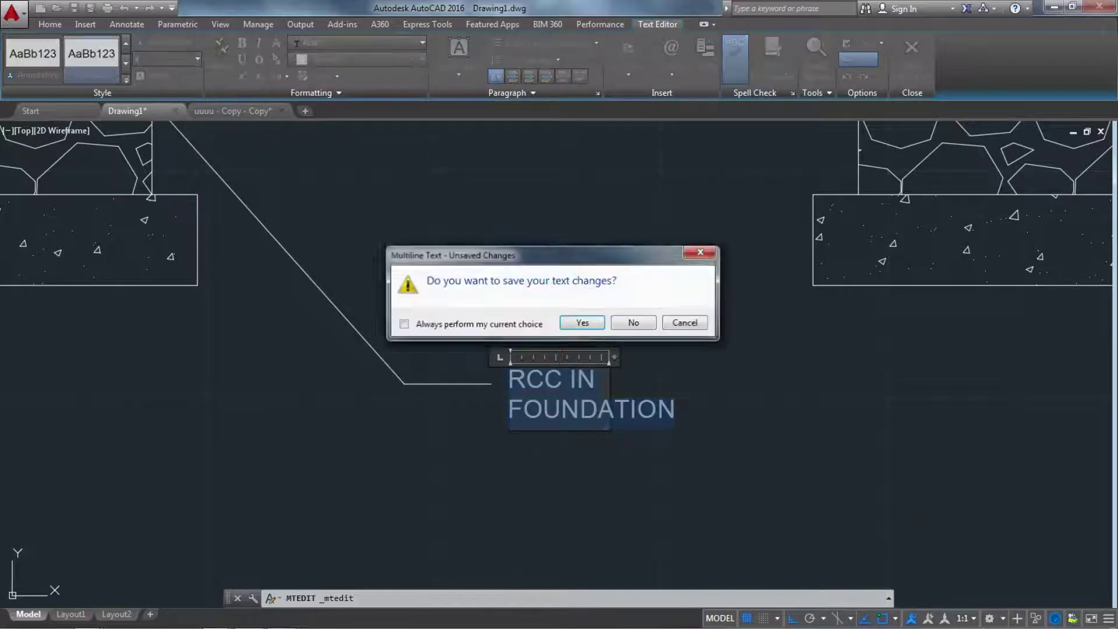
{"action": "key", "text": "Return"}
{"action": "scroll", "coordinate": [452, 419], "scroll_direction": "down", "scroll_amount": 5}
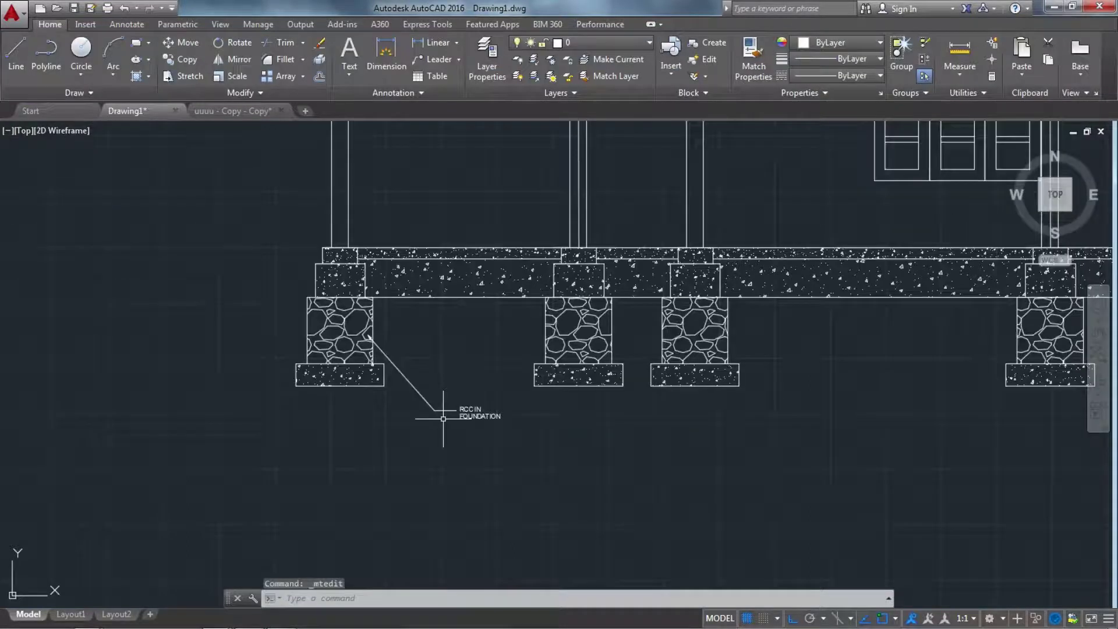
{"action": "scroll", "coordinate": [477, 431], "scroll_direction": "up", "scroll_amount": 5}
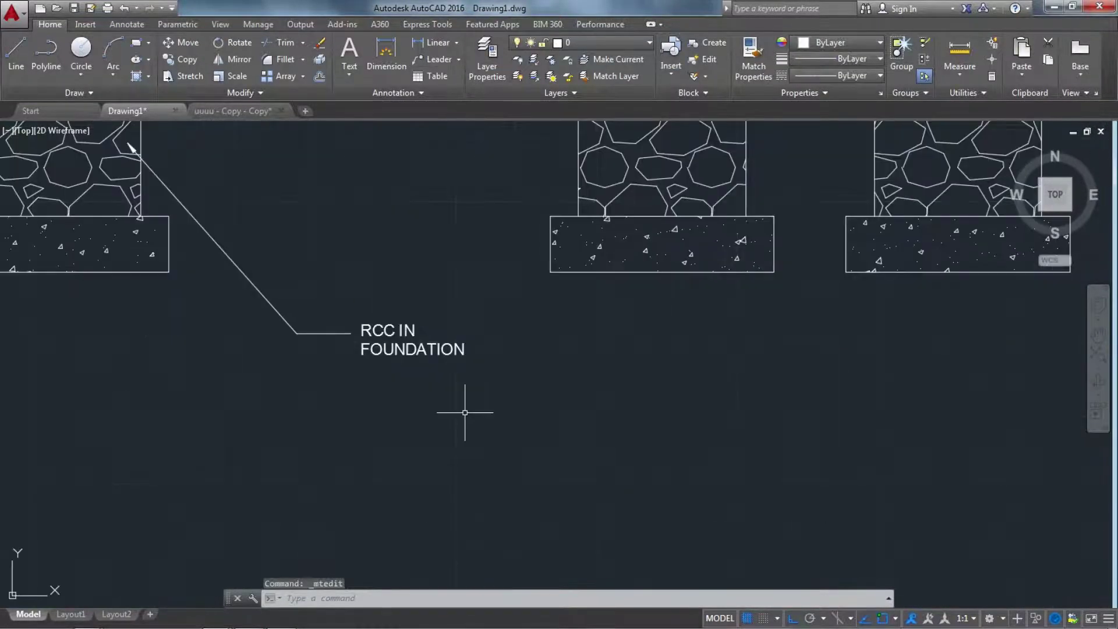
- Set the height of the whole "RCC IN FOUNDATION" text to 10
{"action": "left_click", "coordinate": [391, 321]}
{"action": "double_click", "coordinate": [385, 329]}
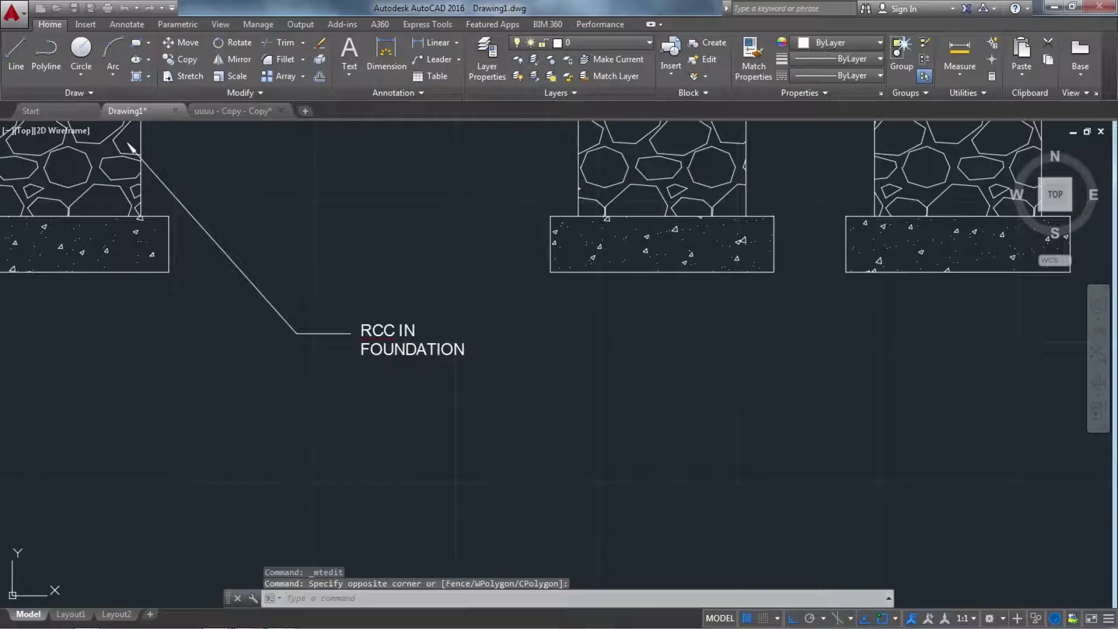
{"action": "key", "text": "ctrl+a"}
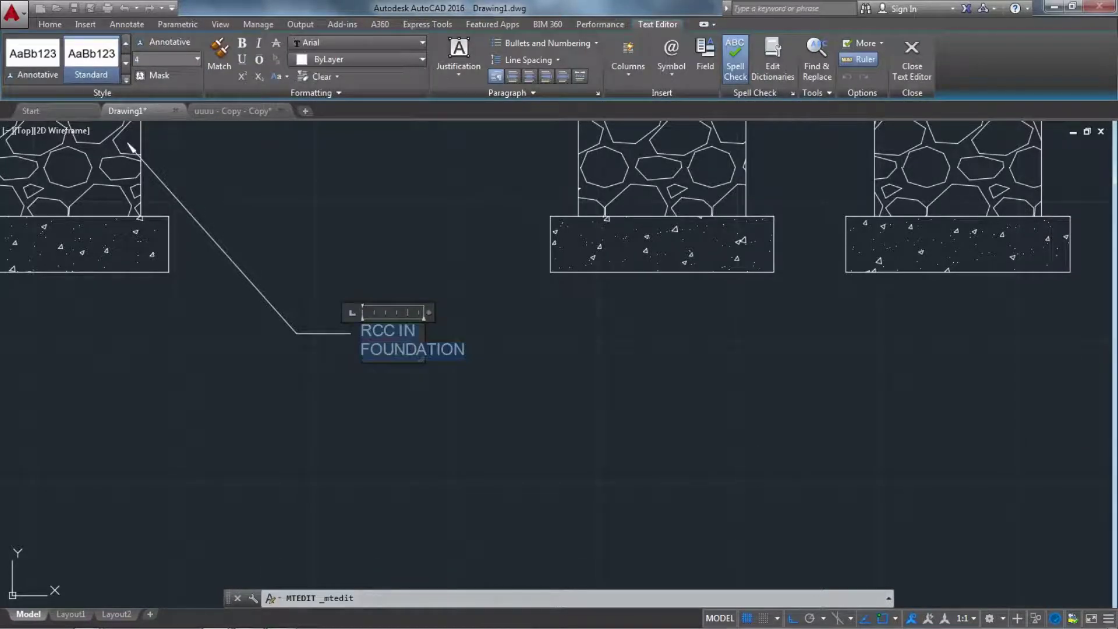
{"action": "type", "text": "10"}
{"action": "key", "text": "Return"}
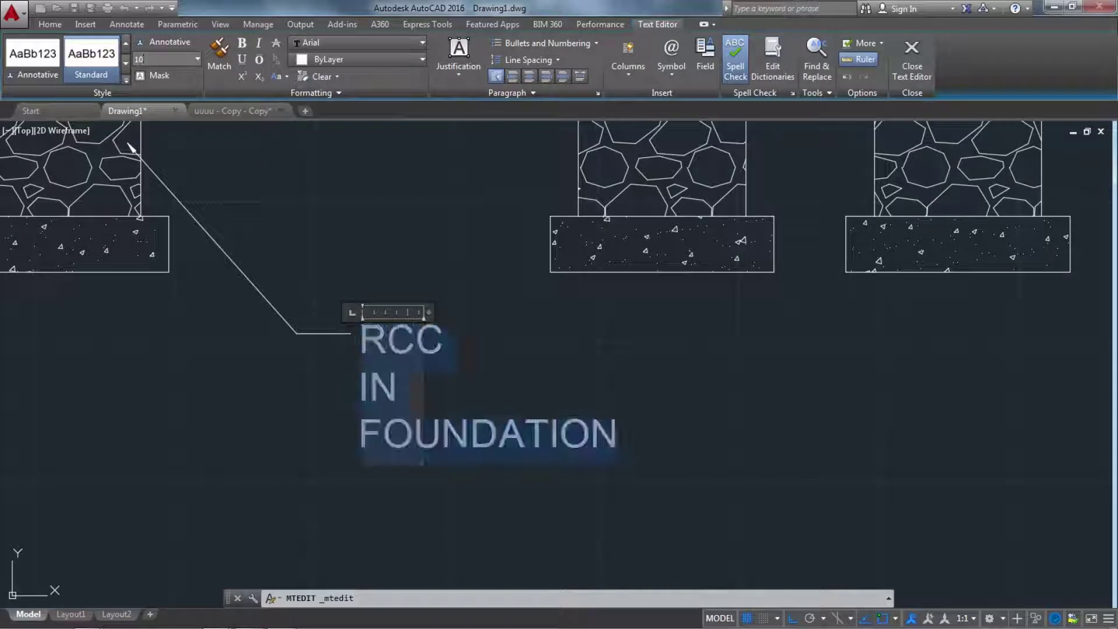
{"action": "key", "text": "Escape"}
- Widen the "RCC IN FOUNDATION" text box until the label fits on a single line
{"action": "left_click", "coordinate": [423, 325]}
{"action": "left_click", "coordinate": [423, 323]}
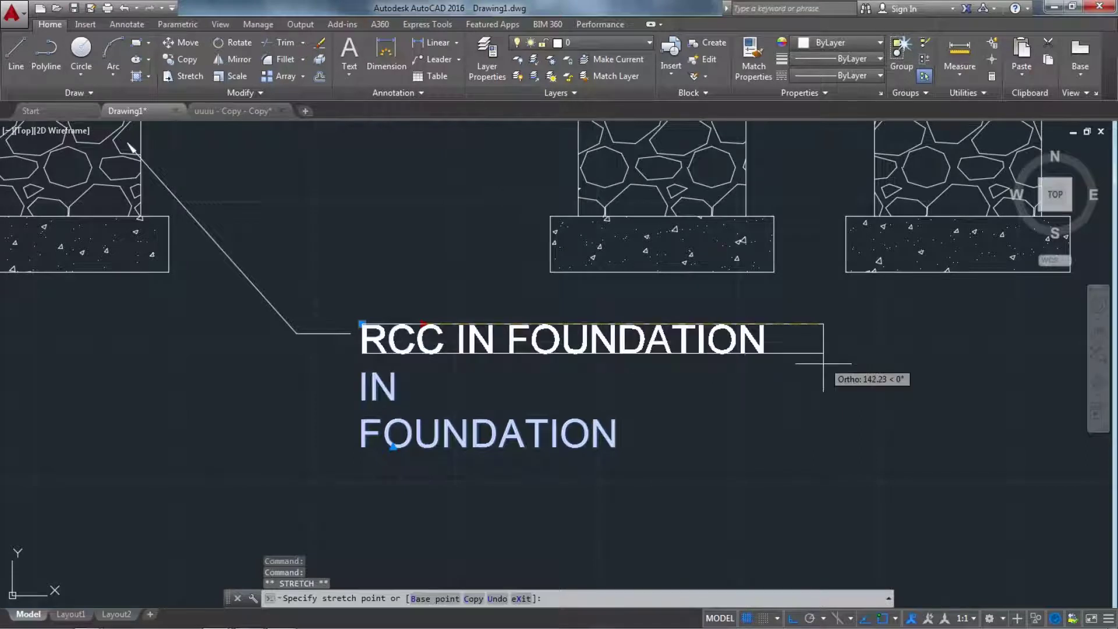
{"action": "left_click", "coordinate": [708, 420]}
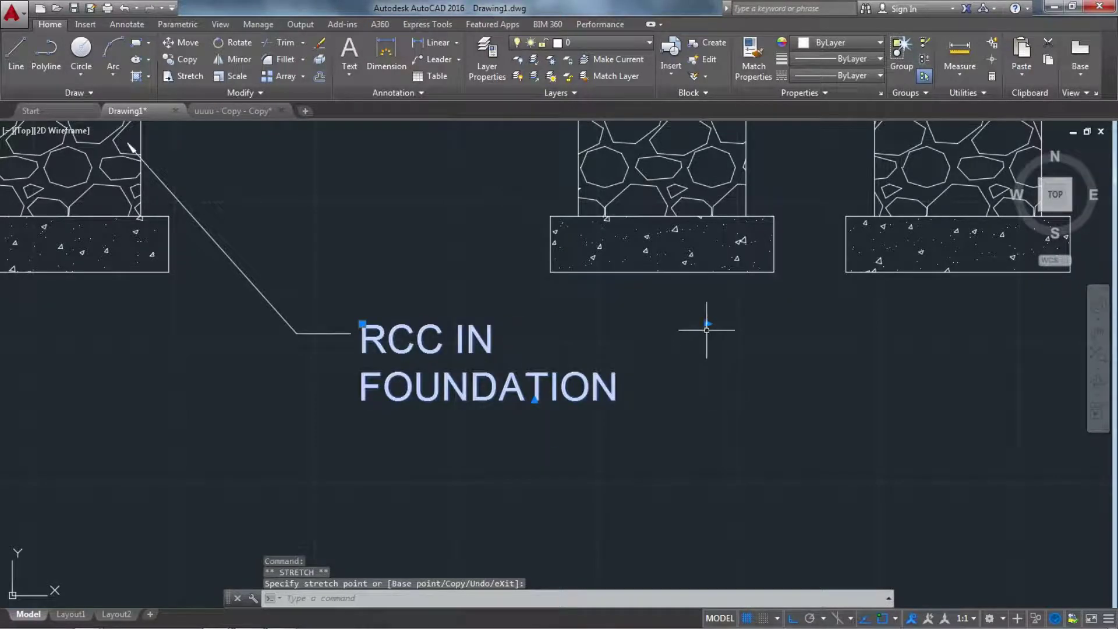
{"action": "left_click", "coordinate": [706, 324]}
{"action": "left_click", "coordinate": [869, 335]}
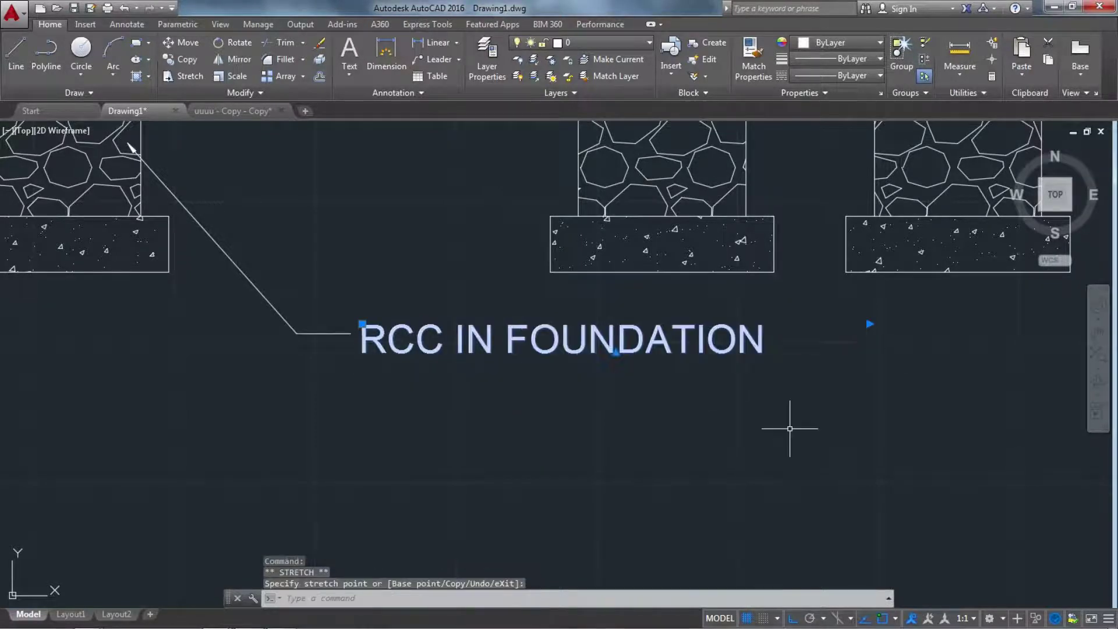
{"action": "scroll", "coordinate": [751, 458], "scroll_direction": "down", "scroll_amount": 5}
{"action": "left_click", "coordinate": [759, 456]}
{"action": "key", "text": "Escape"}
{"action": "scroll", "coordinate": [637, 431], "scroll_direction": "up", "scroll_amount": 2}
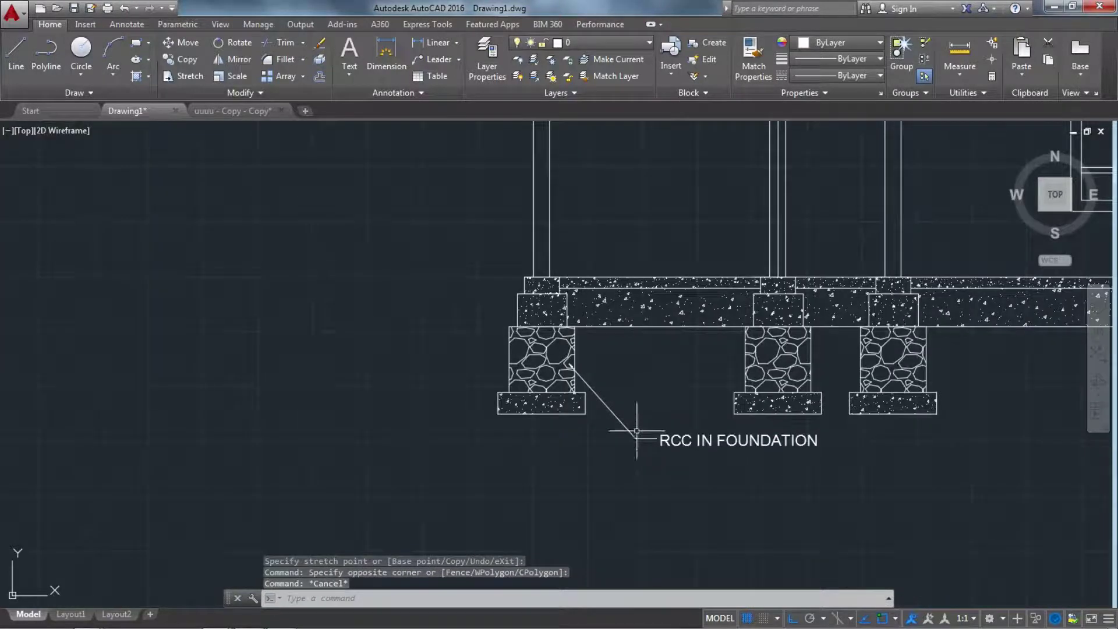
{"action": "scroll", "coordinate": [619, 456], "scroll_direction": "down", "scroll_amount": 5}
{"action": "scroll", "coordinate": [648, 463], "scroll_direction": "up", "scroll_amount": 4}
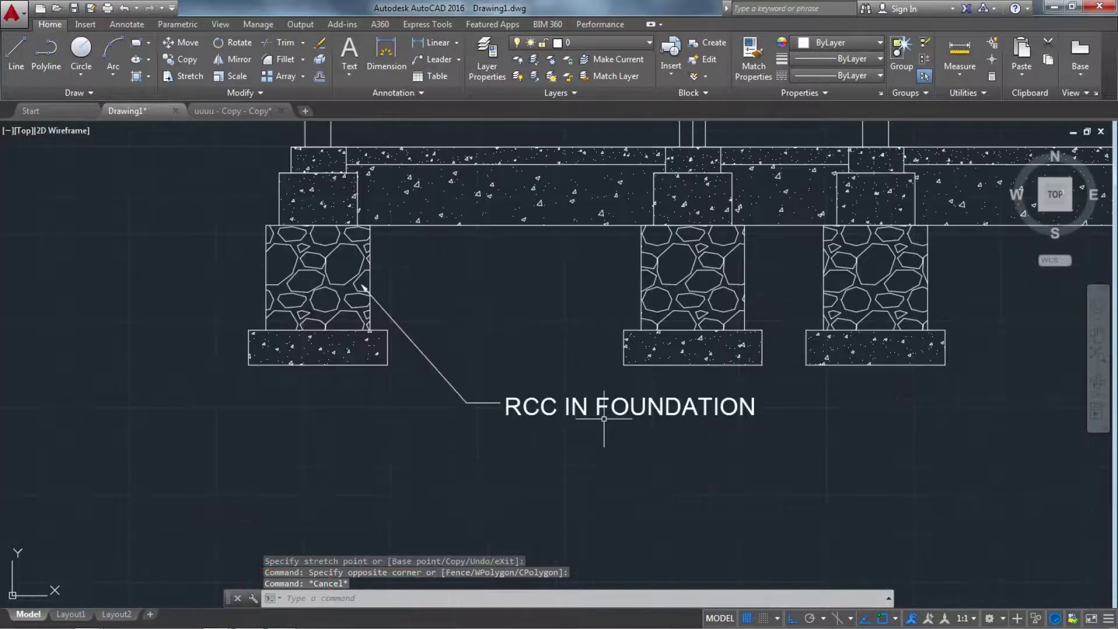
{"action": "scroll", "coordinate": [606, 419], "scroll_direction": "down", "scroll_amount": 4}
{"action": "scroll", "coordinate": [533, 425], "scroll_direction": "up", "scroll_amount": 5}
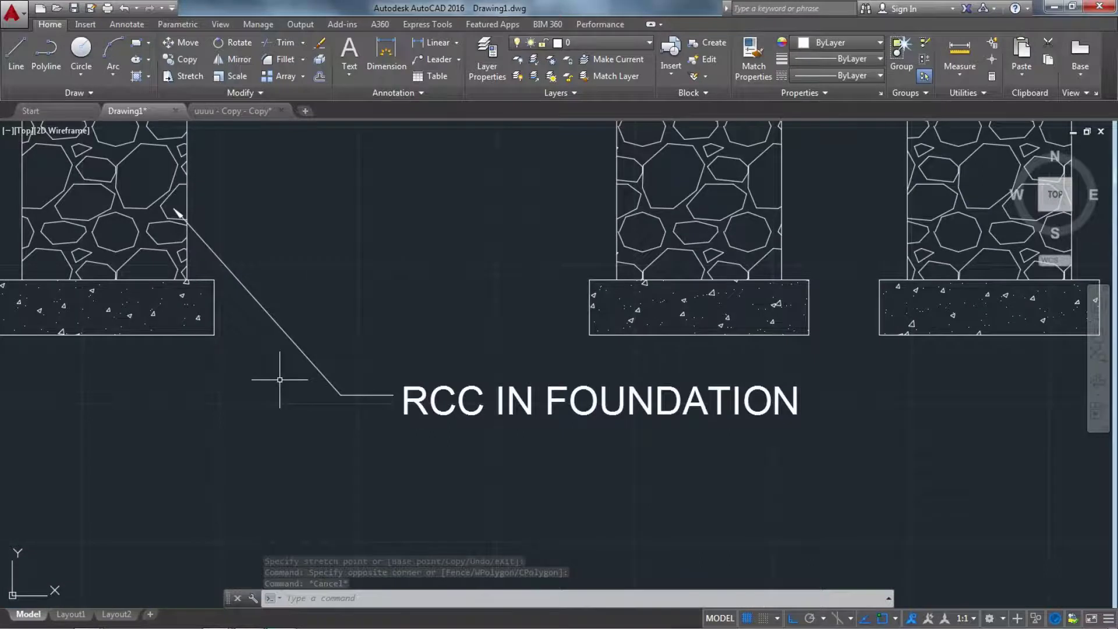
{"action": "scroll", "coordinate": [225, 186], "scroll_direction": "down", "scroll_amount": 2}
{"action": "scroll", "coordinate": [206, 305], "scroll_direction": "down", "scroll_amount": 2}
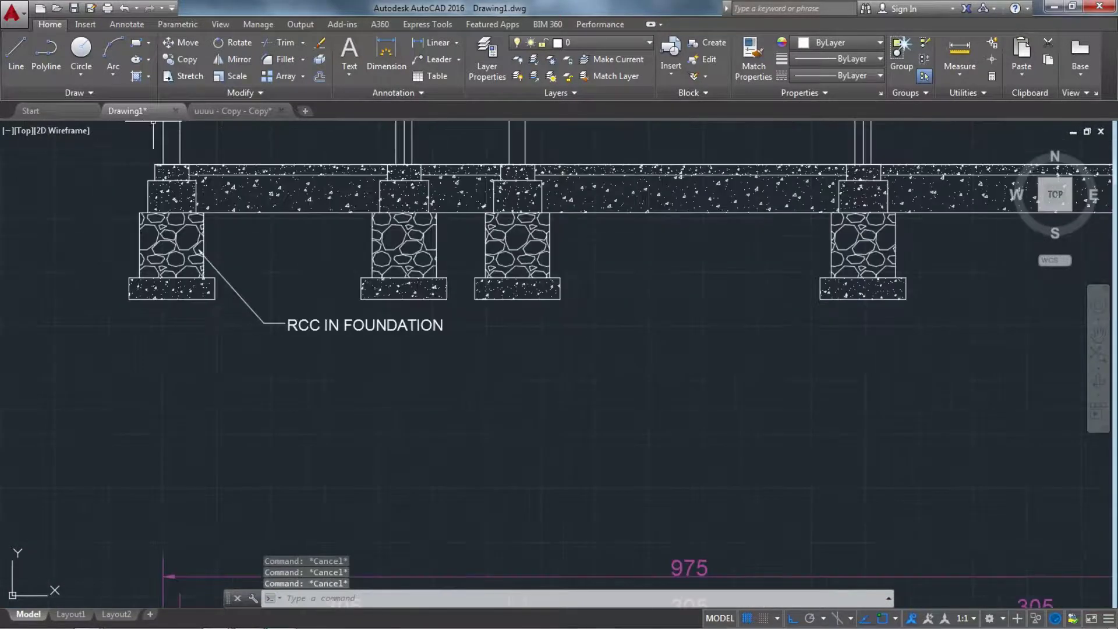
{"action": "left_click", "coordinate": [233, 288]}
{"action": "key", "text": "Escape"}
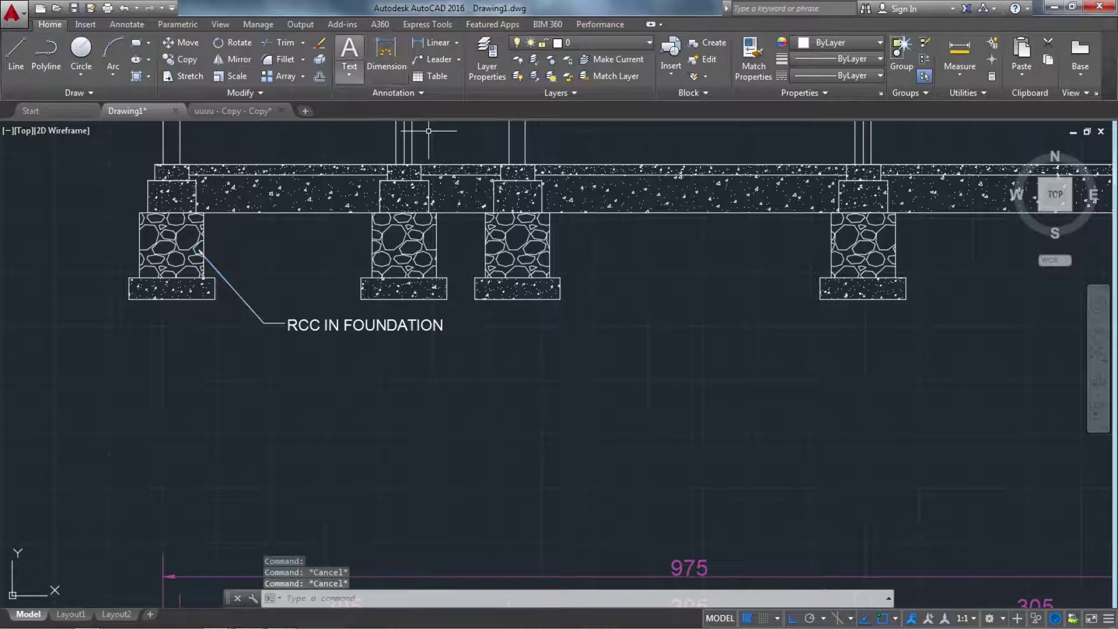
- Add a leader pointing at the thin floor layer above the foundation, with its landing beyond the outer wall and the text "PCC"
{"action": "left_click", "coordinate": [434, 59]}
{"action": "scroll", "coordinate": [251, 247], "scroll_direction": "down", "scroll_amount": 4}
{"action": "scroll", "coordinate": [251, 247], "scroll_direction": "up", "scroll_amount": 6}
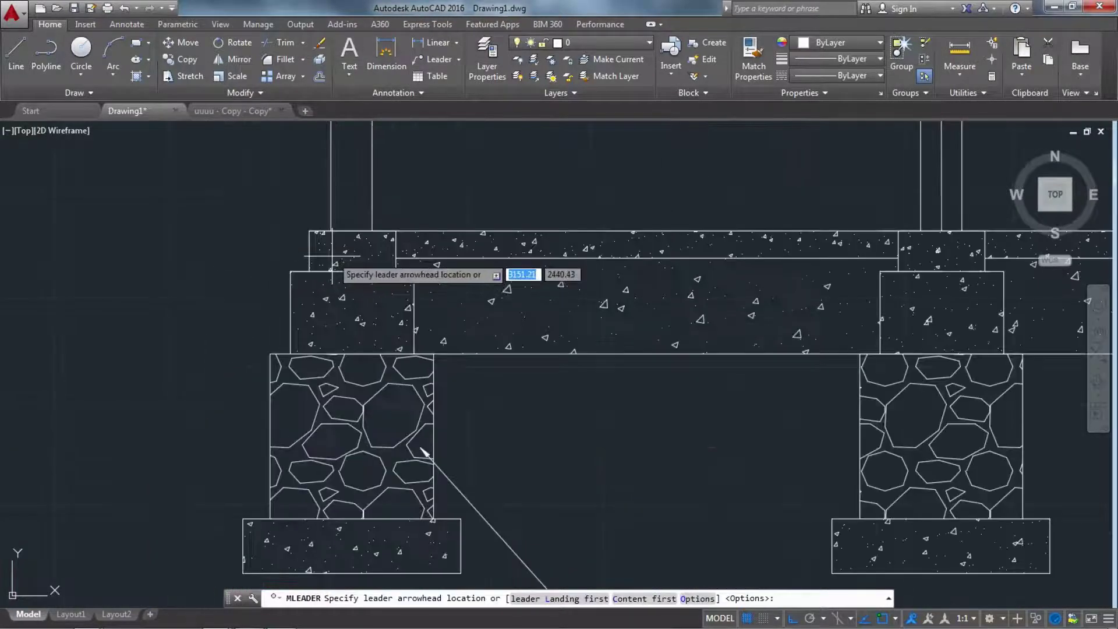
{"action": "left_click", "coordinate": [442, 247]}
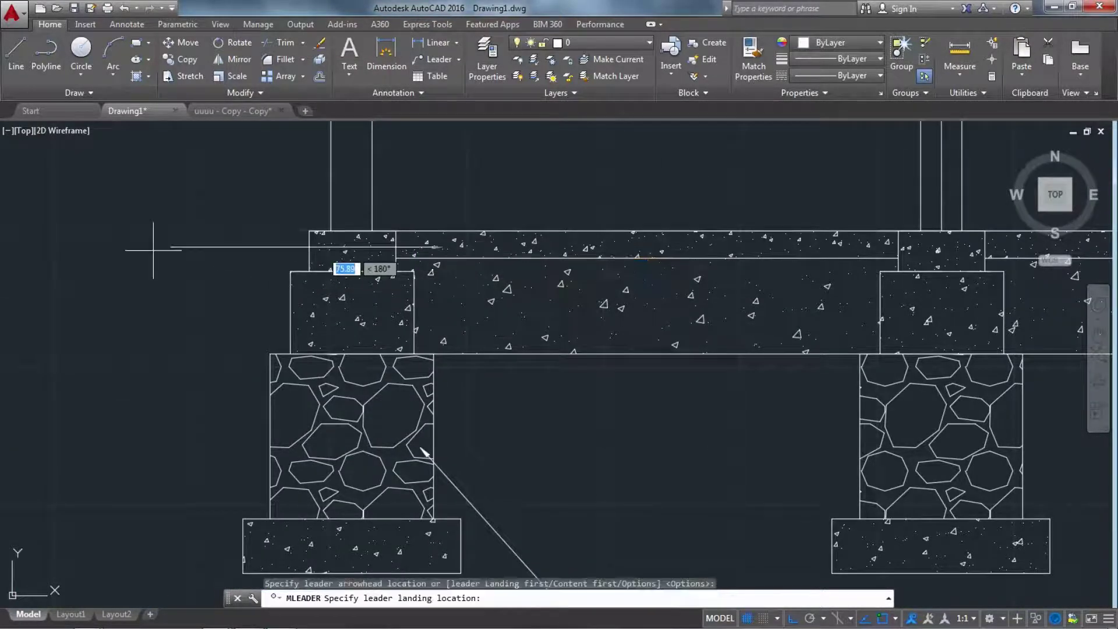
{"action": "left_click", "coordinate": [91, 255]}
{"action": "scroll", "coordinate": [177, 273], "scroll_direction": "down", "scroll_amount": 2}
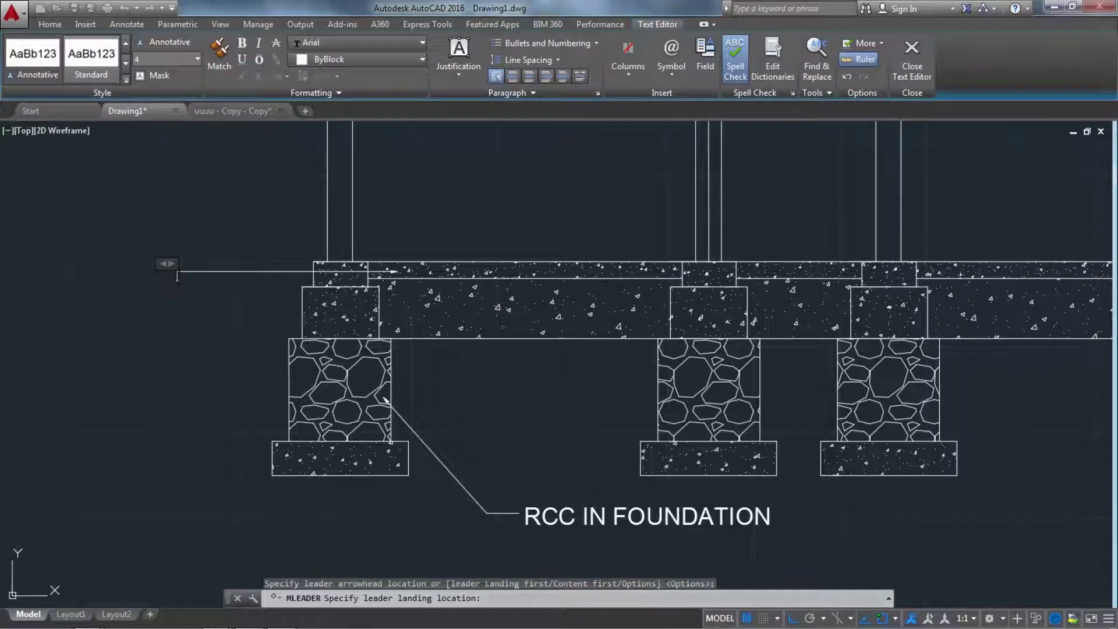
{"action": "type", "text": "PCC"}
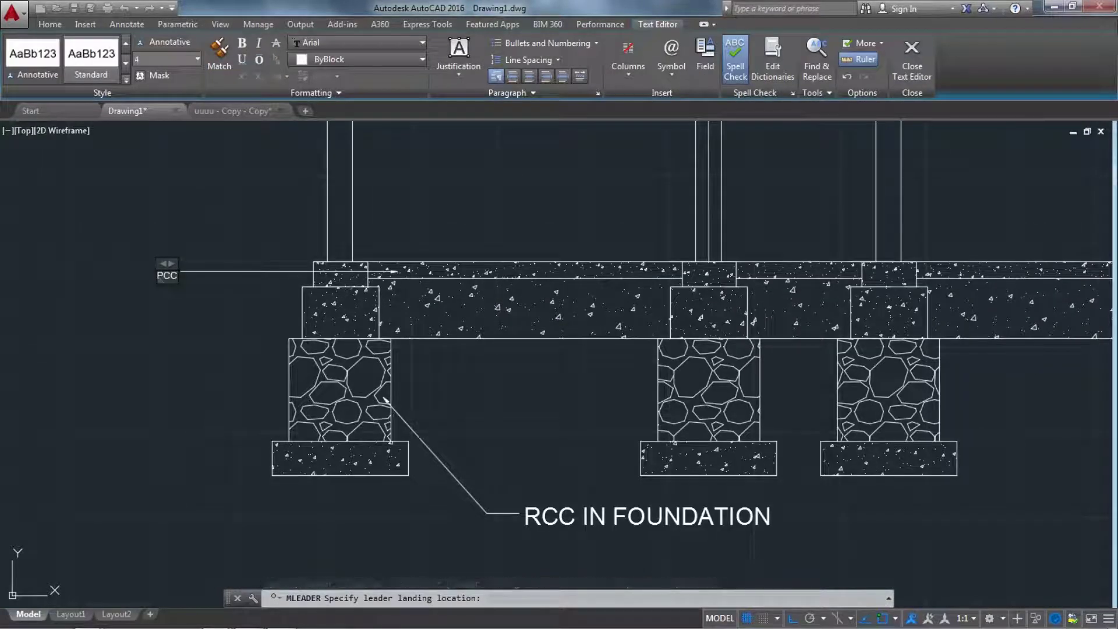
{"action": "left_click", "coordinate": [237, 274]}
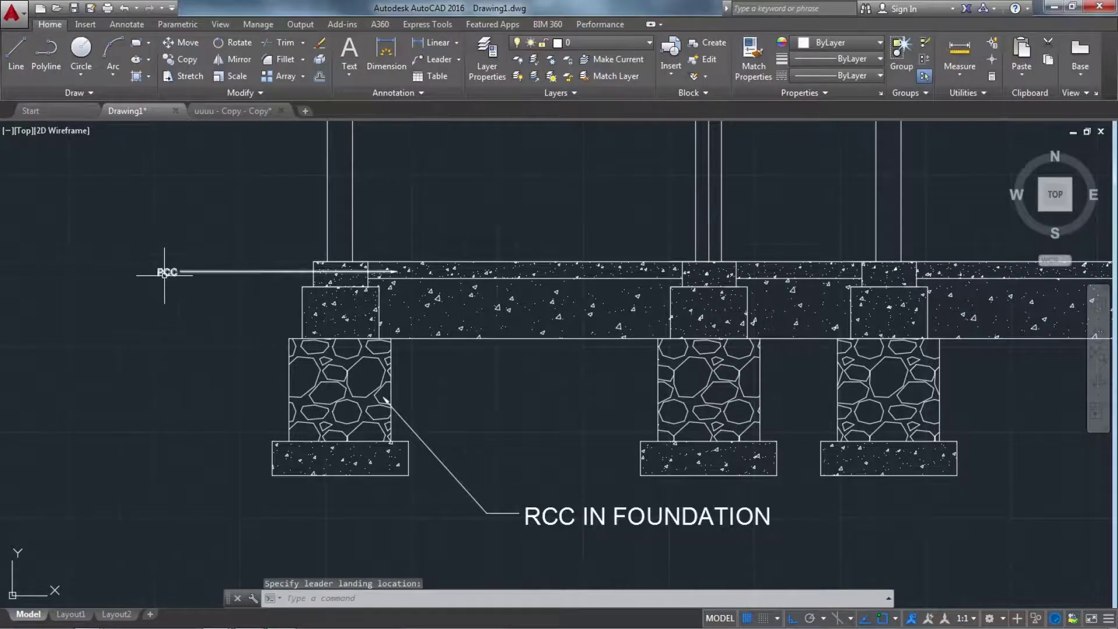
- Set the height of the "PCC" leader text to 10
{"action": "scroll", "coordinate": [175, 272], "scroll_direction": "up", "scroll_amount": 2}
{"action": "left_click", "coordinate": [180, 280]}
{"action": "key", "text": "Escape"}
{"action": "key", "text": "Escape"}
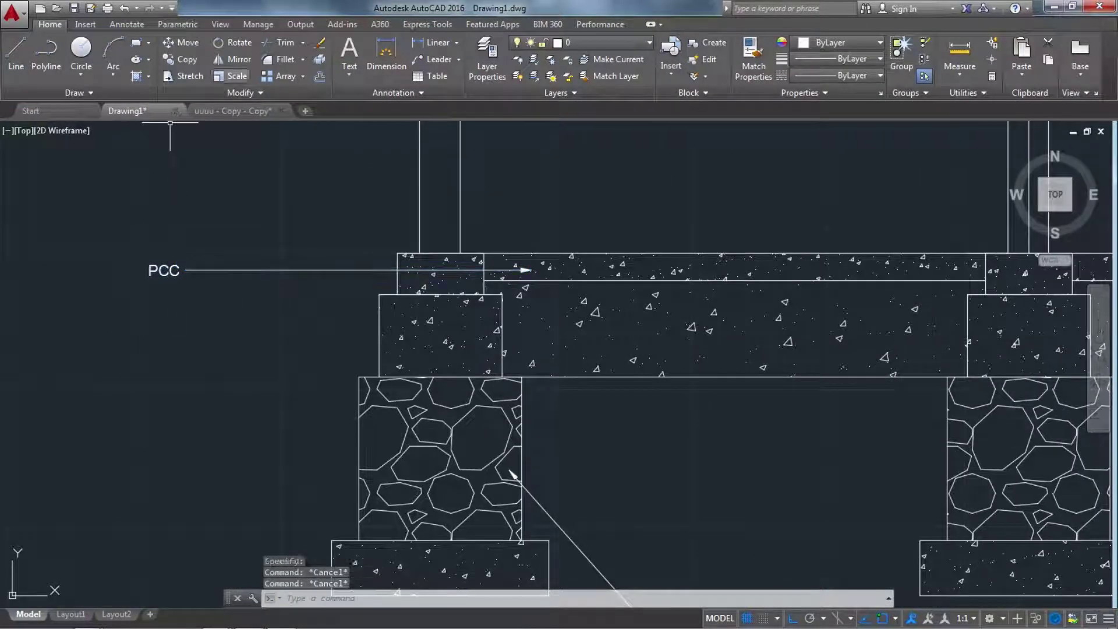
{"action": "double_click", "coordinate": [163, 268]}
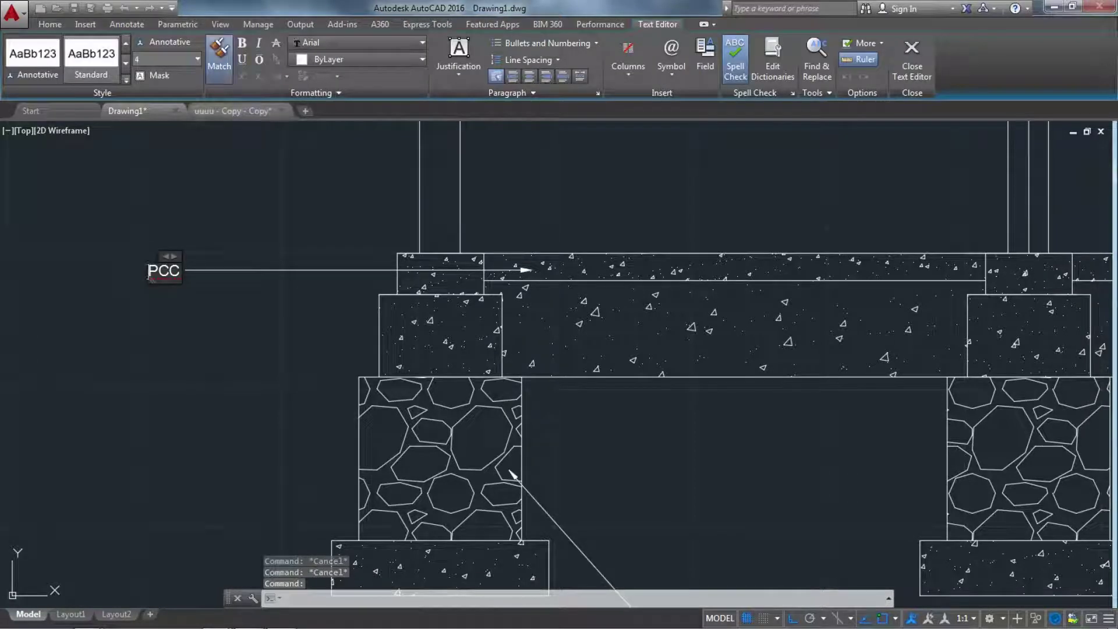
{"action": "scroll", "coordinate": [334, 302], "scroll_direction": "down", "scroll_amount": 4}
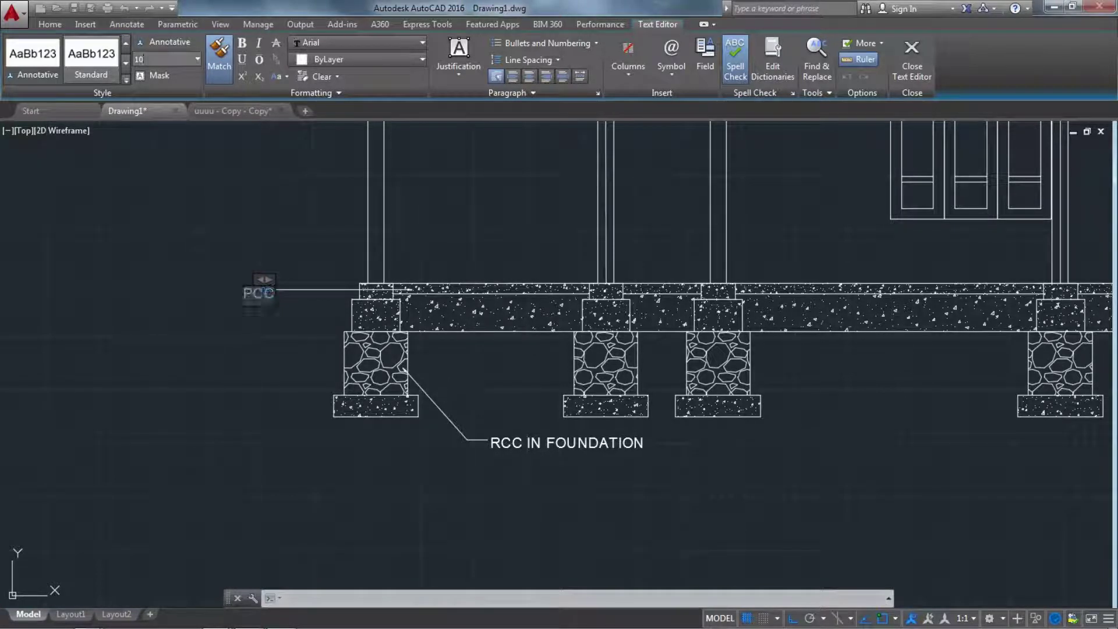
{"action": "key", "text": "Escape"}
- Look over the annotated section drawing and the floor plans below it
{"action": "scroll", "coordinate": [314, 385], "scroll_direction": "down", "scroll_amount": 4}
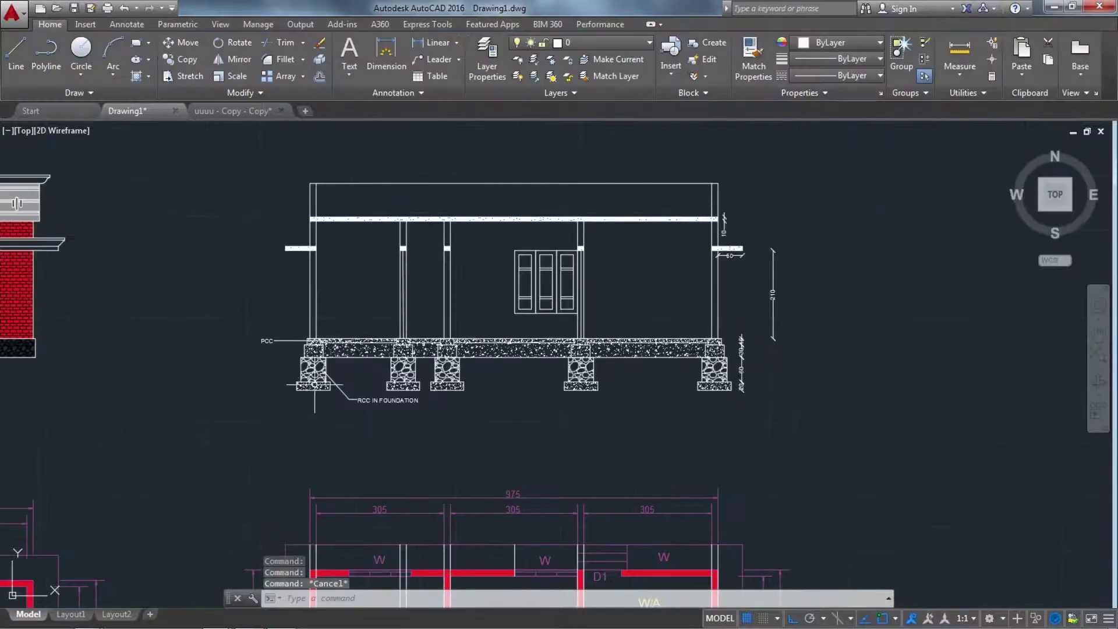
{"action": "scroll", "coordinate": [295, 250], "scroll_direction": "up", "scroll_amount": 4}
{"action": "scroll", "coordinate": [325, 242], "scroll_direction": "down", "scroll_amount": 4}
{"action": "scroll", "coordinate": [425, 230], "scroll_direction": "up", "scroll_amount": 3}
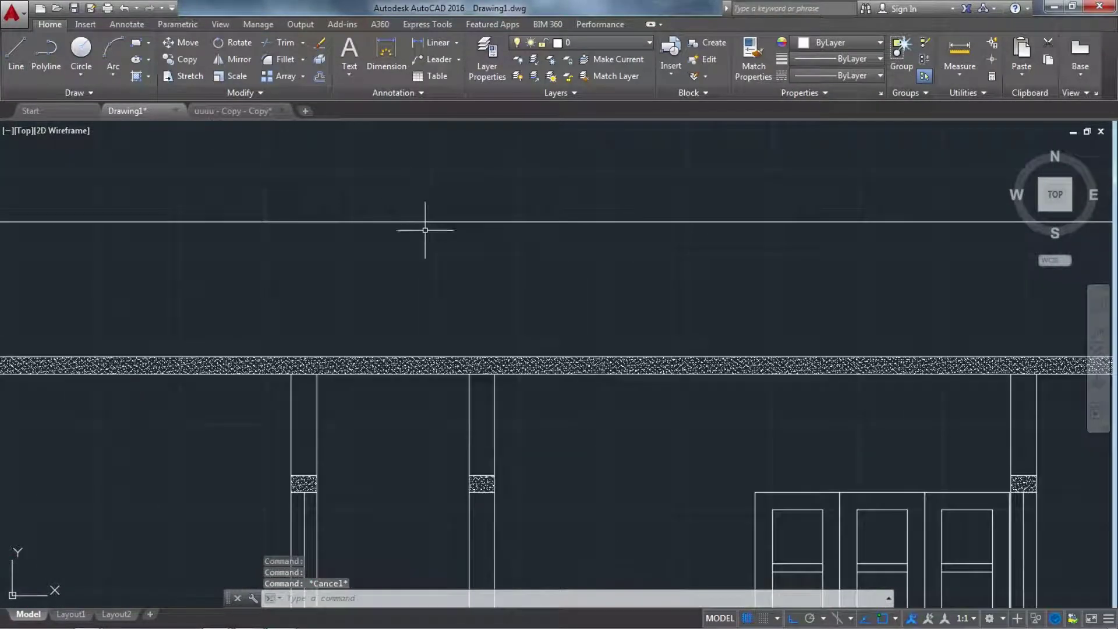
{"action": "scroll", "coordinate": [360, 273], "scroll_direction": "down", "scroll_amount": 1}
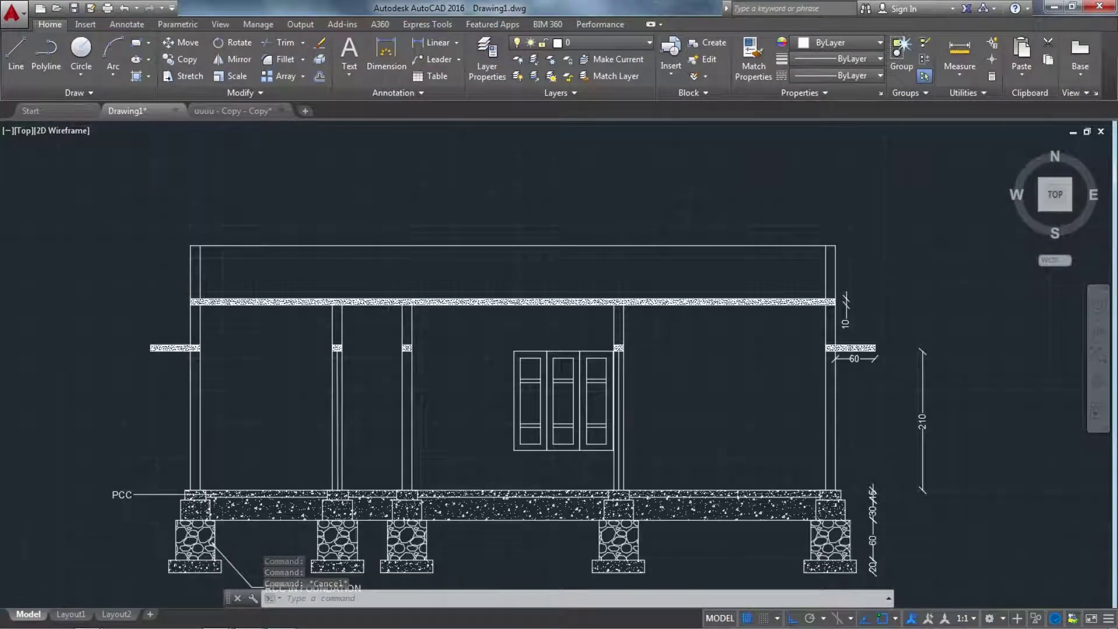
{"action": "scroll", "coordinate": [364, 253], "scroll_direction": "down", "scroll_amount": 4}
{"action": "scroll", "coordinate": [438, 443], "scroll_direction": "up", "scroll_amount": 4}
{"action": "scroll", "coordinate": [438, 442], "scroll_direction": "down", "scroll_amount": 4}
{"action": "scroll", "coordinate": [428, 417], "scroll_direction": "up", "scroll_amount": 4}
{"action": "scroll", "coordinate": [431, 418], "scroll_direction": "down", "scroll_amount": 6}
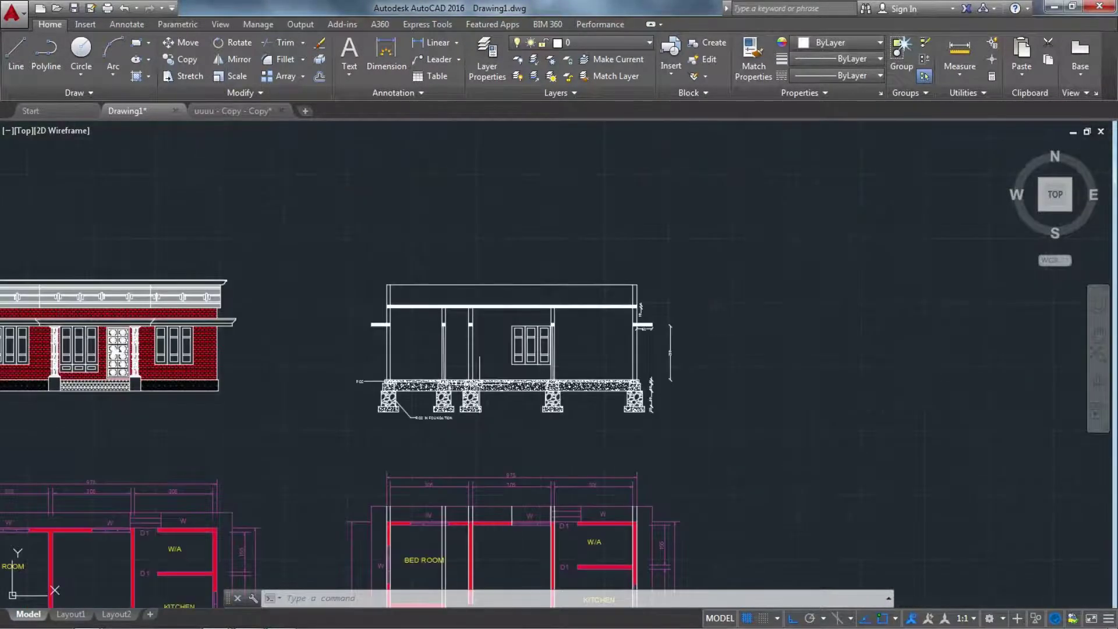
{"action": "scroll", "coordinate": [439, 407], "scroll_direction": "up", "scroll_amount": 2}
{"action": "key", "text": "Escape"}
{"action": "key", "text": "Escape"}
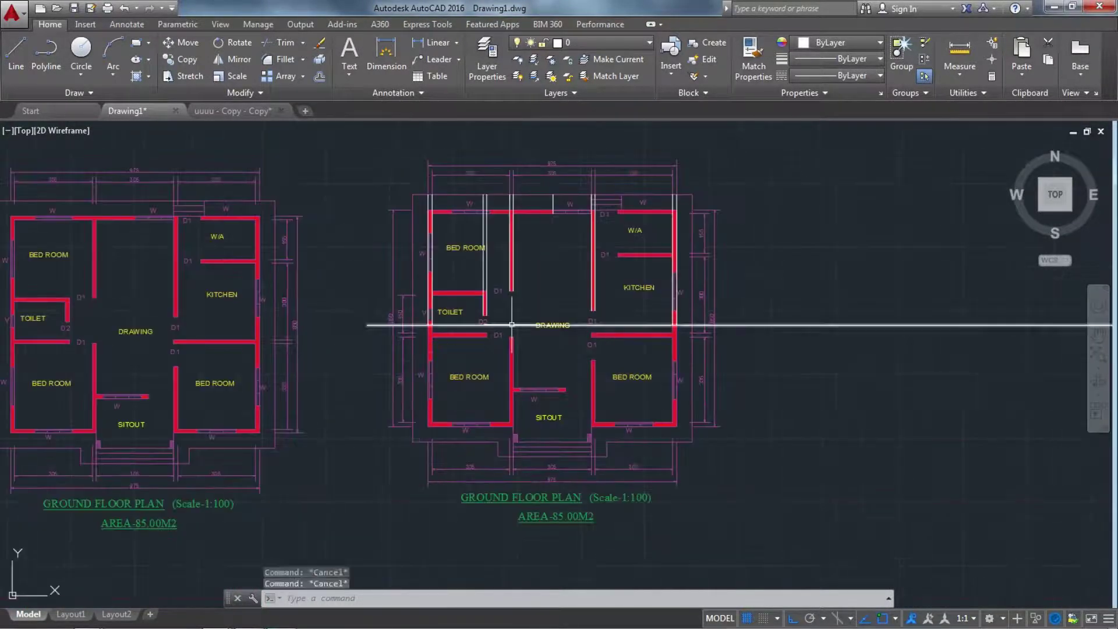
{"action": "left_click", "coordinate": [512, 324]}
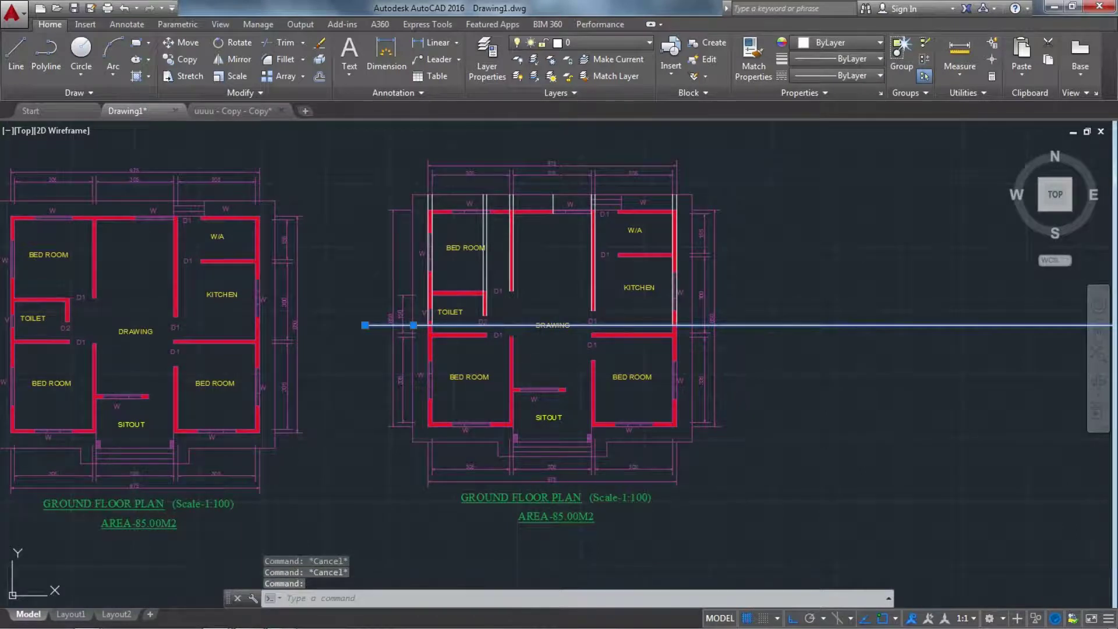
{"action": "scroll", "coordinate": [513, 335], "scroll_direction": "down", "scroll_amount": 5}
{"action": "key", "text": "ctrl+Left"}
{"action": "key", "text": "ctrl+Left"}
{"action": "key", "text": "ctrl+Left"}
{"action": "key", "text": "ctrl+Left"}
{"action": "key", "text": "ctrl+Left"}
{"action": "key", "text": "ctrl+Left"}
{"action": "key", "text": "ctrl+Left"}
{"action": "key", "text": "ctrl+Left"}
{"action": "key", "text": "ctrl+Left"}
{"action": "key", "text": "ctrl+Left"}
{"action": "key", "text": "ctrl+Left"}
{"action": "key", "text": "ctrl+Left"}
{"action": "key", "text": "ctrl+Left"}
{"action": "key", "text": "ctrl+Left"}
{"action": "key", "text": "ctrl+Left"}
{"action": "key", "text": "ctrl+Left"}
{"action": "key", "text": "ctrl+Left"}
{"action": "key", "text": "ctrl+Left"}
{"action": "key", "text": "ctrl+Left"}
{"action": "key", "text": "ctrl+Left"}
{"action": "key", "text": "Escape"}
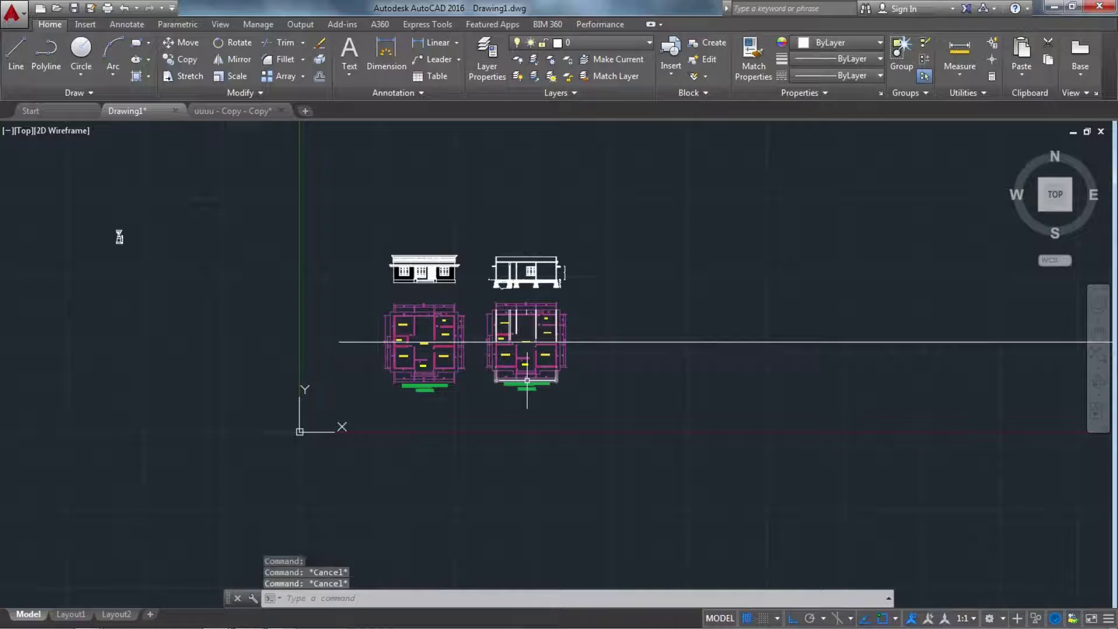
- Trim the horizontal section line where it crosses the copied floor plan below the section drawing
{"action": "type", "text": "TR"}
{"action": "key", "text": "Return"}
{"action": "key", "text": "Return"}
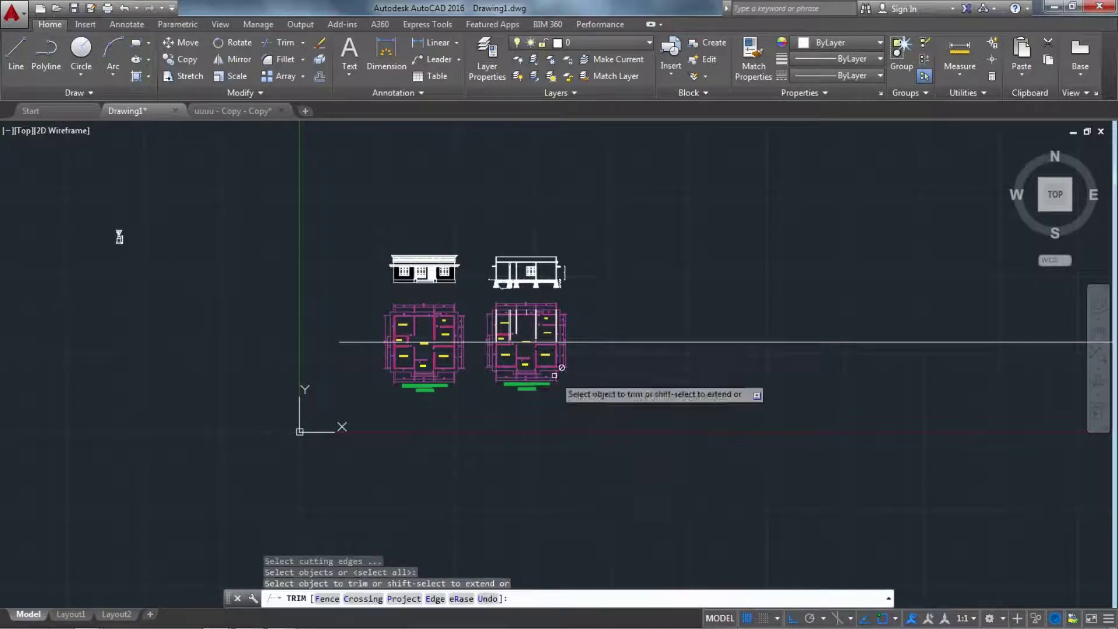
{"action": "scroll", "coordinate": [562, 338], "scroll_direction": "up", "scroll_amount": 4}
{"action": "scroll", "coordinate": [580, 371], "scroll_direction": "up", "scroll_amount": 6}
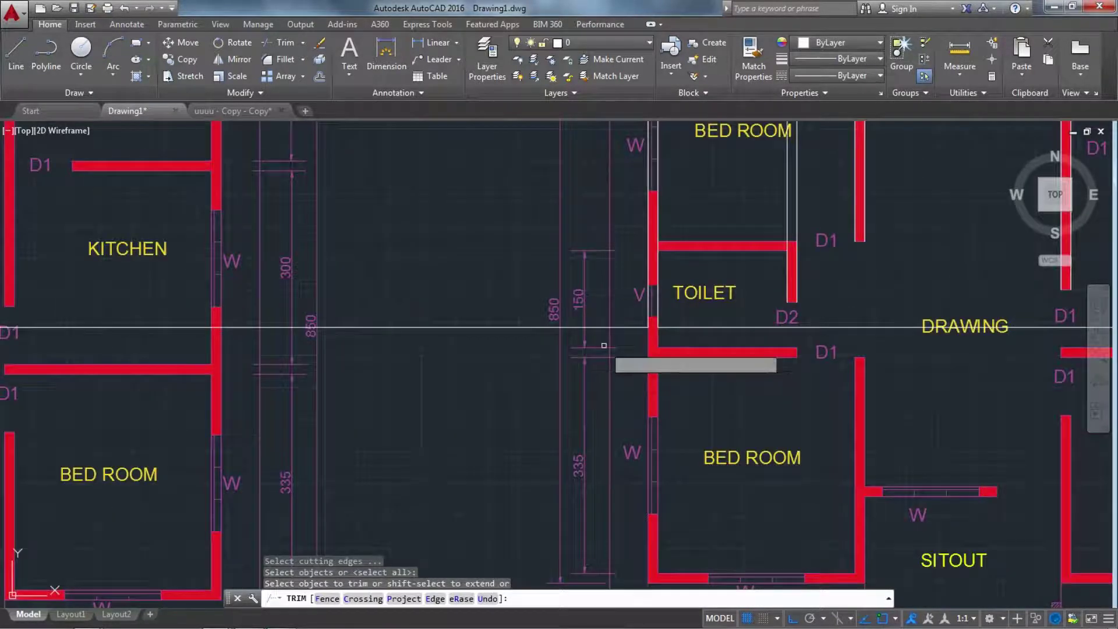
{"action": "scroll", "coordinate": [631, 375], "scroll_direction": "down", "scroll_amount": 6}
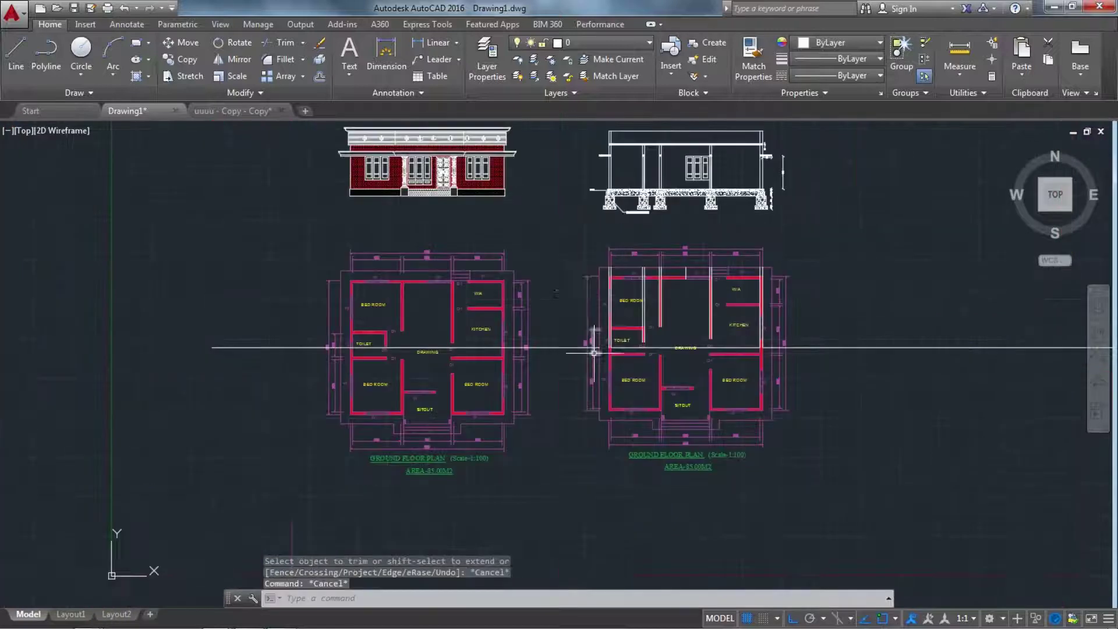
{"action": "key", "text": "Escape"}
{"action": "key", "text": "Escape"}
{"action": "key", "text": "Escape"}
- Delete the copied floor plan below the section drawing, together with its leftover section line piece and title text
{"action": "left_click", "coordinate": [568, 241]}
{"action": "left_click", "coordinate": [837, 454]}
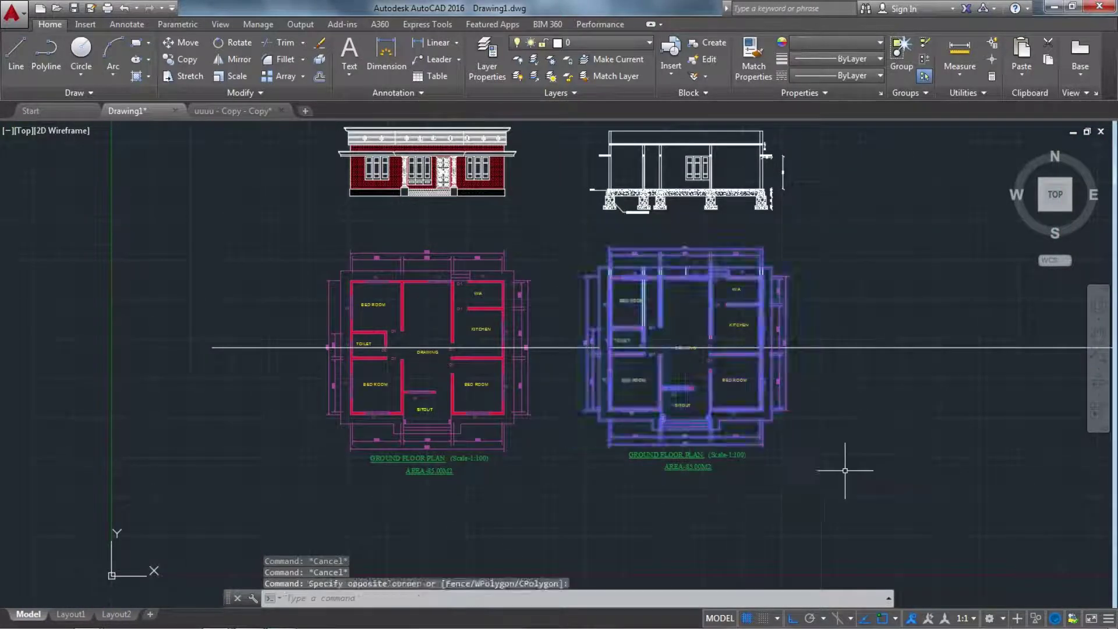
{"action": "key", "text": "Delete"}
{"action": "left_click", "coordinate": [832, 440]}
{"action": "left_click", "coordinate": [780, 315]}
{"action": "key", "text": "Delete"}
{"action": "left_click", "coordinate": [797, 477]}
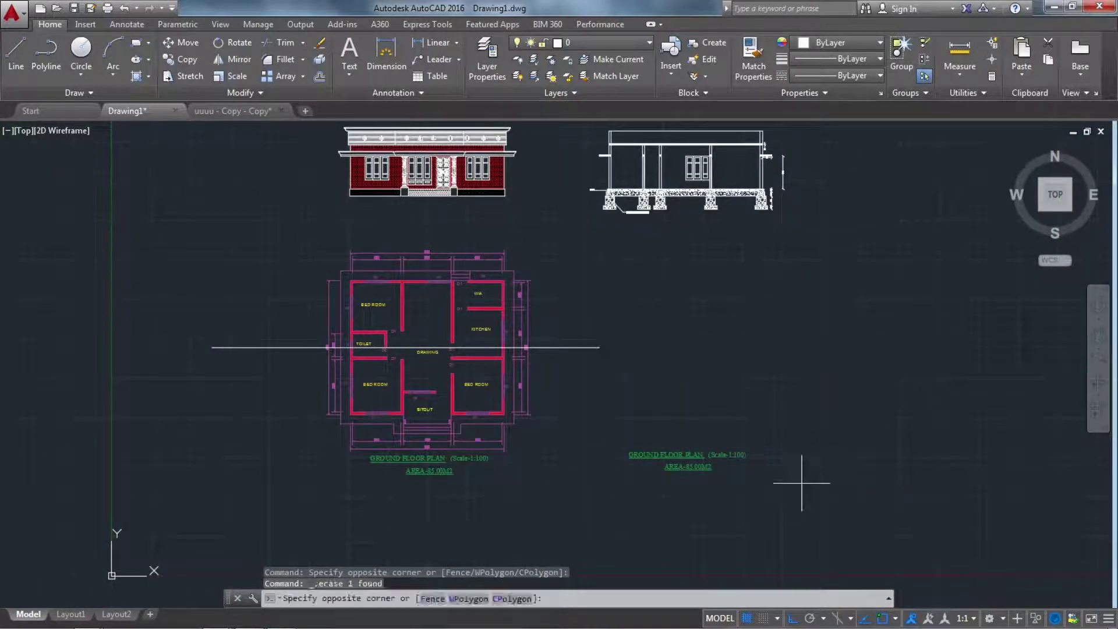
{"action": "left_click", "coordinate": [592, 444]}
{"action": "key", "text": "Delete"}
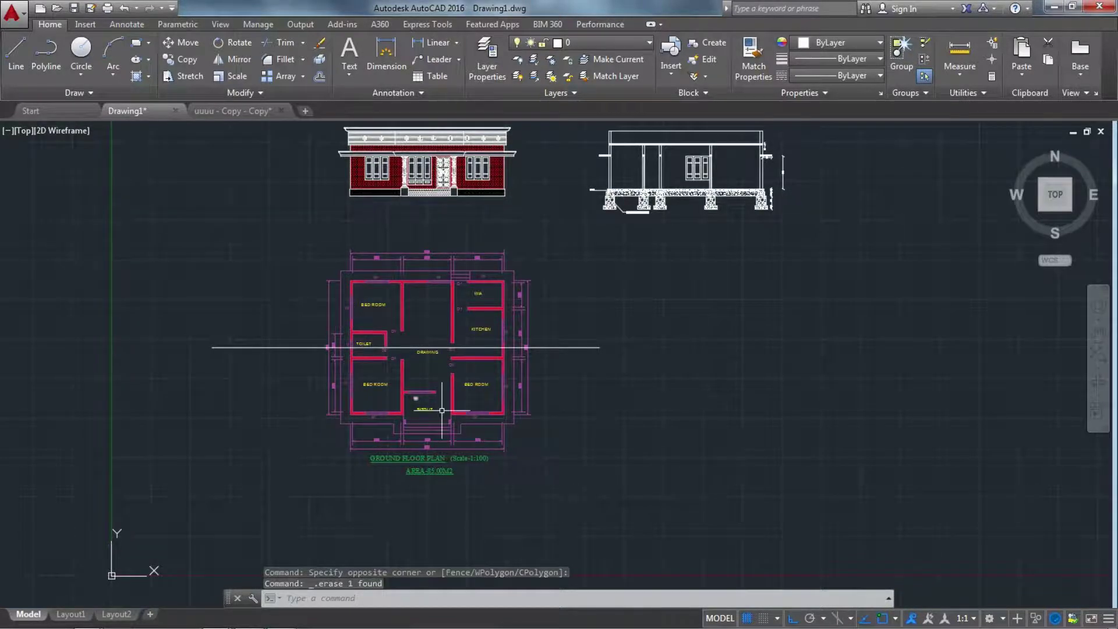
- Draw a vertical line across the horizontal section line, just outside the remaining floor plan's toilet side
{"action": "scroll", "coordinate": [342, 387], "scroll_direction": "up", "scroll_amount": 4}
{"action": "key", "text": "Escape"}
{"action": "key", "text": "Escape"}
{"action": "key", "text": "Escape"}
{"action": "left_click", "coordinate": [16, 55]}
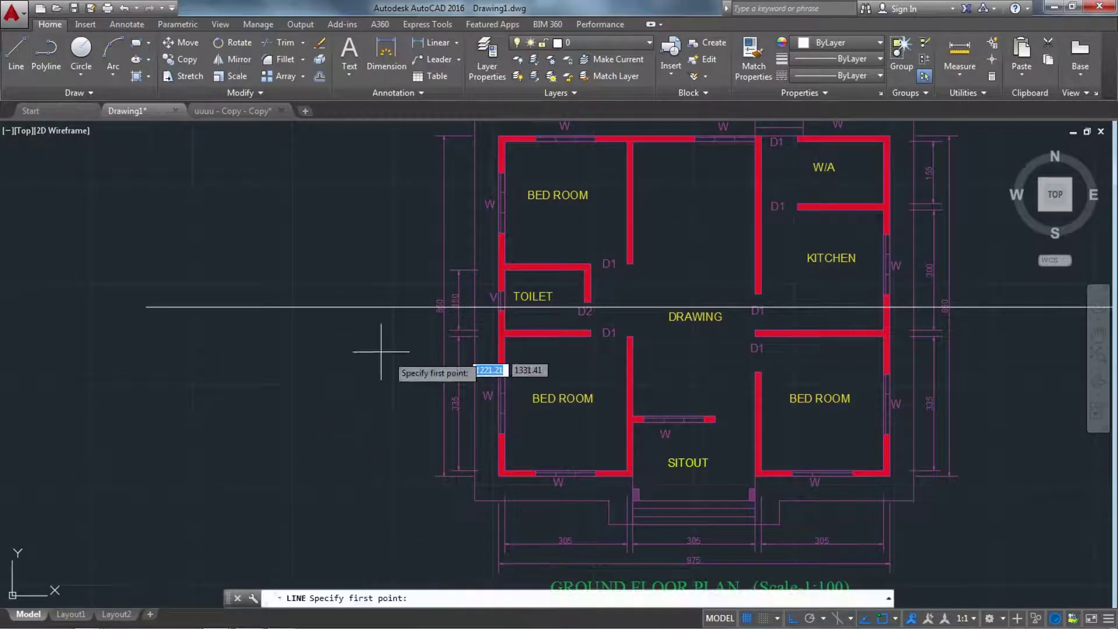
{"action": "left_click", "coordinate": [374, 248]}
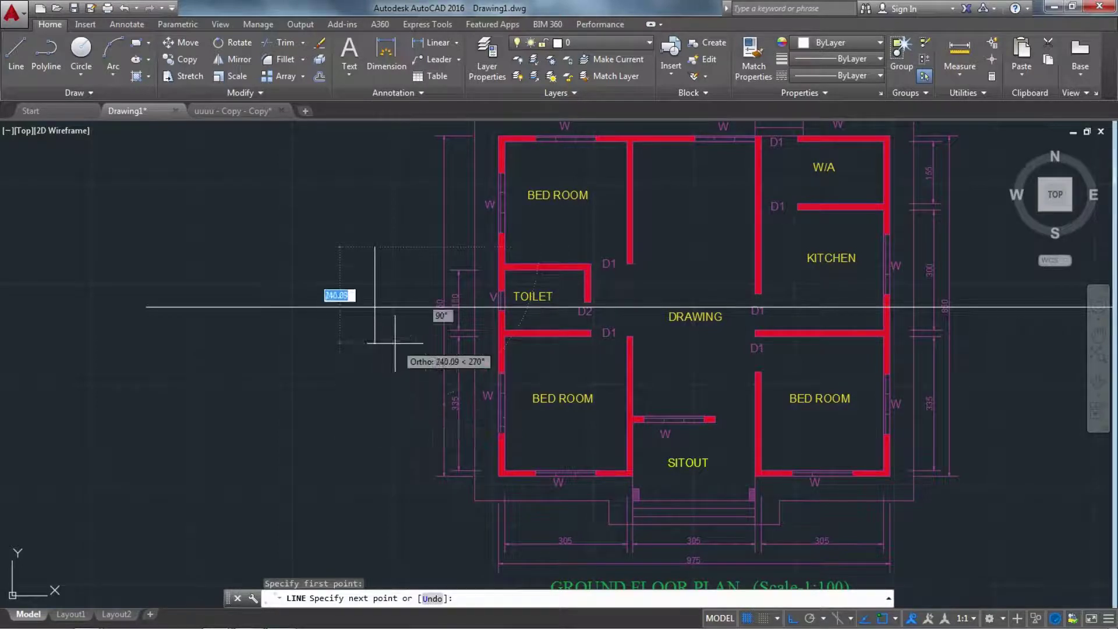
{"action": "key", "text": "Escape"}
{"action": "key", "text": "Escape"}
{"action": "key", "text": "Escape"}
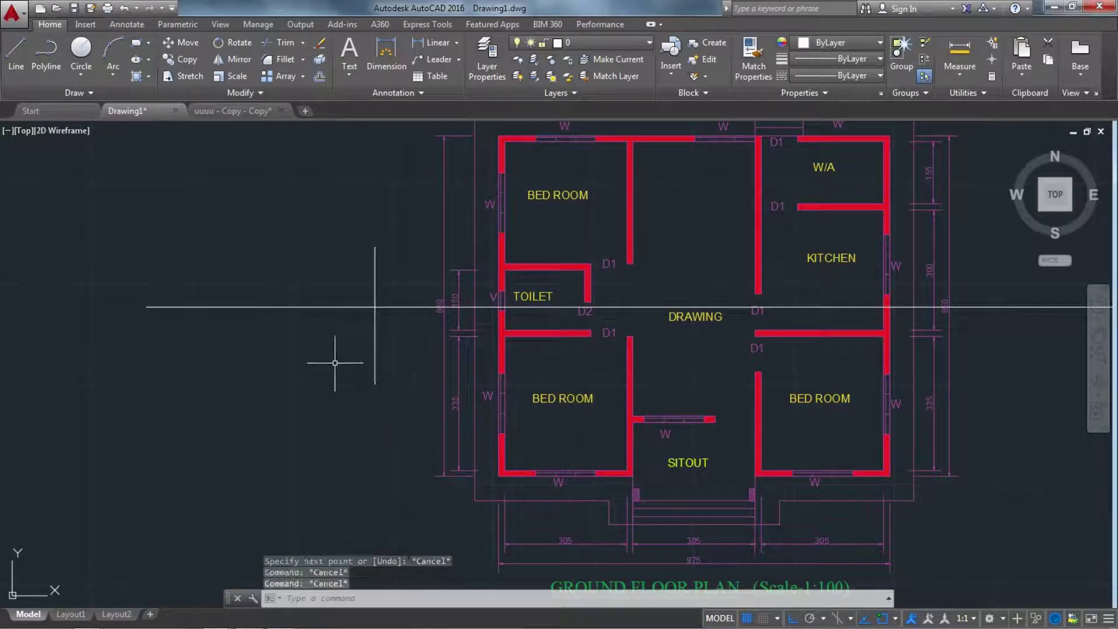
- Trim off the section line's outer end beyond the vertical line, and delete that vertical line
{"action": "type", "text": "TR"}
{"action": "key", "text": "Return"}
{"action": "key", "text": "Return"}
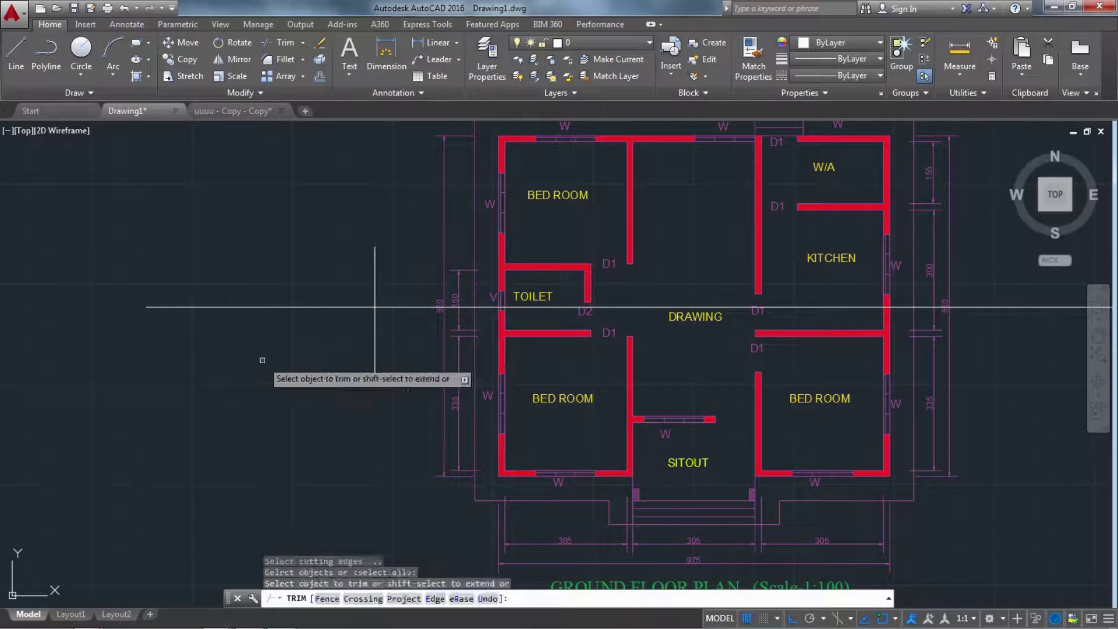
{"action": "left_click", "coordinate": [295, 349]}
{"action": "left_click", "coordinate": [84, 178]}
{"action": "key", "text": "Escape"}
{"action": "scroll", "coordinate": [303, 312], "scroll_direction": "up", "scroll_amount": 4}
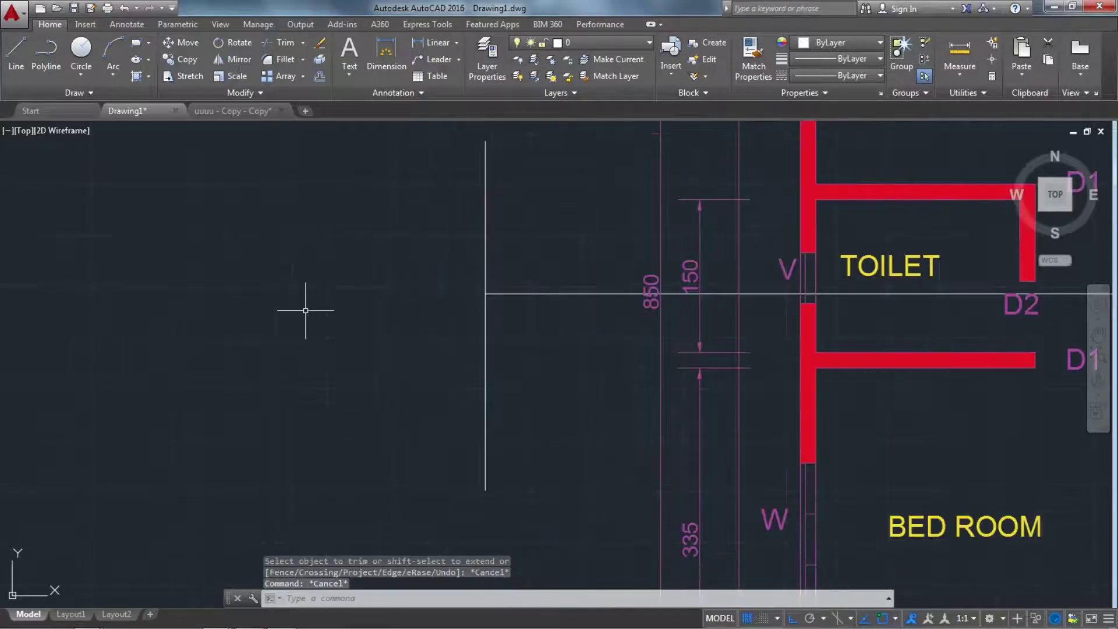
{"action": "left_click", "coordinate": [485, 262]}
{"action": "key", "text": "Delete"}
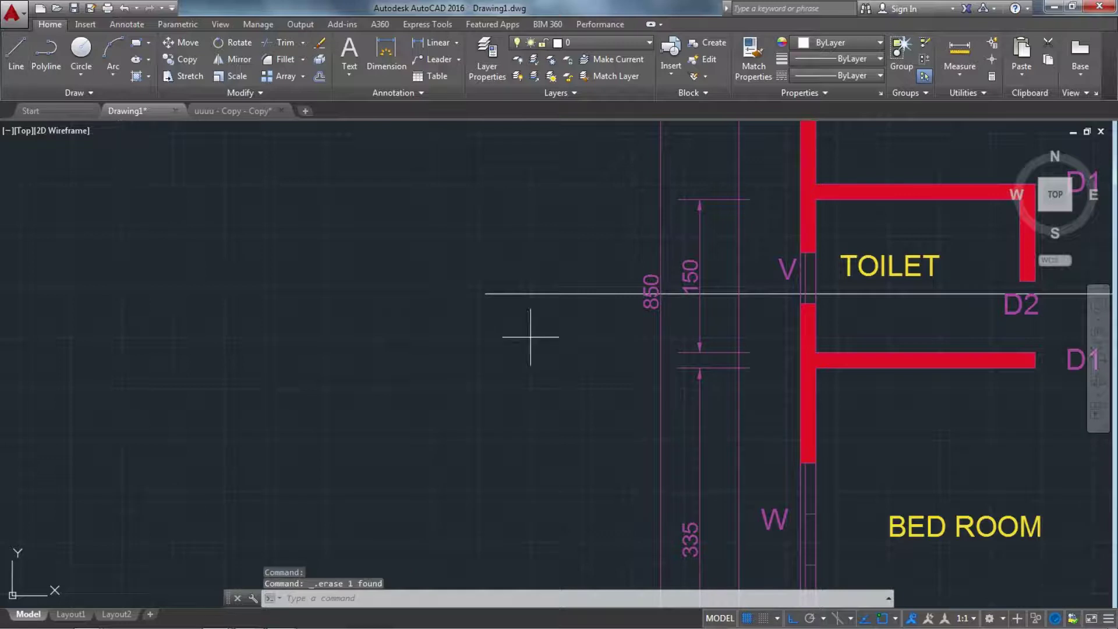
- Draw a short line slanting down toward the plan from the section line's outer end, with Ortho off
{"action": "type", "text": "l"}
{"action": "key", "text": "Return"}
{"action": "left_click", "coordinate": [486, 294]}
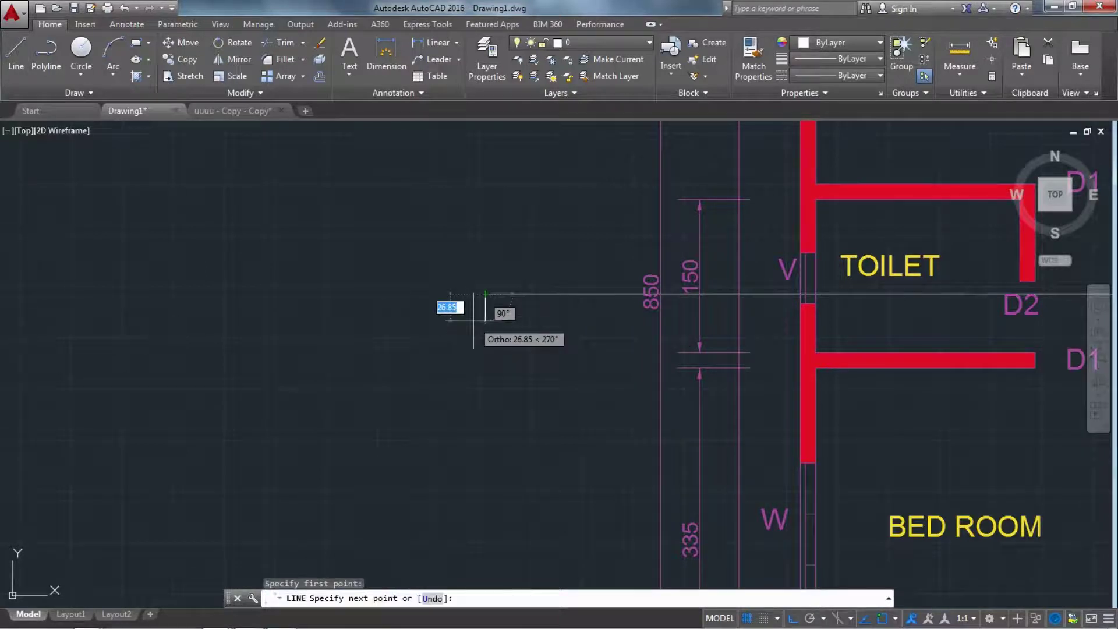
{"action": "key", "text": "F8"}
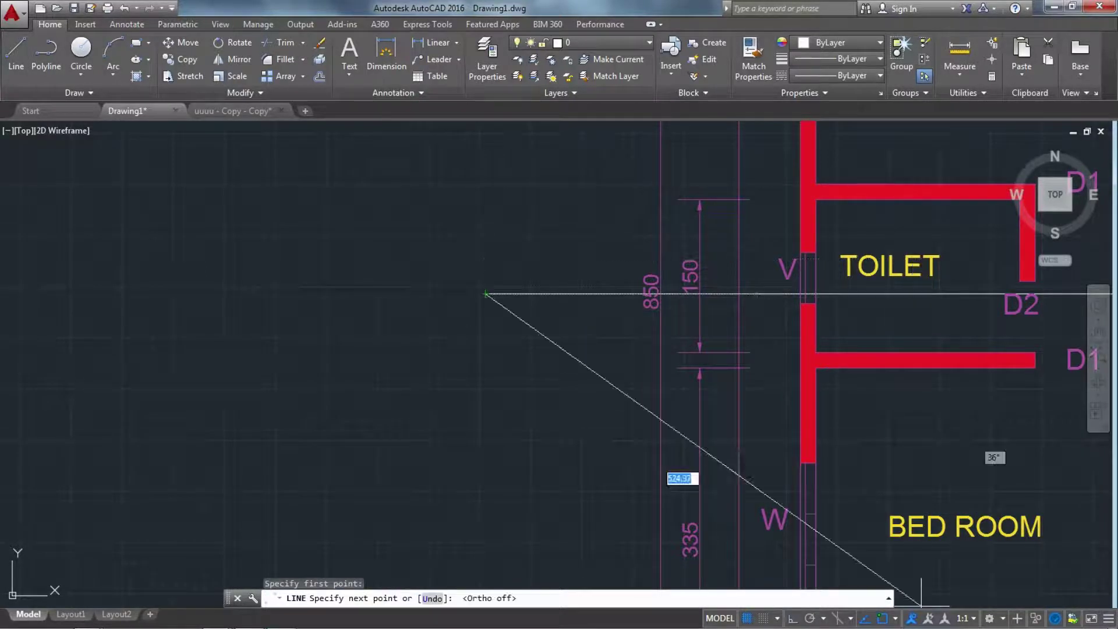
{"action": "scroll", "coordinate": [458, 312], "scroll_direction": "up", "scroll_amount": 5}
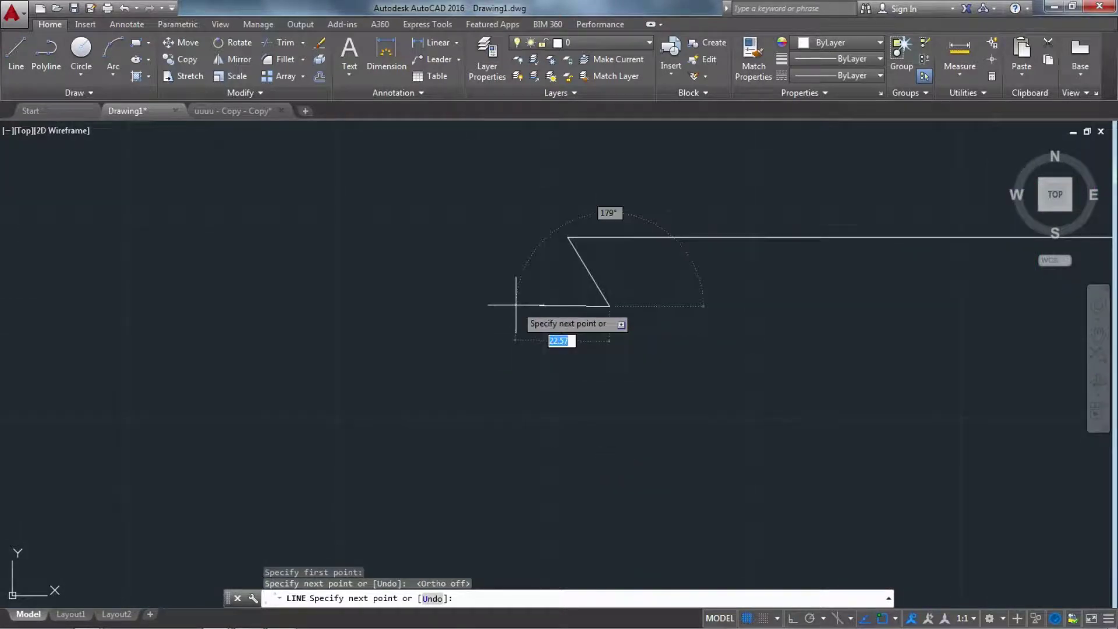
{"action": "key", "text": "Return"}
{"action": "type", "text": "]"}
{"action": "key", "text": "Return"}
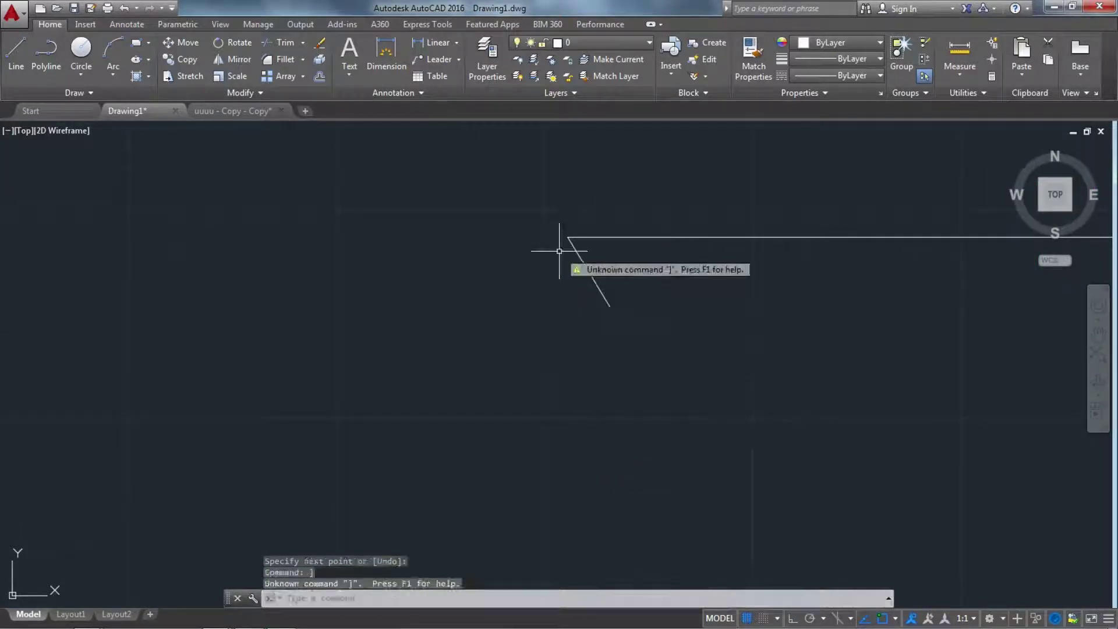
{"action": "key", "text": "Escape"}
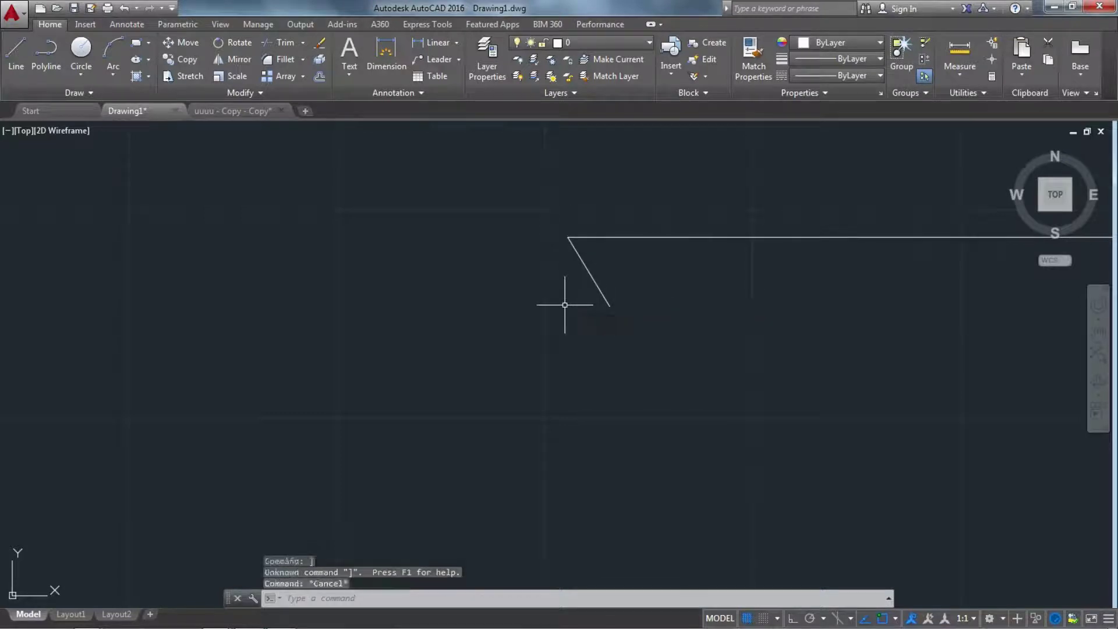
{"action": "key", "text": "Escape"}
{"action": "key", "text": "Escape"}
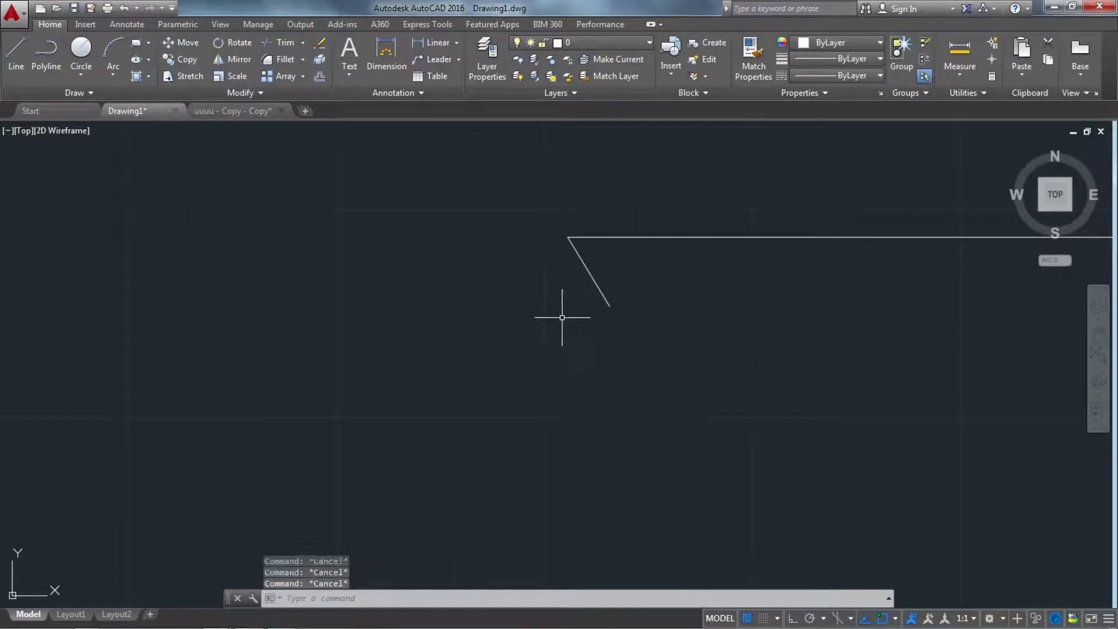
- Draw the remaining slanted side and the base of the triangular arrowhead at the section line's toilet-side end
{"action": "type", "text": "L"}
{"action": "key", "text": "Return"}
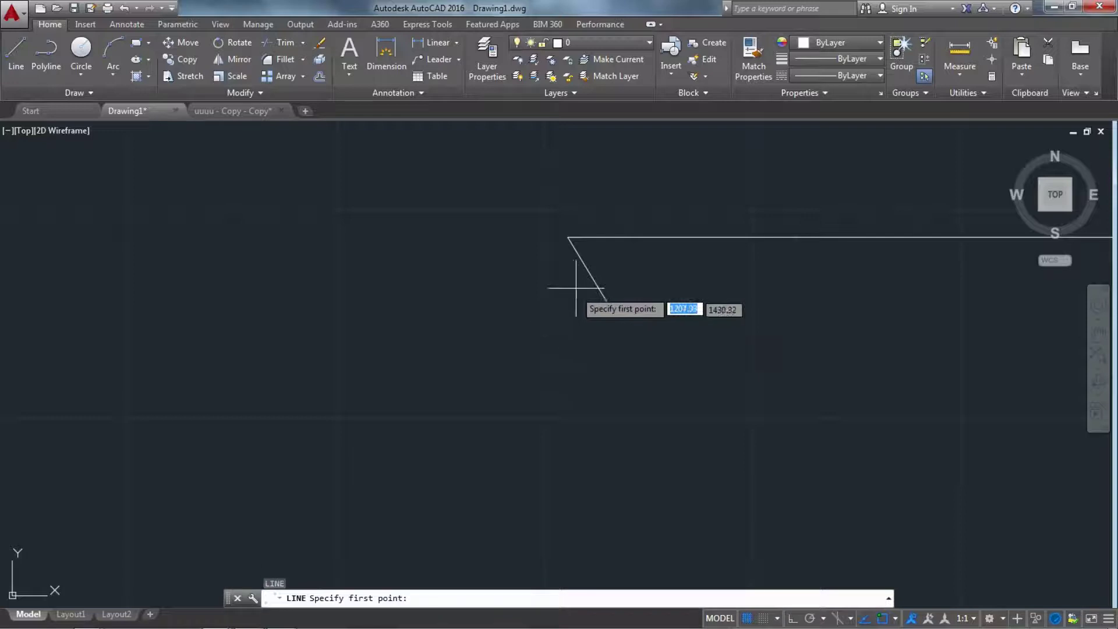
{"action": "left_click", "coordinate": [568, 238]}
{"action": "left_click", "coordinate": [521, 307]}
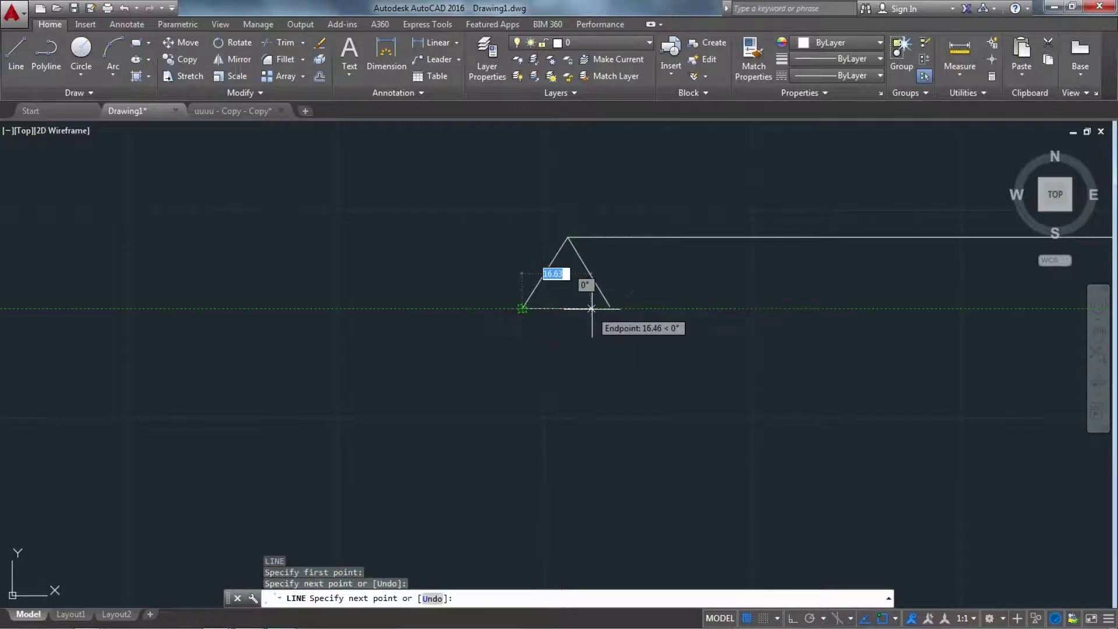
{"action": "left_click", "coordinate": [610, 305]}
{"action": "key", "text": "Escape"}
{"action": "key", "text": "Escape"}
{"action": "key", "text": "Escape"}
{"action": "scroll", "coordinate": [574, 385], "scroll_direction": "down", "scroll_amount": 2}
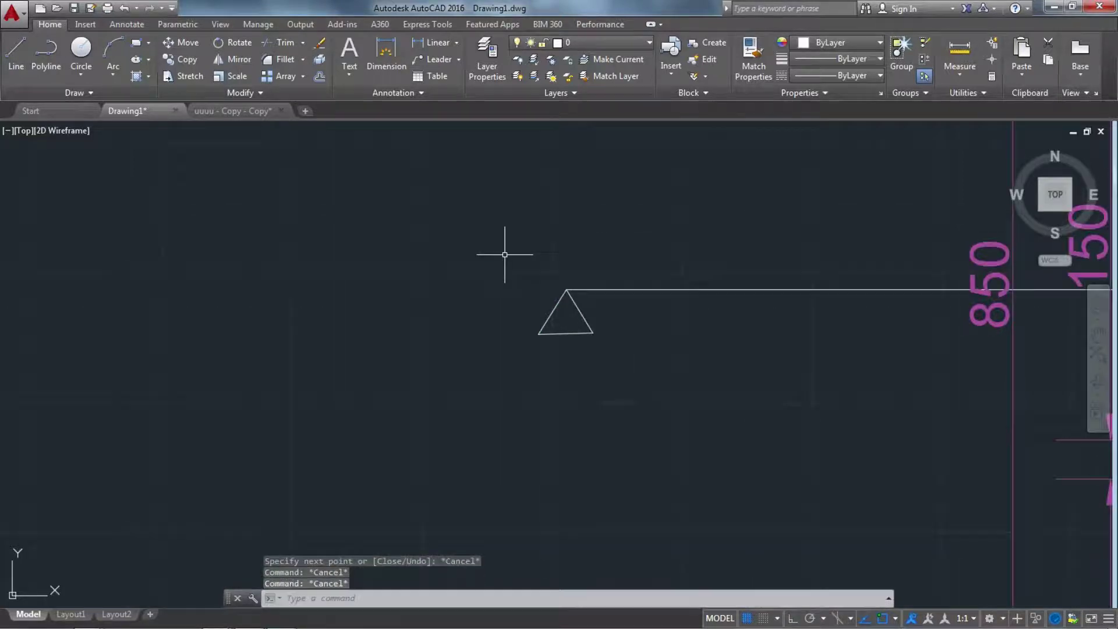
- Copy the triangular arrowhead onto the section line just outside the plan's kitchen side
{"action": "left_click", "coordinate": [505, 252]}
{"action": "left_click", "coordinate": [717, 459]}
{"action": "key", "text": "ctrl+c"}
{"action": "key", "text": "ctrl+v"}
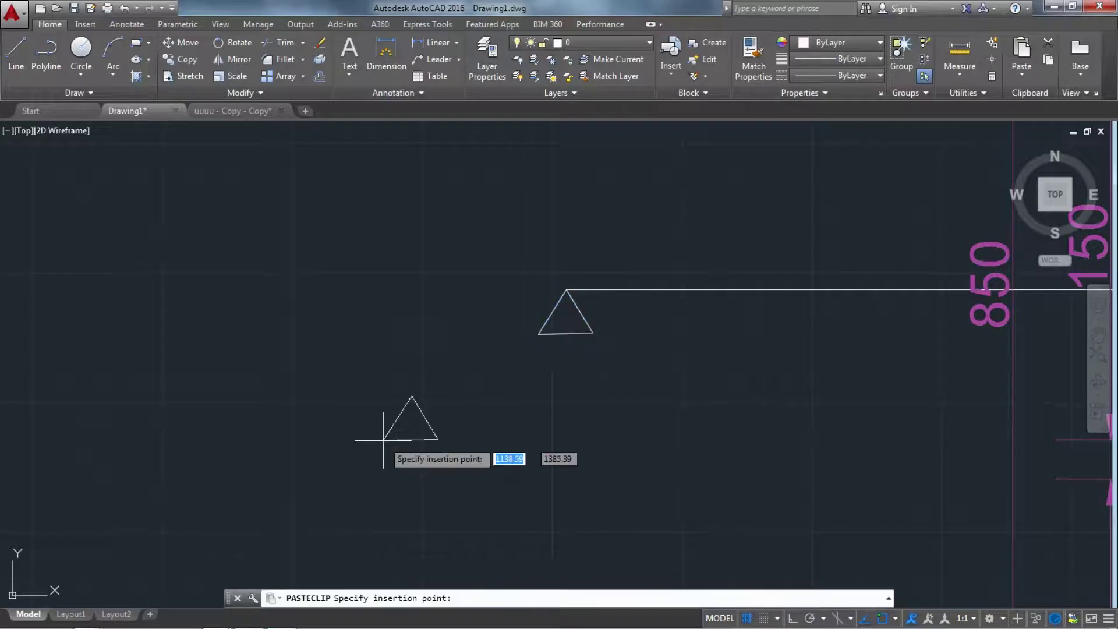
{"action": "scroll", "coordinate": [291, 425], "scroll_direction": "down", "scroll_amount": 6}
{"action": "scroll", "coordinate": [539, 407], "scroll_direction": "up", "scroll_amount": 6}
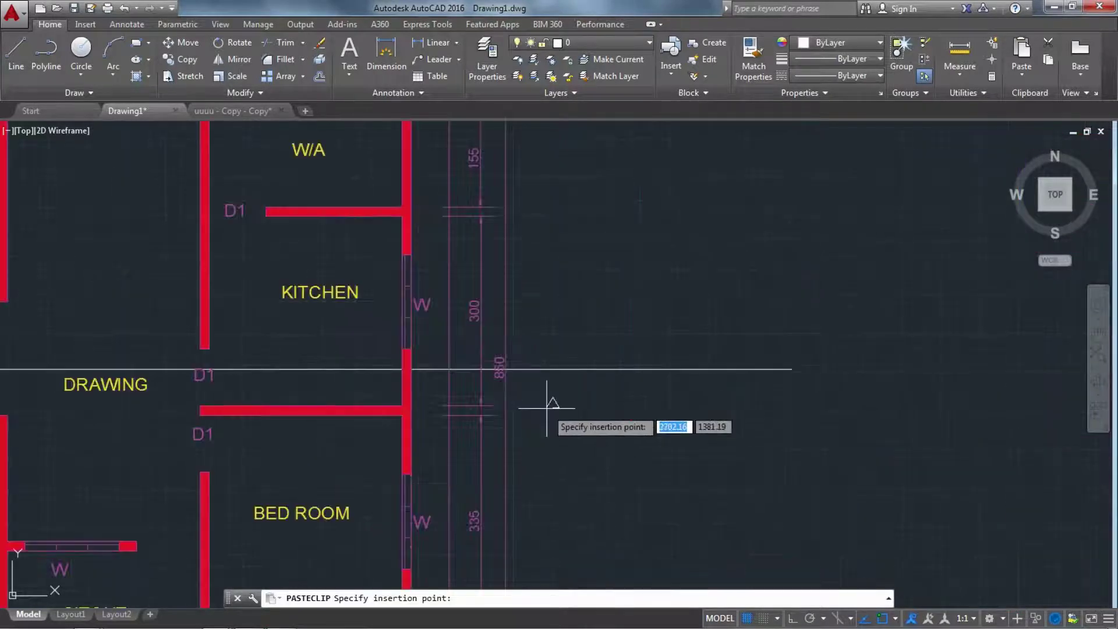
{"action": "key", "text": "Escape"}
{"action": "key", "text": "Escape"}
- Trim off the section line's outer end beyond the kitchen-side arrowhead
{"action": "type", "text": "TR"}
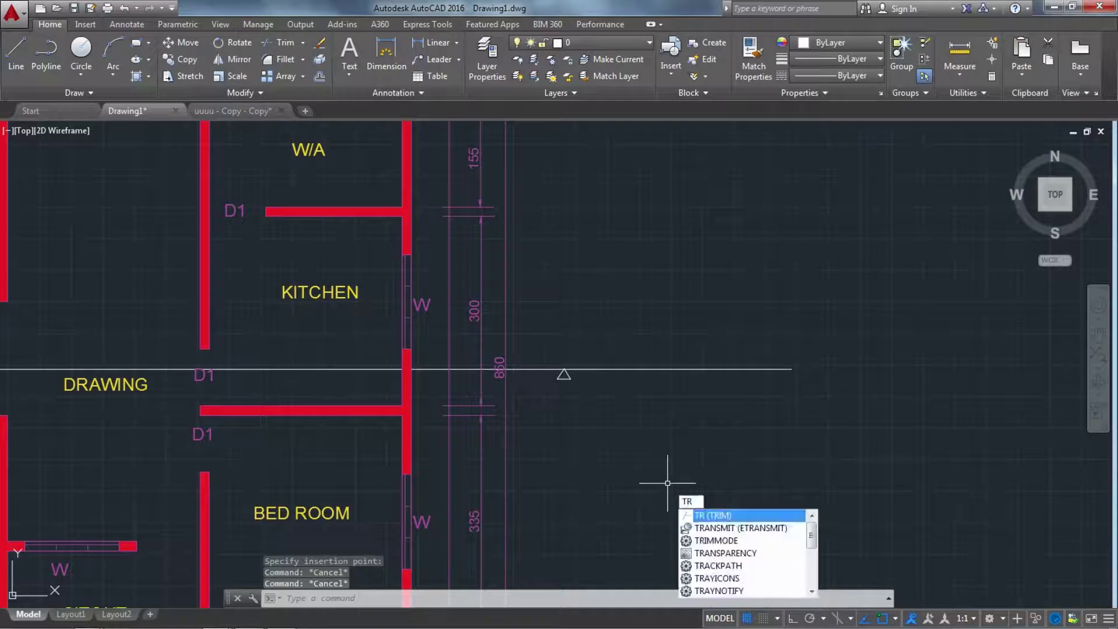
{"action": "key", "text": "Return"}
{"action": "key", "text": "Return"}
{"action": "key", "text": "Escape"}
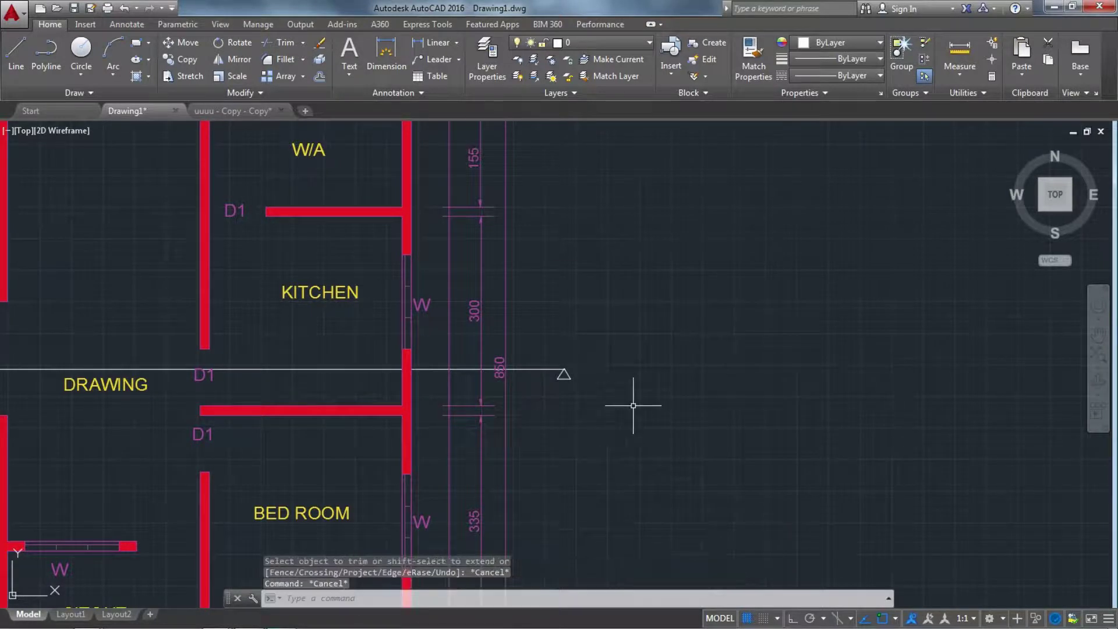
- Copy the sitout window's "W" label to just below the toilet-side arrowhead of the section line
{"action": "scroll", "coordinate": [637, 407], "scroll_direction": "down", "scroll_amount": 8}
{"action": "scroll", "coordinate": [646, 419], "scroll_direction": "up", "scroll_amount": 5}
{"action": "scroll", "coordinate": [478, 401], "scroll_direction": "down", "scroll_amount": 2}
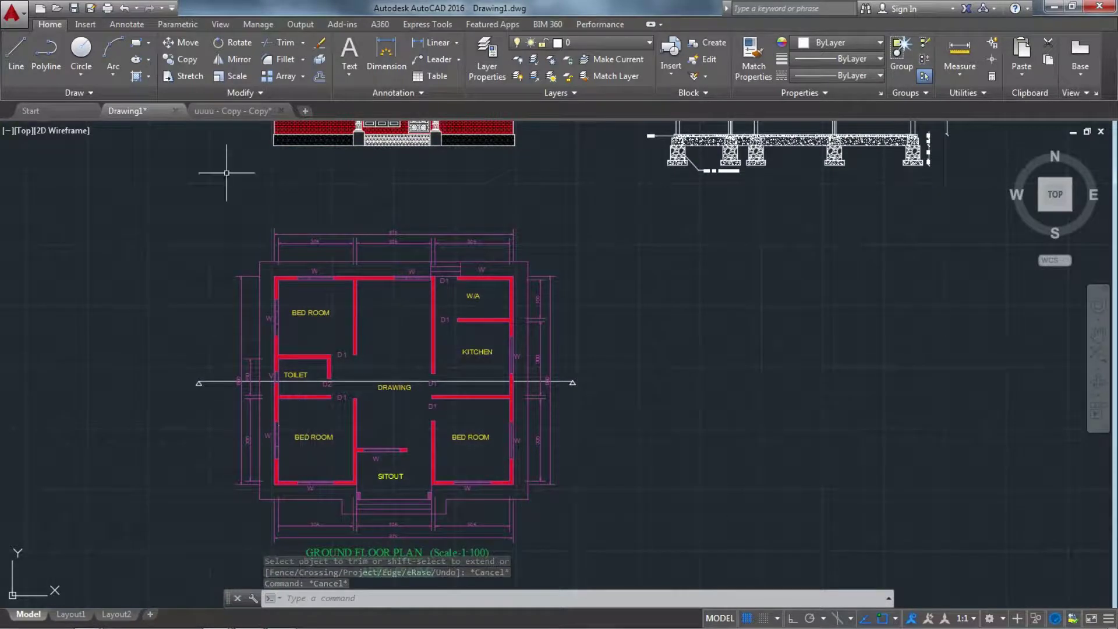
{"action": "scroll", "coordinate": [306, 384], "scroll_direction": "down", "scroll_amount": 3}
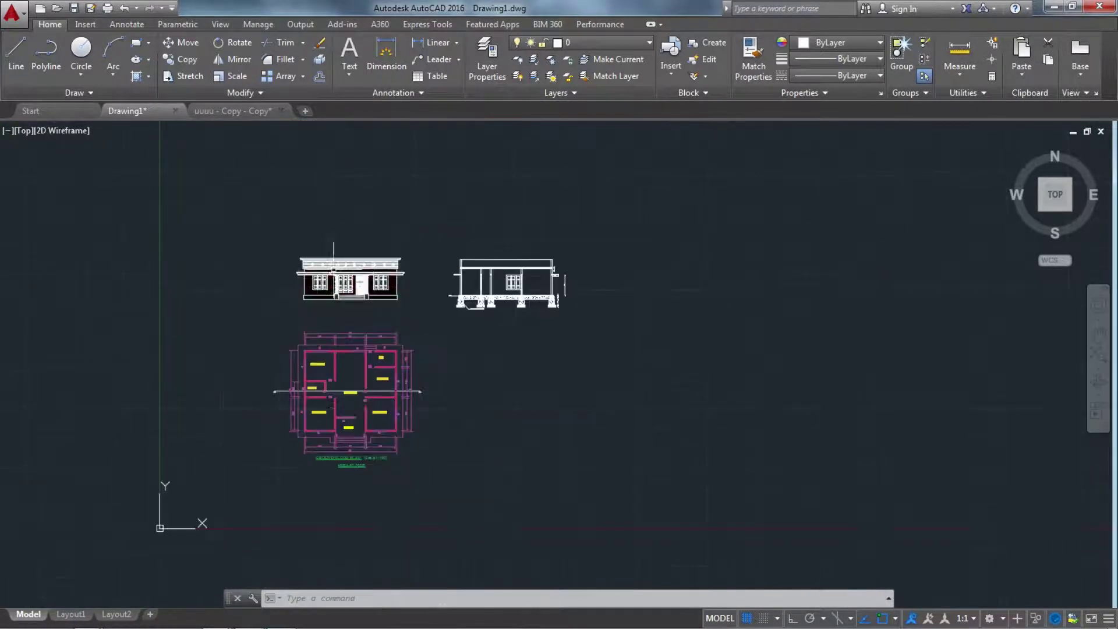
{"action": "scroll", "coordinate": [311, 380], "scroll_direction": "up", "scroll_amount": 7}
{"action": "left_click", "coordinate": [331, 310]}
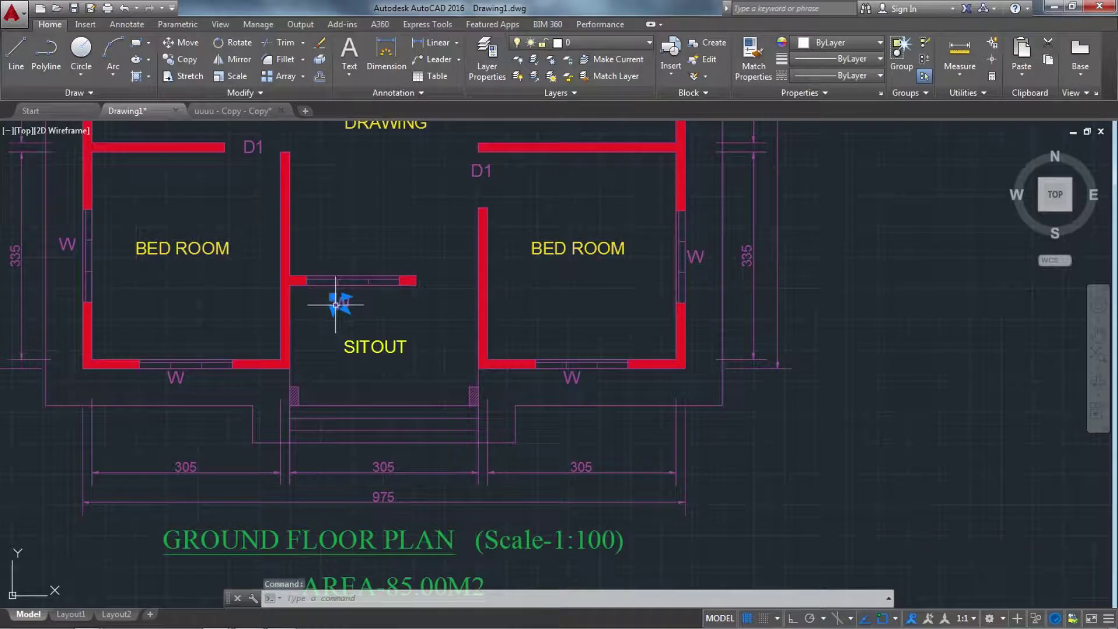
{"action": "key", "text": "ctrl+c"}
{"action": "key", "text": "ctrl+v"}
{"action": "scroll", "coordinate": [437, 365], "scroll_direction": "down", "scroll_amount": 3}
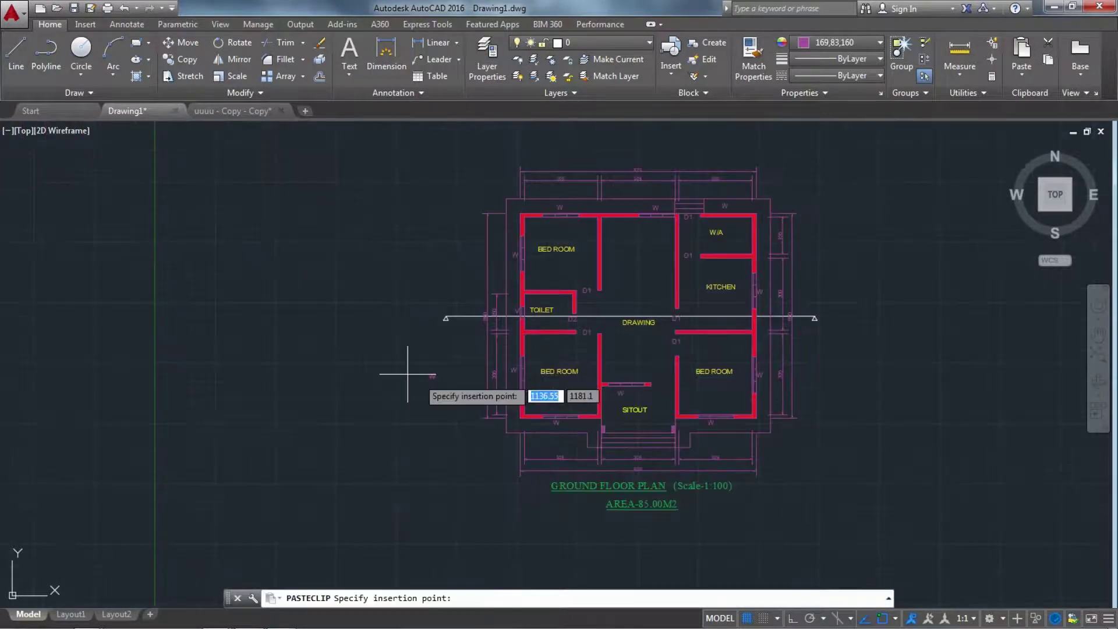
{"action": "scroll", "coordinate": [387, 349], "scroll_direction": "up", "scroll_amount": 8}
{"action": "key", "text": "Escape"}
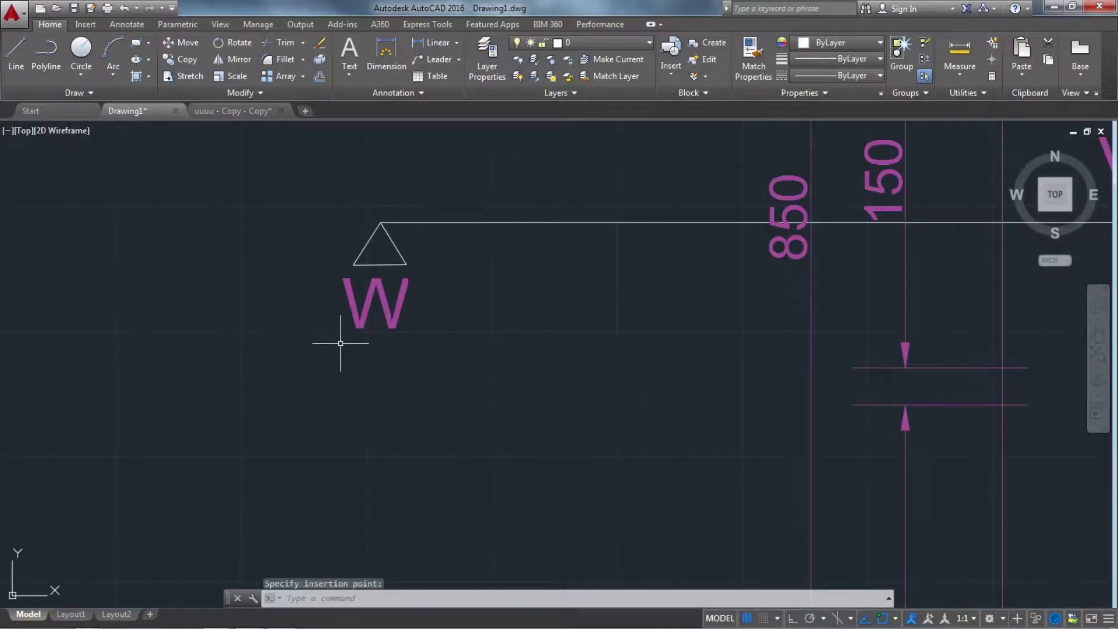
- Change the copied label under the toilet-side arrowhead to "A"
{"action": "left_click", "coordinate": [362, 302]}
{"action": "left_click", "coordinate": [365, 301]}
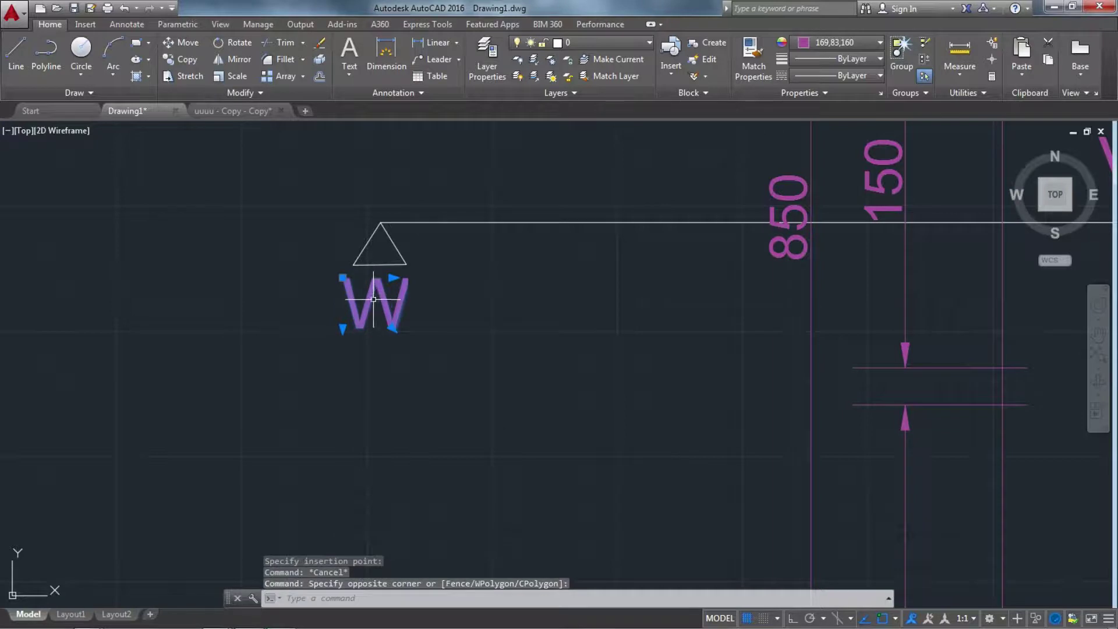
{"action": "double_click", "coordinate": [368, 303]}
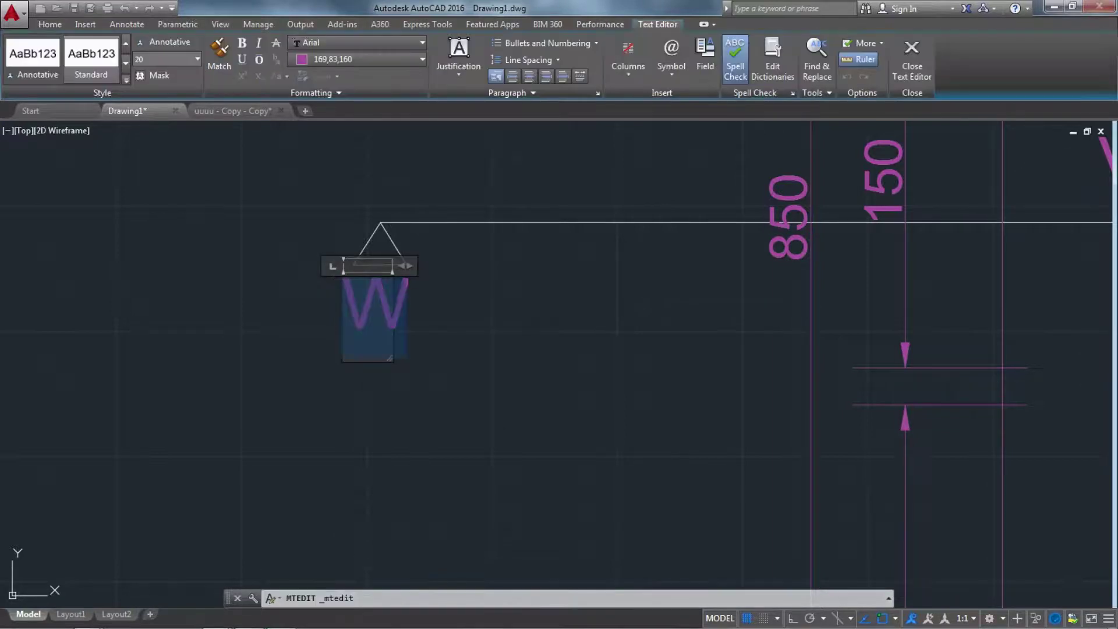
{"action": "type", "text": "A"}
{"action": "left_click", "coordinate": [300, 332]}
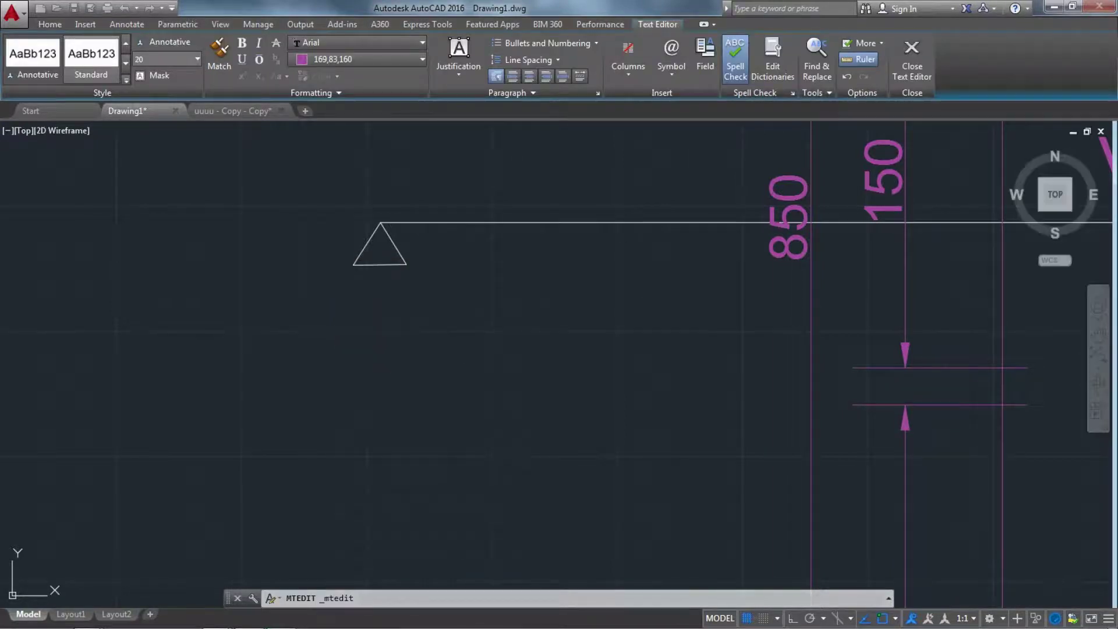
- Copy the "A" label to just below the arrowhead at the section line's kitchen-side end
{"action": "scroll", "coordinate": [300, 332], "scroll_direction": "down", "scroll_amount": 5}
{"action": "left_click", "coordinate": [318, 324]}
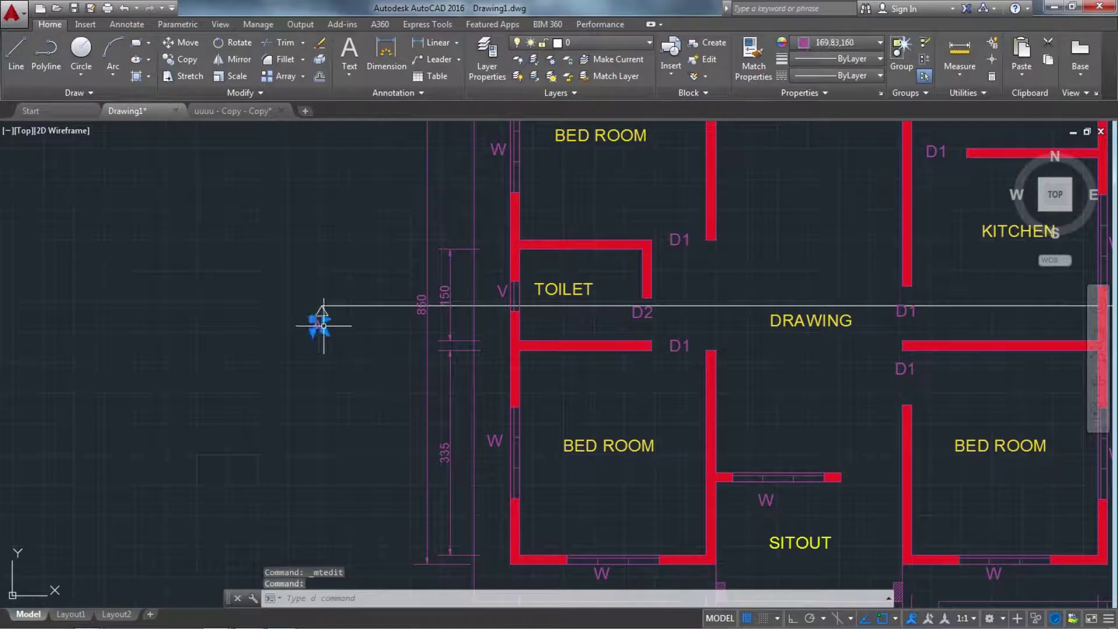
{"action": "key", "text": "ctrl+c"}
{"action": "key", "text": "ctrl+v"}
{"action": "scroll", "coordinate": [361, 312], "scroll_direction": "down", "scroll_amount": 5}
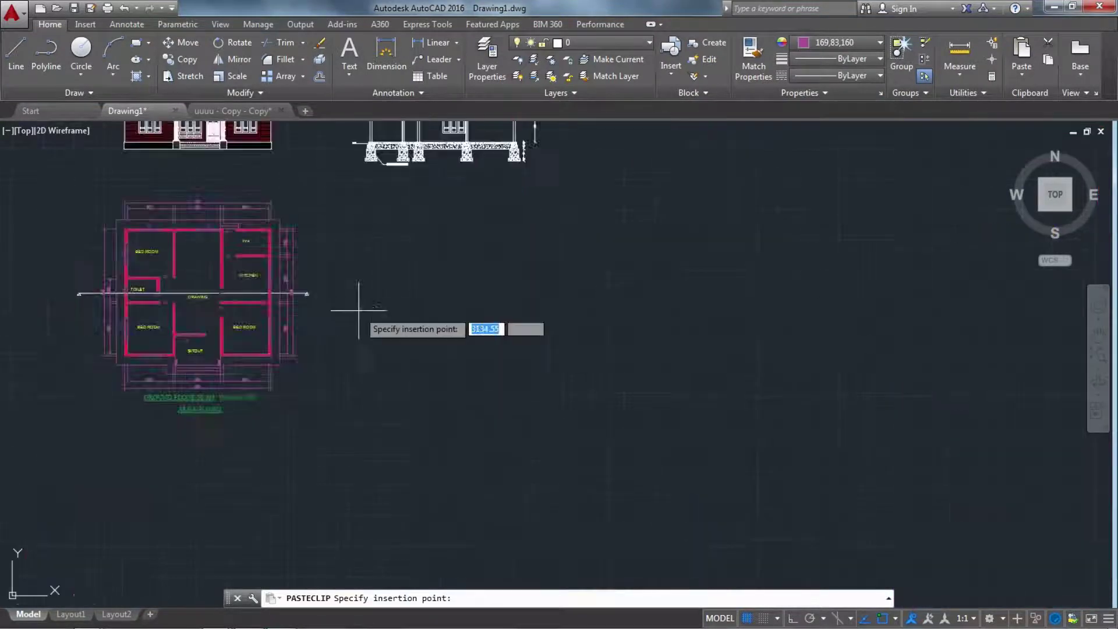
{"action": "scroll", "coordinate": [310, 303], "scroll_direction": "up", "scroll_amount": 7}
{"action": "key", "text": "Escape"}
{"action": "scroll", "coordinate": [187, 247], "scroll_direction": "down", "scroll_amount": 5}
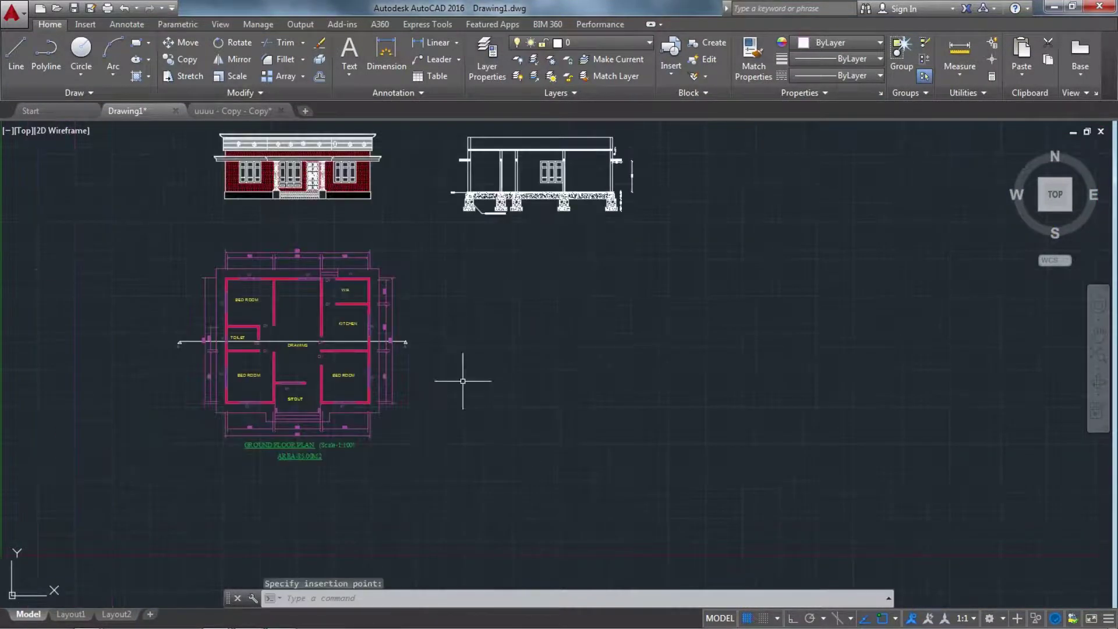
{"action": "key", "text": "Escape"}
{"action": "key", "text": "Escape"}
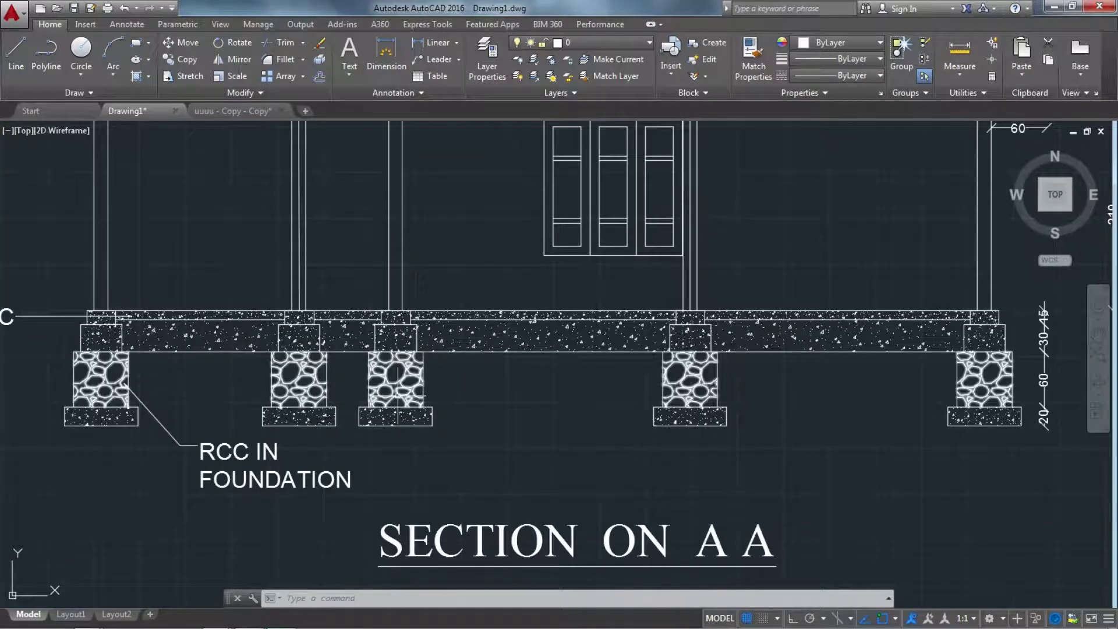
- Delete the red brick hatches from the front elevation's walls and the grey fill from its parapet
{"action": "scroll", "coordinate": [389, 401], "scroll_direction": "down", "scroll_amount": 4}
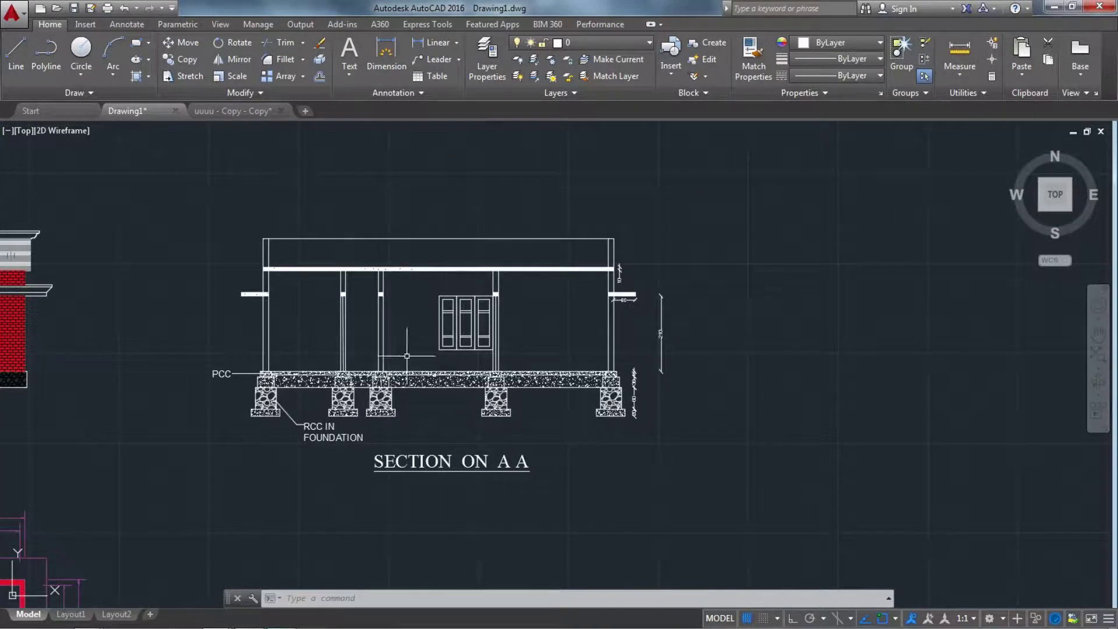
{"action": "scroll", "coordinate": [379, 390], "scroll_direction": "down", "scroll_amount": 4}
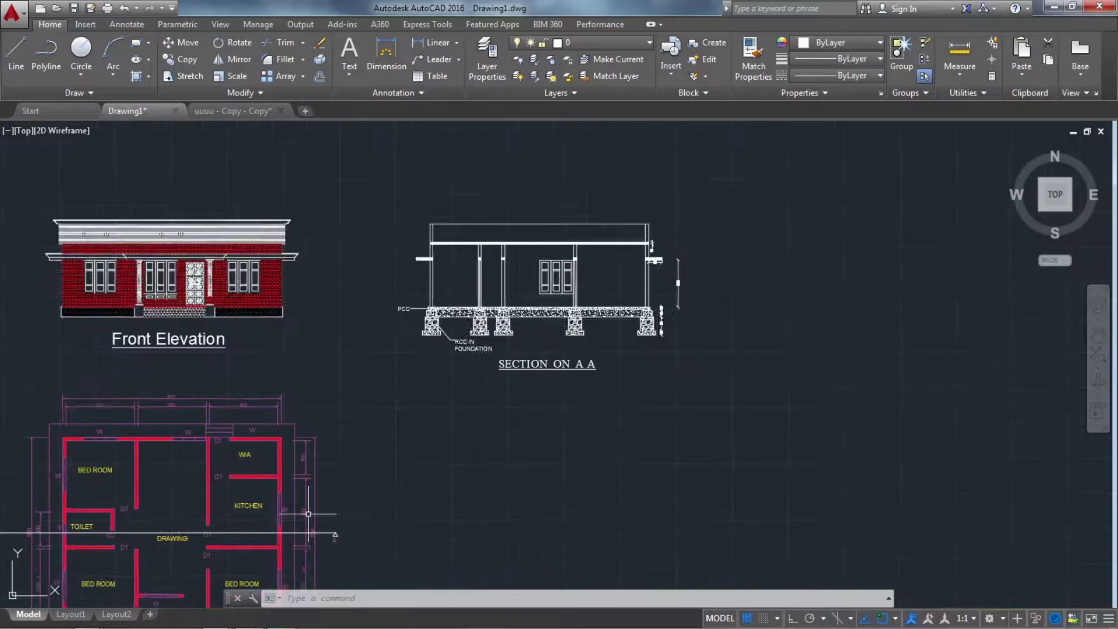
{"action": "scroll", "coordinate": [356, 421], "scroll_direction": "down", "scroll_amount": 3}
{"action": "scroll", "coordinate": [238, 325], "scroll_direction": "up", "scroll_amount": 5}
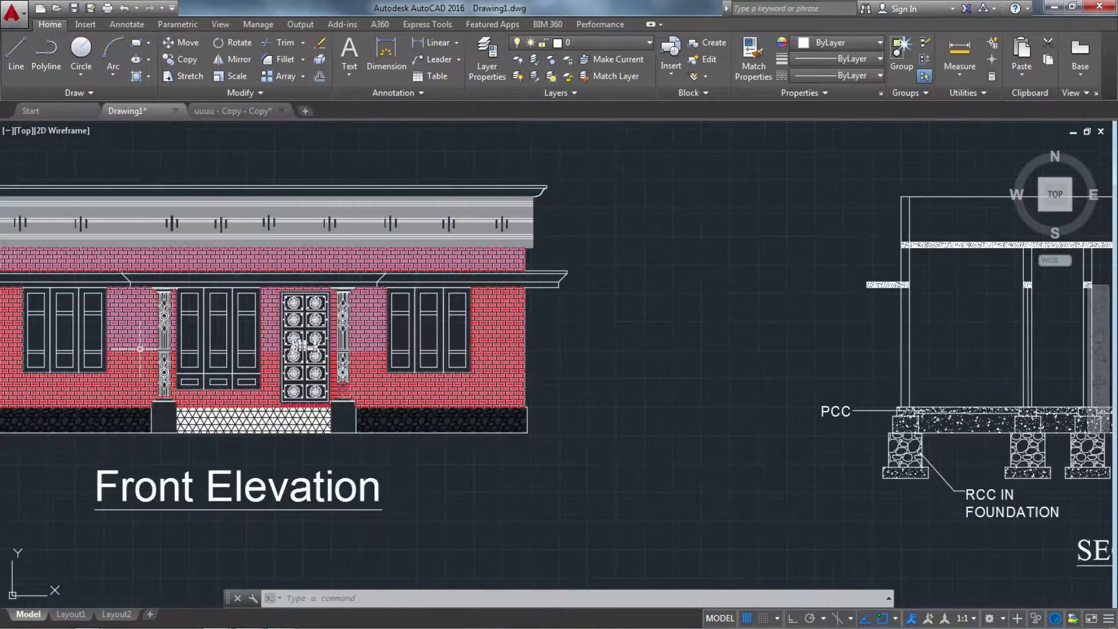
{"action": "left_click", "coordinate": [187, 325]}
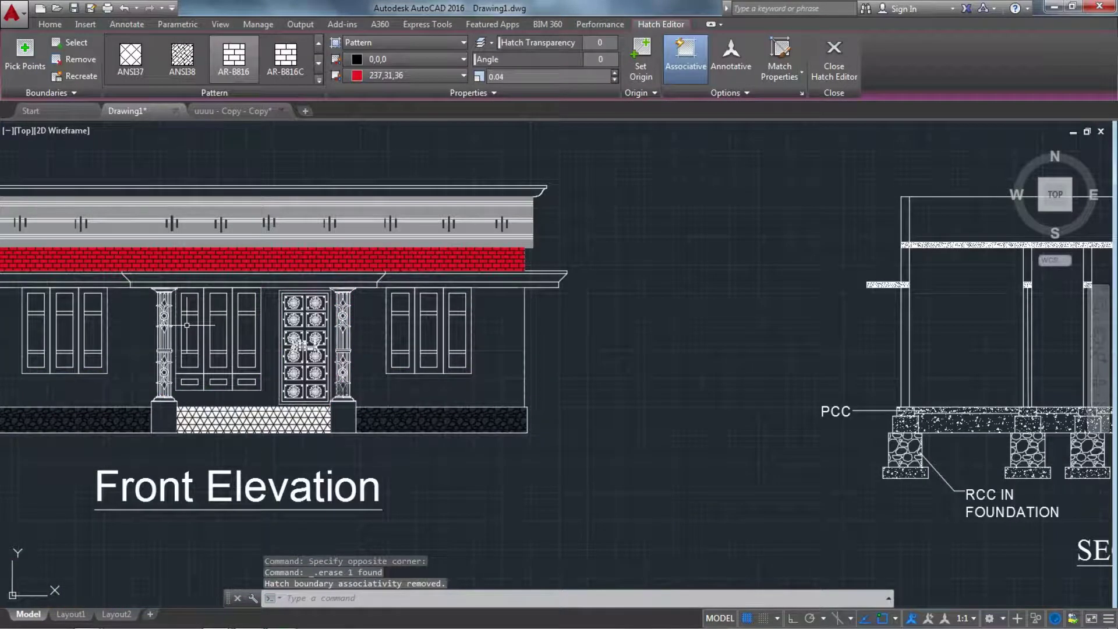
{"action": "left_click", "coordinate": [287, 257]}
{"action": "key", "text": "Delete"}
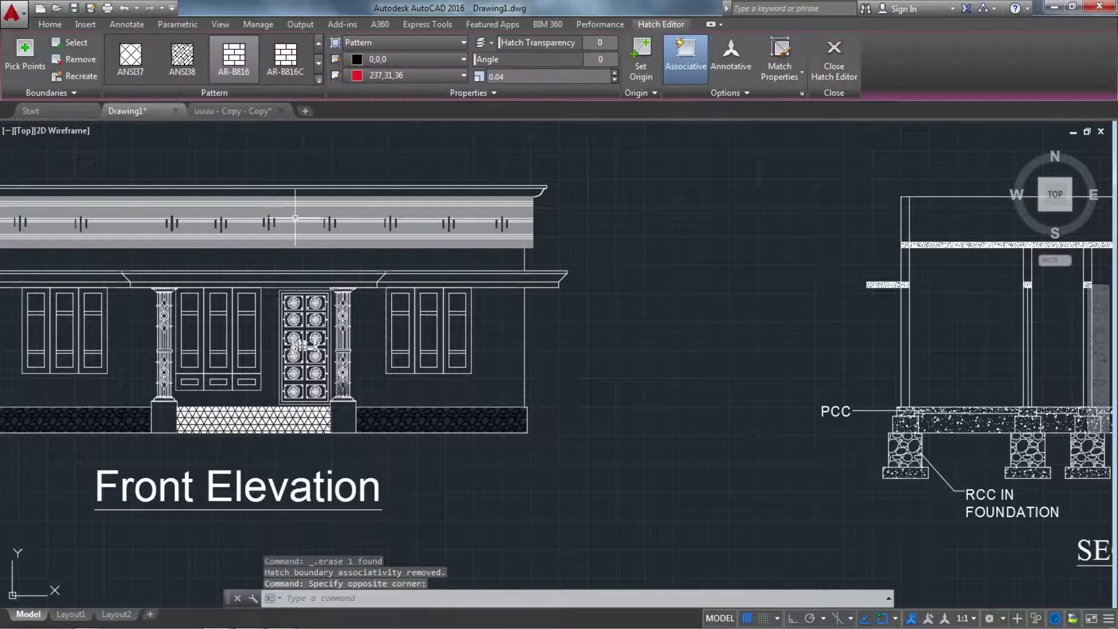
{"action": "left_click", "coordinate": [295, 216]}
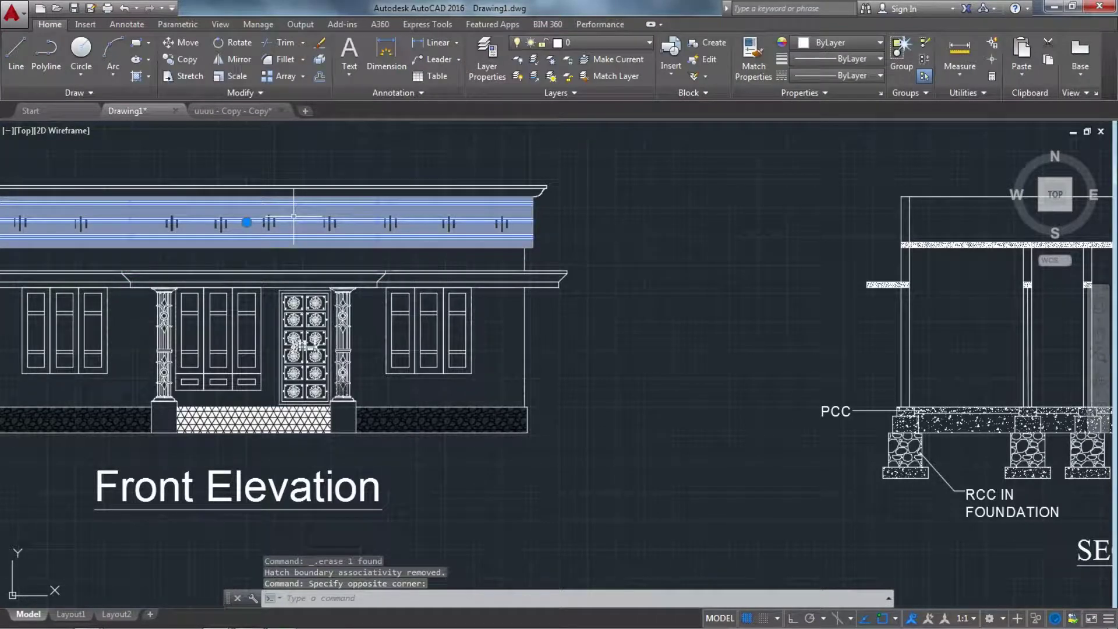
{"action": "key", "text": "Delete"}
{"action": "scroll", "coordinate": [306, 390], "scroll_direction": "down", "scroll_amount": 2}
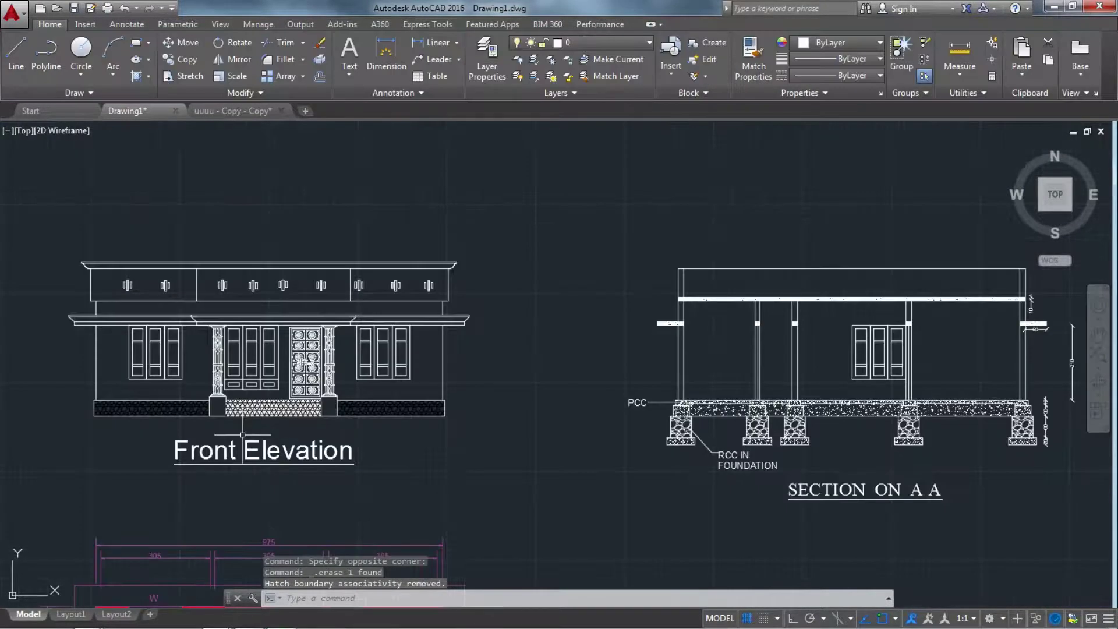
- Delete the triangular tile hatch from the entrance steps in the front elevation
{"action": "scroll", "coordinate": [243, 434], "scroll_direction": "up", "scroll_amount": 8}
{"action": "left_click", "coordinate": [260, 379]}
{"action": "key", "text": "Escape"}
{"action": "left_click", "coordinate": [268, 354]}
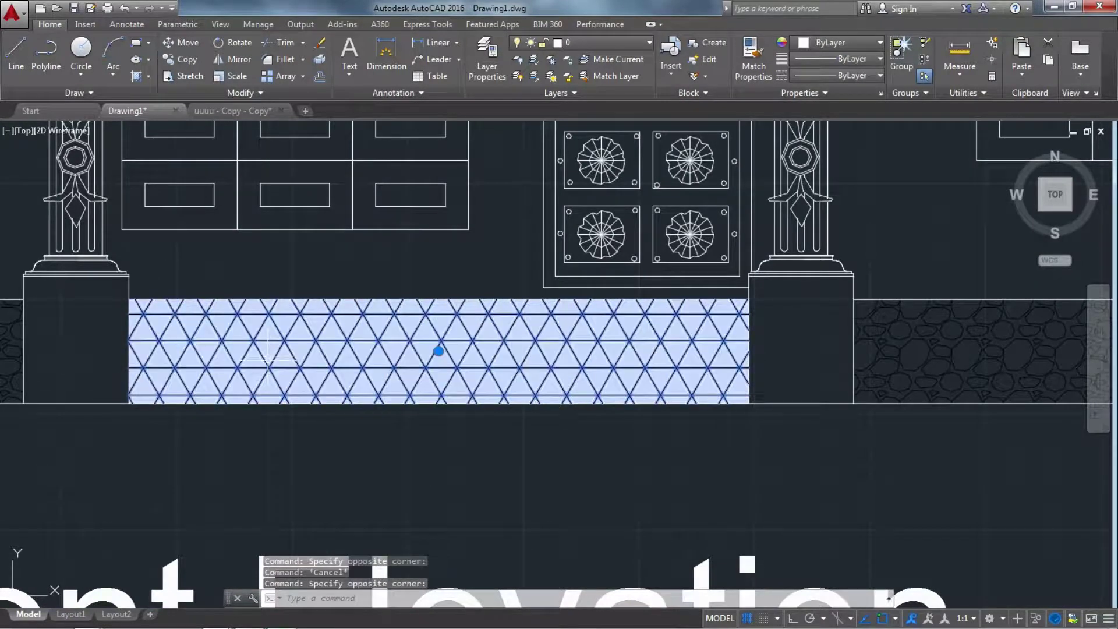
{"action": "key", "text": "Delete"}
{"action": "scroll", "coordinate": [268, 358], "scroll_direction": "down", "scroll_amount": 4}
{"action": "scroll", "coordinate": [271, 371], "scroll_direction": "down", "scroll_amount": 6}
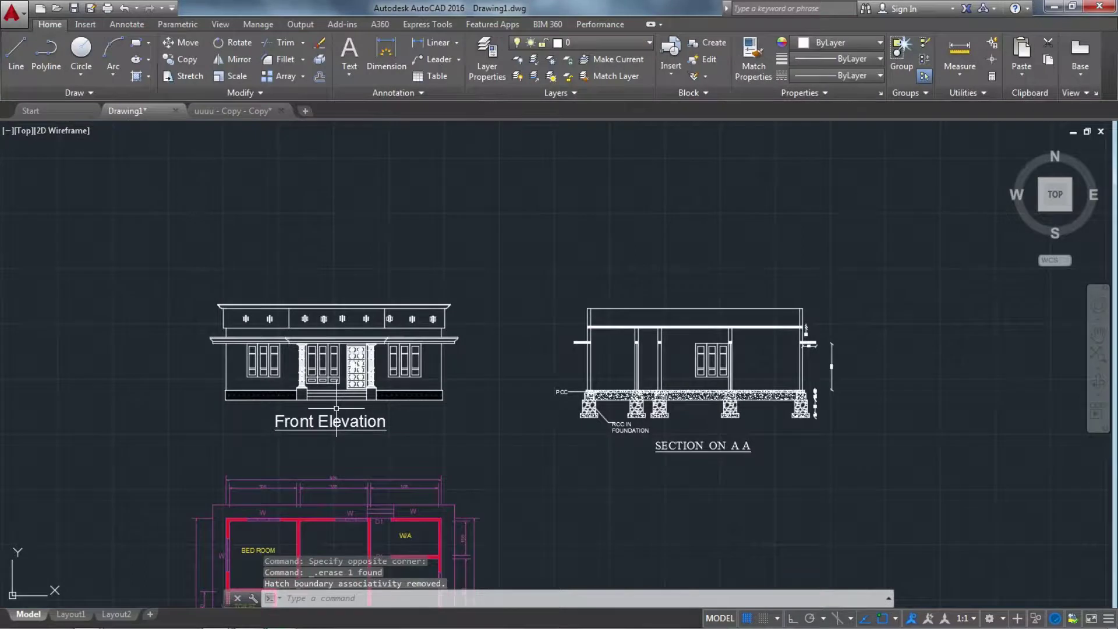
- Set the colour of the whole ground floor plan, including its dimensions and section line, to ByLayer
{"action": "scroll", "coordinate": [194, 383], "scroll_direction": "up", "scroll_amount": 3}
{"action": "left_click", "coordinate": [194, 382]}
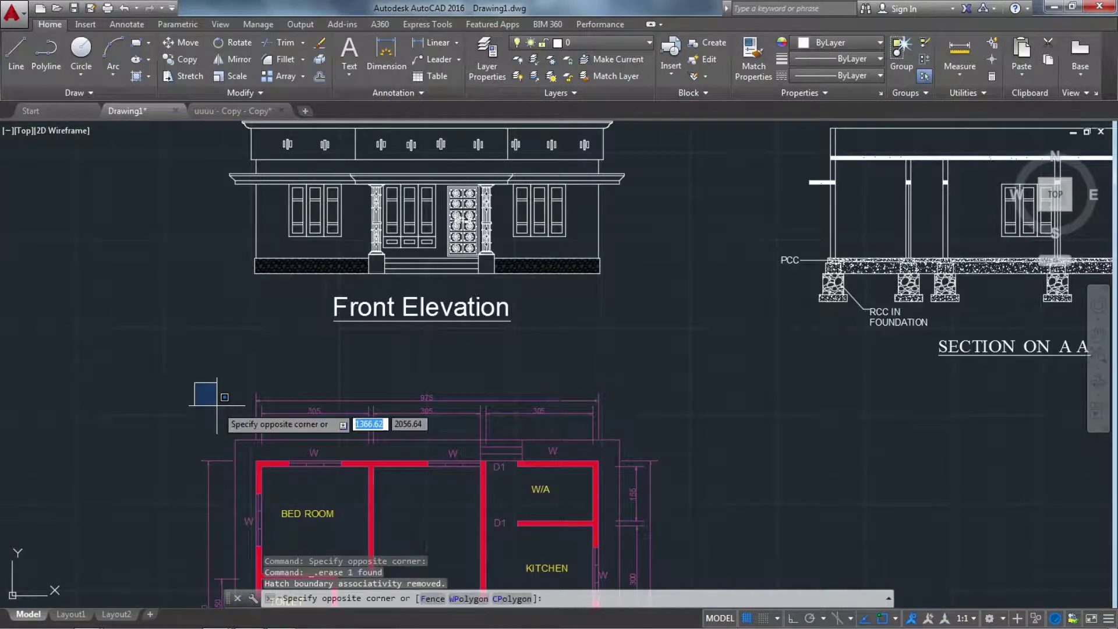
{"action": "scroll", "coordinate": [228, 415], "scroll_direction": "down", "scroll_amount": 4}
{"action": "left_click", "coordinate": [363, 541]}
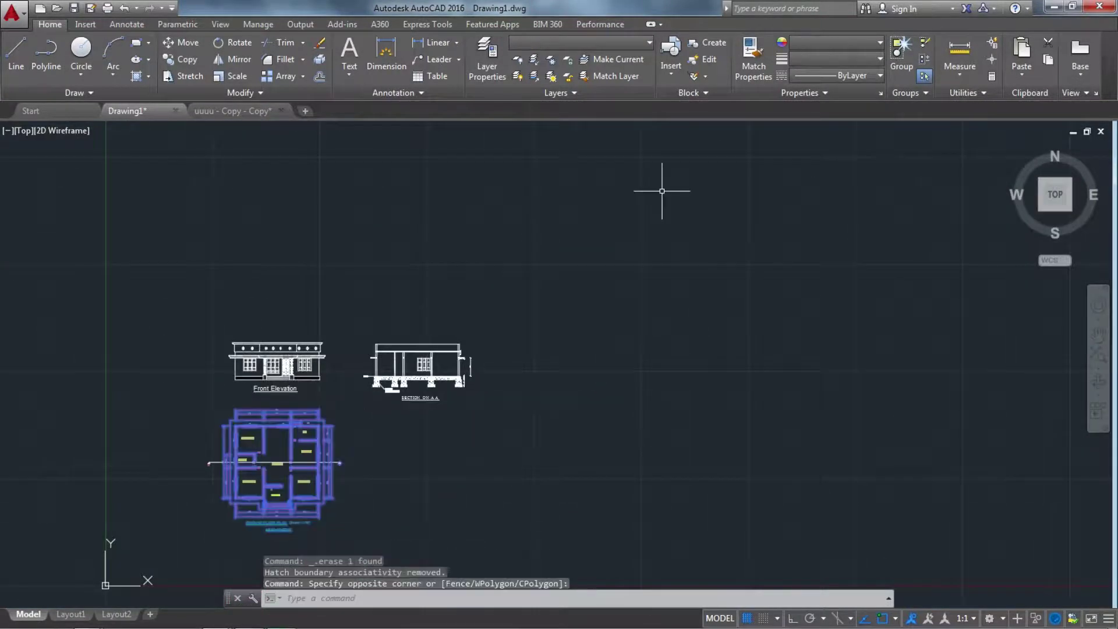
{"action": "left_click", "coordinate": [868, 43]}
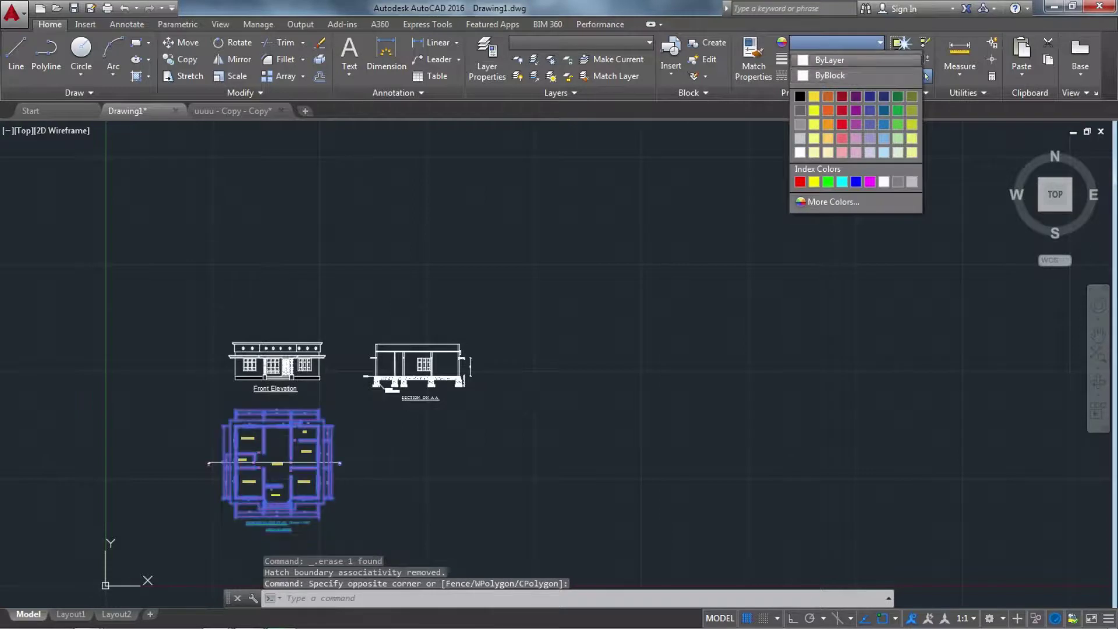
{"action": "left_click", "coordinate": [830, 60]}
{"action": "left_click", "coordinate": [456, 462]}
{"action": "key", "text": "Escape"}
{"action": "key", "text": "Escape"}
{"action": "key", "text": "Escape"}
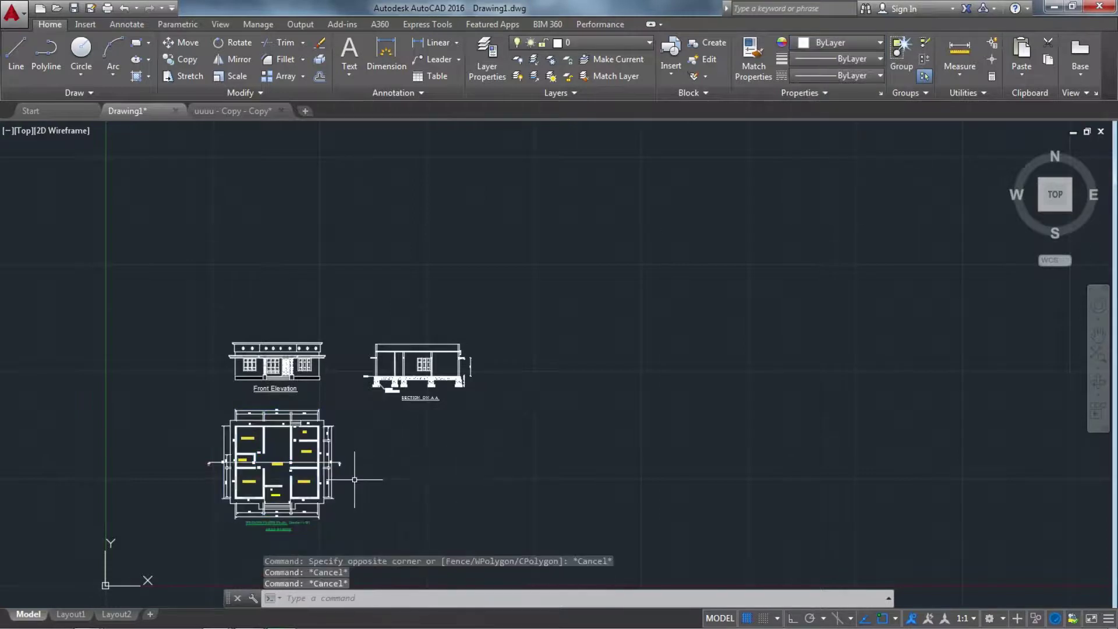
{"action": "scroll", "coordinate": [255, 506], "scroll_direction": "up", "scroll_amount": 5}
{"action": "scroll", "coordinate": [259, 469], "scroll_direction": "down", "scroll_amount": 4}
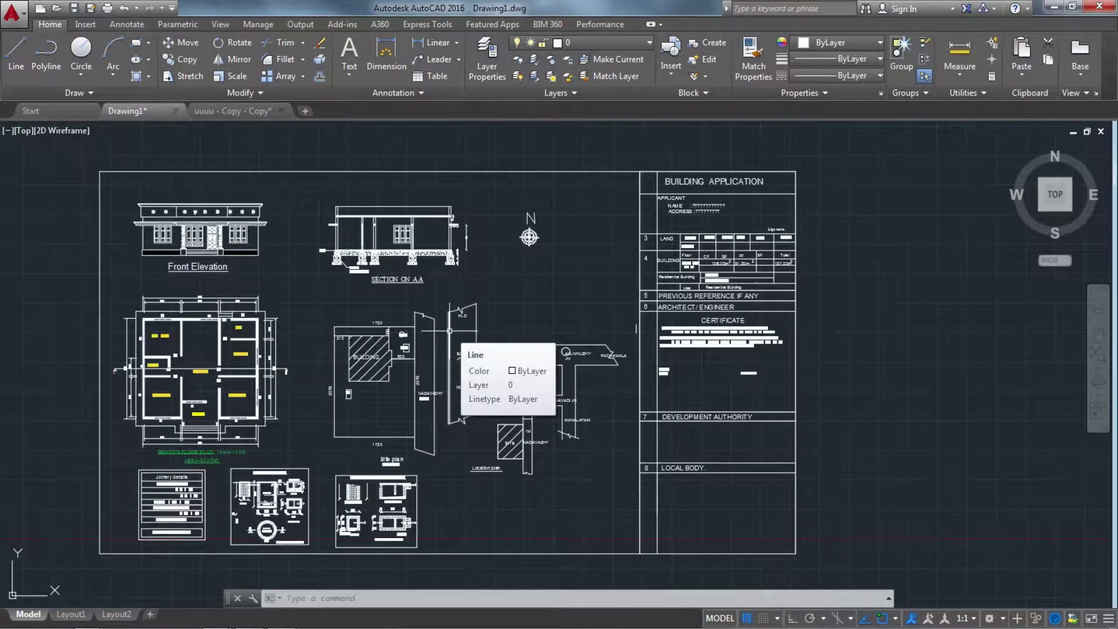
{"action": "scroll", "coordinate": [204, 389], "scroll_direction": "up", "scroll_amount": 4}
{"action": "scroll", "coordinate": [474, 384], "scroll_direction": "down", "scroll_amount": 2}
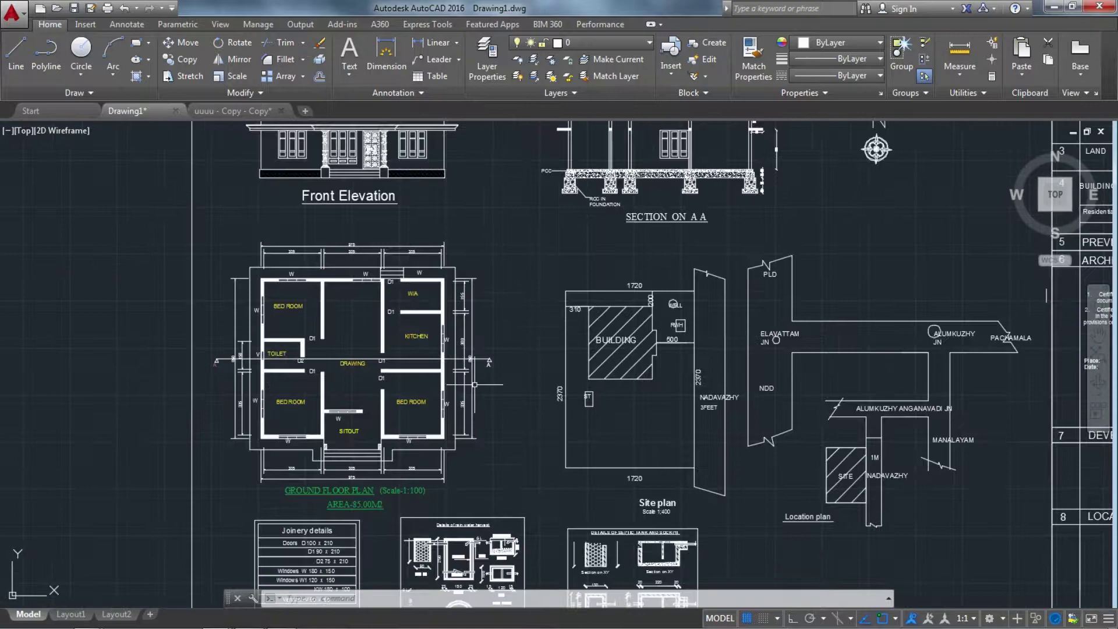
{"action": "scroll", "coordinate": [358, 352], "scroll_direction": "down", "scroll_amount": 3}
{"action": "scroll", "coordinate": [445, 324], "scroll_direction": "up", "scroll_amount": 2}
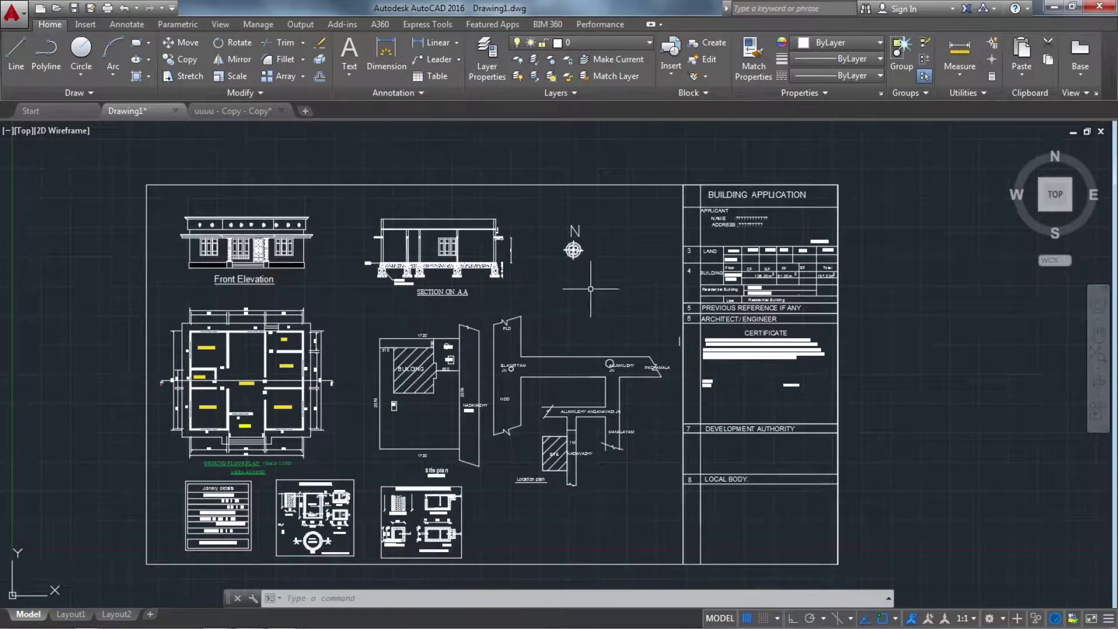
- Review the assembled building application sheet, examining the joinery, rainwater harvest and septic tank details, the site and location plans, and the title block
{"action": "scroll", "coordinate": [355, 265], "scroll_direction": "down", "scroll_amount": 2}
{"action": "scroll", "coordinate": [292, 436], "scroll_direction": "up", "scroll_amount": 2}
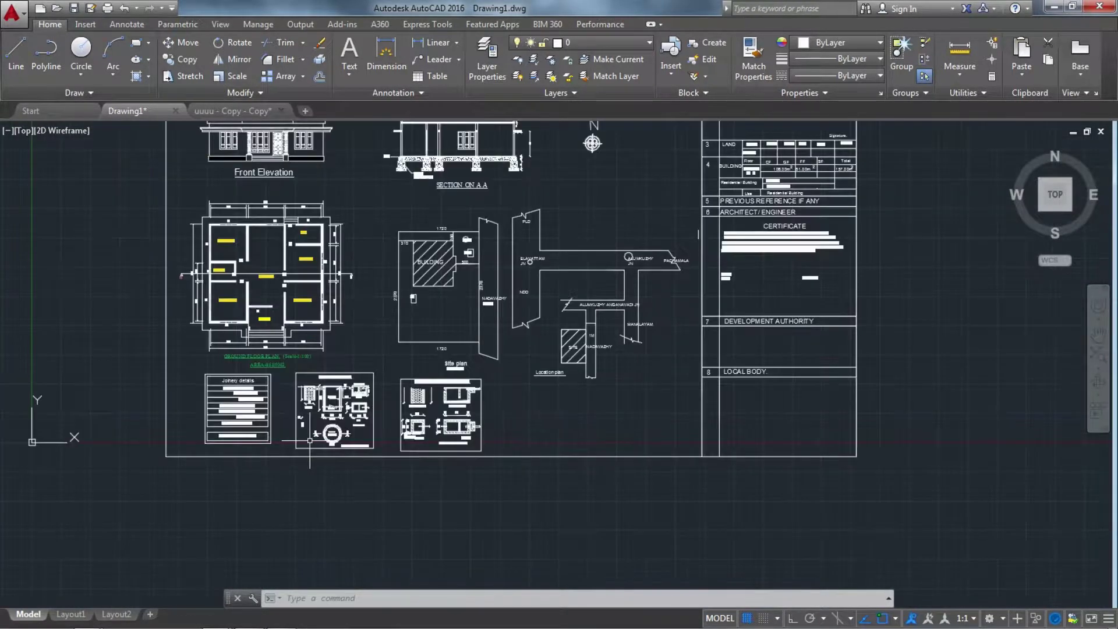
{"action": "scroll", "coordinate": [292, 435], "scroll_direction": "down", "scroll_amount": 2}
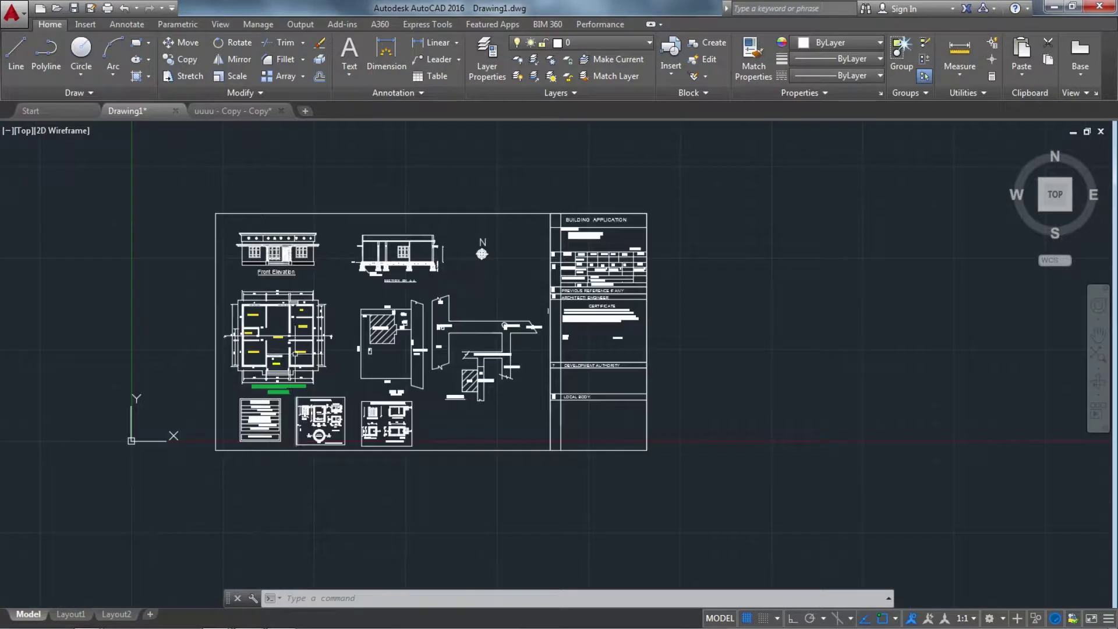
{"action": "scroll", "coordinate": [335, 267], "scroll_direction": "up", "scroll_amount": 2}
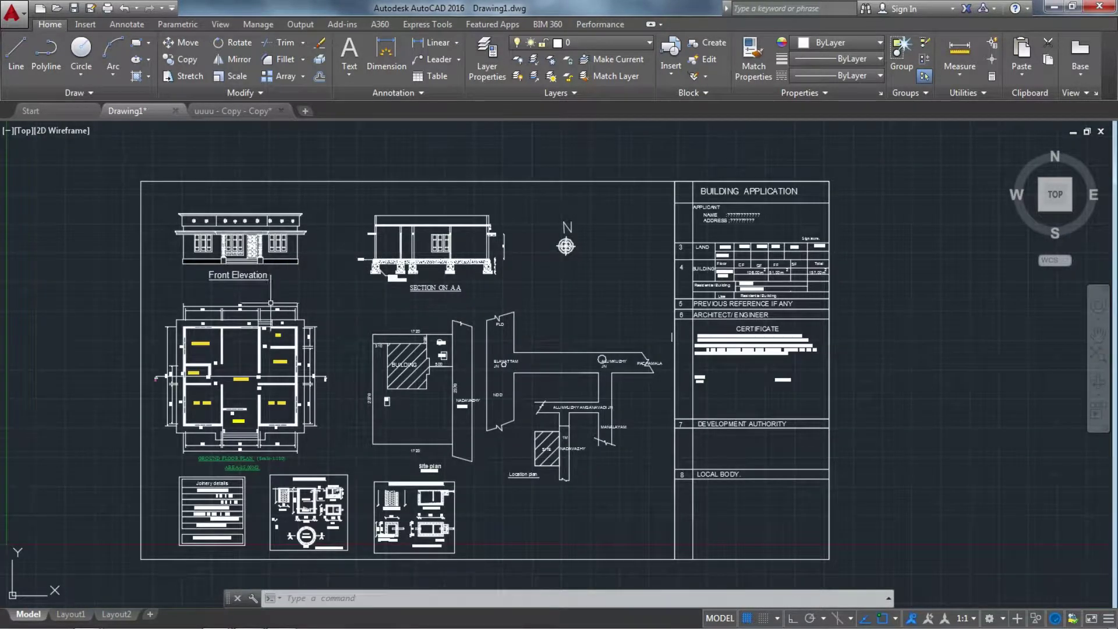
{"action": "scroll", "coordinate": [275, 295], "scroll_direction": "down", "scroll_amount": 2}
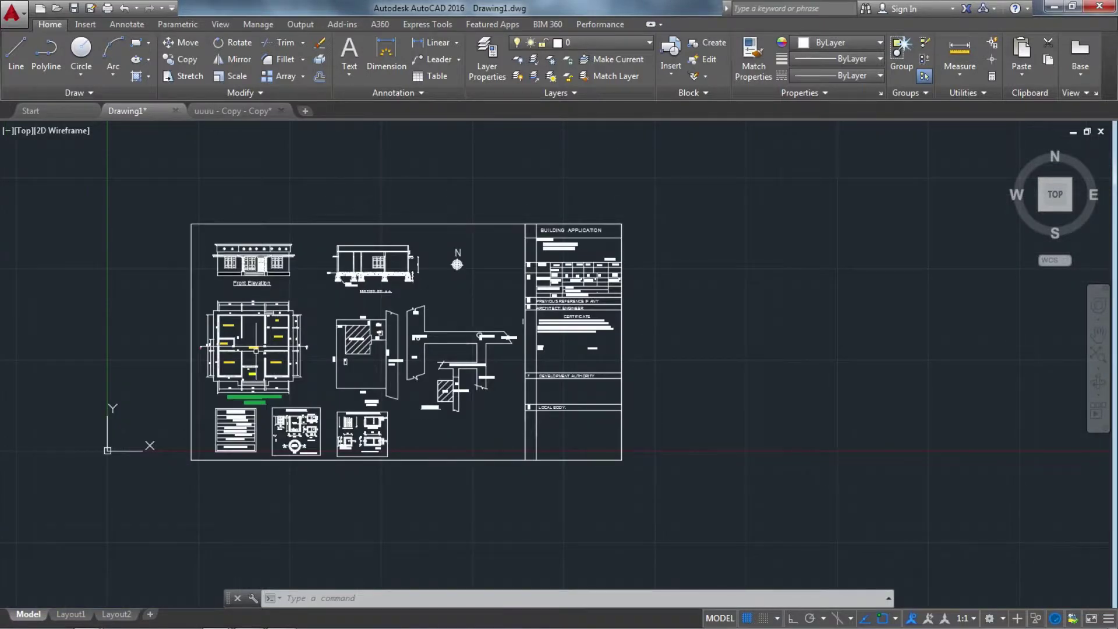
{"action": "scroll", "coordinate": [260, 375], "scroll_direction": "up", "scroll_amount": 4}
{"action": "scroll", "coordinate": [333, 304], "scroll_direction": "down", "scroll_amount": 2}
{"action": "scroll", "coordinate": [301, 453], "scroll_direction": "up", "scroll_amount": 4}
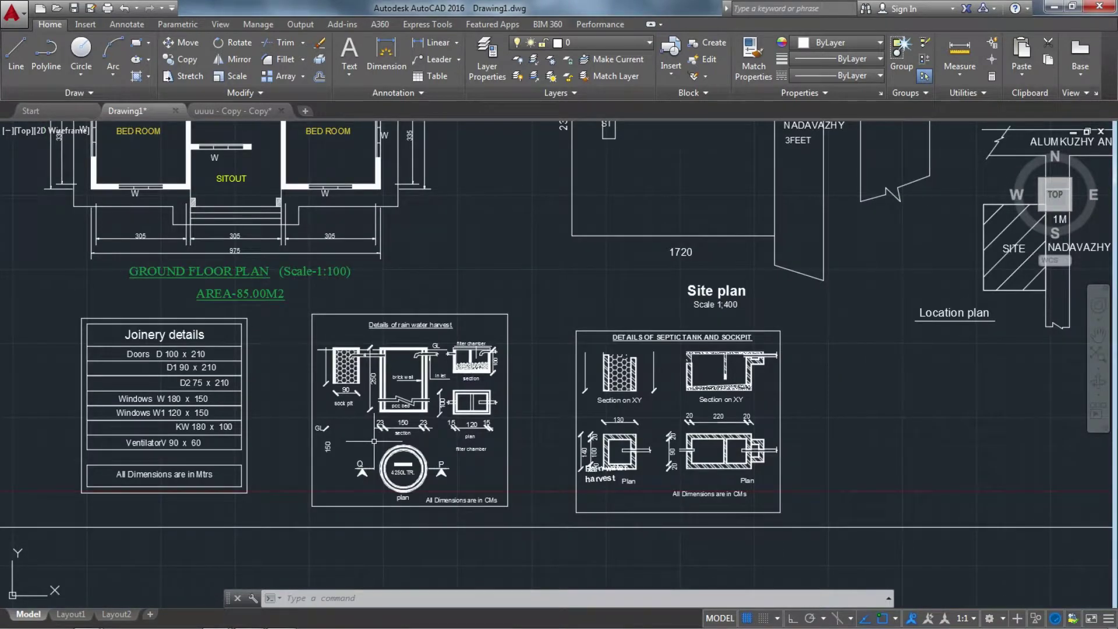
{"action": "scroll", "coordinate": [332, 426], "scroll_direction": "down", "scroll_amount": 6}
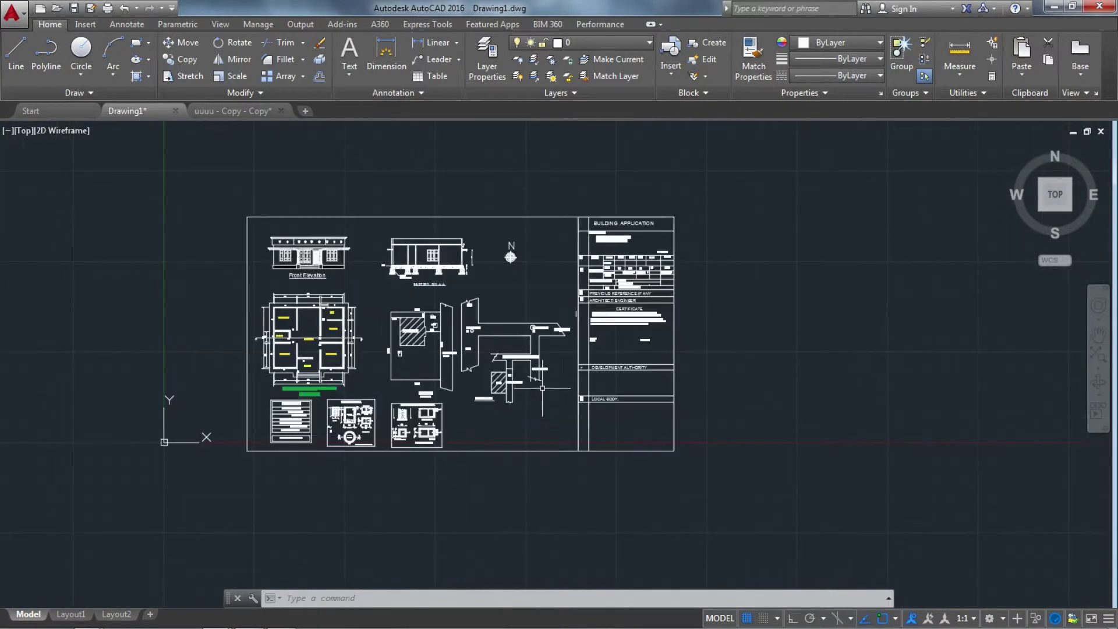
{"action": "scroll", "coordinate": [543, 388], "scroll_direction": "up", "scroll_amount": 4}
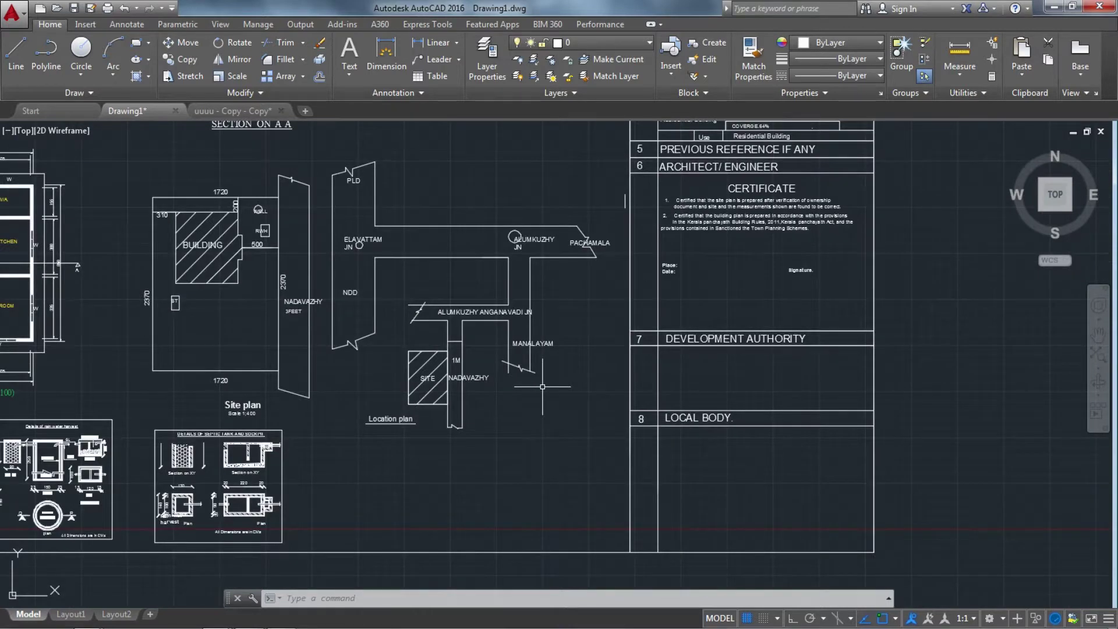
{"action": "scroll", "coordinate": [549, 447], "scroll_direction": "down", "scroll_amount": 2}
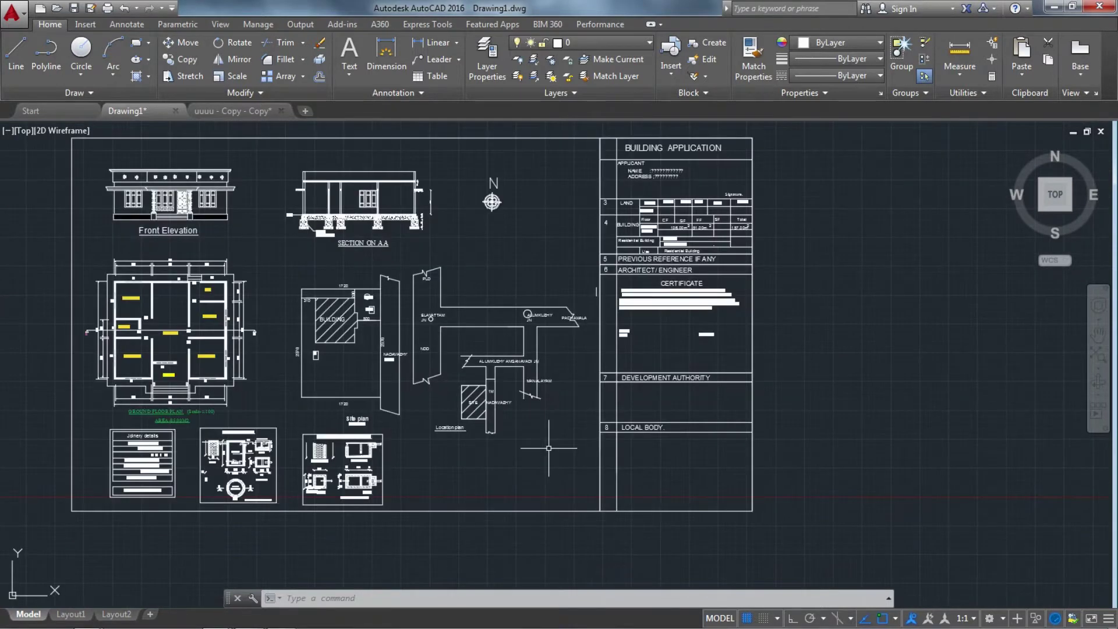